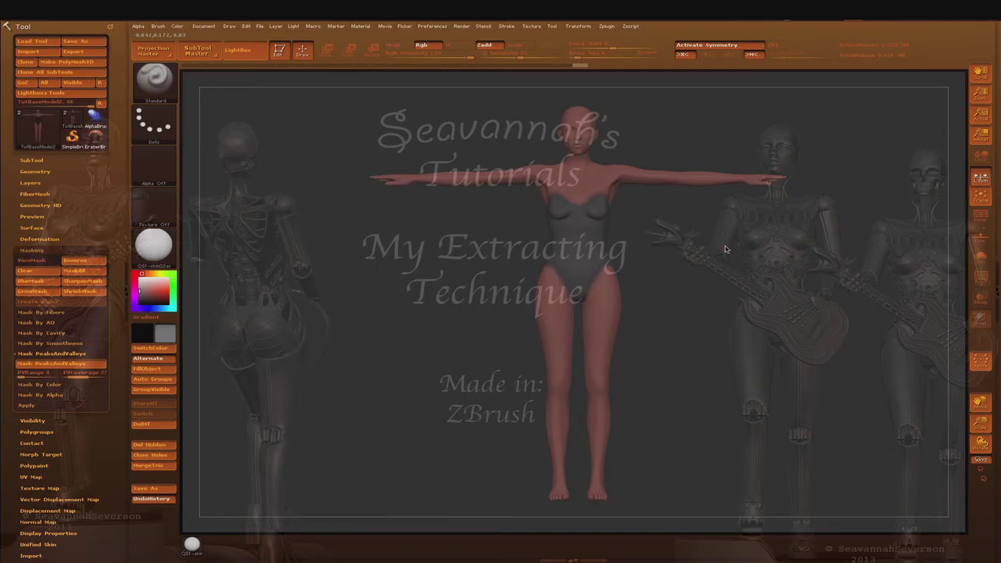
Step: Rotate the model to inspect it, opening and closing the project browser along the way
drag(708, 258, 678, 255)
drag(772, 240, 828, 229)
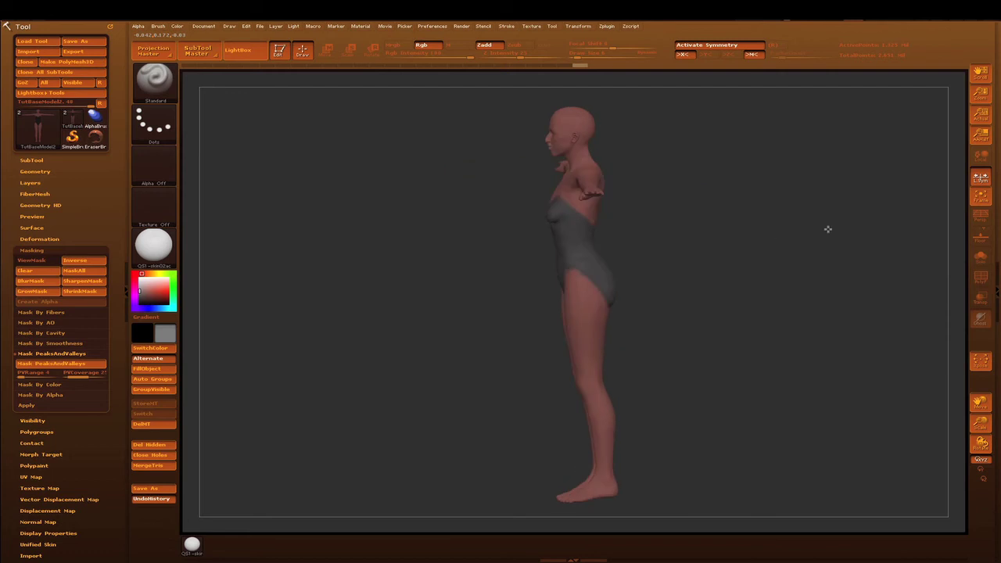
mouse_move(781, 230)
mouse_down()
mouse_move(692, 235)
mouse_move(715, 219)
mouse_move(677, 232)
mouse_up()
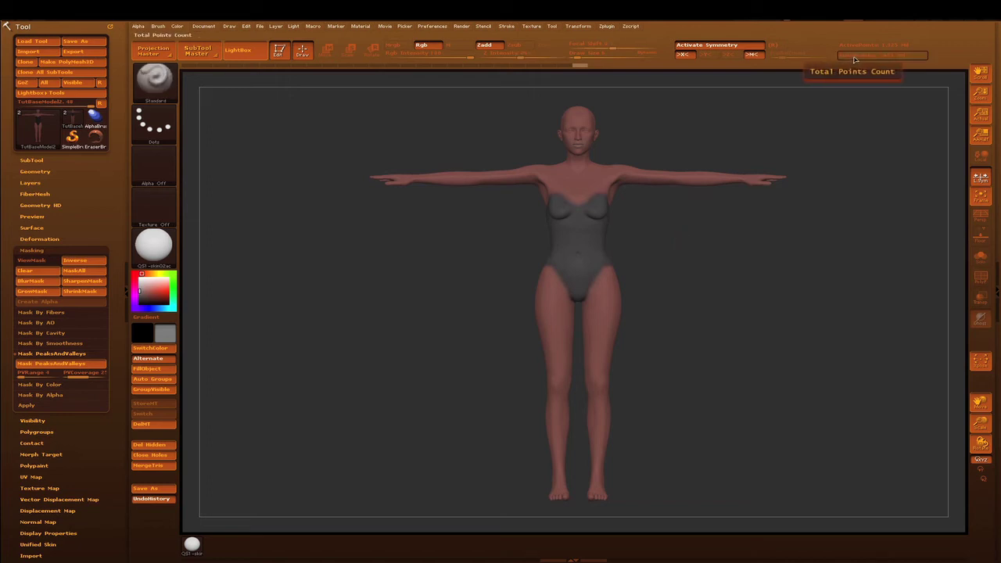
key(comma)
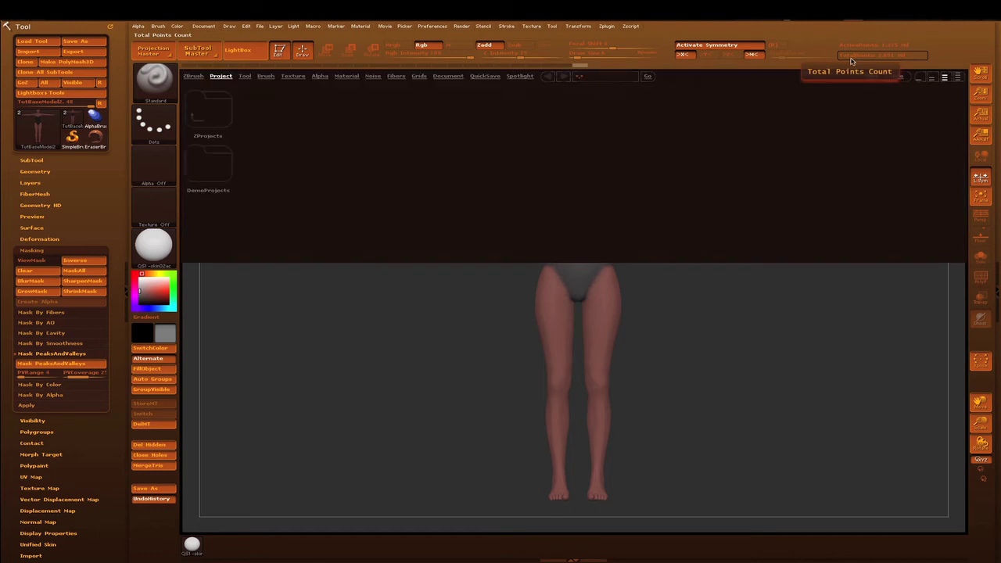
click(237, 49)
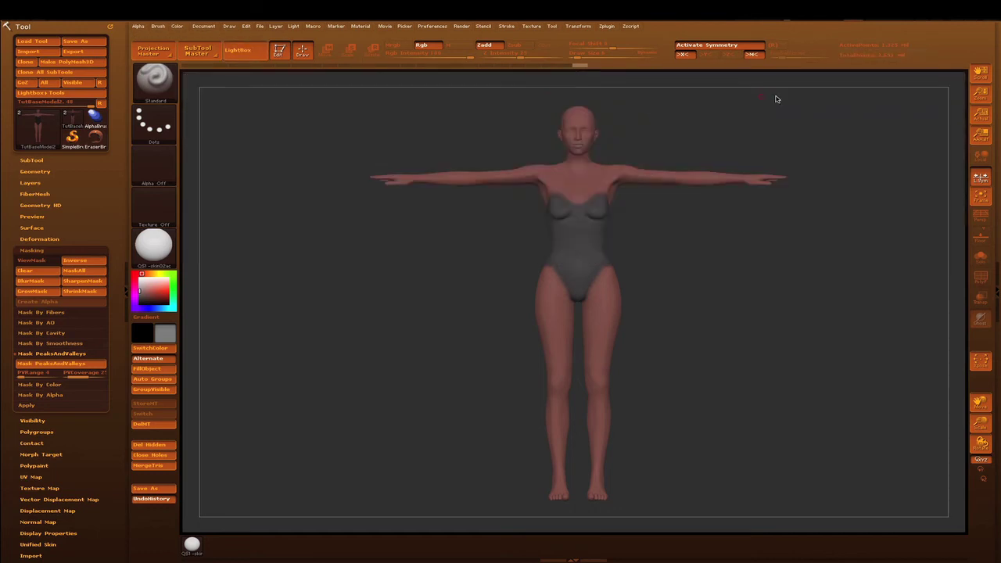
key(shift)
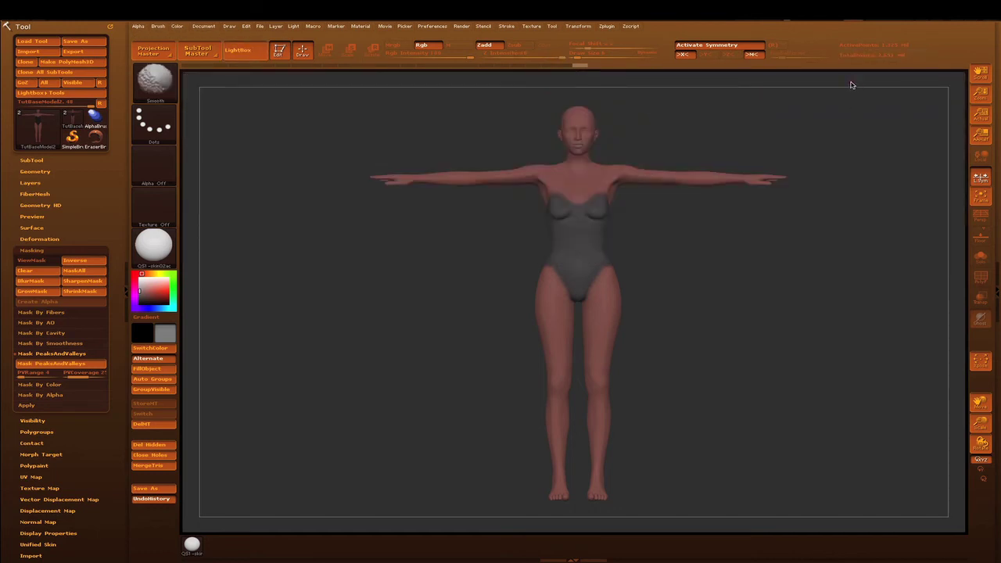
key(comma)
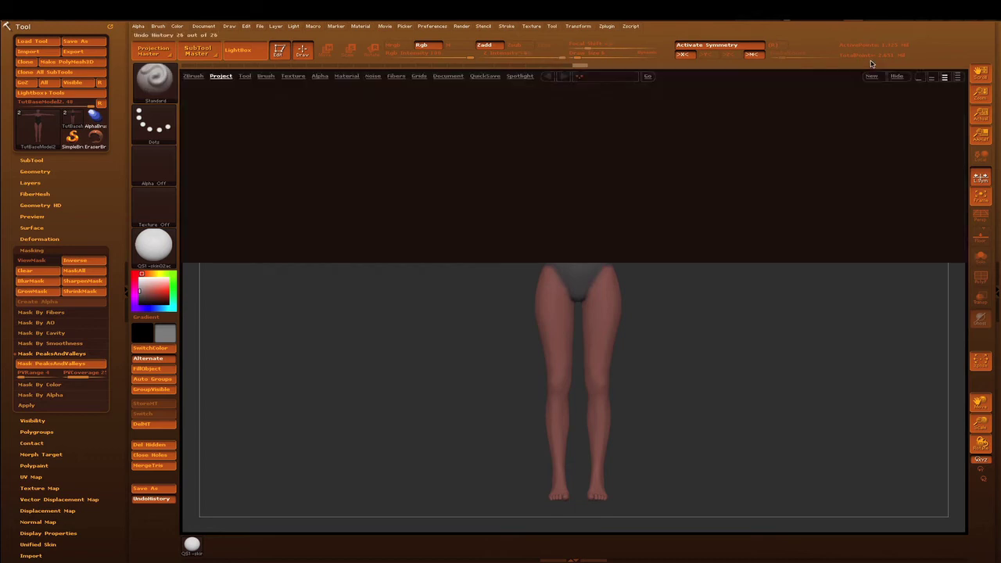
key(comma)
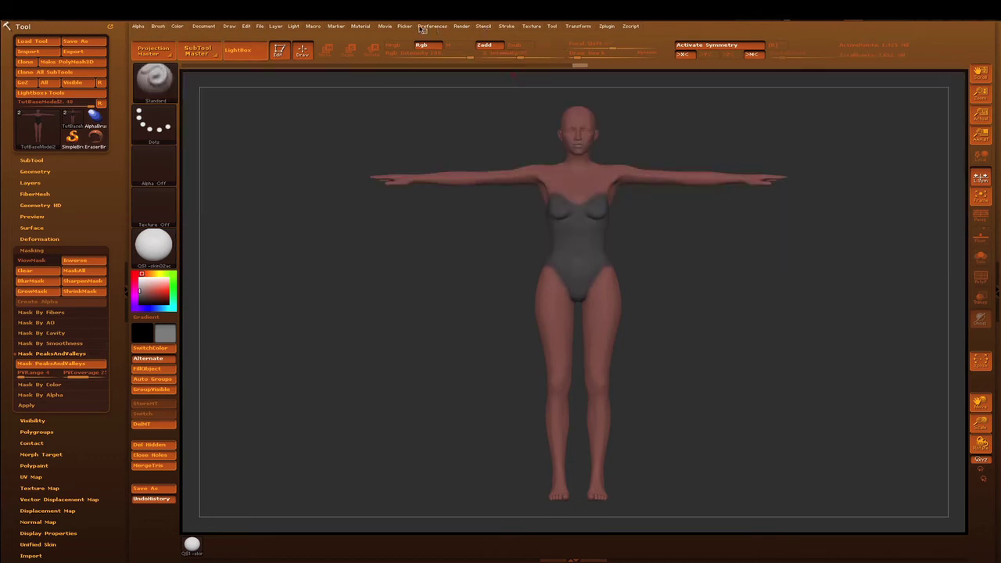
Step: Turn on MagnifyGlass under Preferences > Magnify Glass
click(432, 28)
drag(503, 202, 512, 149)
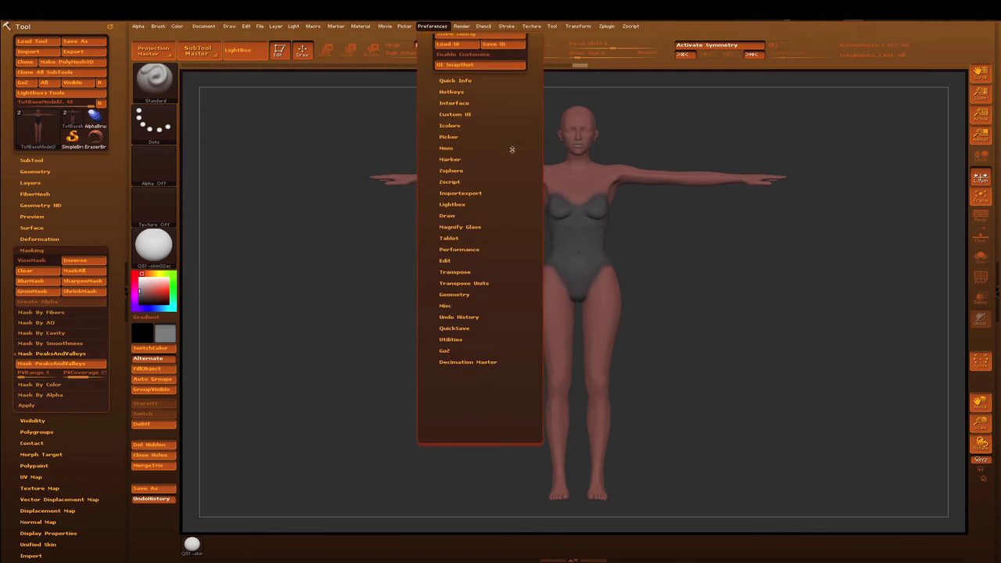
click(463, 225)
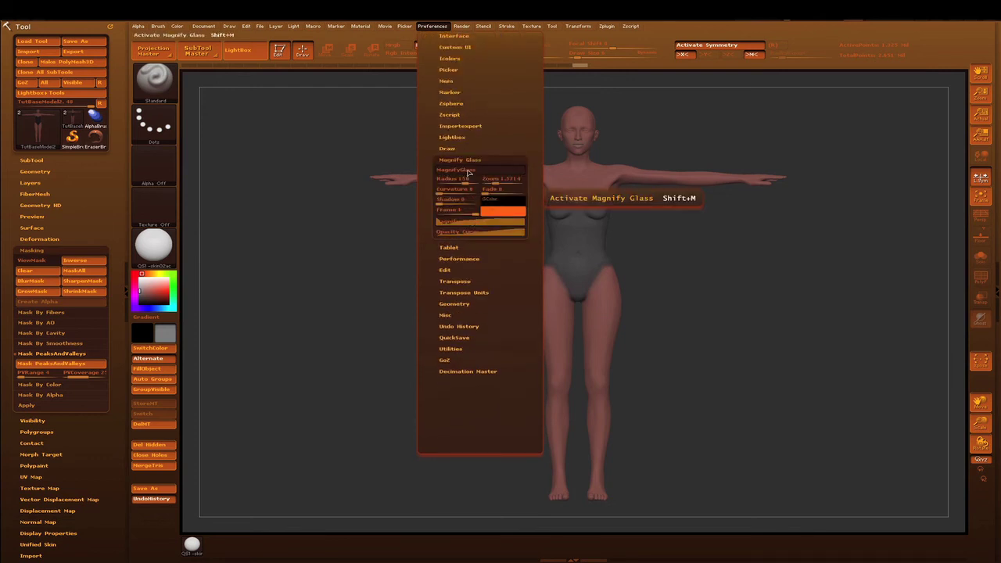
click(469, 172)
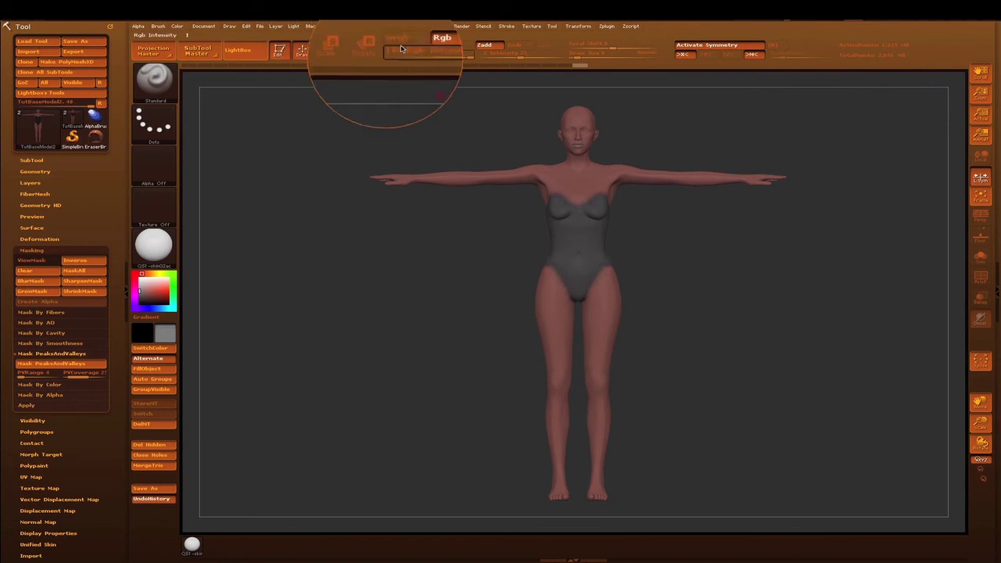
Step: Collapse Tool > Masking and expand Tool > Geometry for the level-4 mesh
key(shift)
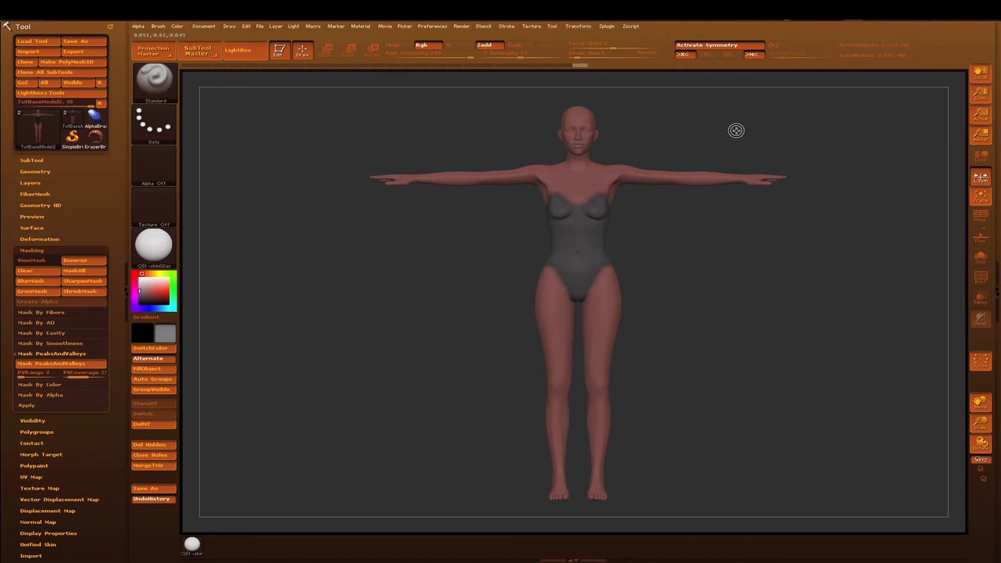
drag(730, 129, 724, 134)
drag(228, 265, 88, 210)
click(48, 175)
click(46, 172)
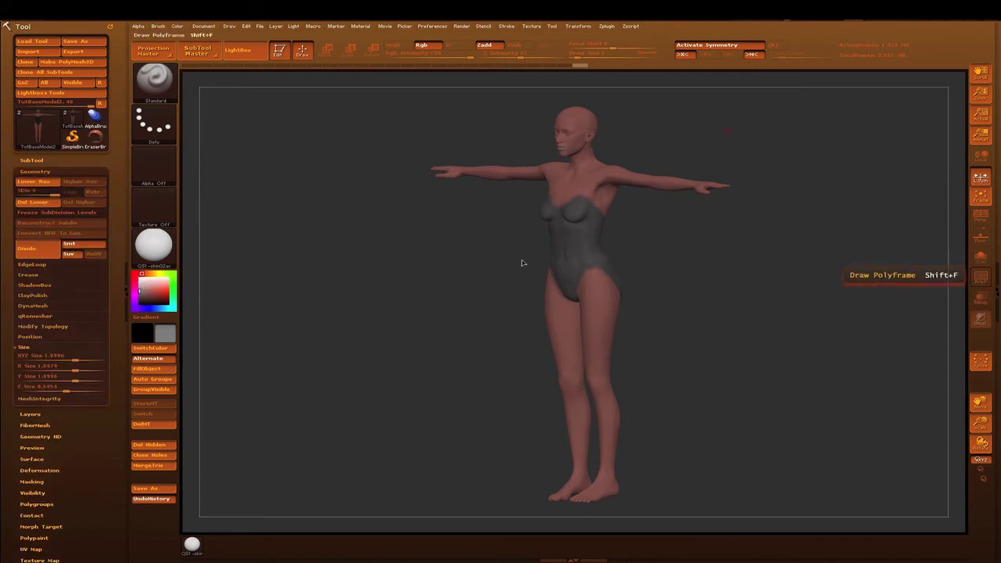
Step: Show the polygroup wireframe, face the front, and drop the body to SDiv 1
key(shift+f)
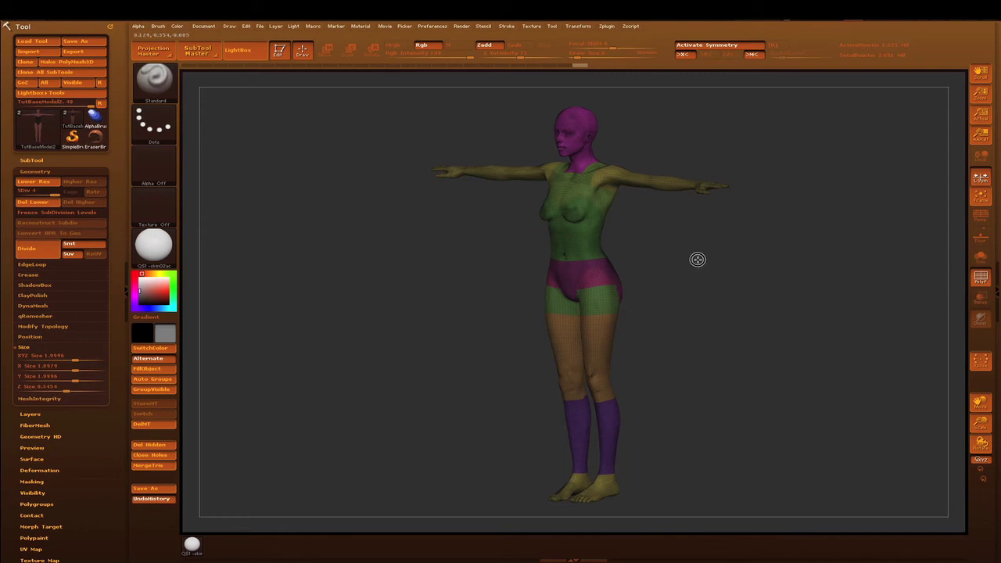
shift+drag(704, 255, 325, 235)
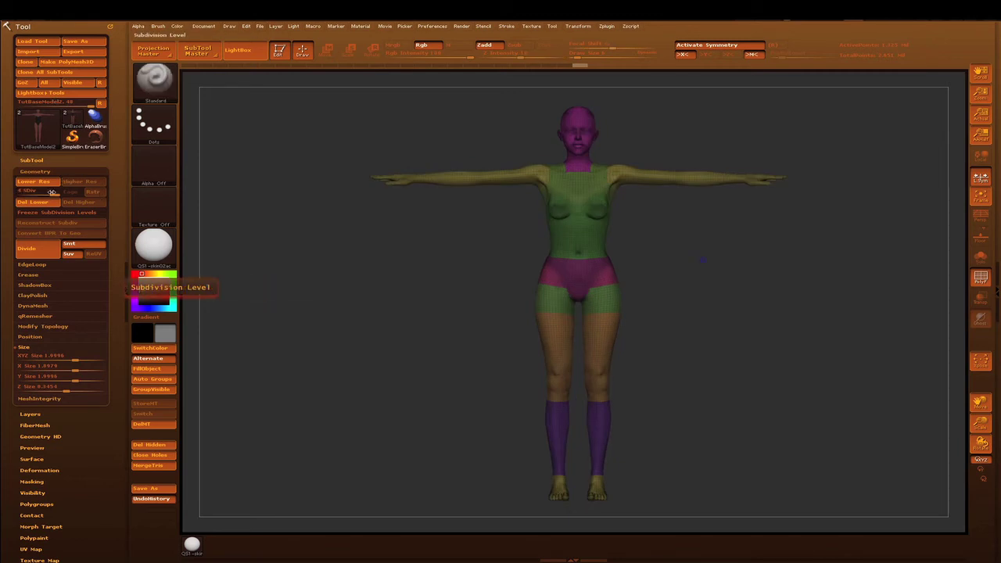
drag(40, 195, 56, 194)
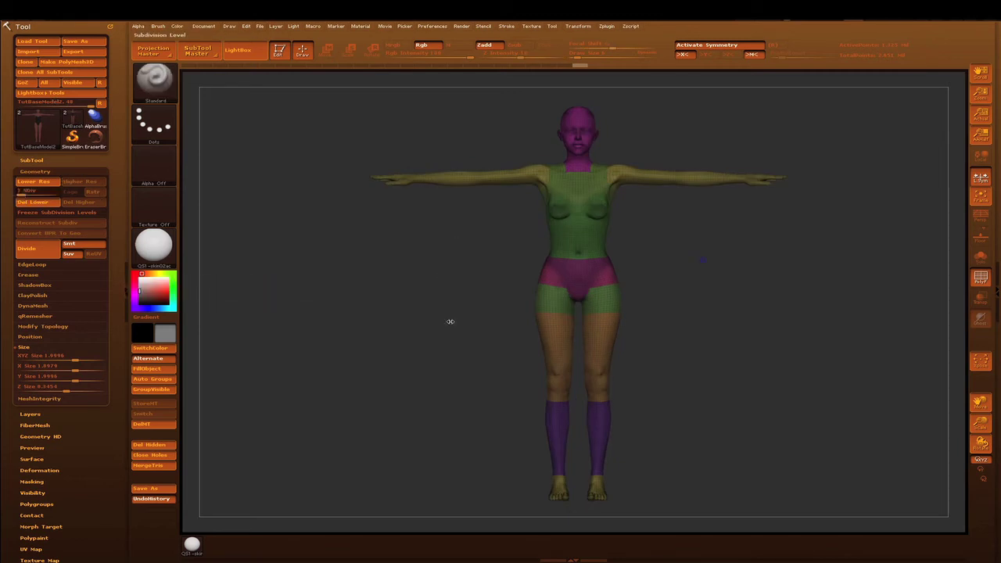
key(shift+d)
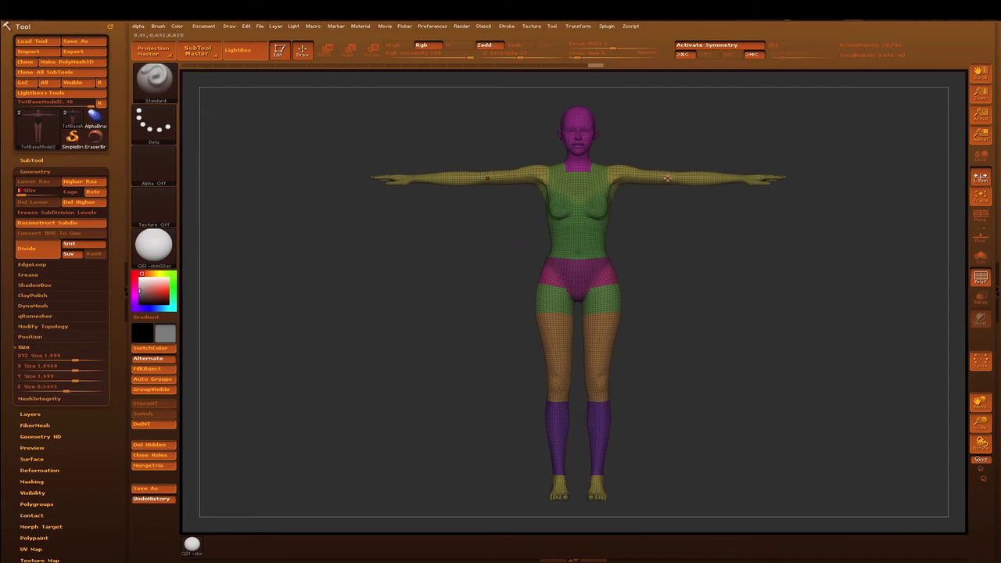
key(ctrl+shift)
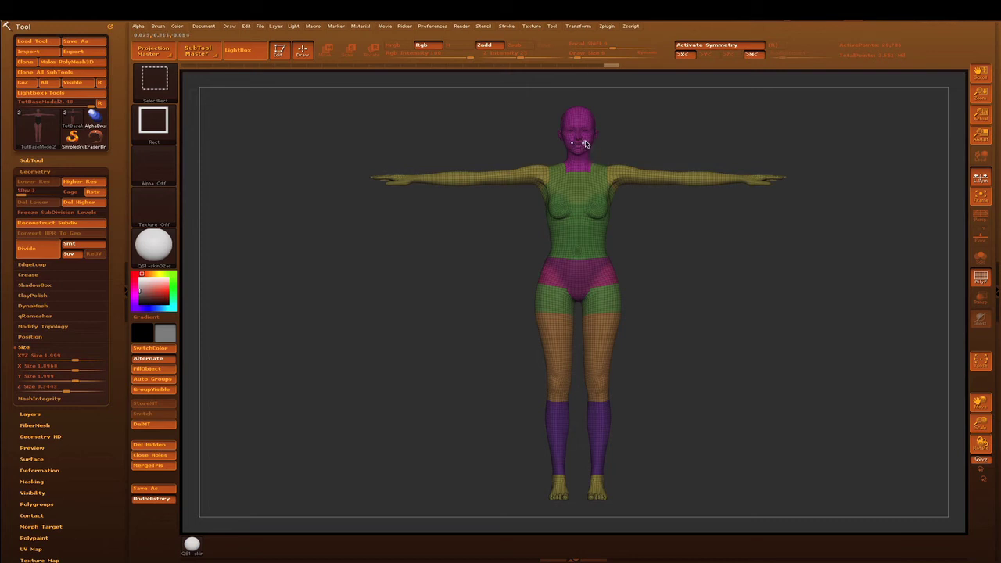
Step: Hide the arm and lower-leg polygroups, keeping the head, torso and upper thighs visible
ctrl+shift+click(588, 147)
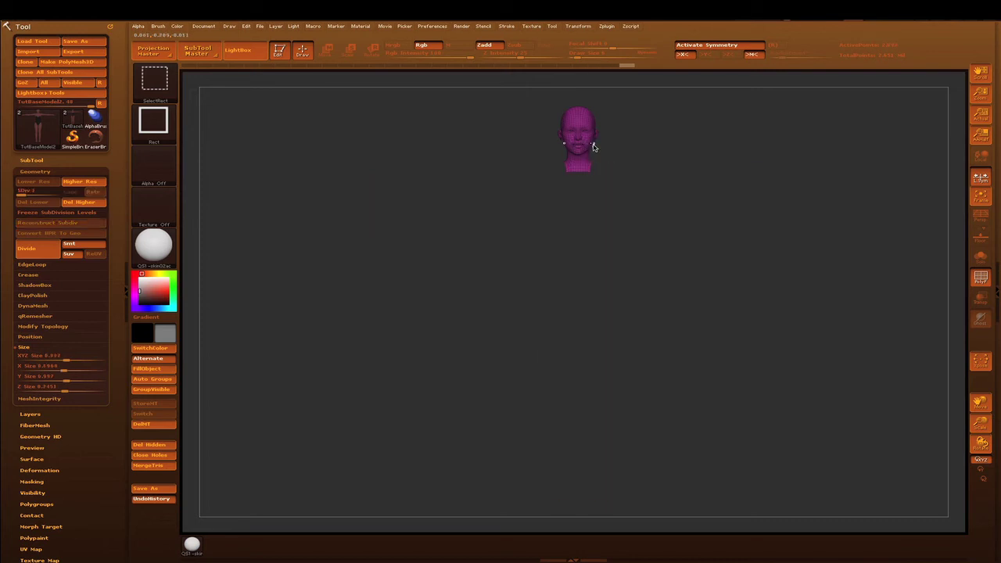
ctrl+shift+click(603, 191)
ctrl+shift+click(562, 237)
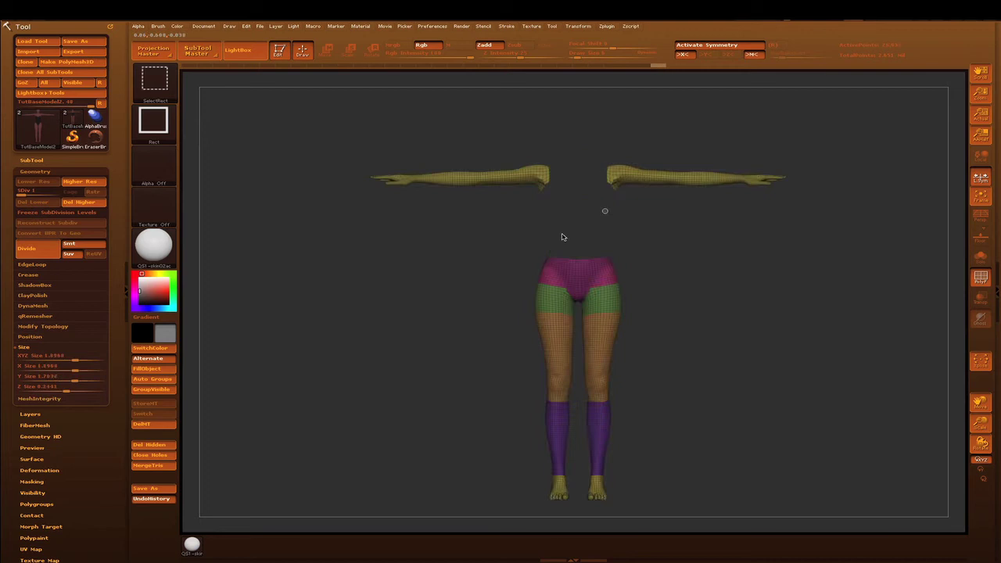
ctrl+shift+click(632, 296)
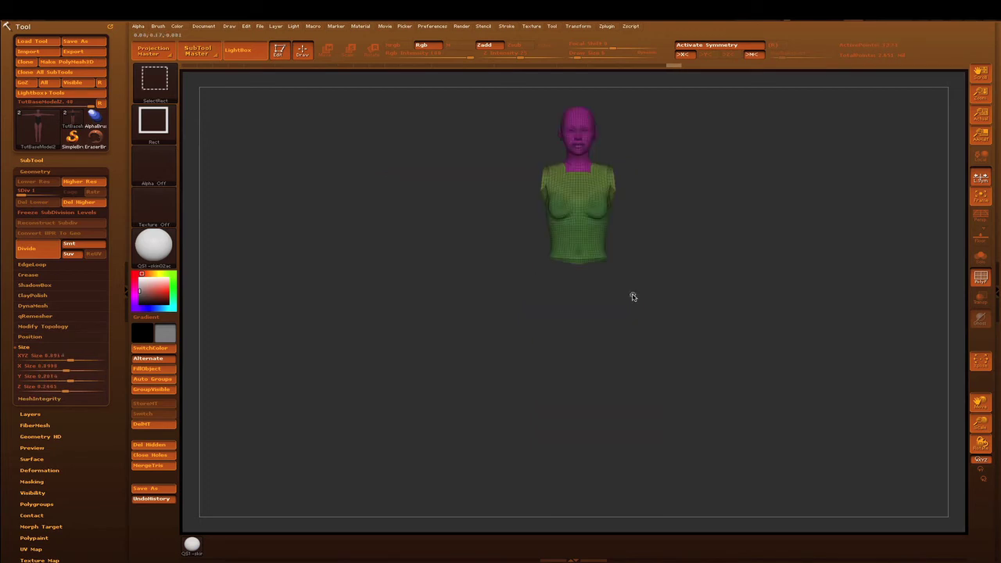
ctrl+shift+click(597, 287)
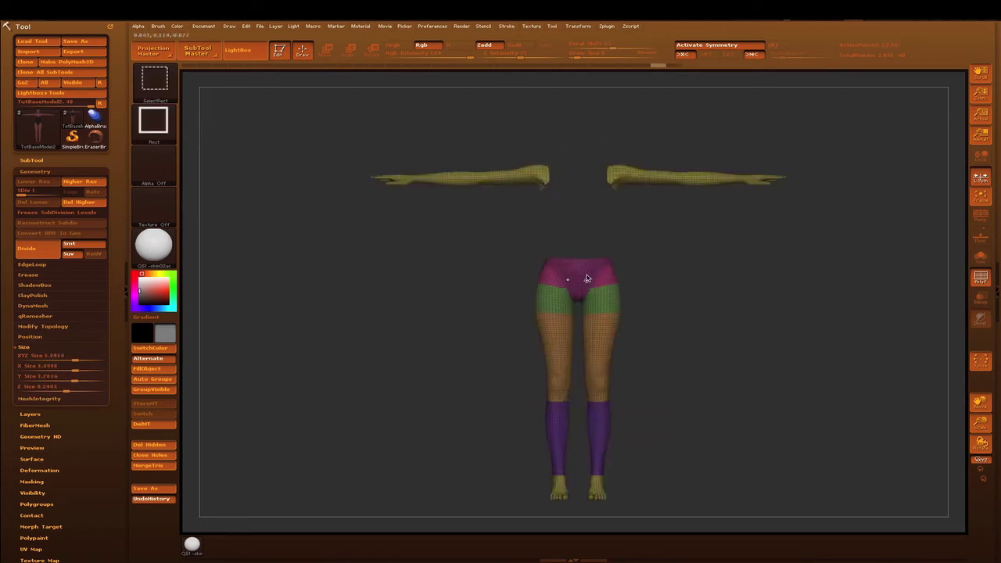
ctrl+alt+shift+click(588, 287)
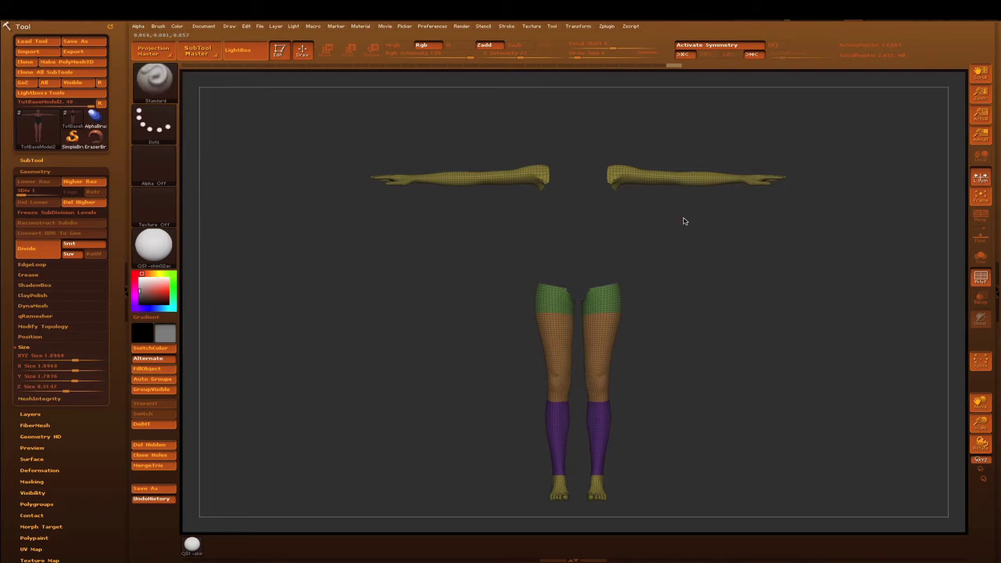
ctrl+alt+shift+click(599, 297)
ctrl+alt+shift+drag(702, 245, 798, 316)
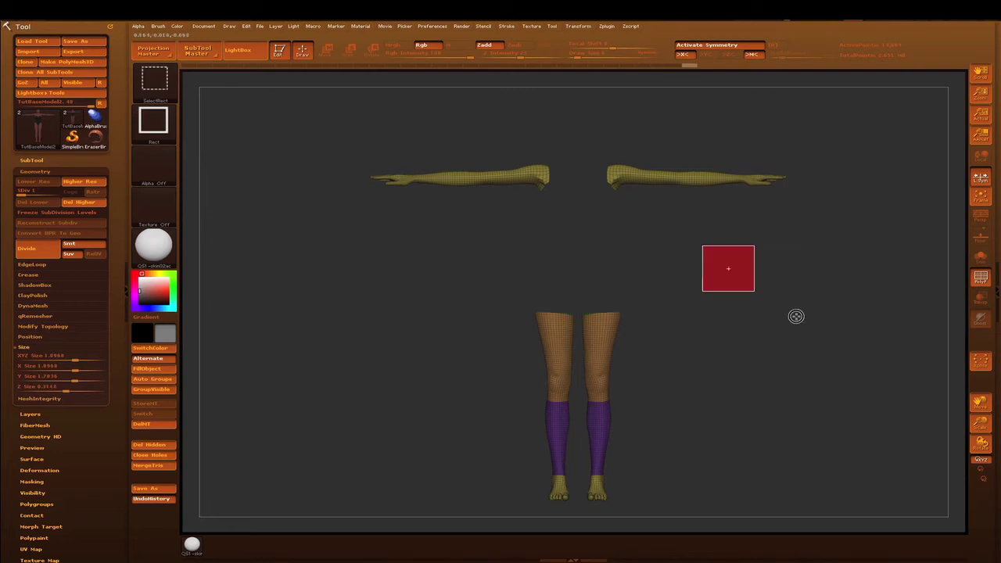
ctrl+shift+click(741, 222)
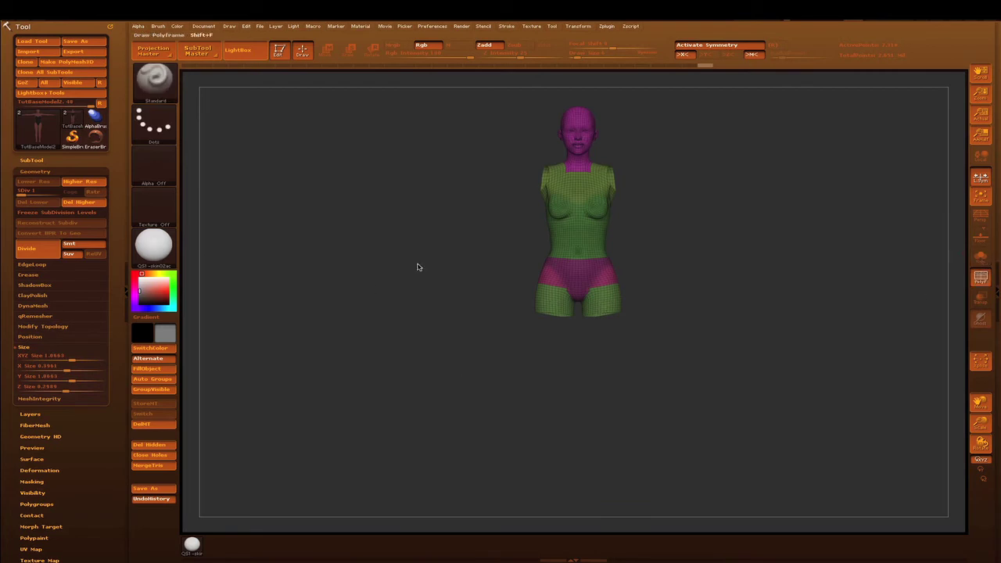
Step: Turn Polyframe off and rotate to view the body from behind
key(shift+f)
mouse_move(730, 212)
mouse_down()
mouse_move(688, 196)
mouse_move(751, 210)
mouse_move(750, 193)
mouse_up()
key(shift)
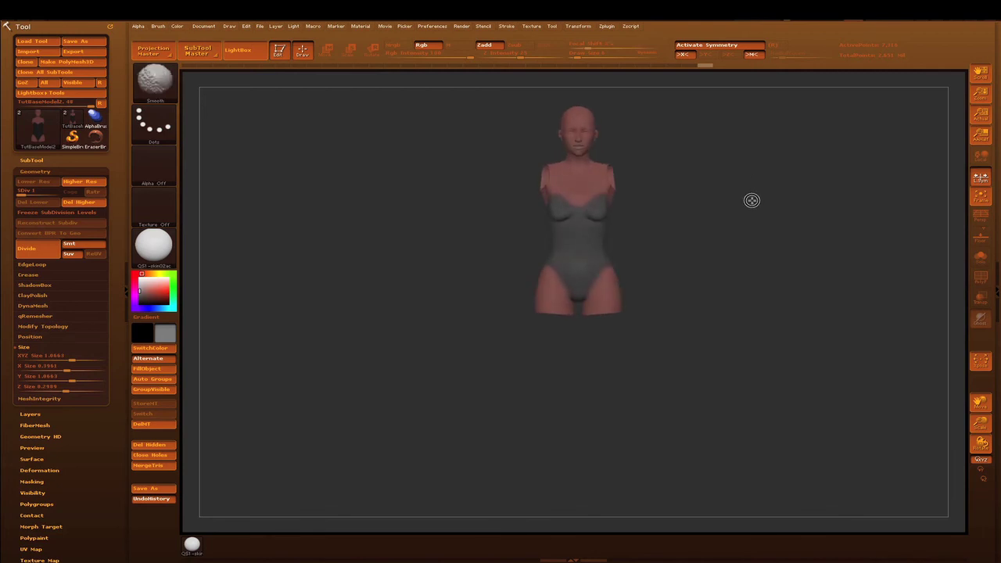
Step: Reframe the upper body, raise it to its highest SDiv, and expand Tool > Masking
mouse_move(742, 208)
alt+mouse_down()
mouse_move(744, 219)
mouse_move(727, 146)
alt+mouse_up()
mouse_move(735, 295)
alt+mouse_down()
mouse_move(734, 319)
mouse_move(738, 210)
mouse_move(741, 232)
alt+mouse_up()
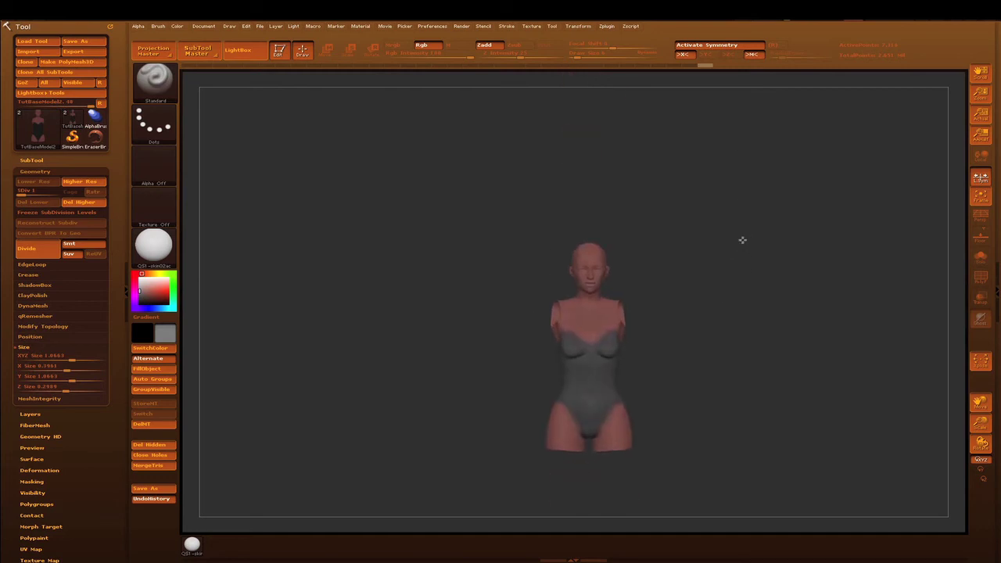
key(shift)
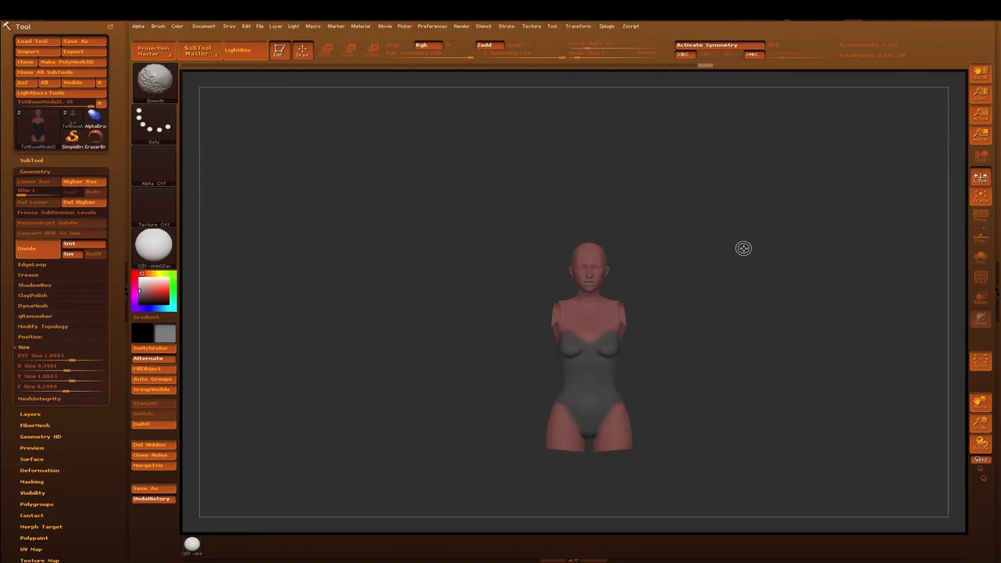
alt+drag(744, 250, 742, 261)
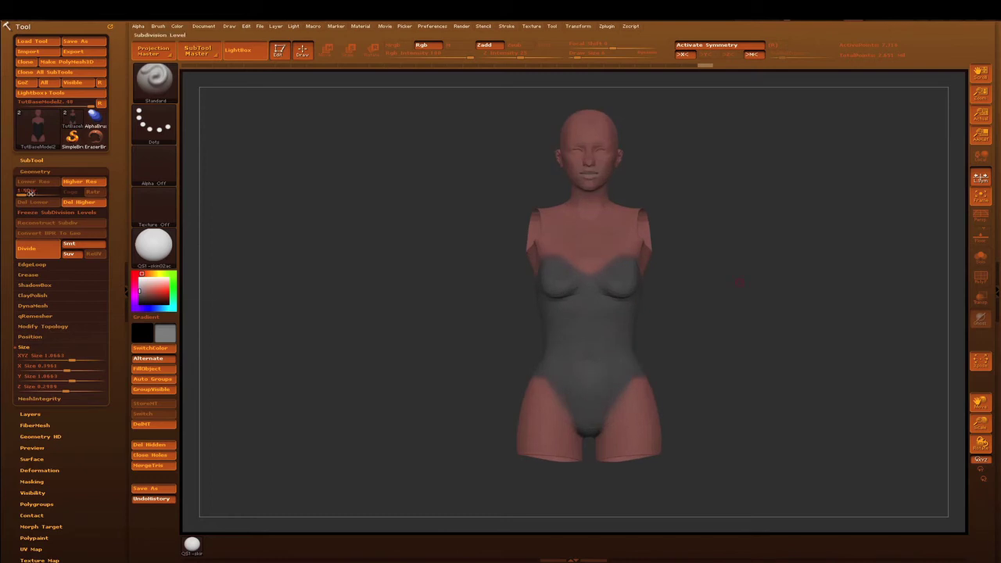
drag(43, 192, 57, 193)
scroll(116, 313, down, 5)
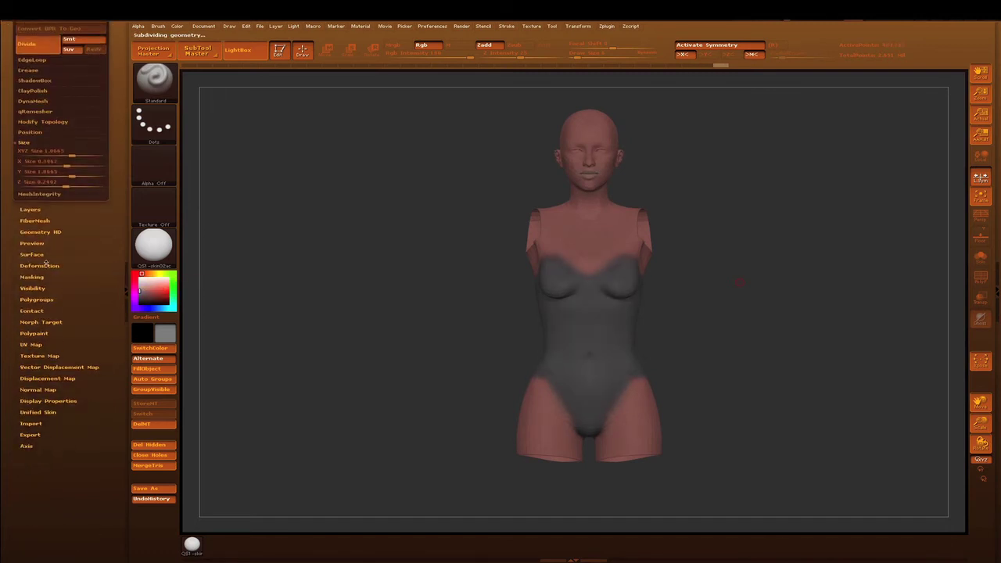
click(35, 278)
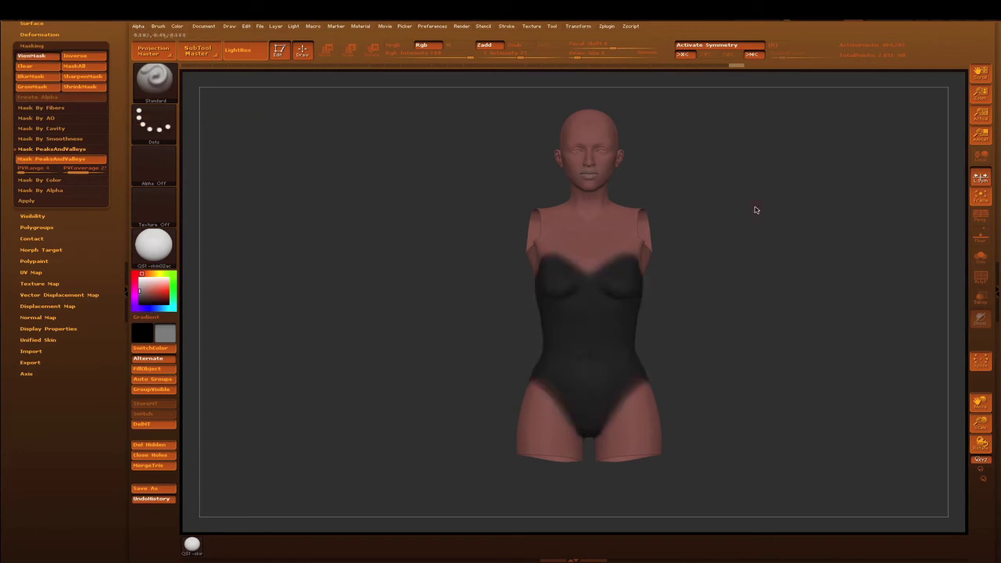
Step: Paint a mask on the shoulder from a three-quarter view, then clear the stray stroke
drag(813, 223, 574, 213)
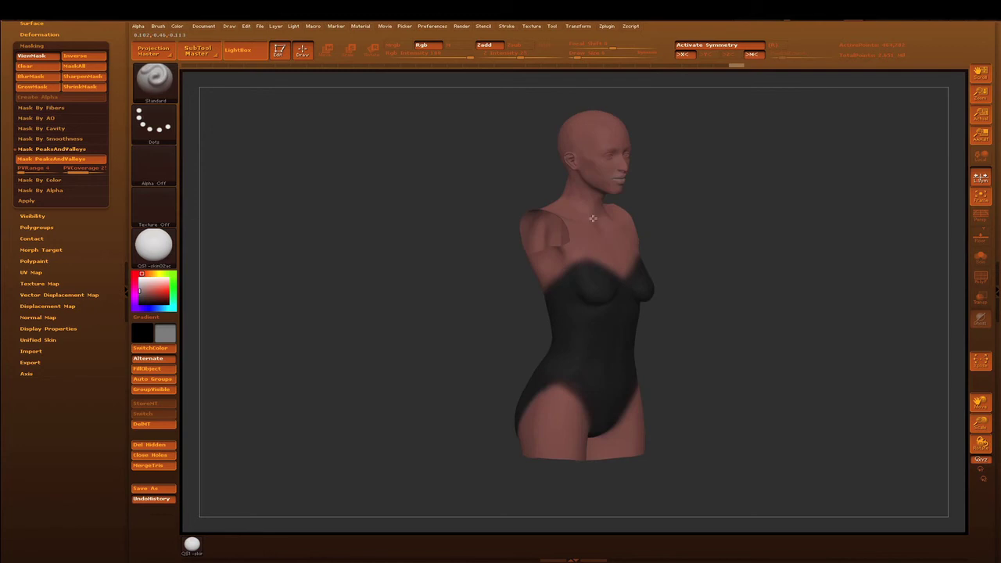
ctrl+drag(603, 258, 554, 290)
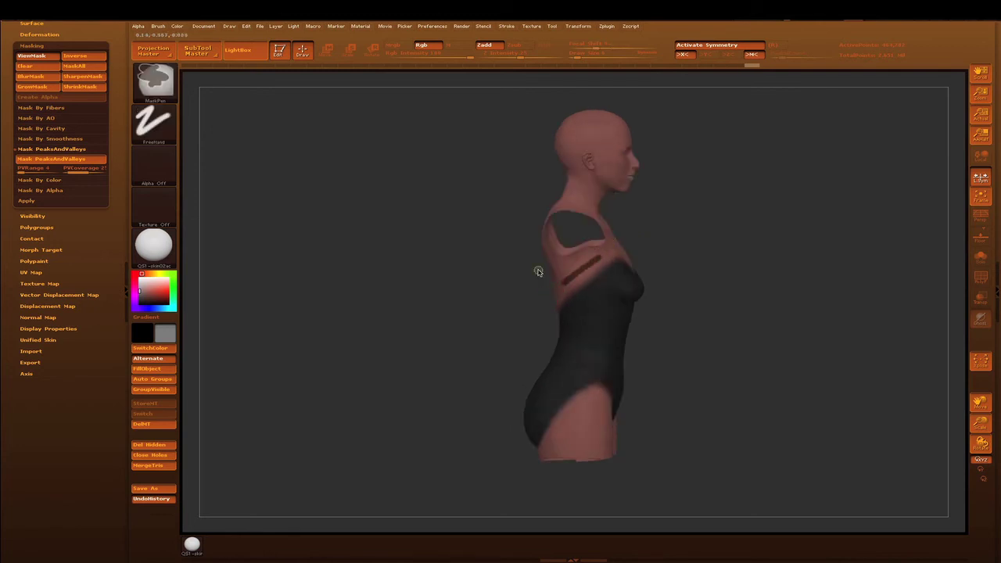
ctrl+drag(459, 100, 467, 78)
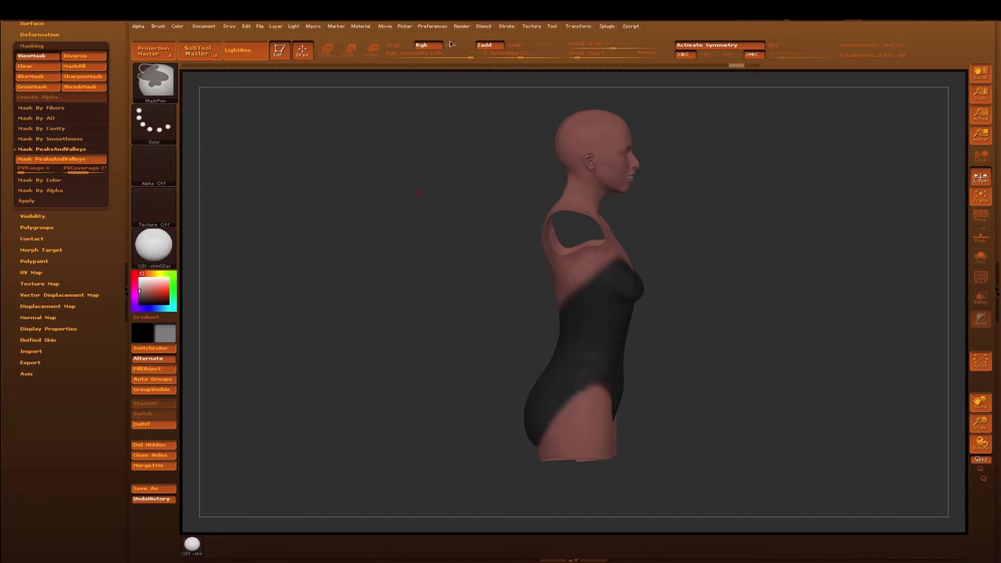
click(507, 28)
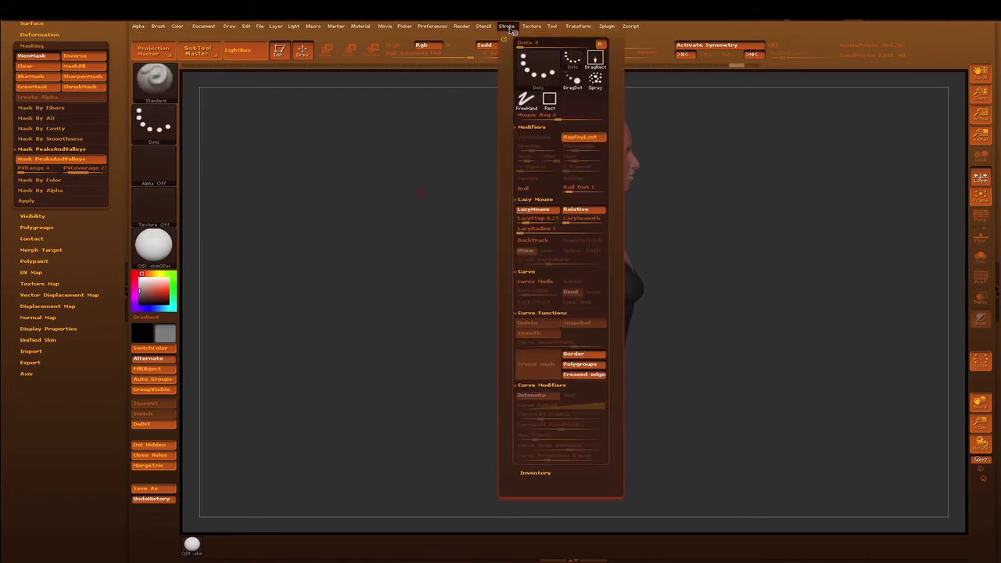
Step: Enable LazyMouse and mask a stroke along the bodysuit's upper chest
click(547, 212)
key(ctrl)
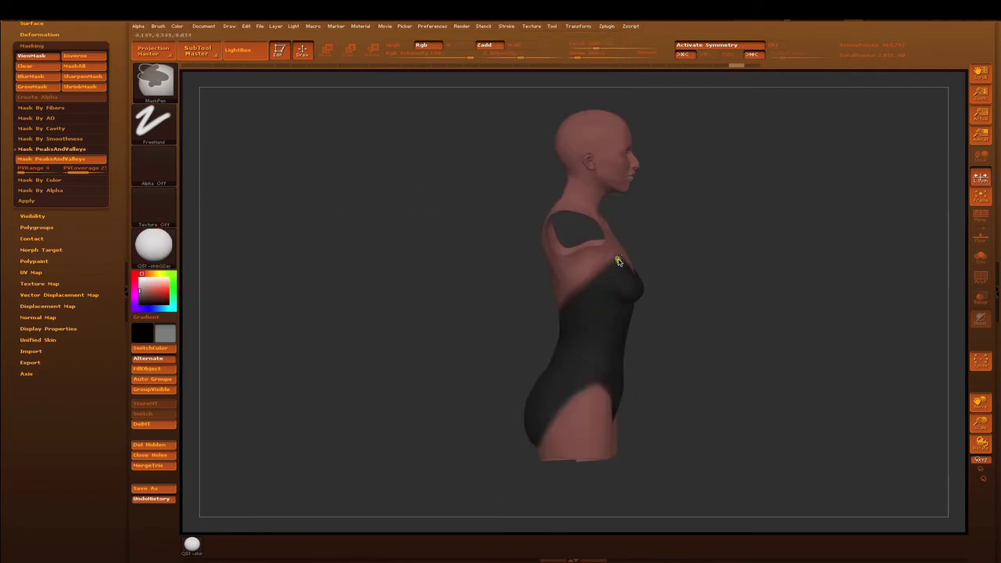
ctrl+drag(617, 259, 552, 321)
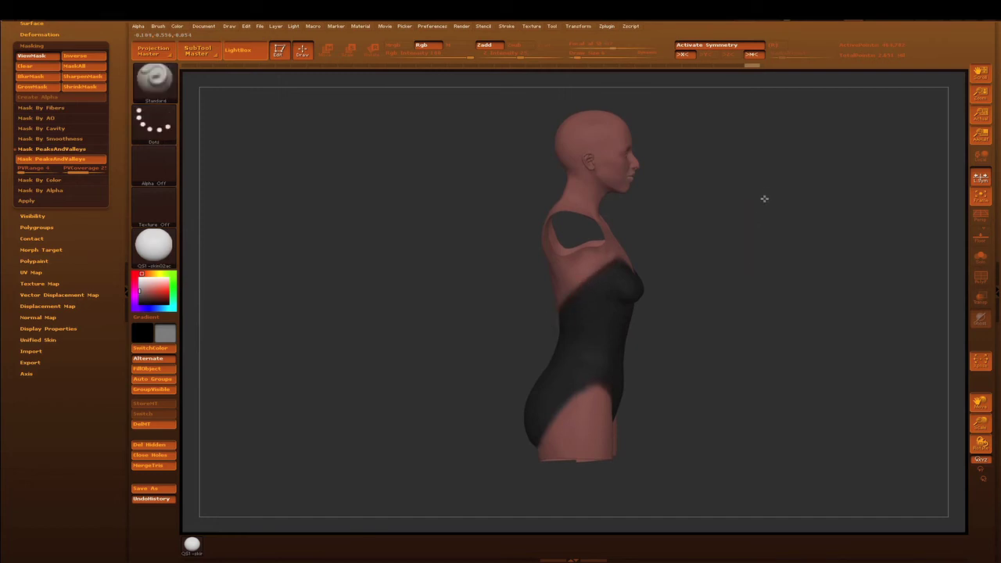
Step: Turn the model to its back and mask along the bodysuit's back edge
scroll(764, 200, up, 3)
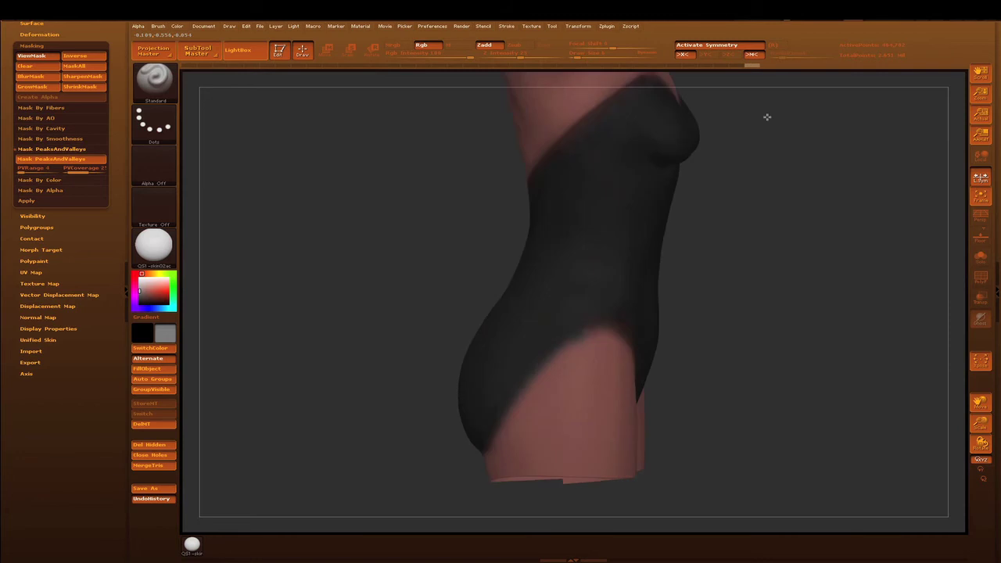
scroll(809, 332, down, 3)
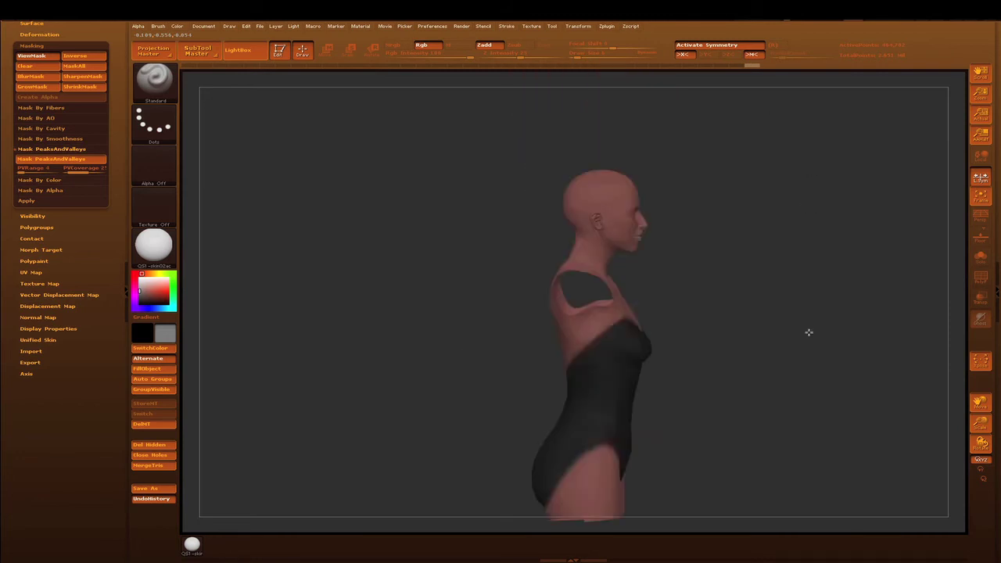
scroll(809, 332, up, 3)
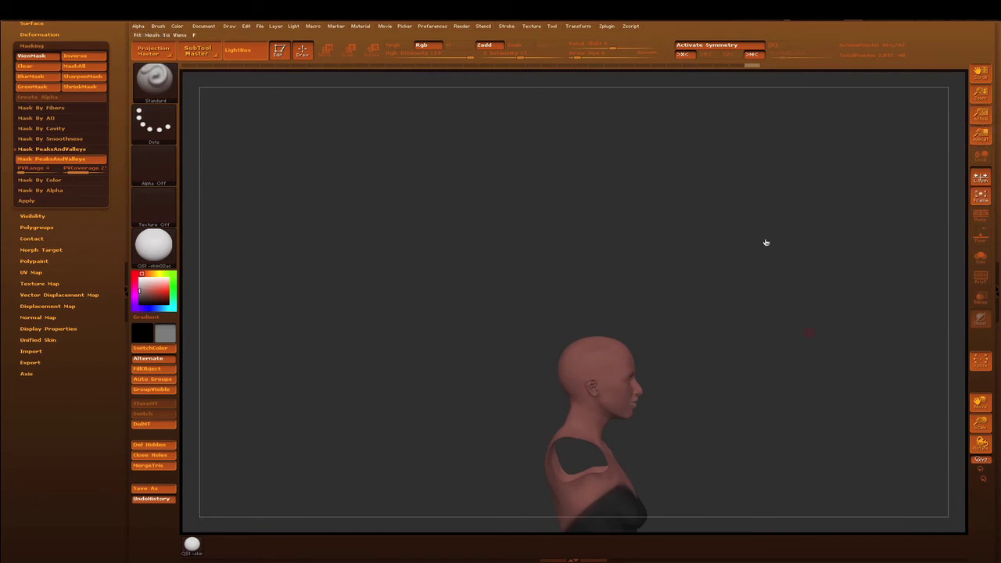
scroll(765, 242, down, 5)
key(ctrl)
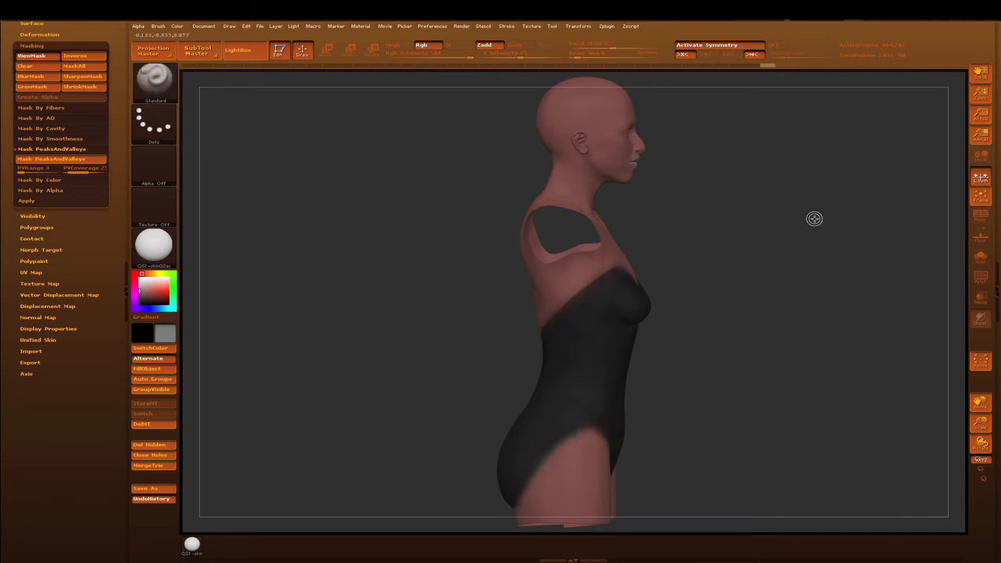
mouse_move(817, 217)
mouse_down()
mouse_move(670, 331)
mouse_move(628, 313)
mouse_up()
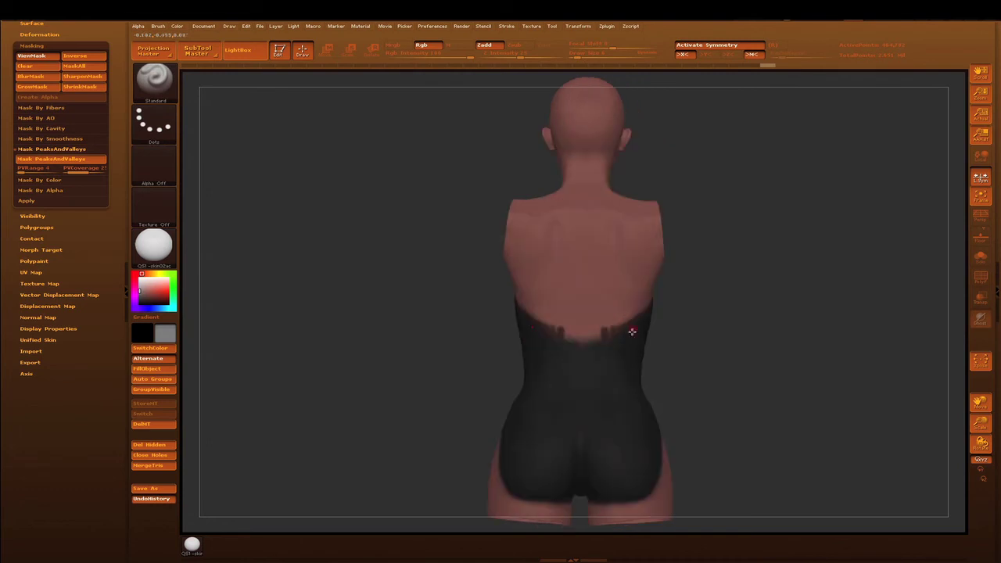
key(ctrl)
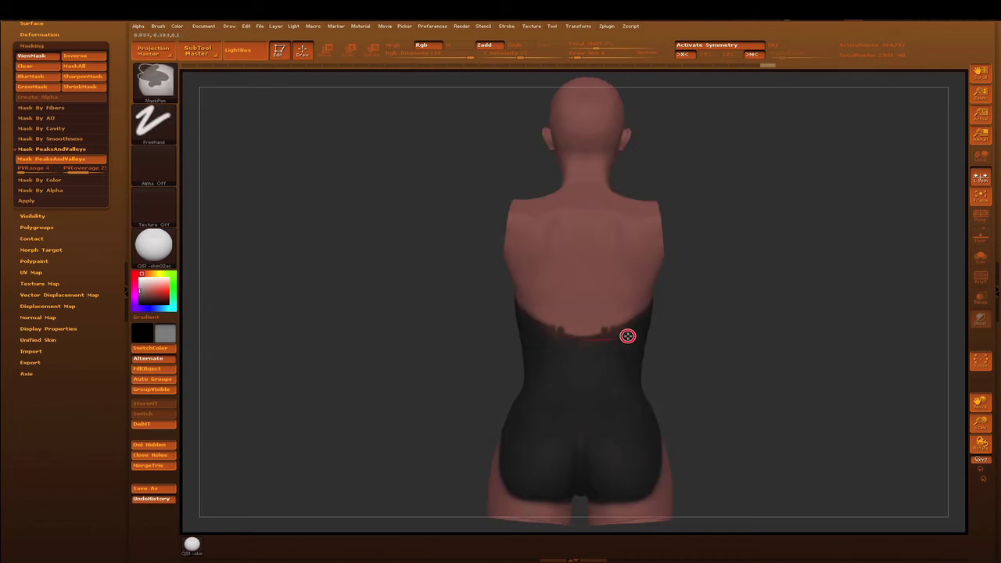
ctrl+drag(600, 335, 544, 339)
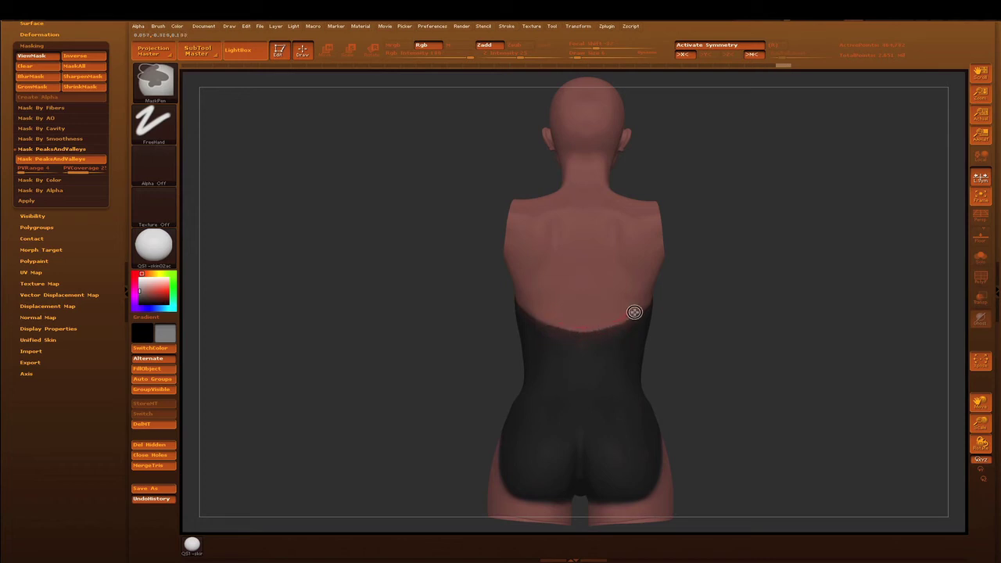
key(ctrl)
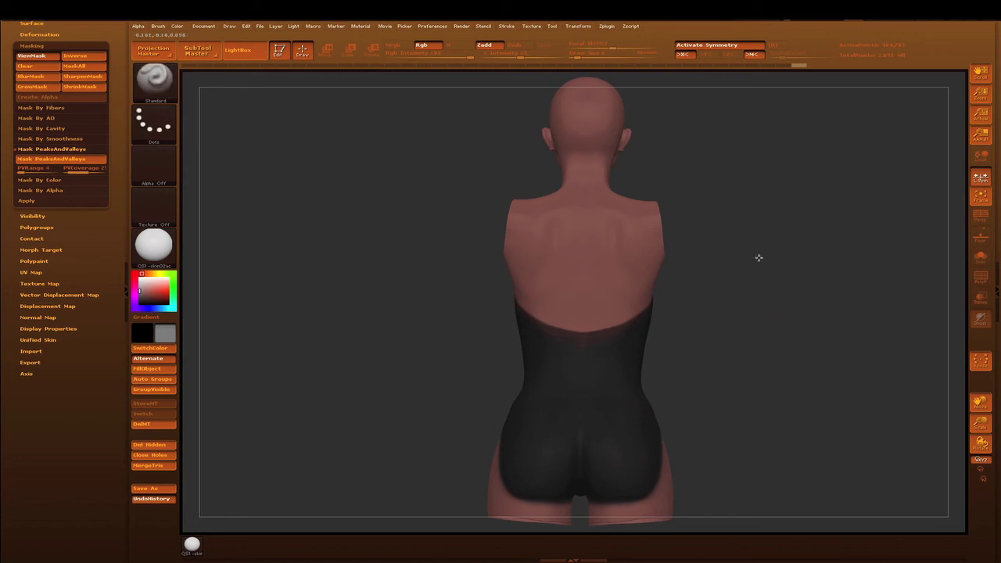
Step: Hide then restore part of the mesh, rotate to three-quarter view, and switch to Smooth
drag(758, 258, 744, 336)
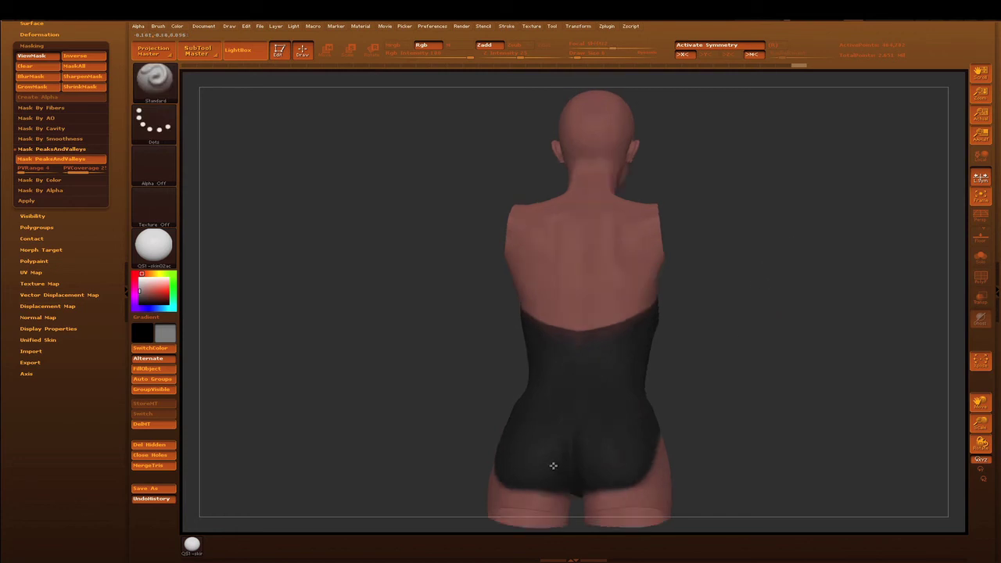
right_drag(534, 459, 543, 476)
key(ctrl)
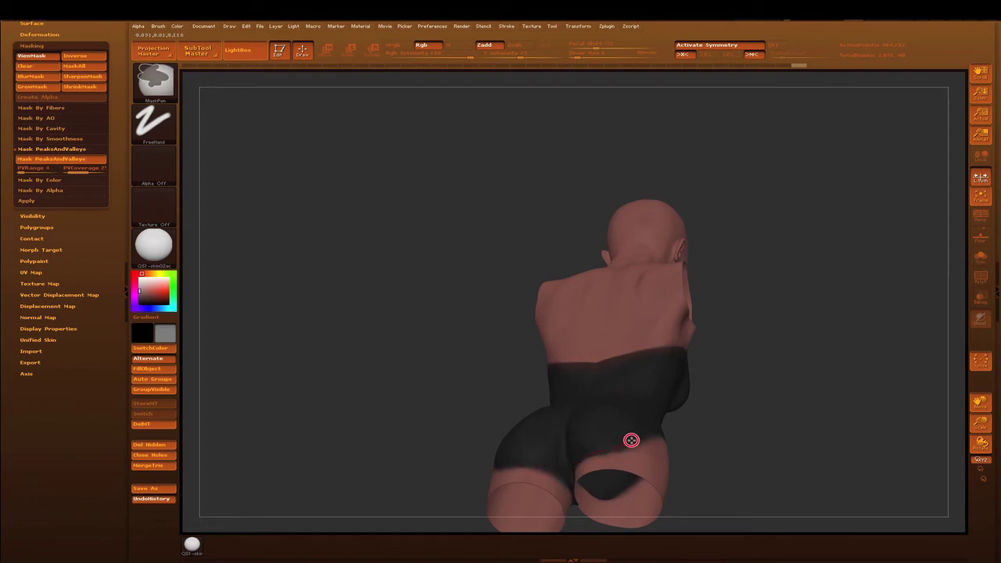
key(ctrl+shift)
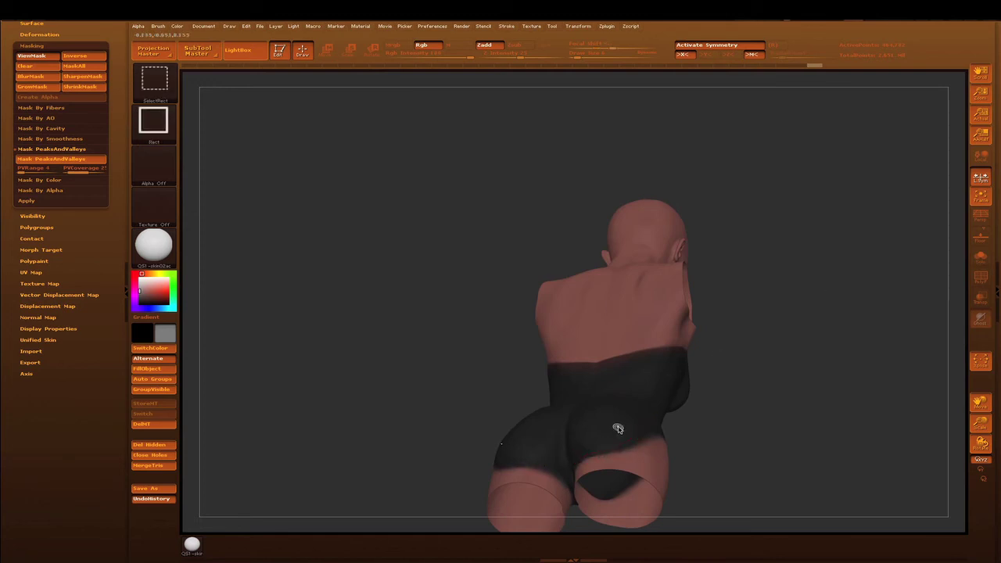
ctrl+shift+click(775, 312)
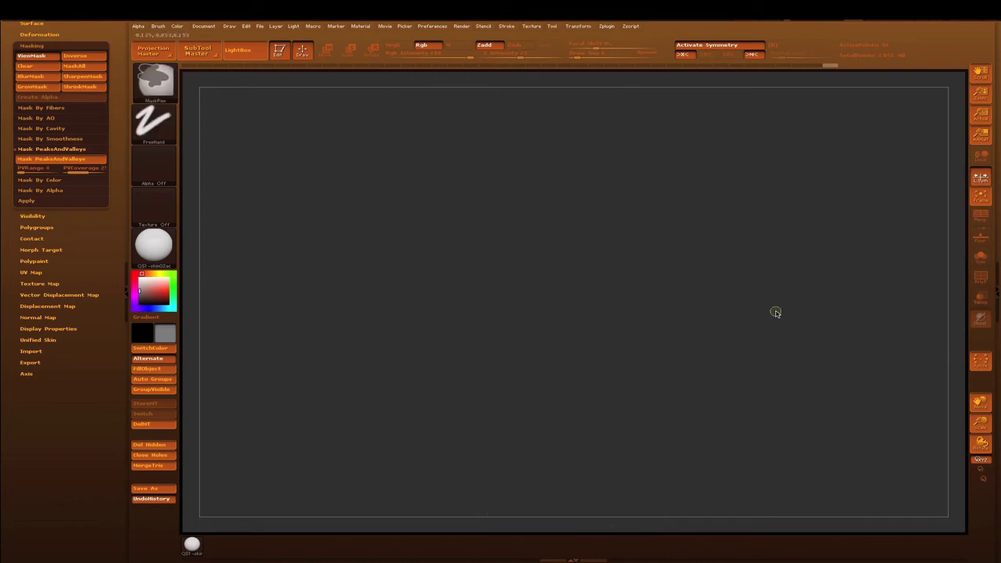
ctrl+shift+click(843, 276)
mouse_move(777, 333)
mouse_down()
mouse_move(759, 342)
mouse_move(793, 318)
mouse_up()
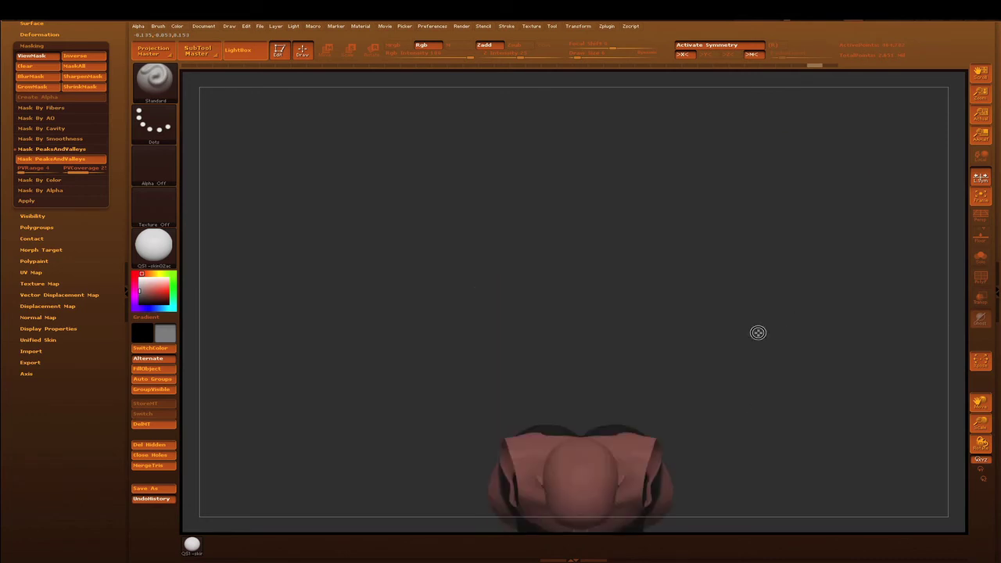
key(shift)
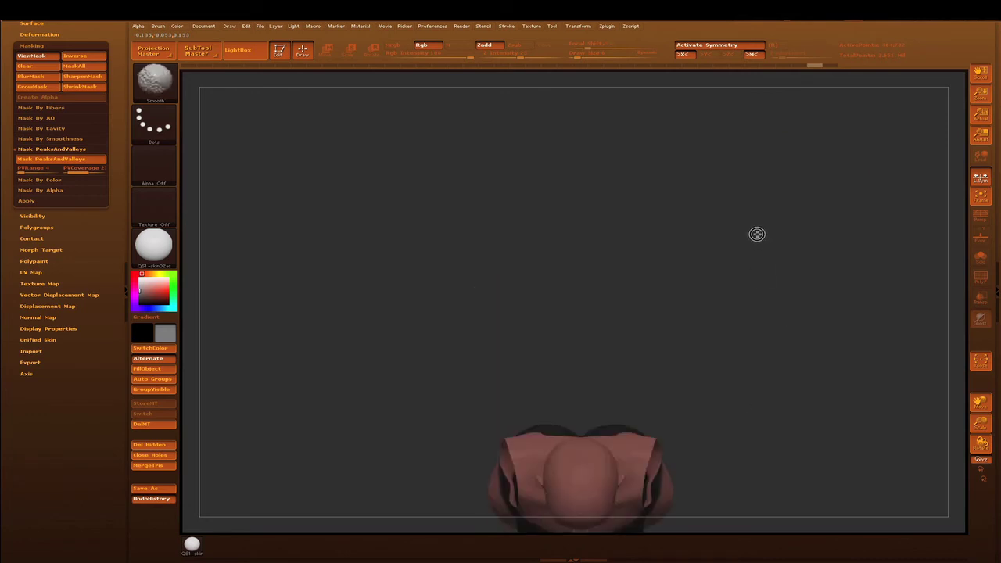
Step: From a straight front view, paint a mirrored curving mask line across the chest
shift+drag(755, 232, 757, 226)
drag(753, 299, 764, 299)
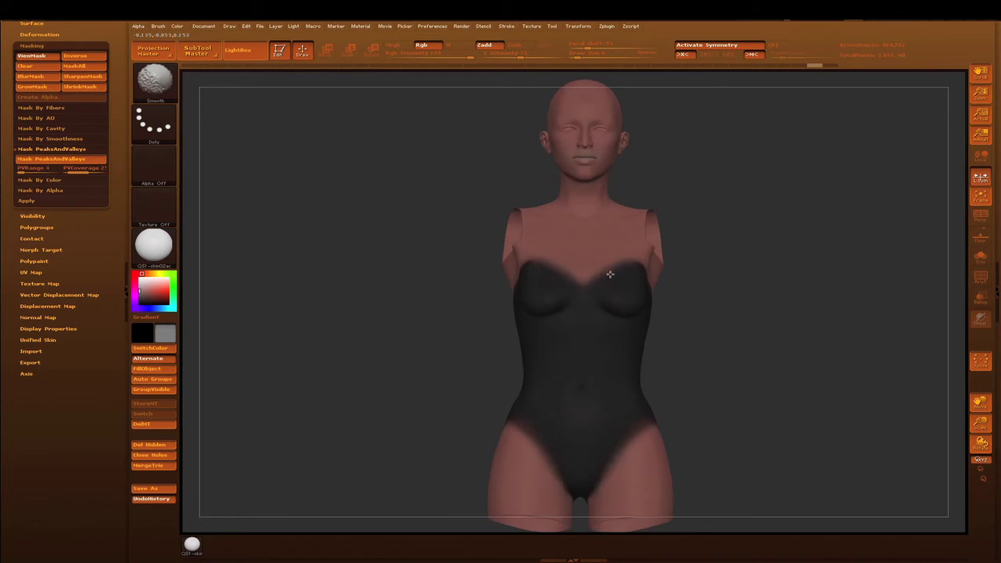
drag(612, 315, 612, 312)
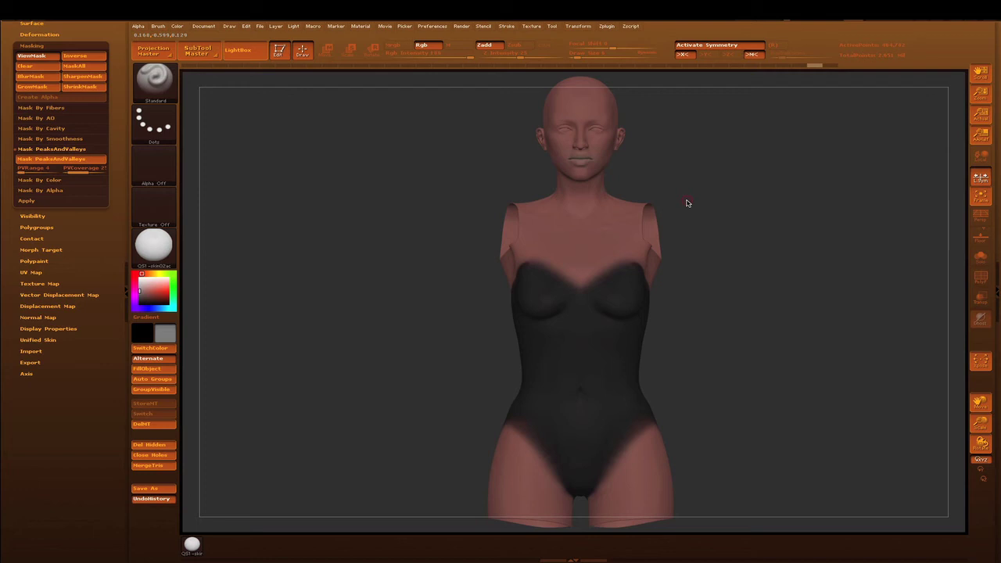
key(ctrl)
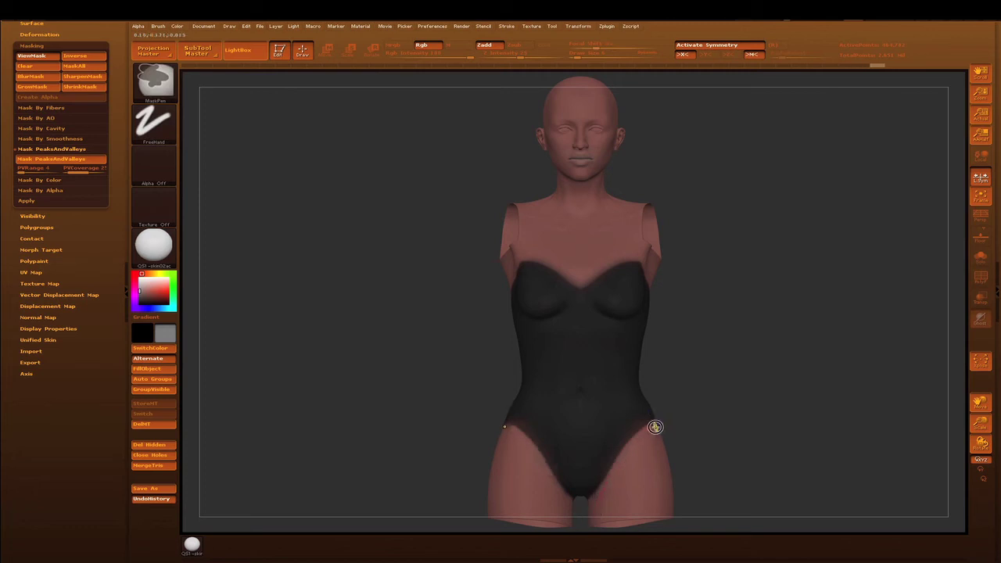
mouse_move(580, 338)
ctrl+mouse_down()
mouse_move(608, 326)
mouse_move(645, 287)
ctrl+mouse_up()
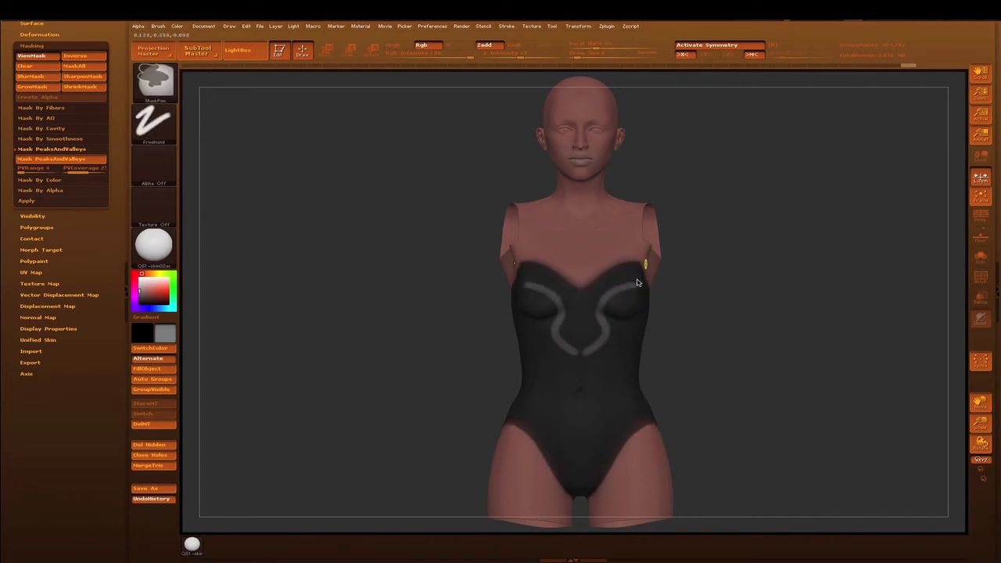
Step: Redraw the chest mask as mirrored swirls from the neckline ending in curled loops below the bust
ctrl+click(647, 293)
mouse_move(638, 273)
ctrl+mouse_down()
mouse_move(598, 352)
mouse_move(614, 351)
mouse_move(607, 373)
mouse_move(608, 349)
ctrl+mouse_up()
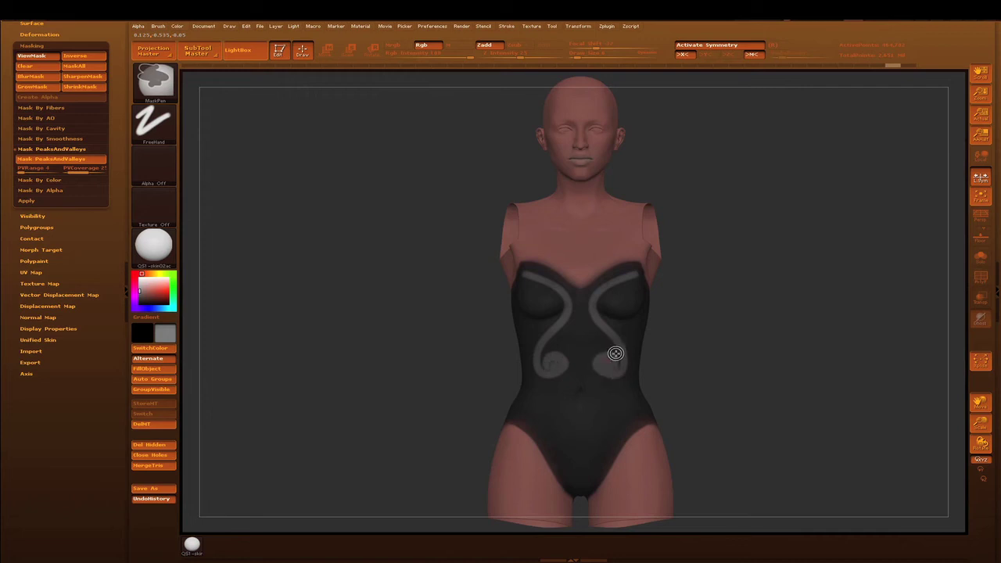
mouse_move(586, 351)
ctrl+mouse_down()
mouse_move(603, 380)
mouse_move(614, 380)
ctrl+mouse_up()
key(ctrl)
key(ctrl)
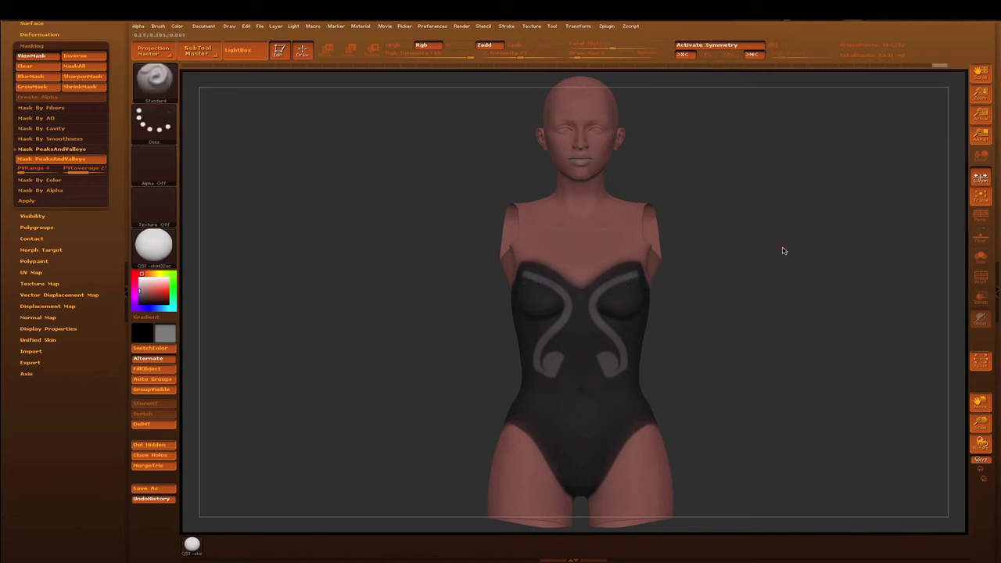
drag(730, 241, 777, 268)
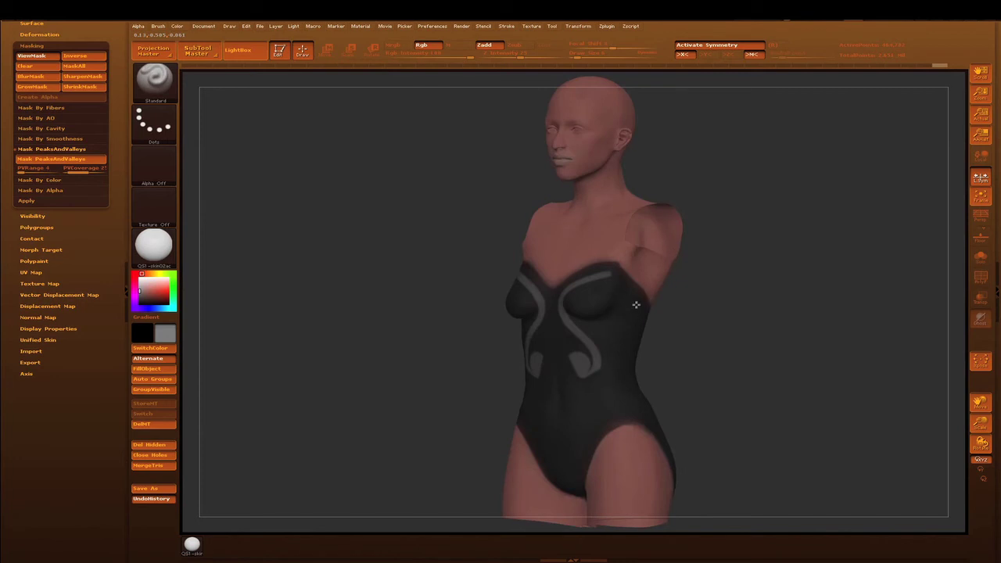
Step: Mask a swirl line down the torso's side to the hip, checking it from behind
mouse_move(644, 327)
mouse_down()
mouse_move(642, 320)
mouse_move(602, 333)
mouse_up()
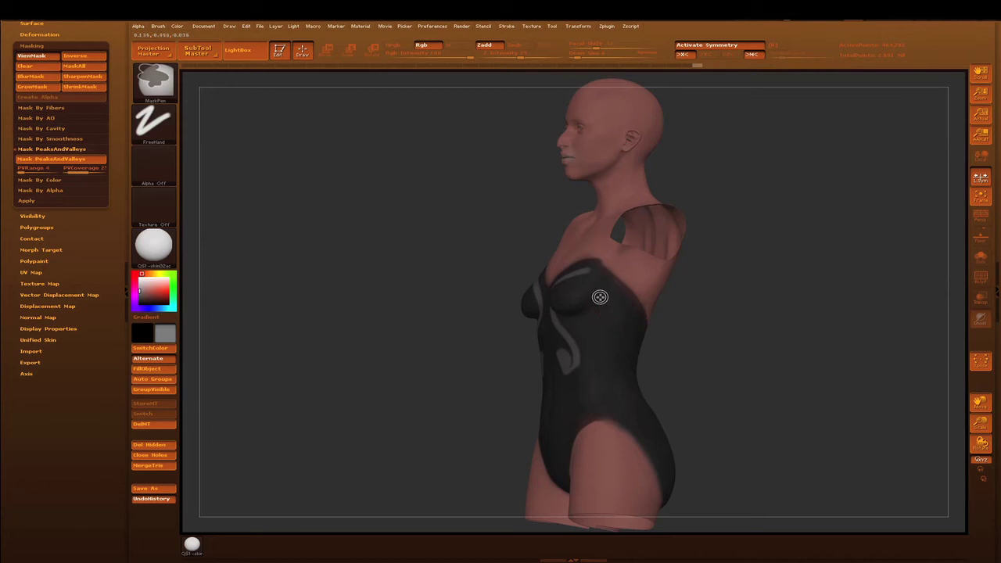
ctrl+drag(633, 410, 672, 487)
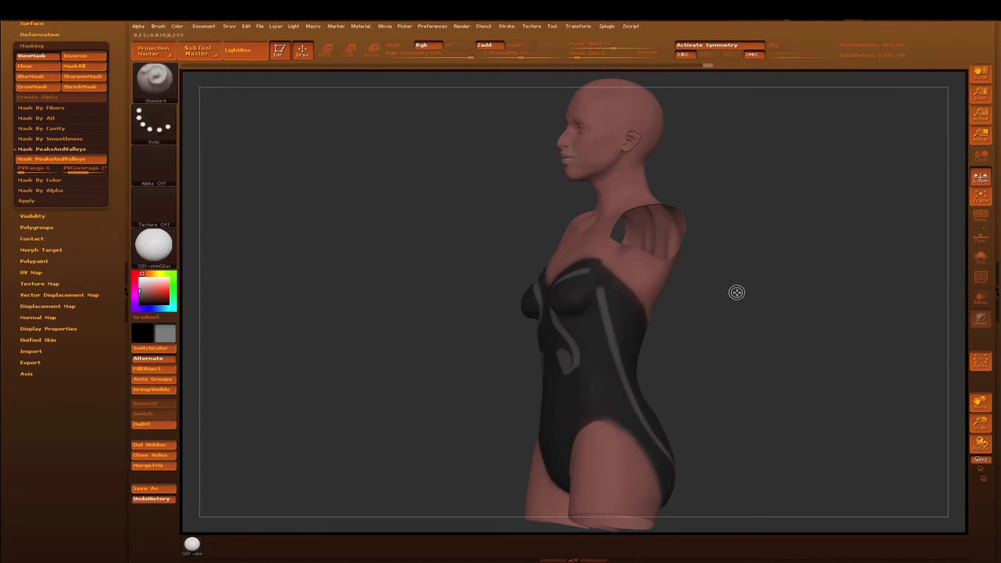
drag(717, 382, 666, 437)
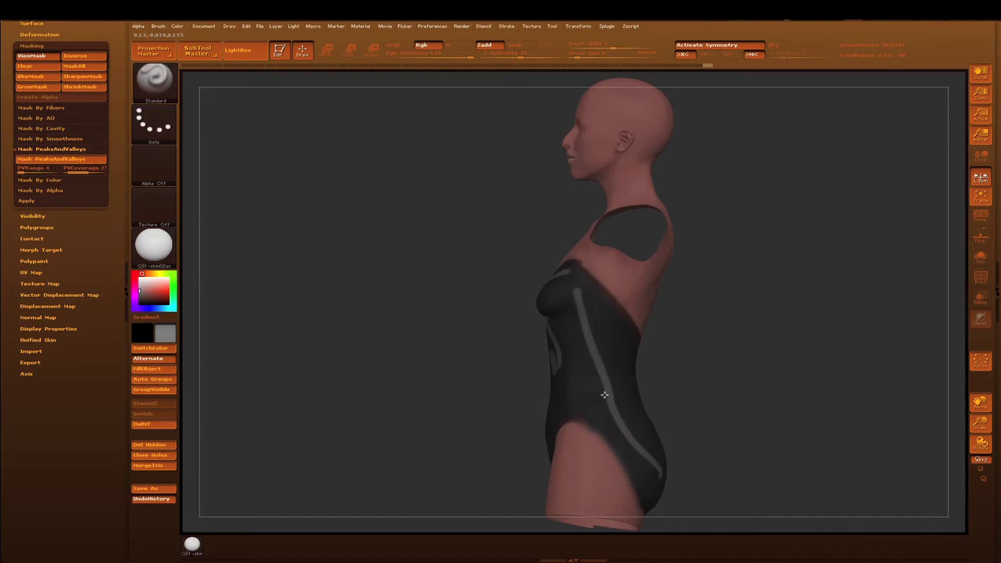
drag(605, 384, 640, 452)
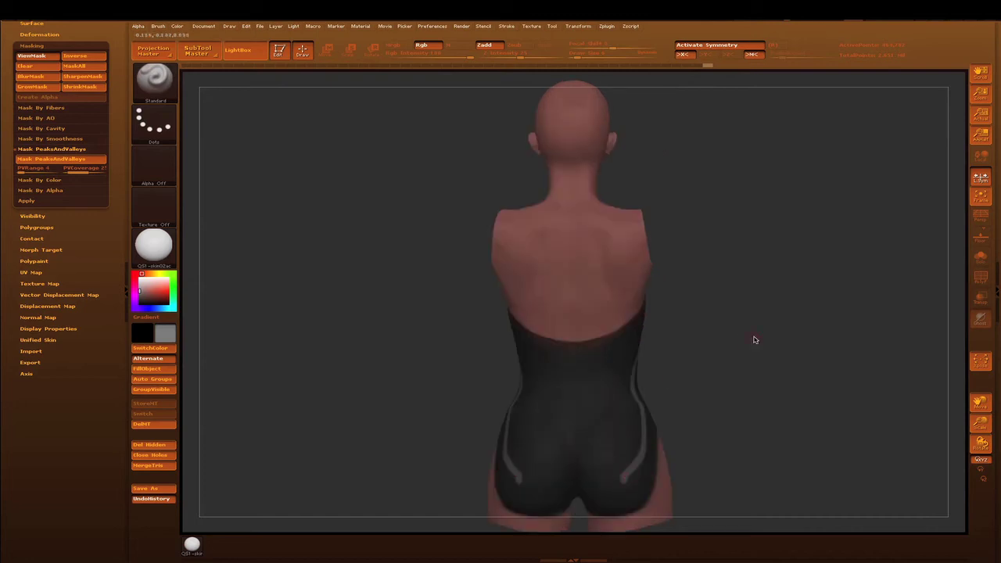
drag(730, 314, 735, 323)
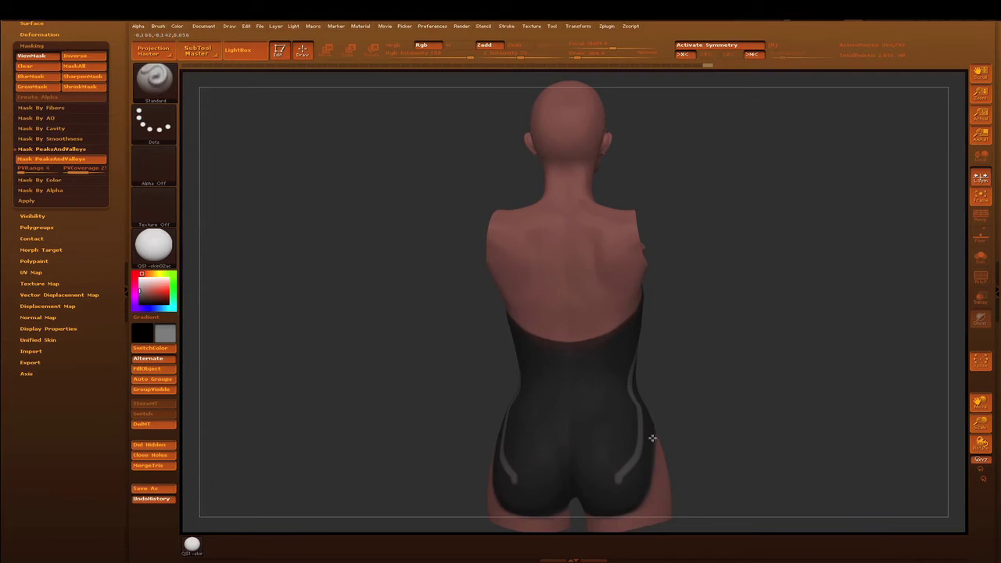
mouse_move(618, 472)
mouse_down()
mouse_move(603, 447)
mouse_move(610, 408)
mouse_up()
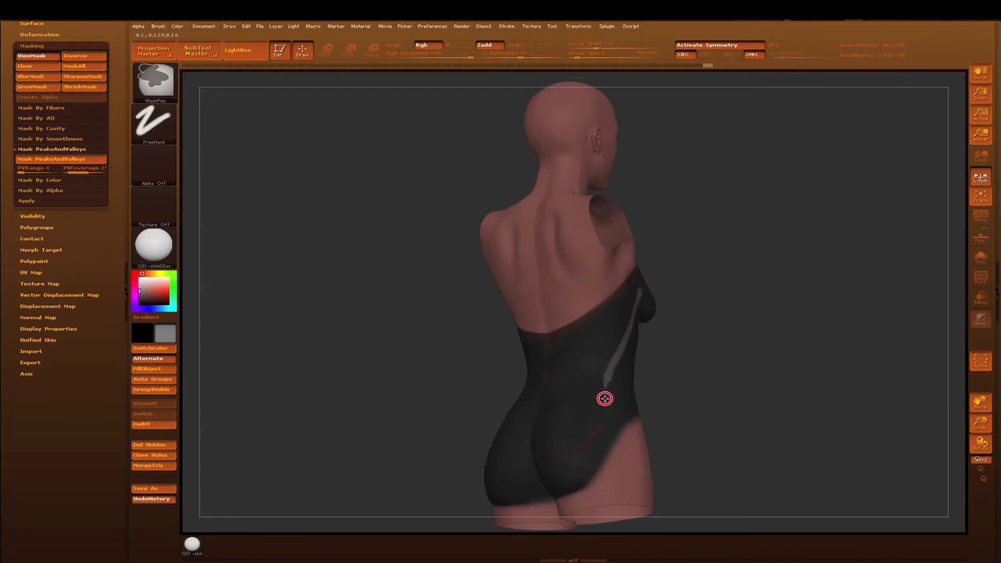
Step: Trim the swirl's lower tail, extend it to the hip curl, and trace it back up the side
mouse_move(595, 447)
ctrl+mouse_down()
mouse_move(605, 375)
mouse_move(626, 364)
ctrl+mouse_up()
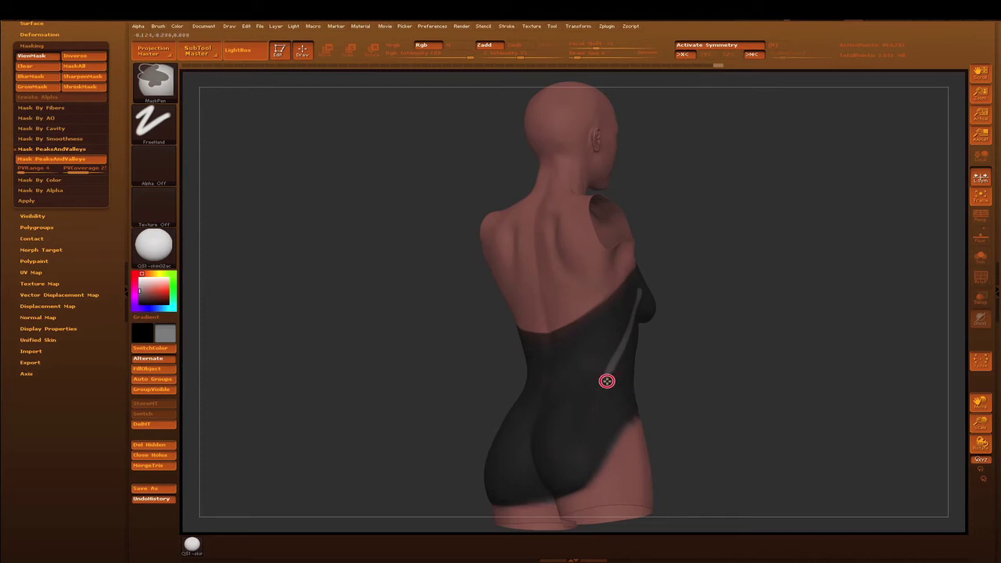
mouse_move(615, 360)
ctrl+mouse_down()
mouse_move(571, 441)
mouse_move(594, 422)
ctrl+mouse_up()
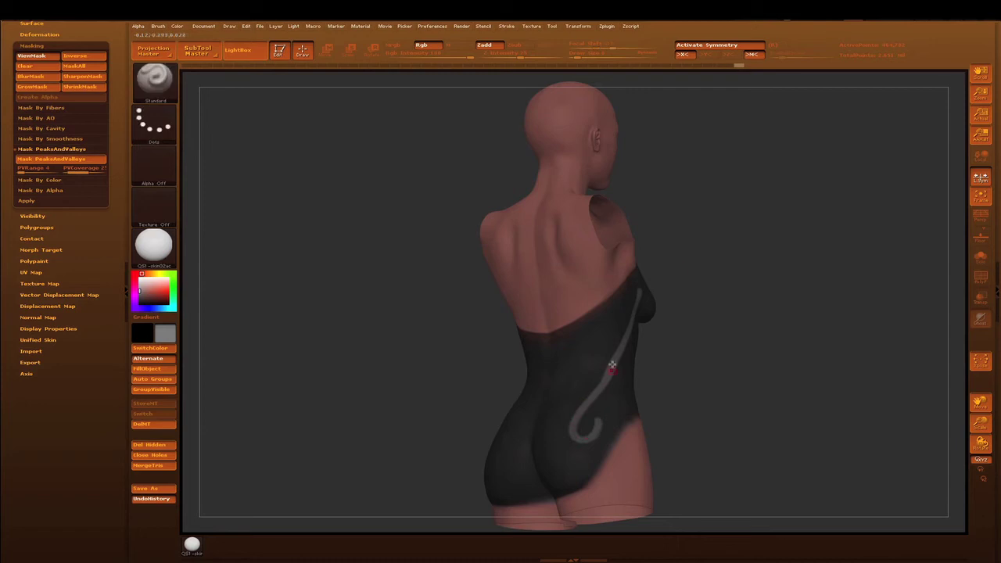
key(ctrl)
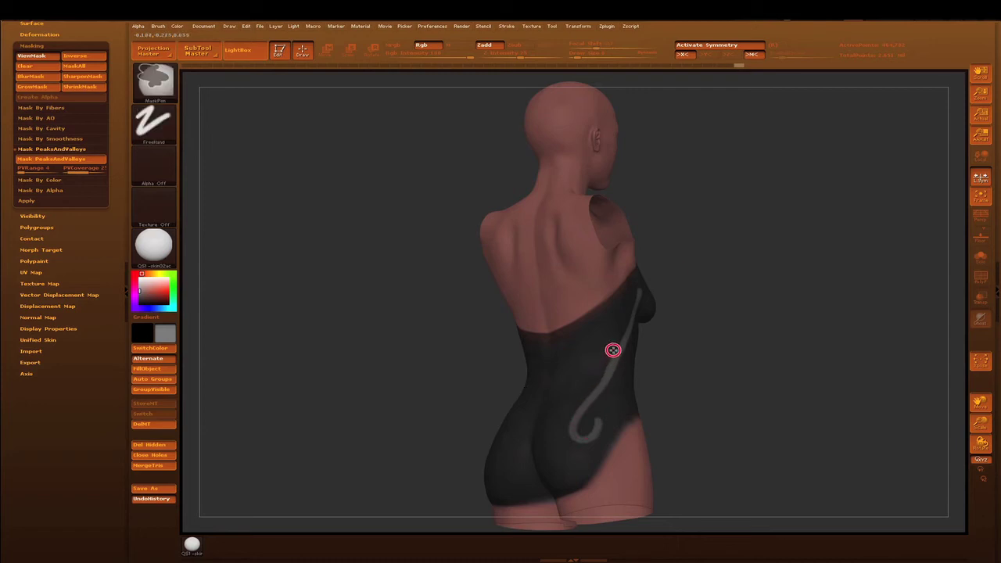
ctrl+drag(607, 365, 621, 318)
drag(693, 246, 672, 252)
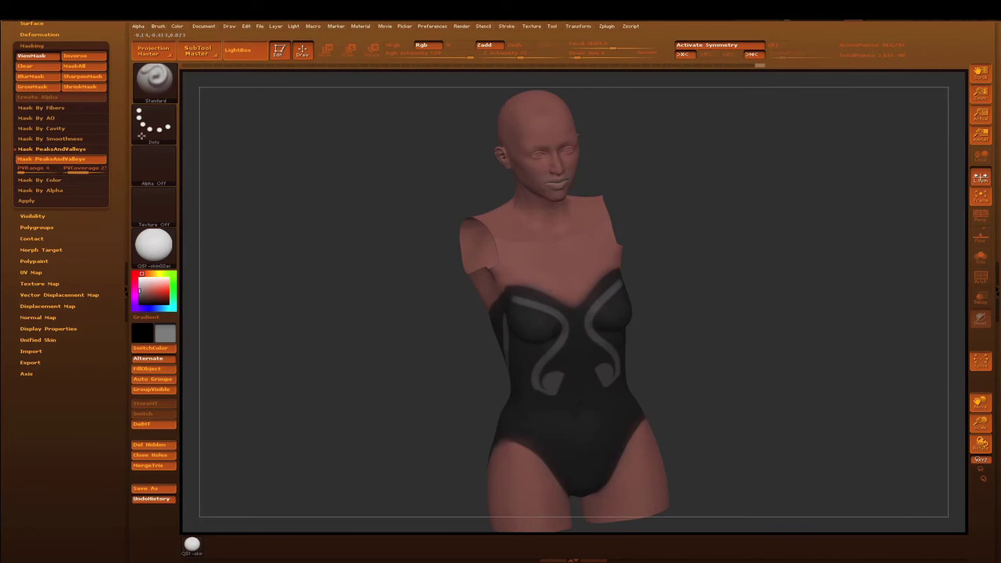
Step: Scroll up the Tool palette and collapse the Masking section
scroll(69, 107, up, 2)
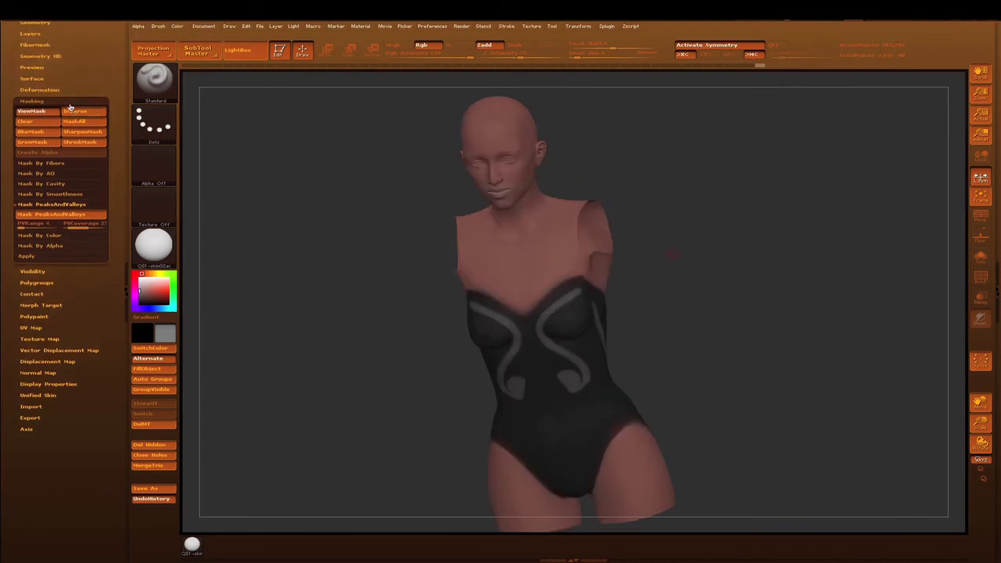
scroll(46, 101, up, 1)
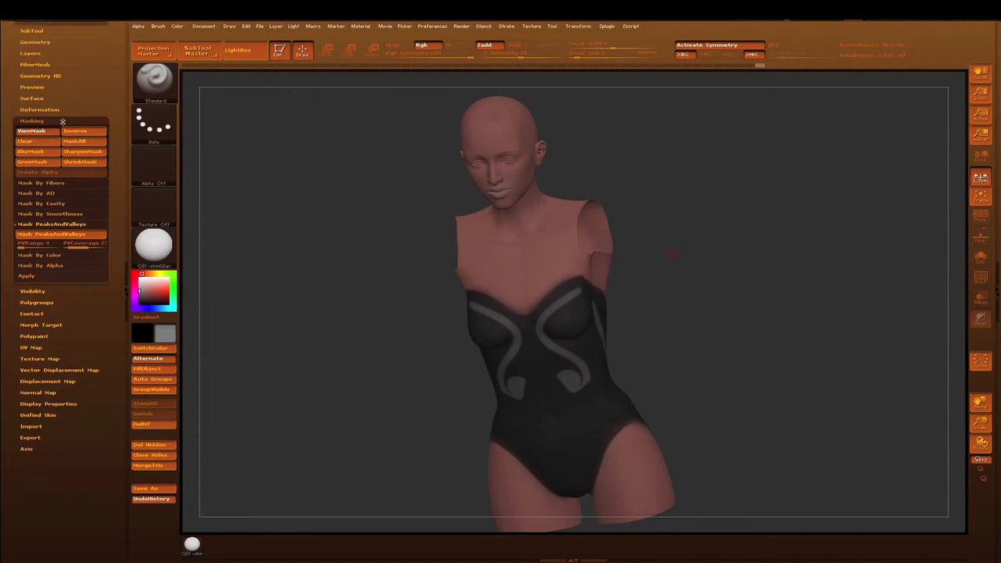
click(63, 121)
scroll(86, 113, up, 1)
scroll(55, 73, up, 1)
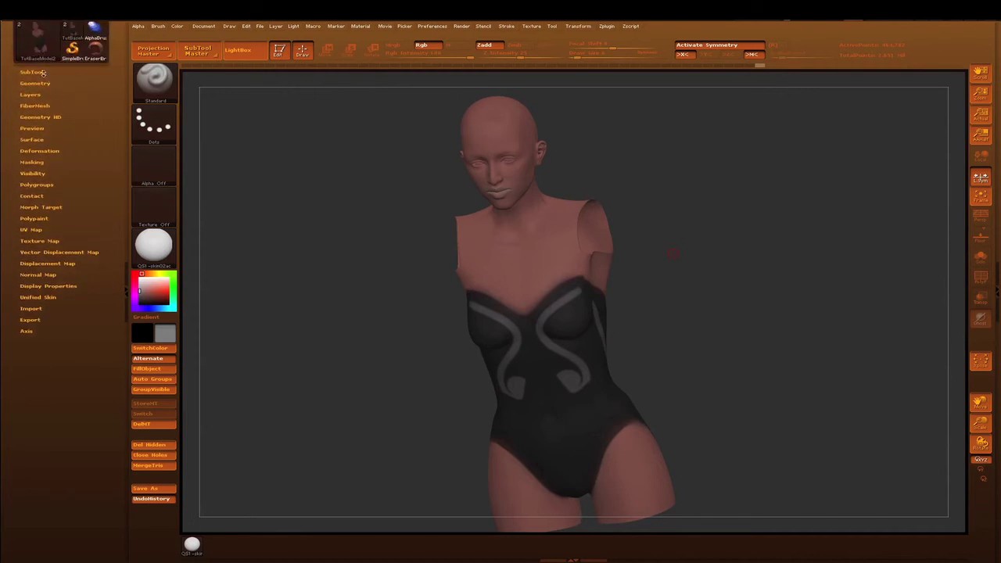
Step: Expand SubTool and scroll to the Extract controls with the Smt and Thick sliders
click(33, 72)
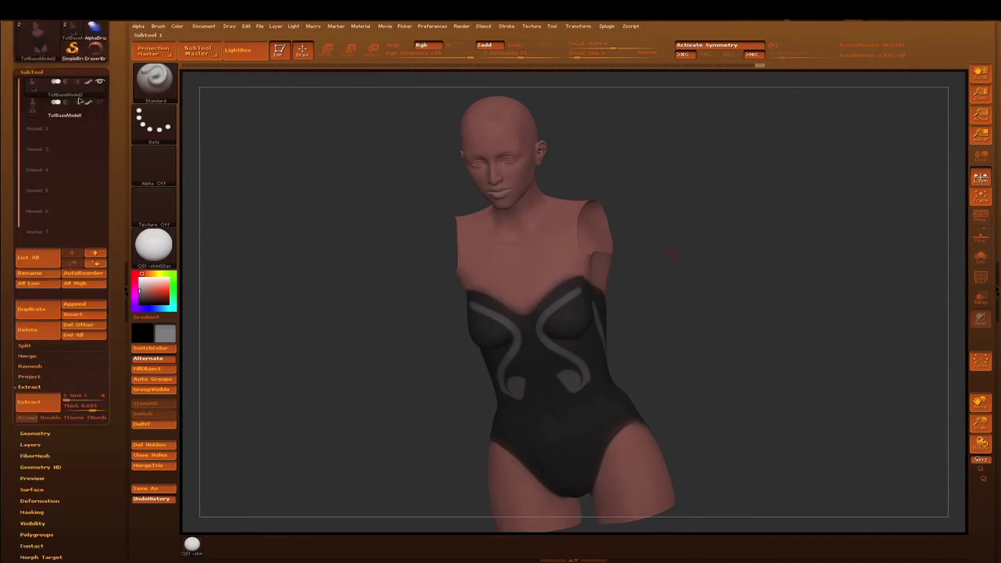
scroll(93, 179, down, 8)
scroll(75, 233, down, 7)
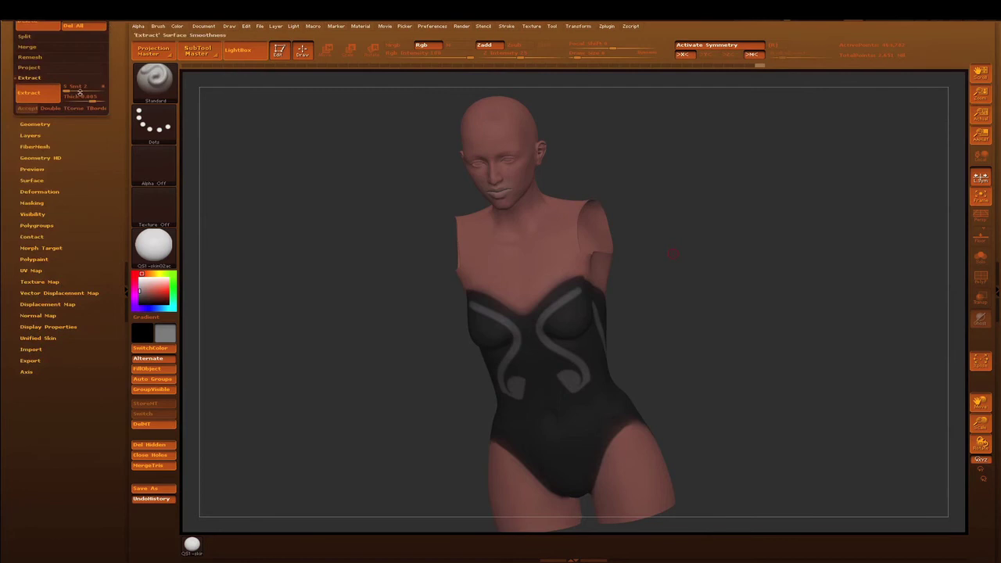
scroll(67, 196, up, 3)
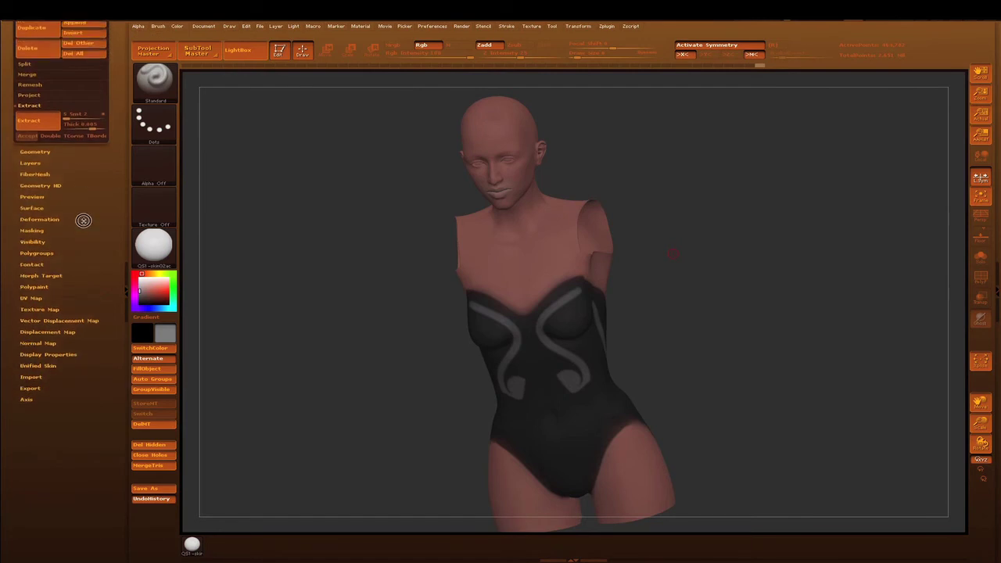
key(shift)
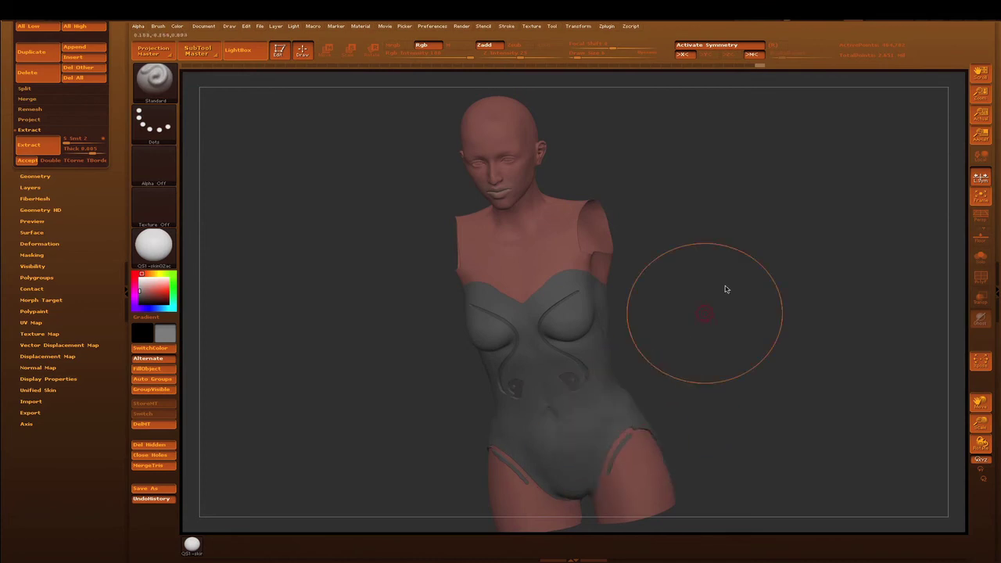
key(ctrl)
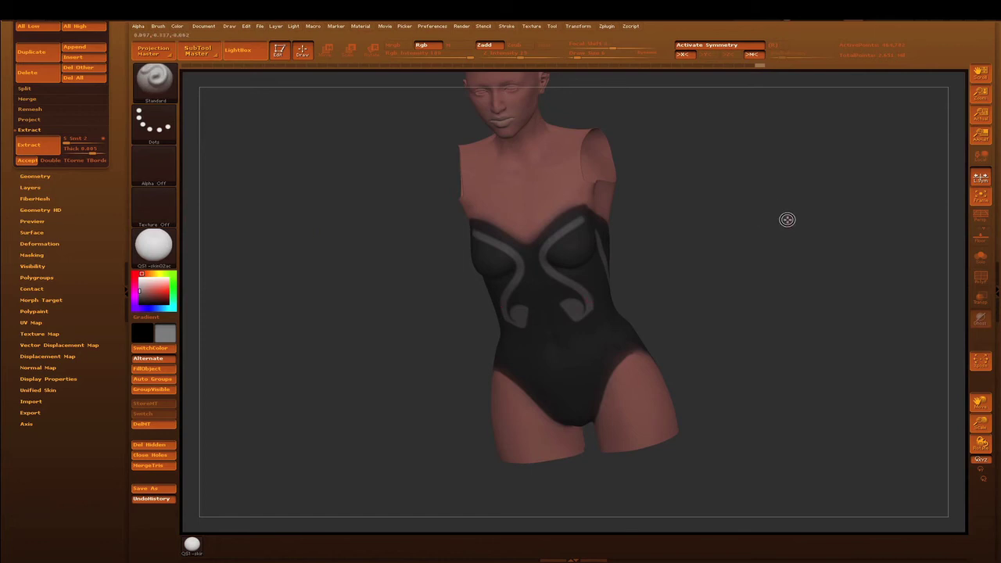
Step: Apply BlurMask once and SharpenMask twice to the bodysuit mask
drag(806, 217, 816, 212)
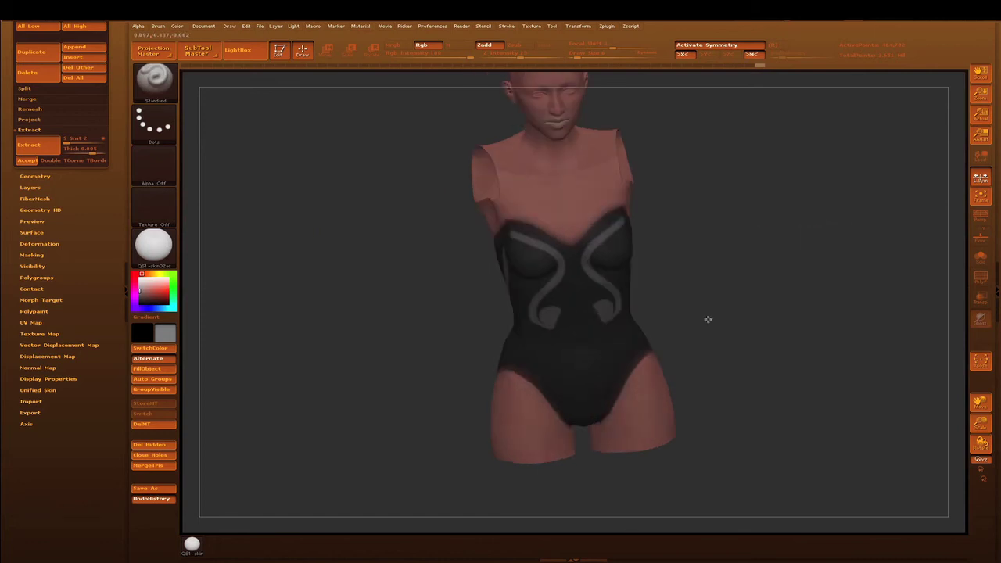
scroll(94, 282, down, 3)
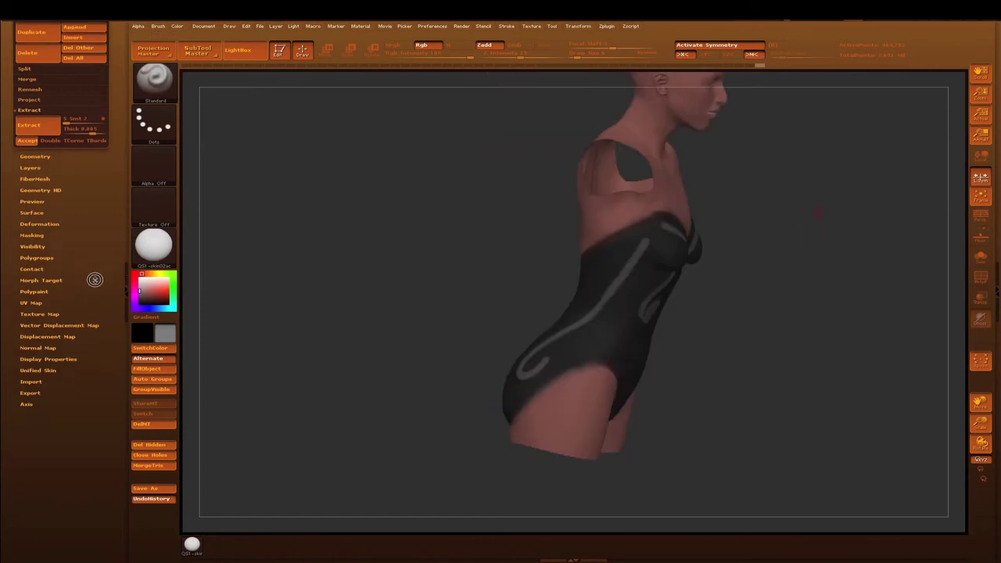
click(35, 213)
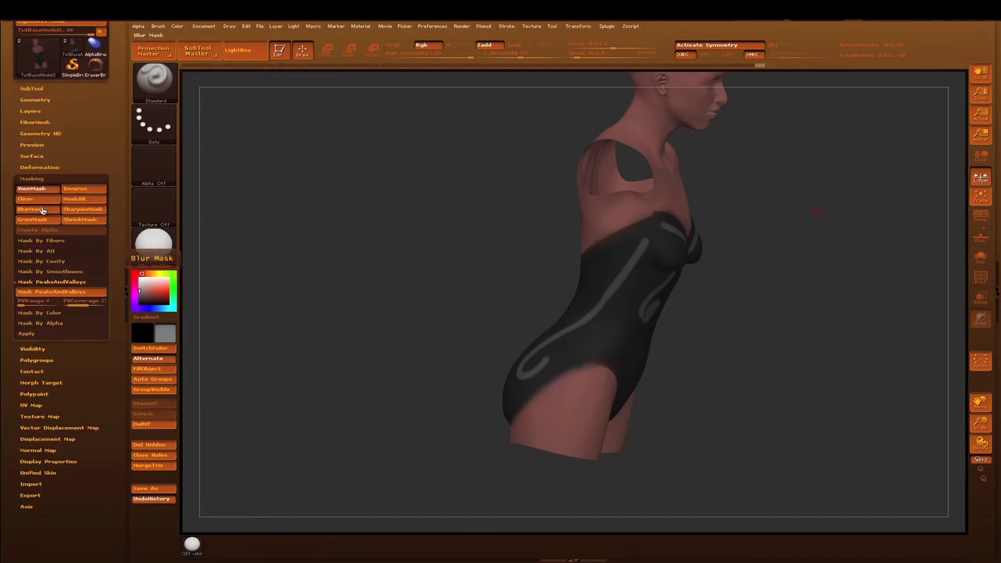
click(44, 211)
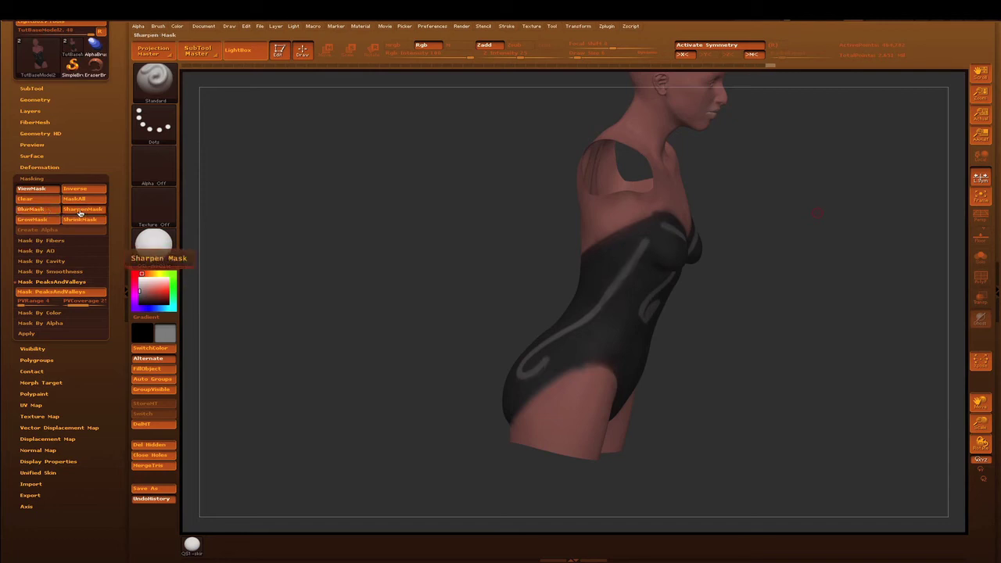
click(79, 210)
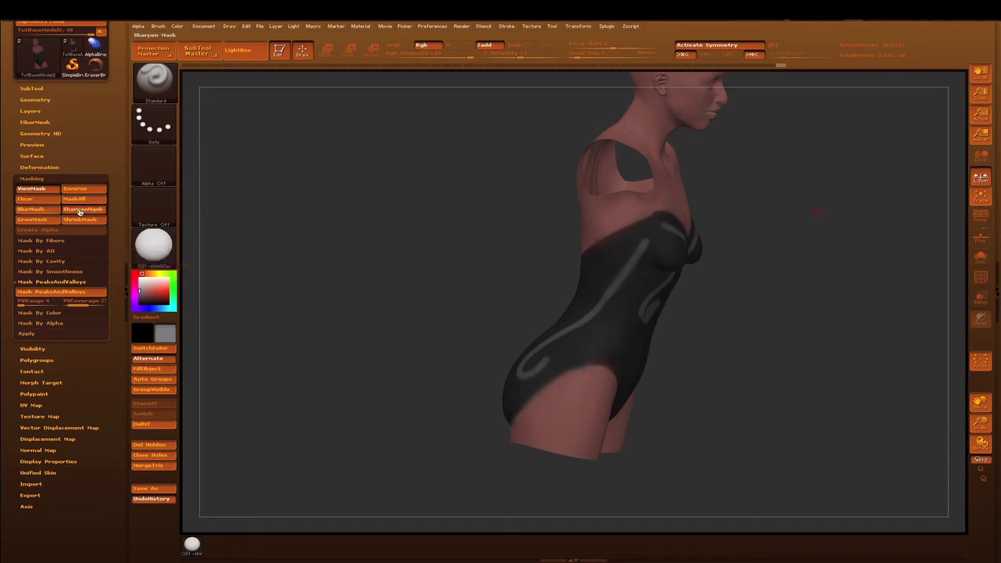
click(79, 213)
Step: Turn the model to a straight front view framing the torso
drag(815, 195, 809, 189)
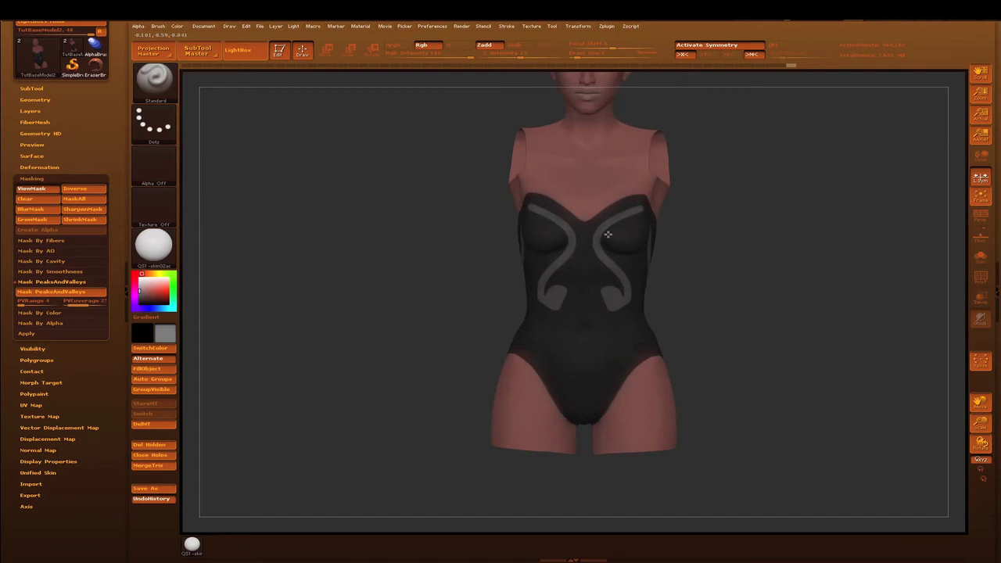
right_drag(607, 234, 608, 238)
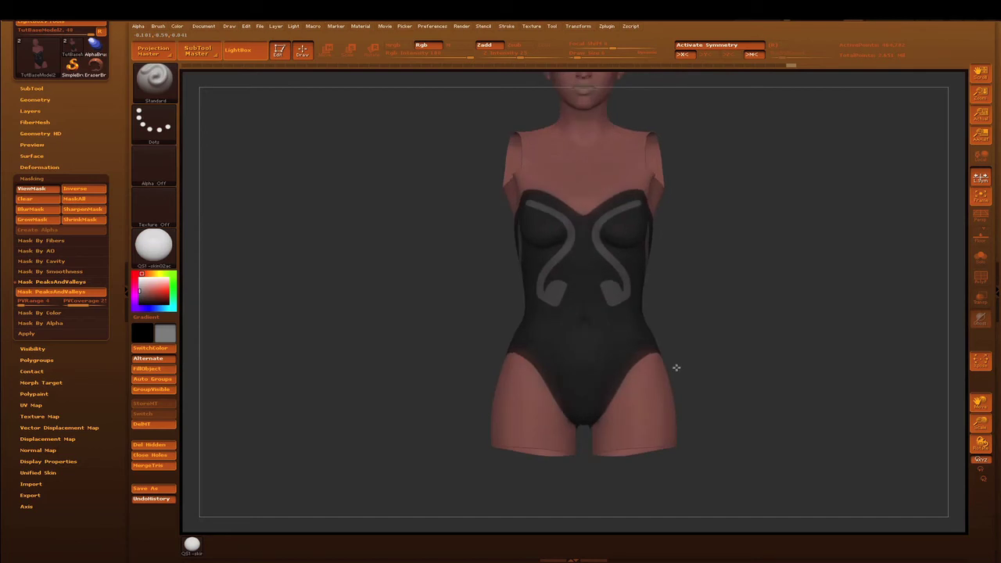
key(ctrl)
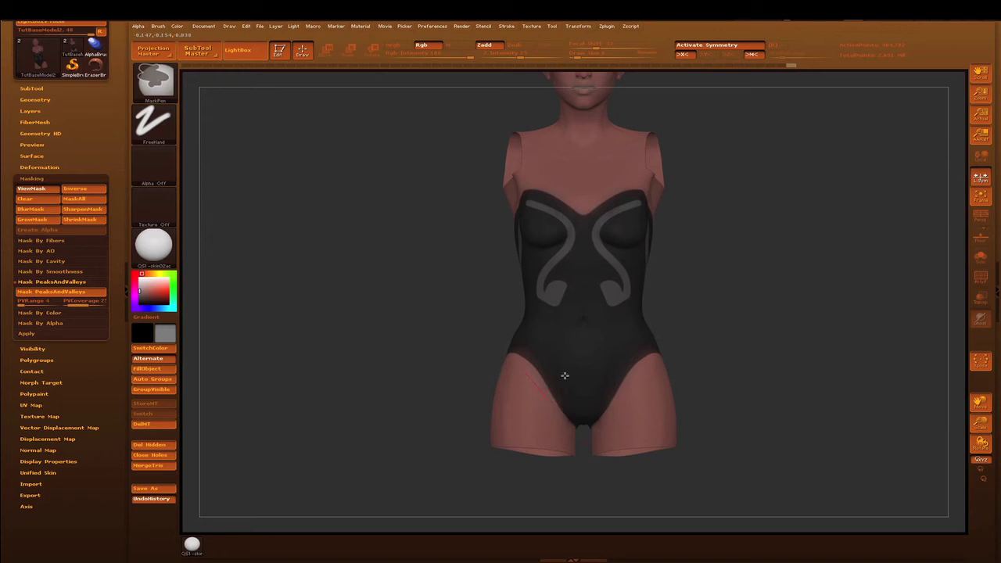
mouse_move(97, 142)
mouse_down()
mouse_move(98, 178)
mouse_move(57, 182)
mouse_up()
click(40, 148)
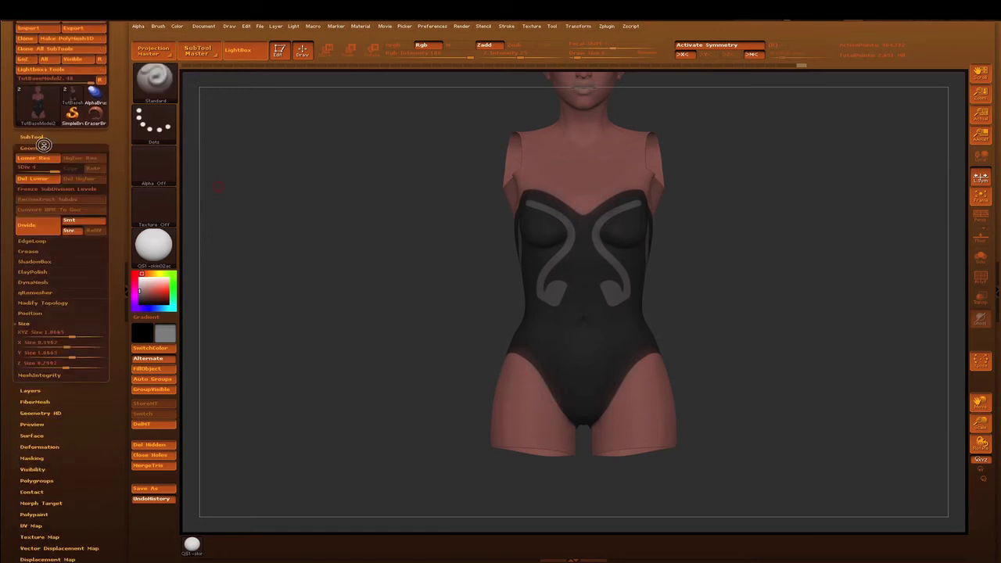
Step: Extract the bodysuit shell and smooth its left leg-hole and waist edges so both swirls match
click(32, 137)
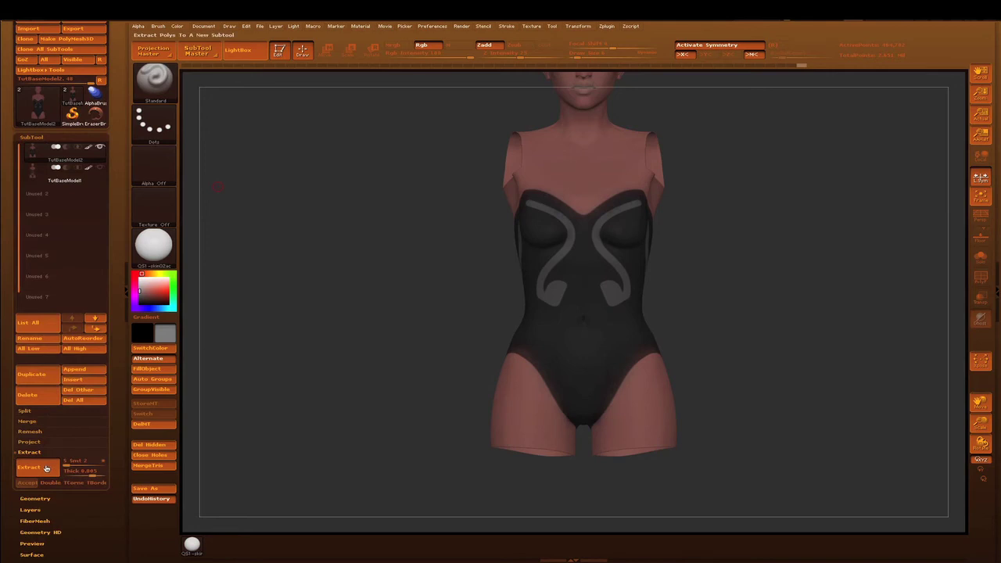
click(29, 467)
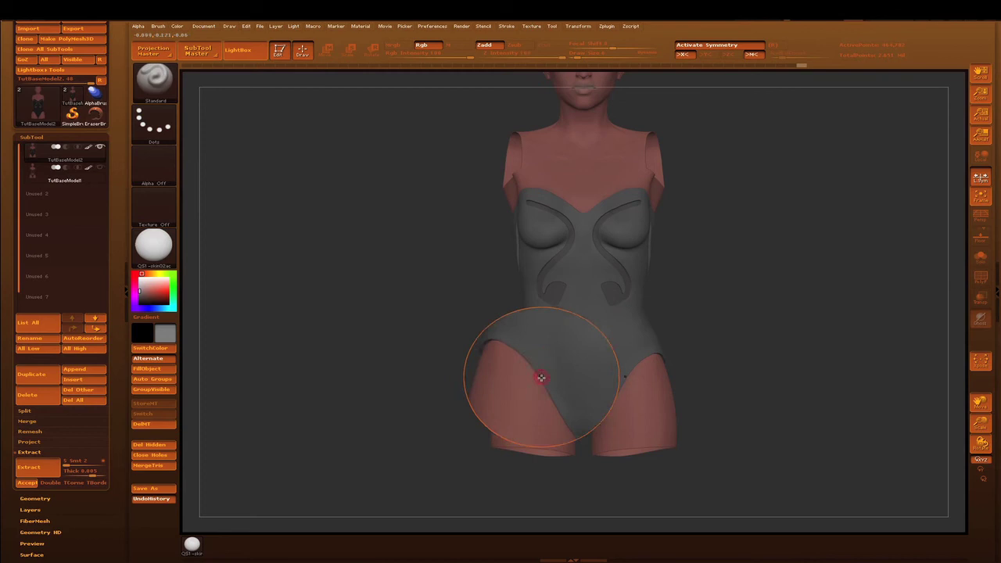
drag(536, 380, 538, 390)
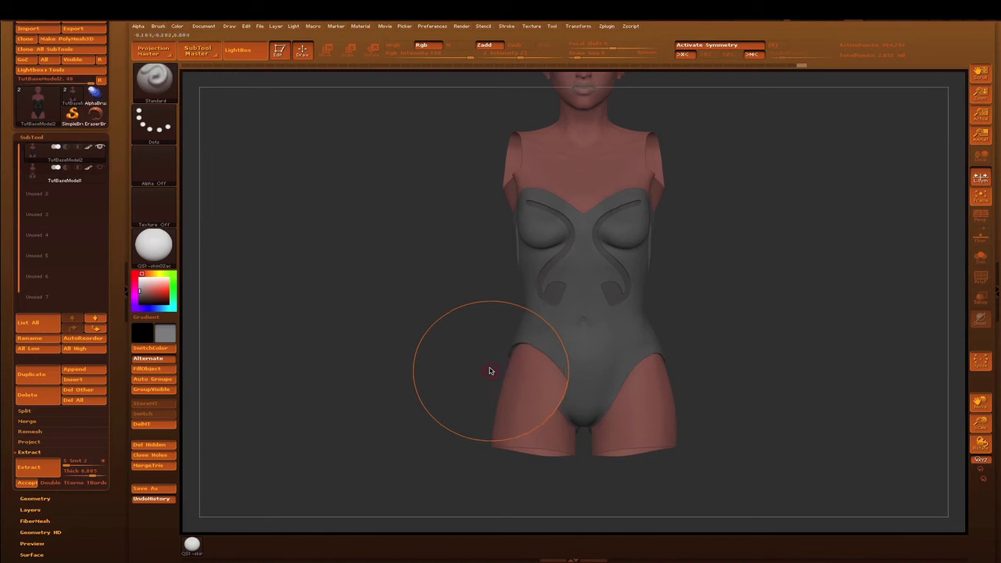
drag(488, 377, 487, 290)
shift+drag(516, 242, 376, 208)
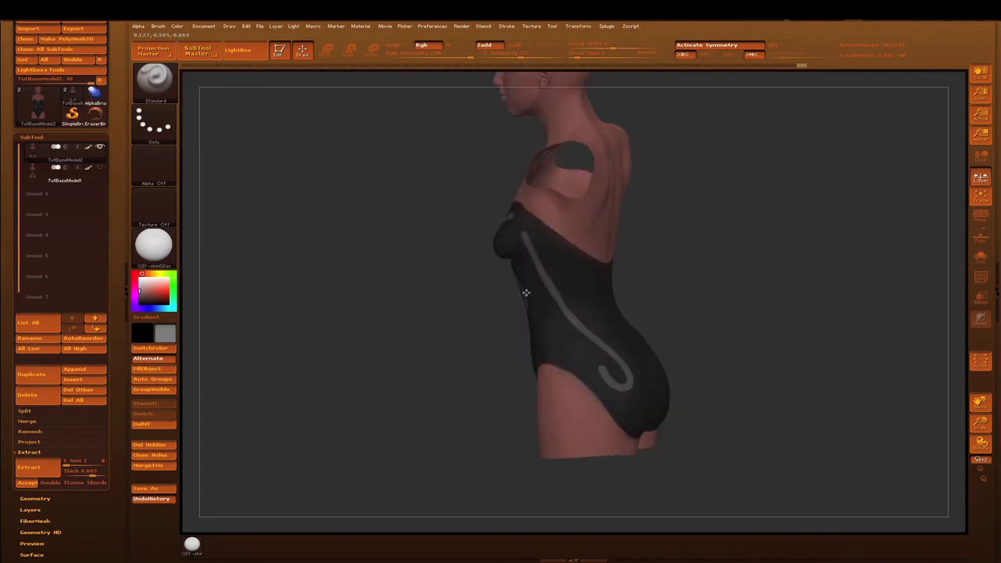
key(ctrl)
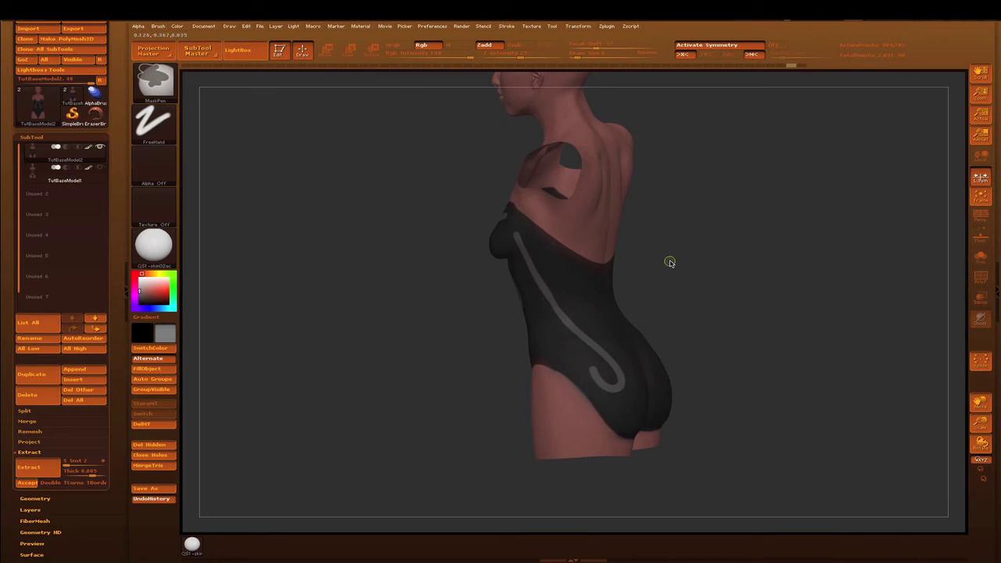
Step: Blur the swirl mask and paint a second mask stripe beside the side swirl
ctrl+click(670, 262)
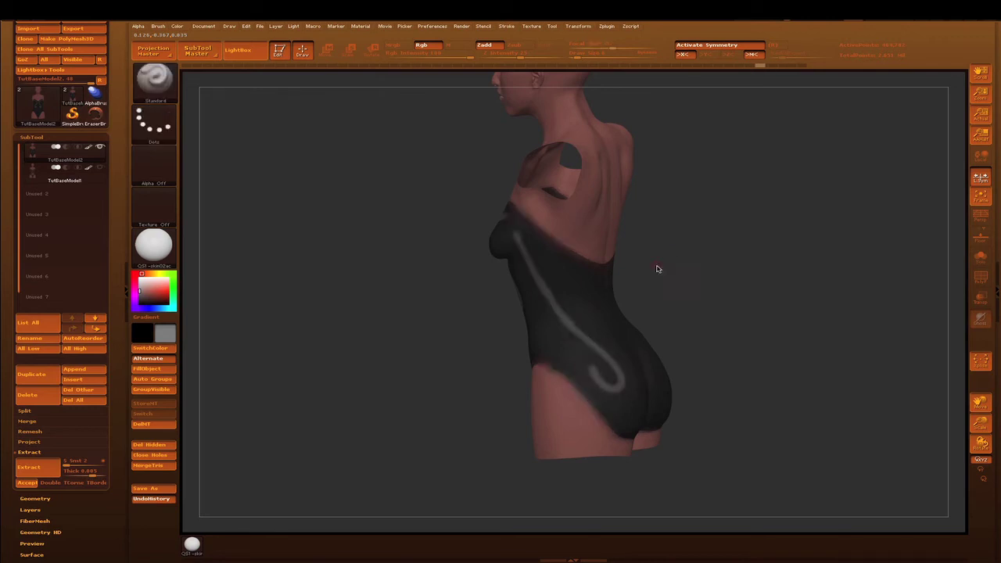
key(ctrl)
mouse_move(533, 241)
ctrl+mouse_down()
mouse_move(581, 324)
mouse_move(618, 349)
ctrl+mouse_up()
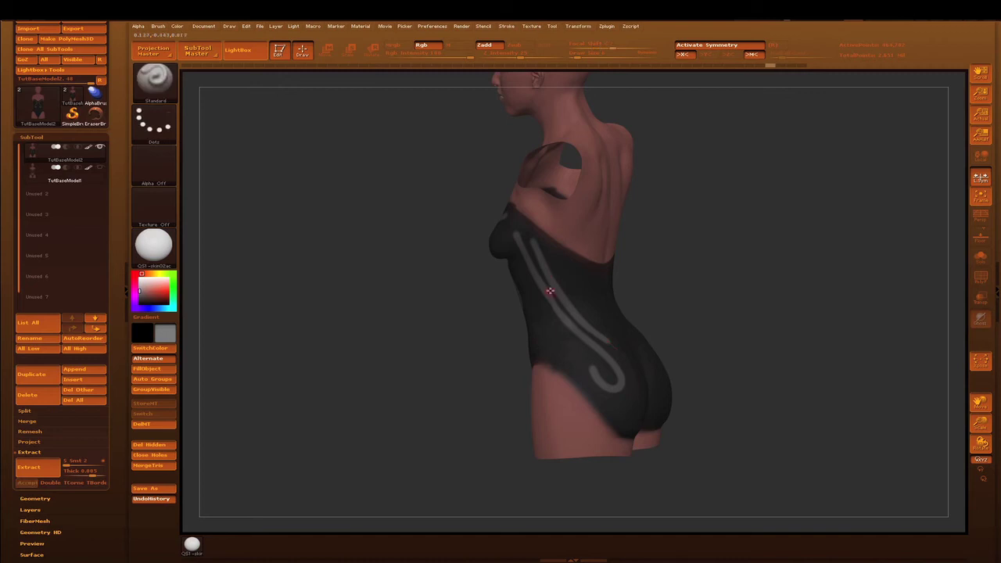
Step: Sharpen the bodysuit mask edges with Masking > SharpenMask
scroll(116, 393, down, 3)
scroll(116, 358, down, 4)
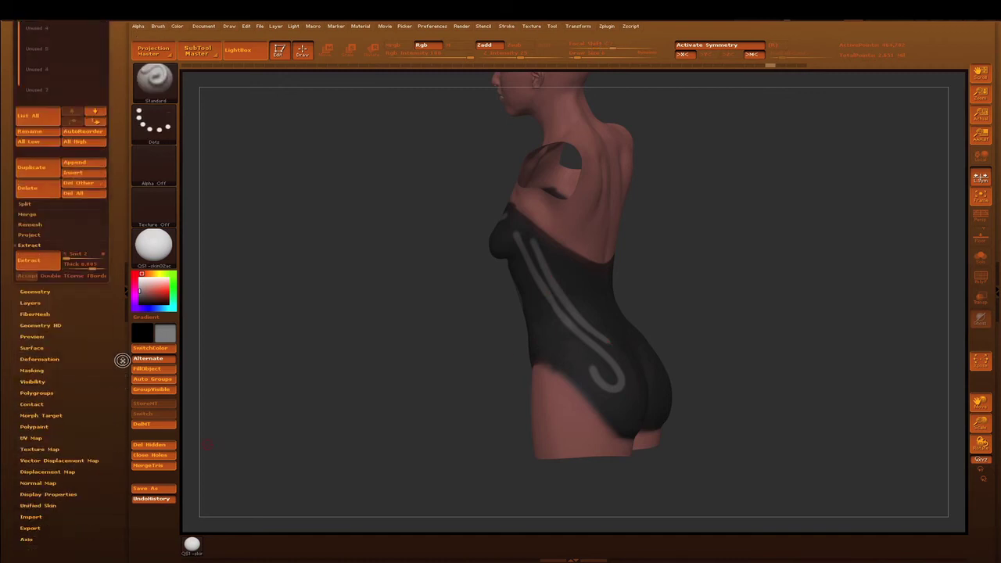
scroll(55, 256, down, 3)
click(44, 282)
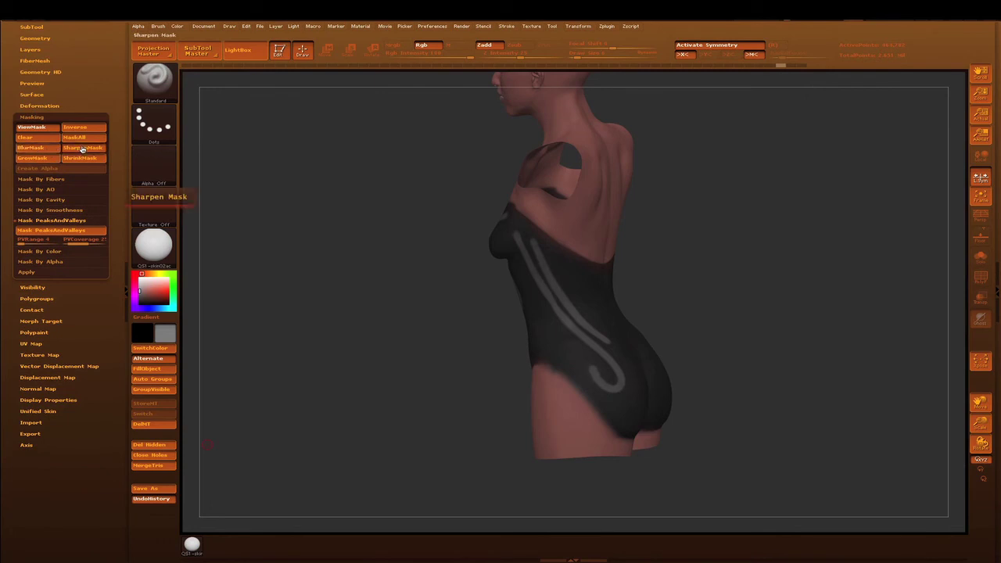
click(93, 150)
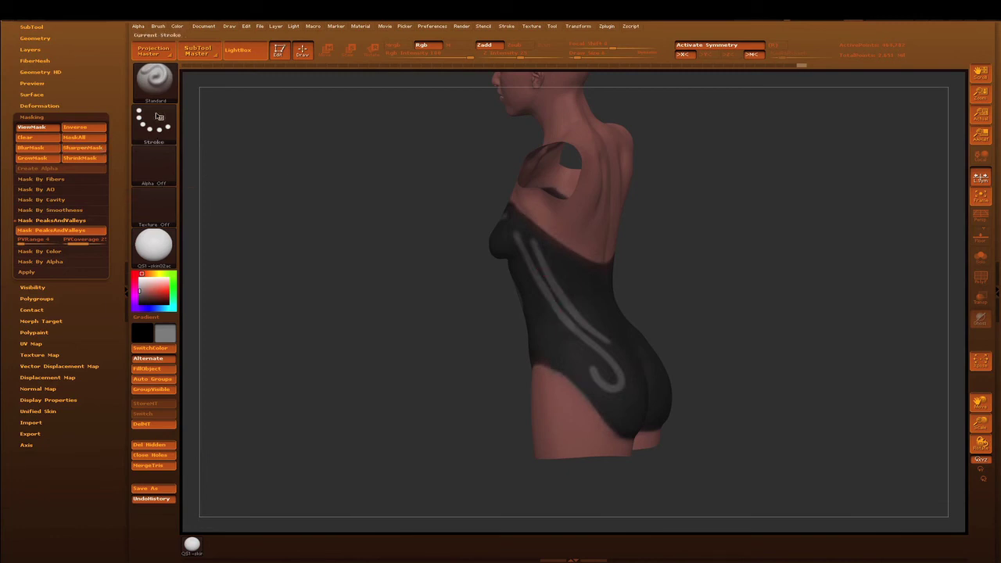
scroll(51, 148, up, 3)
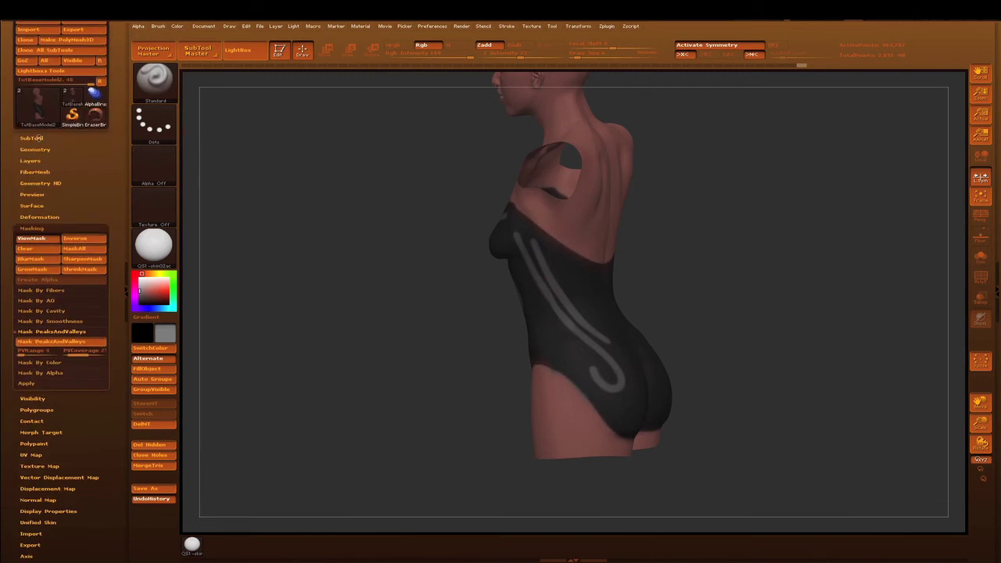
click(35, 138)
Step: Preview the extracted bodysuit shell, then dismiss it to return to the masked suit
click(40, 469)
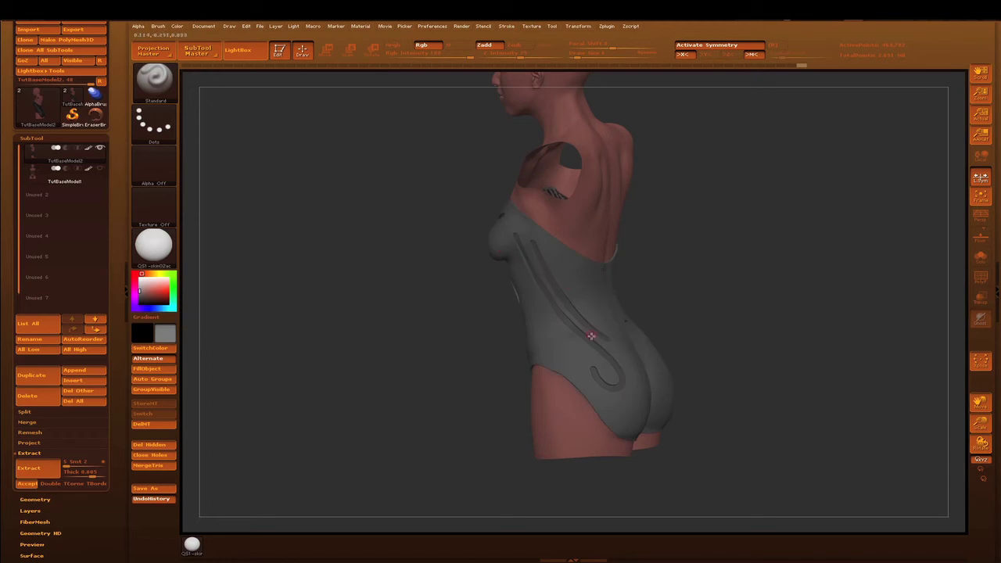
key(ctrl)
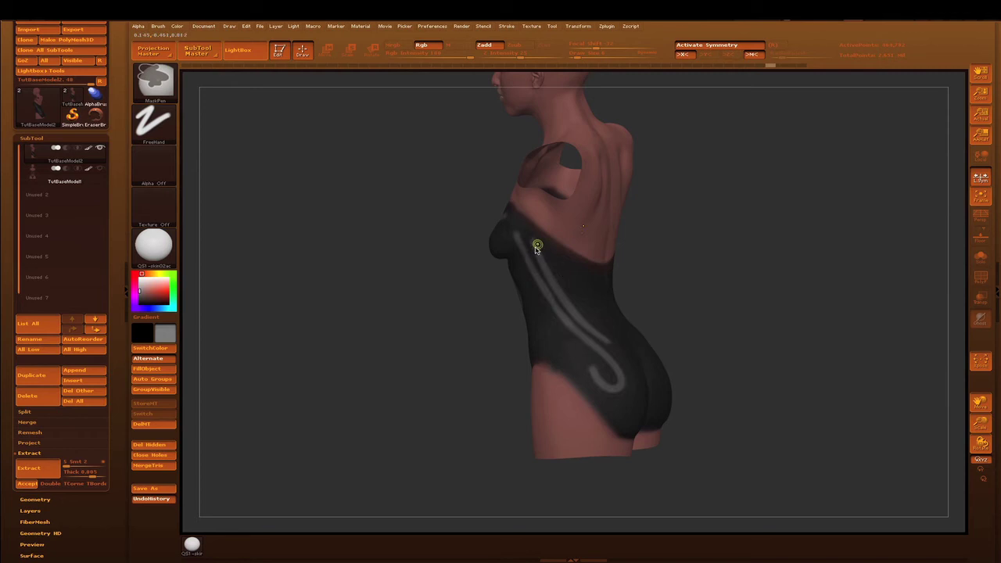
Step: Zoom in and paint a short second mask strand beside the swirl, undoing stray strokes
ctrl+click(538, 247)
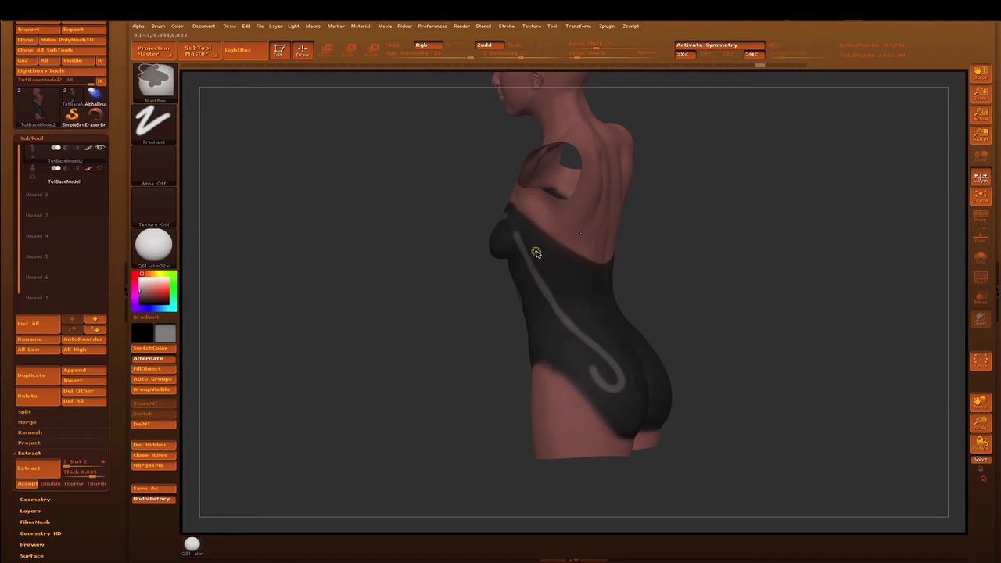
click(978, 116)
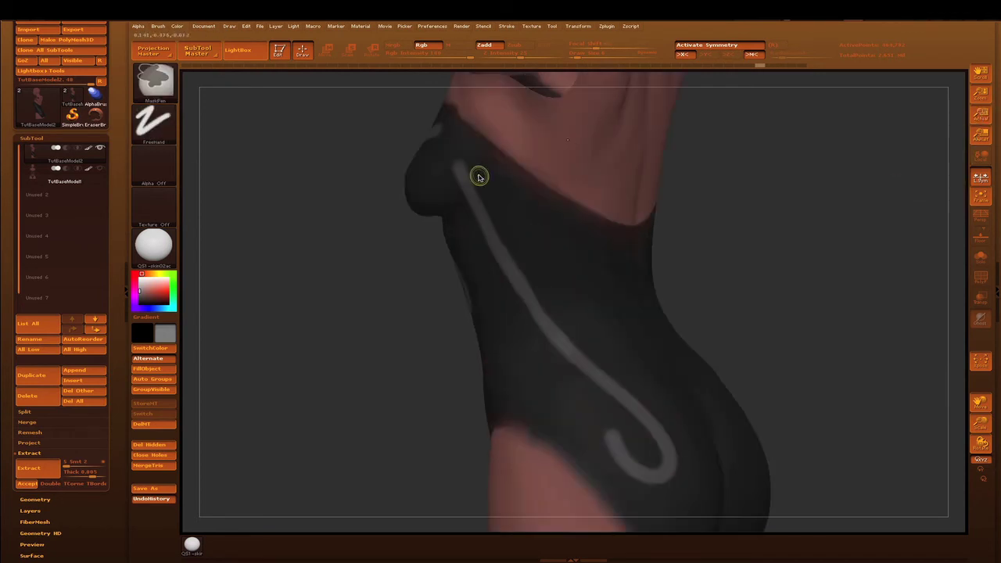
ctrl+drag(476, 169, 556, 319)
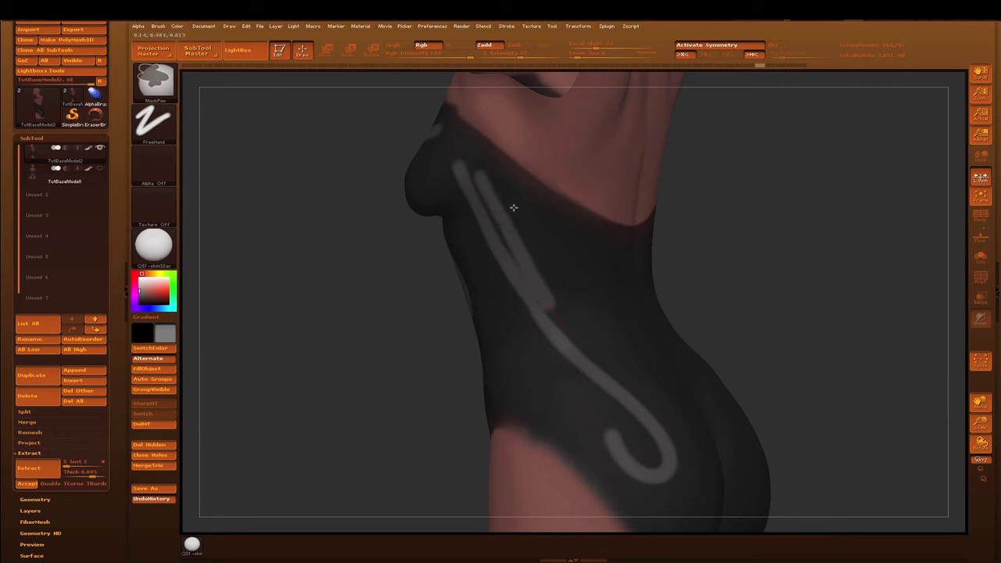
key(ctrl+z)
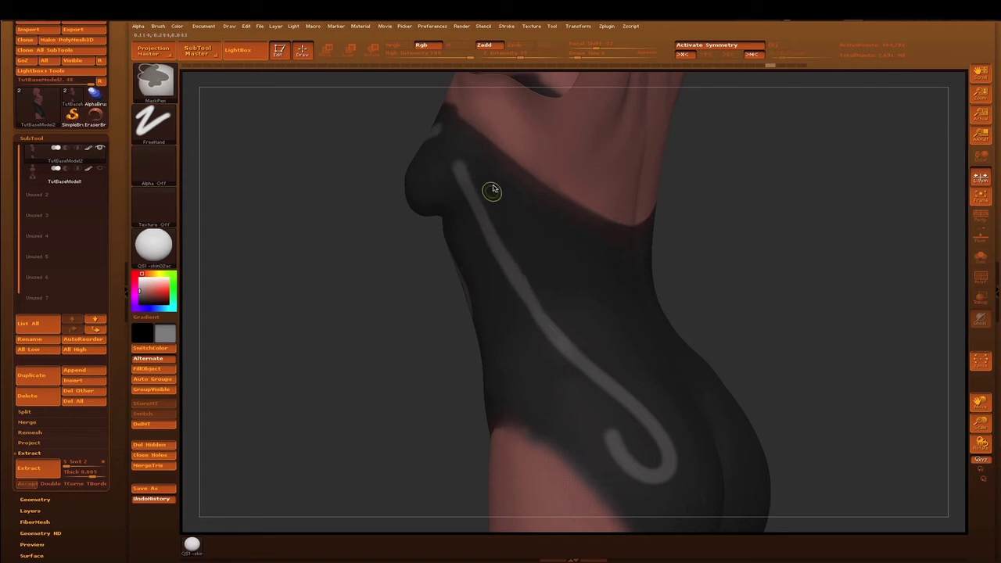
mouse_move(479, 181)
ctrl+mouse_down()
mouse_move(535, 284)
mouse_move(577, 325)
ctrl+mouse_up()
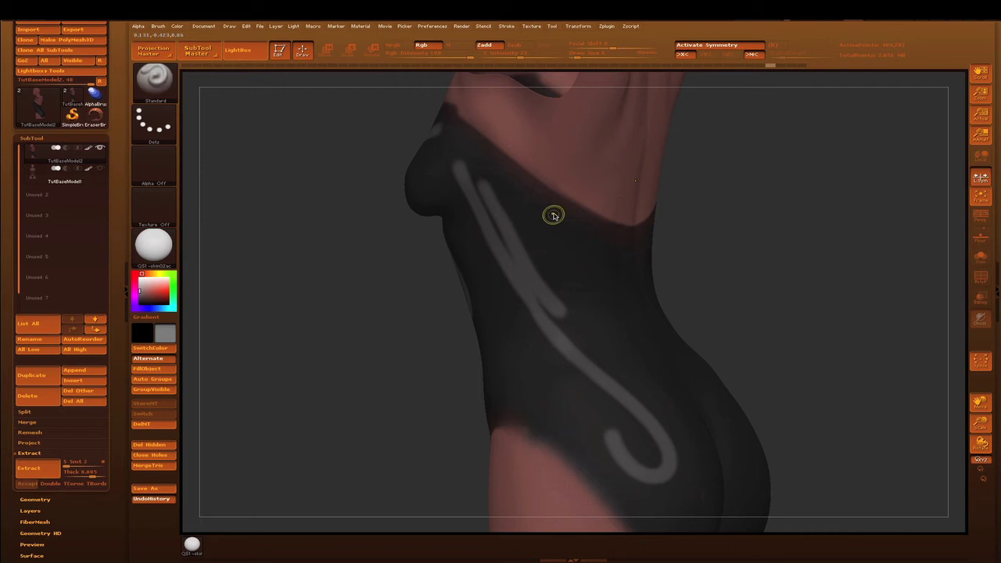
key(ctrl)
key(ctrl+z)
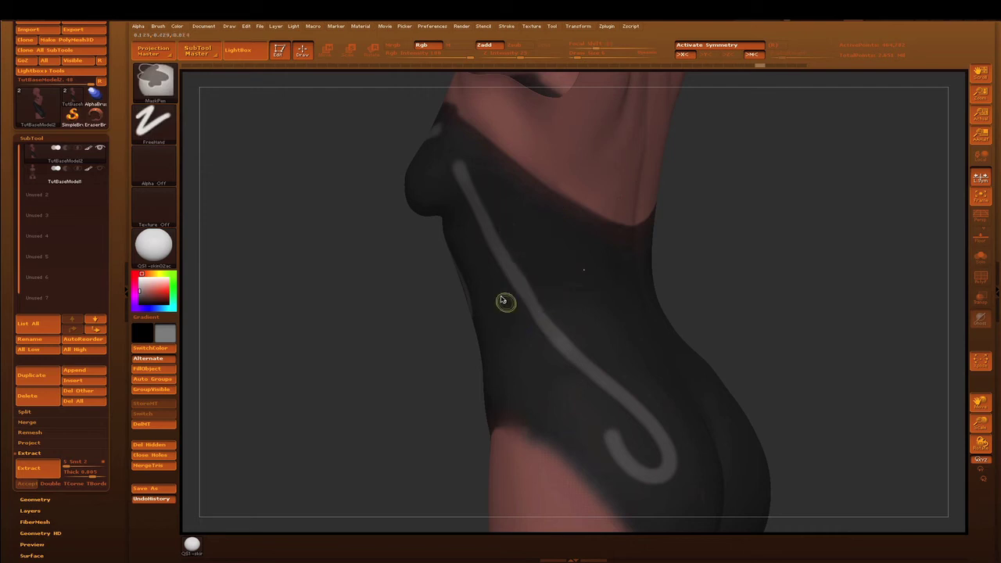
ctrl+drag(519, 313, 557, 366)
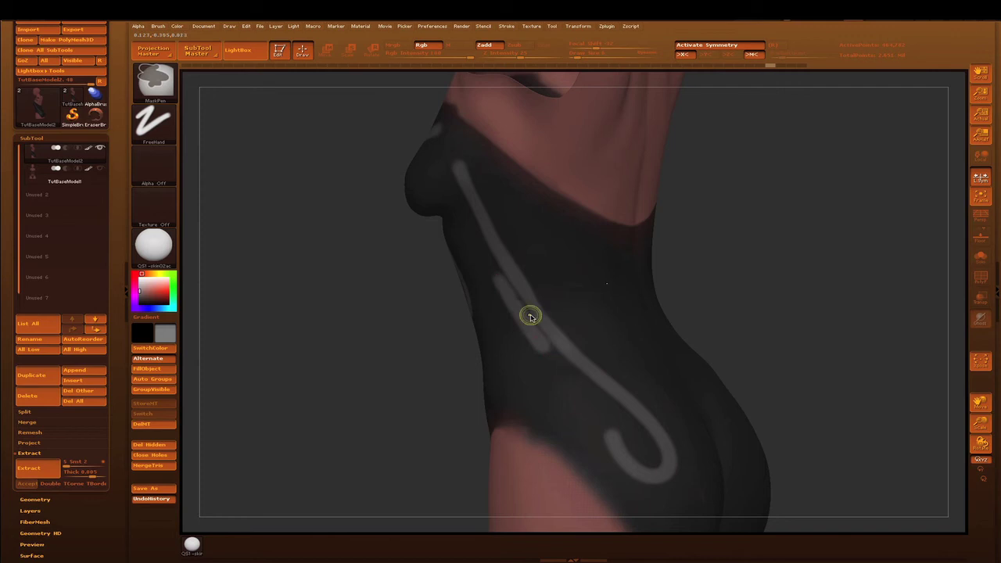
scroll(71, 499, down, 4)
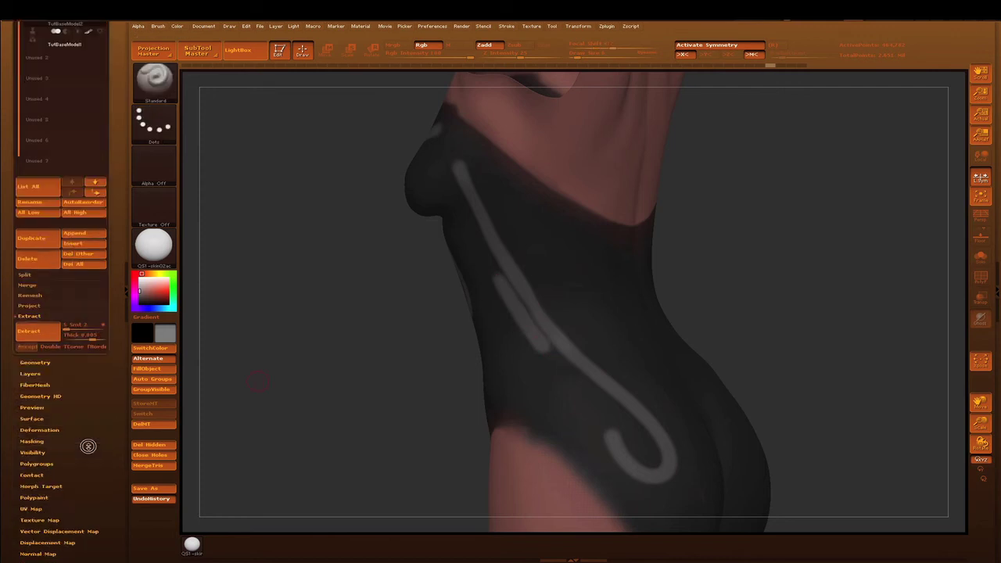
Step: Blur and then sharpen the edges of both swirl mask strands
scroll(86, 446, down, 4)
scroll(85, 415, down, 2)
click(35, 236)
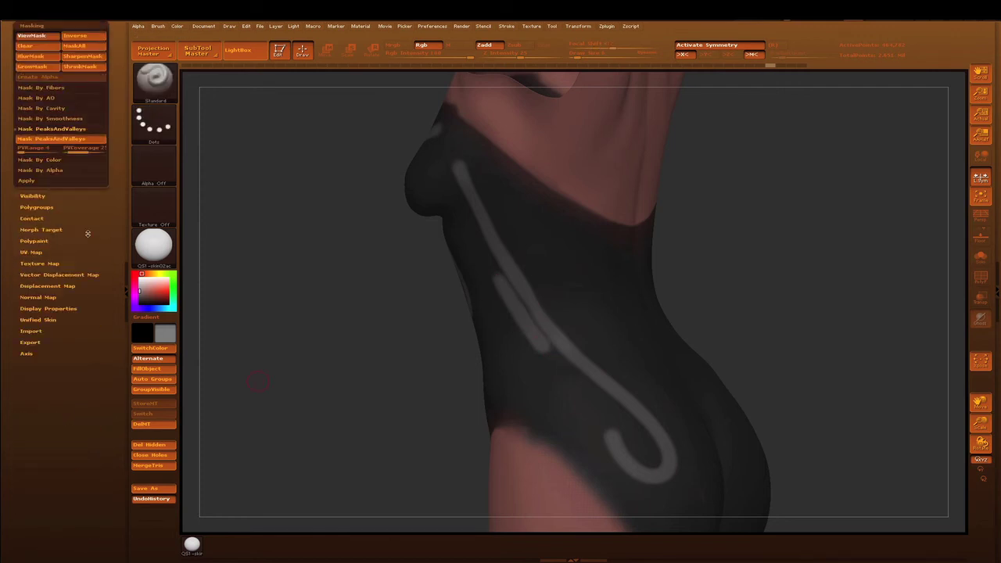
scroll(85, 211, up, 2)
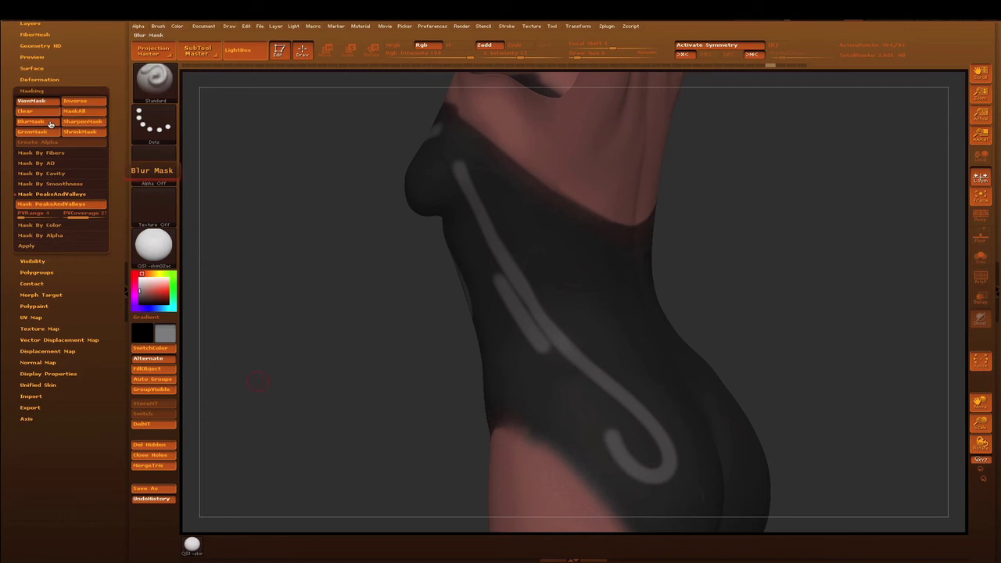
click(84, 124)
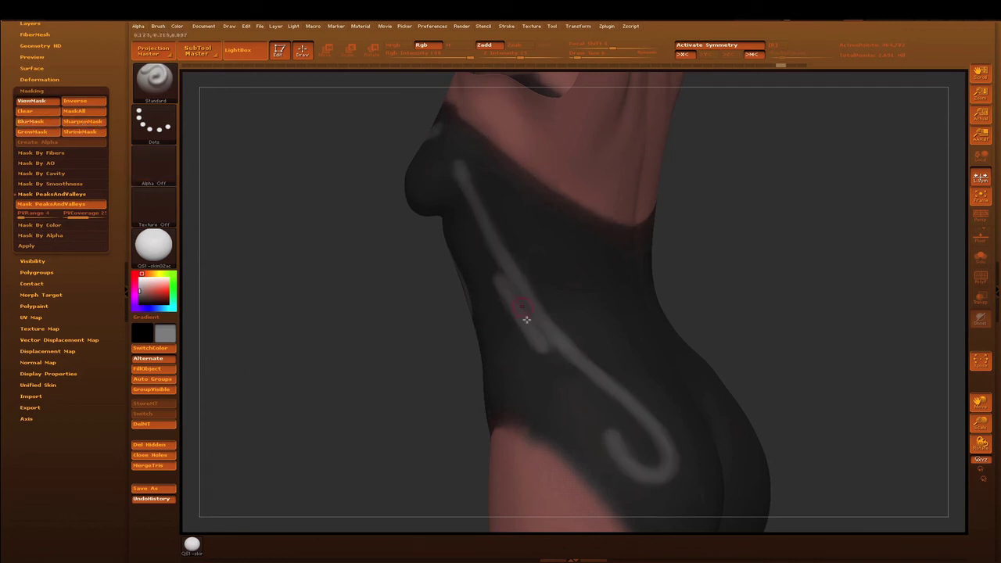
click(82, 121)
ctrl+alt+click(301, 224)
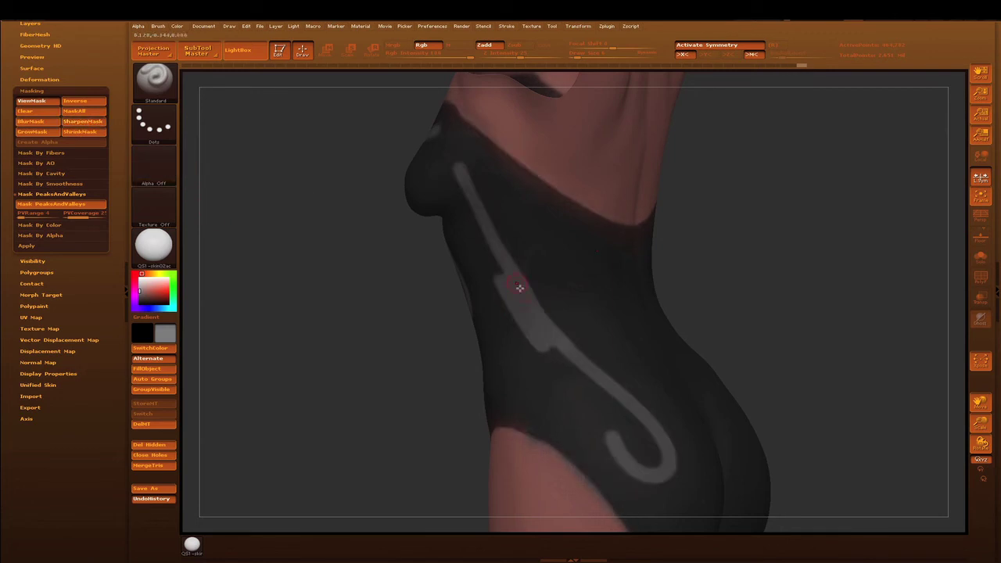
Step: Lower the draw size, repaint the short strand thinner, then blur and sharpen the mask
key(ctrl)
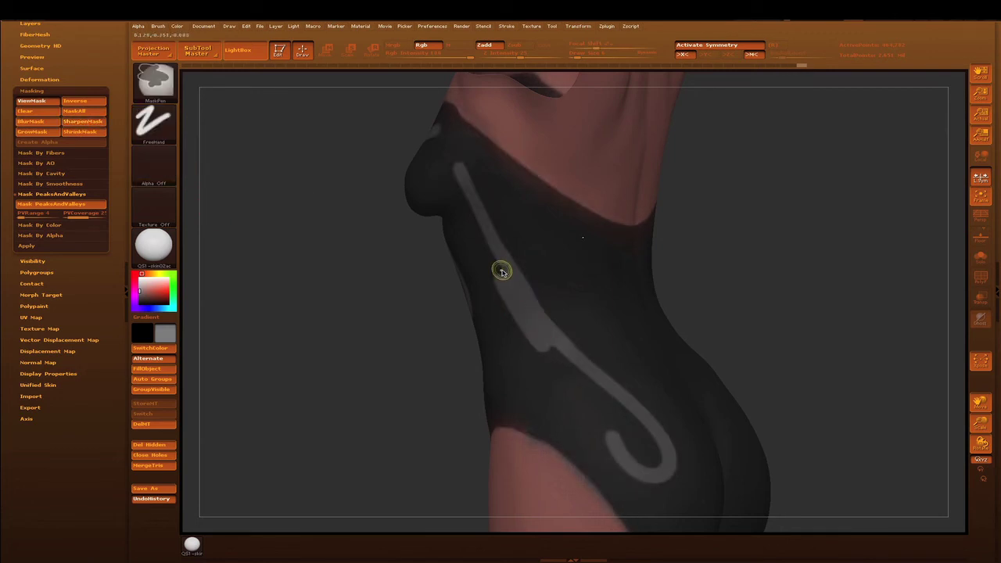
ctrl+drag(508, 283, 515, 292)
drag(533, 314, 541, 327)
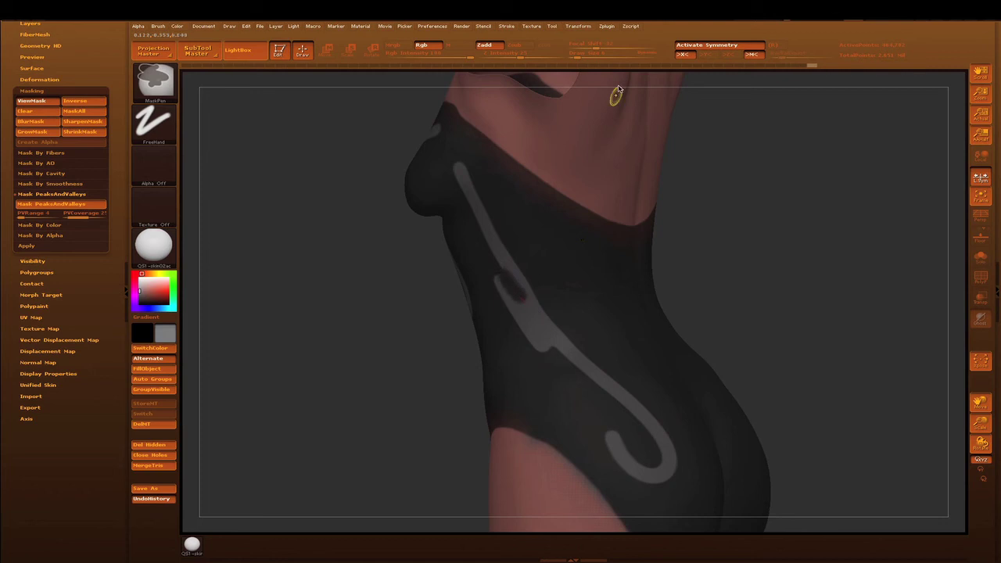
drag(580, 57, 569, 52)
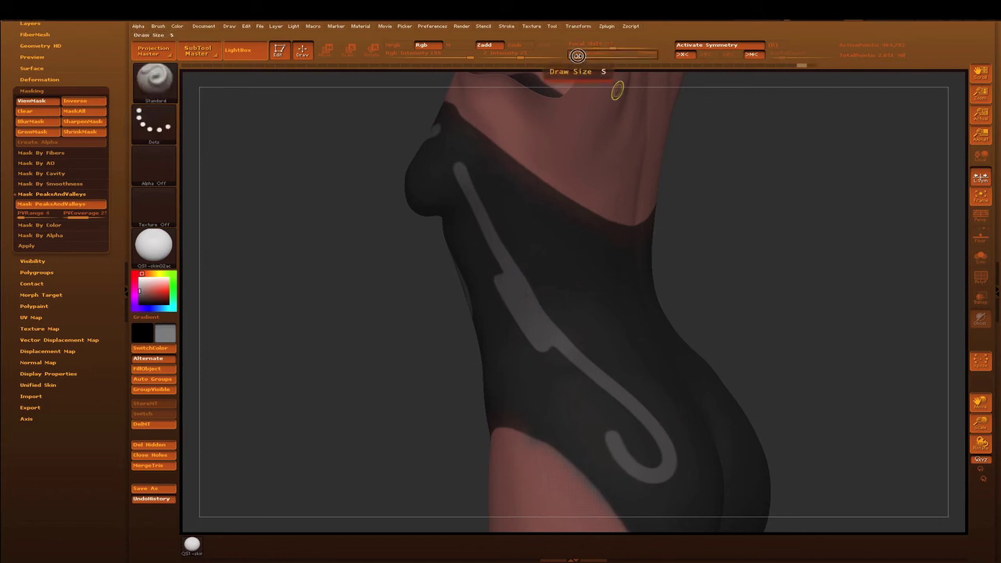
drag(498, 271, 568, 371)
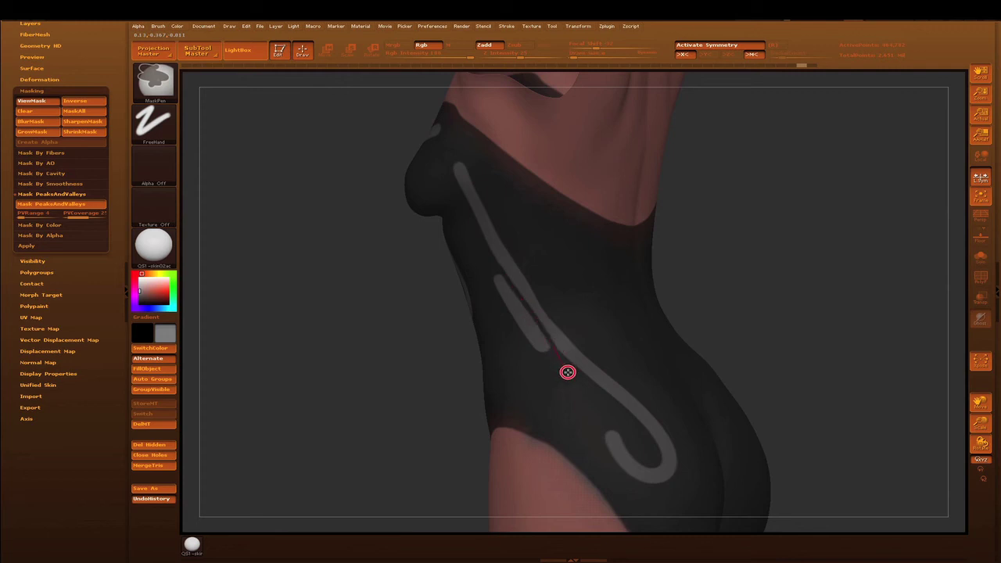
click(31, 121)
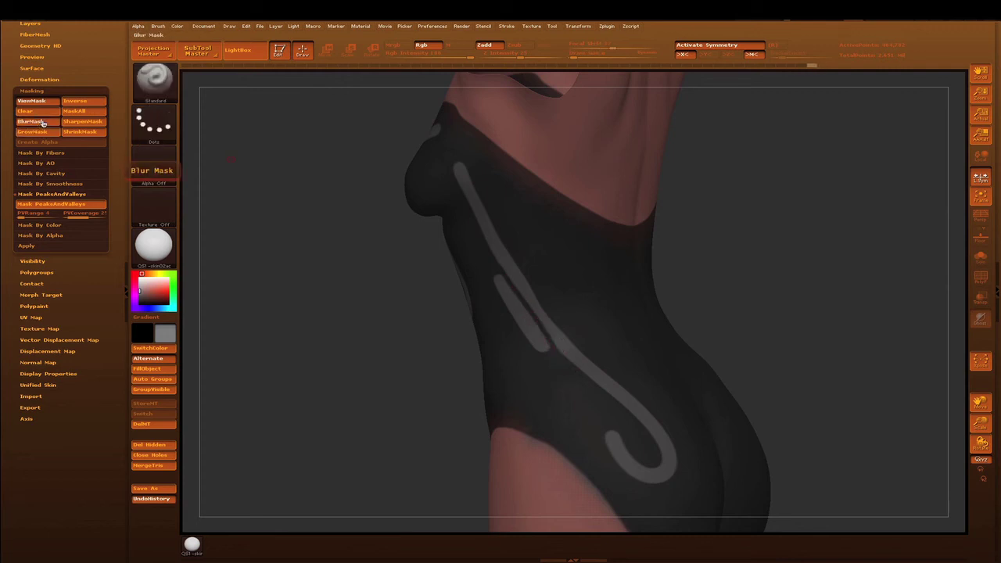
click(90, 124)
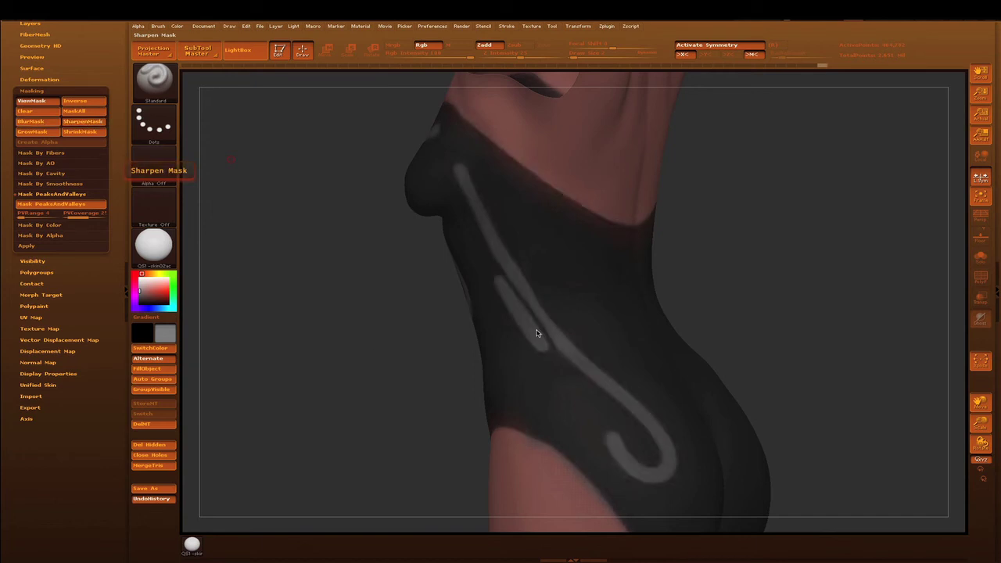
mouse_move(87, 71)
mouse_down()
mouse_move(91, 102)
mouse_move(79, 119)
mouse_up()
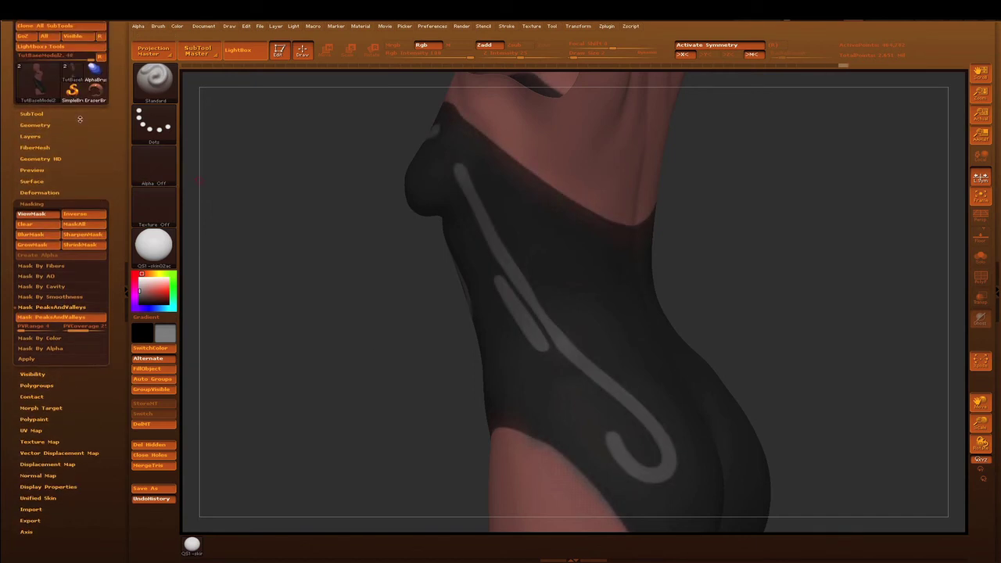
Step: Check the extracted shell with both swirl cutouts, then restore the masked bodysuit
click(37, 125)
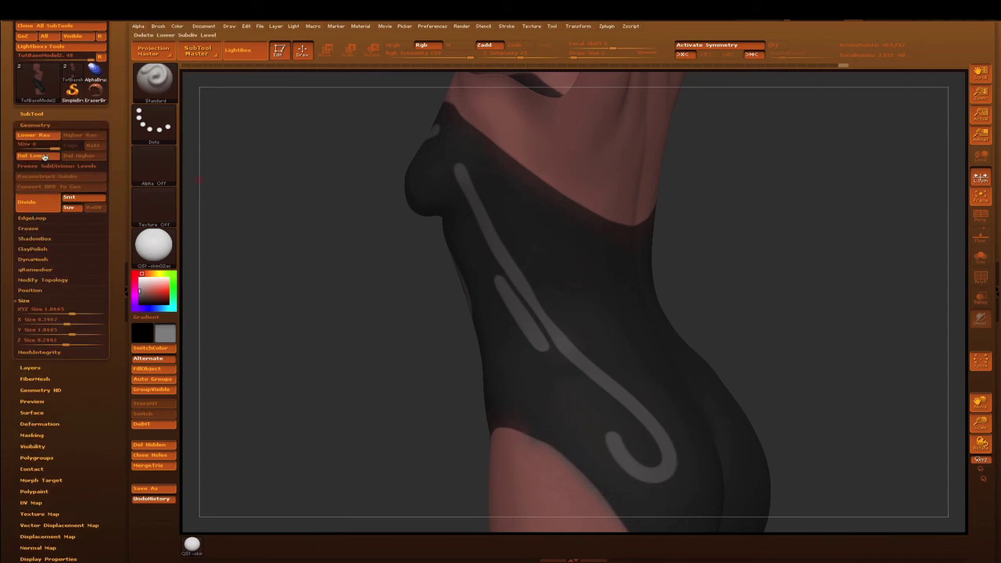
mouse_move(12, 287)
mouse_down()
mouse_move(11, 136)
mouse_move(36, 149)
mouse_up()
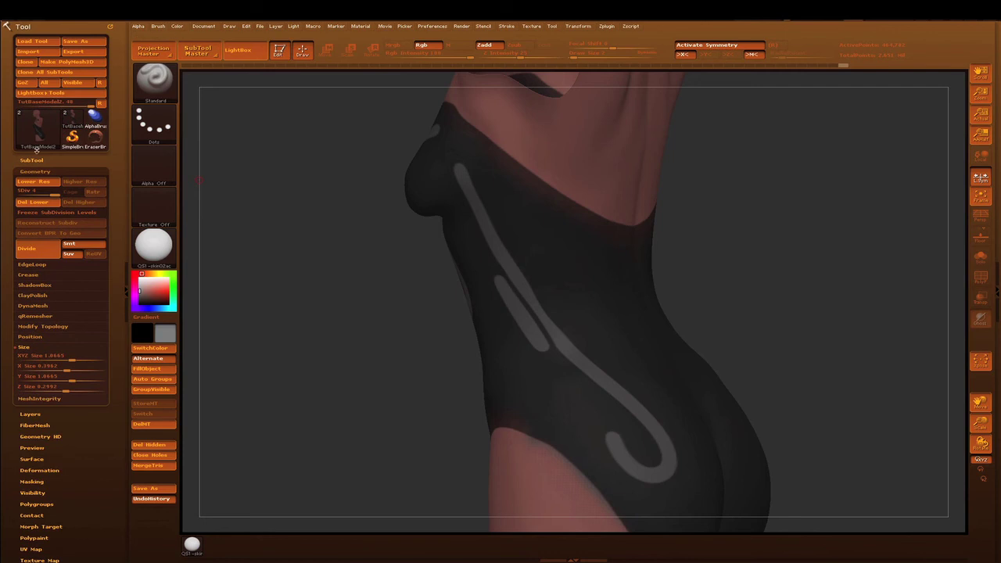
click(33, 161)
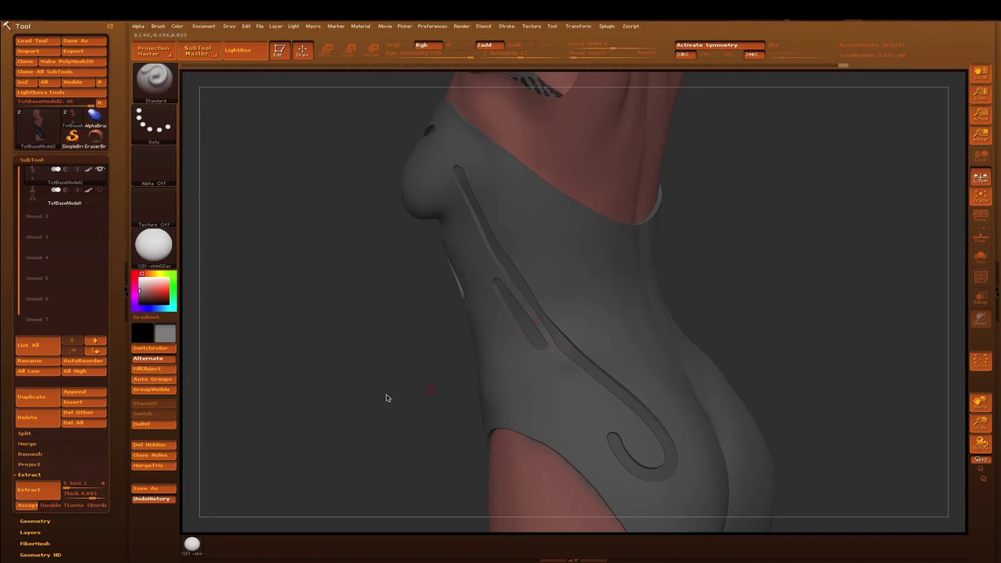
key(ctrl)
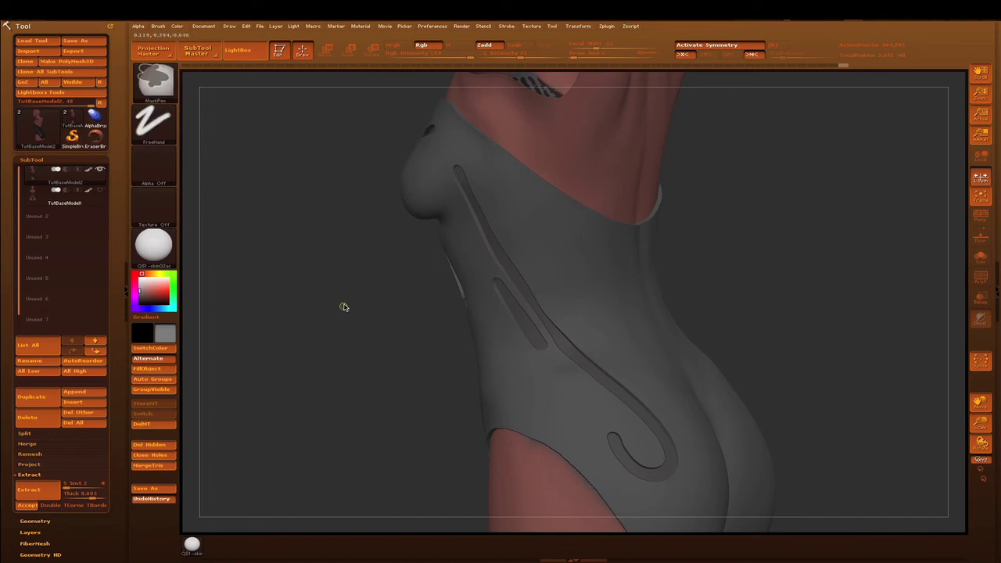
ctrl+click(346, 308)
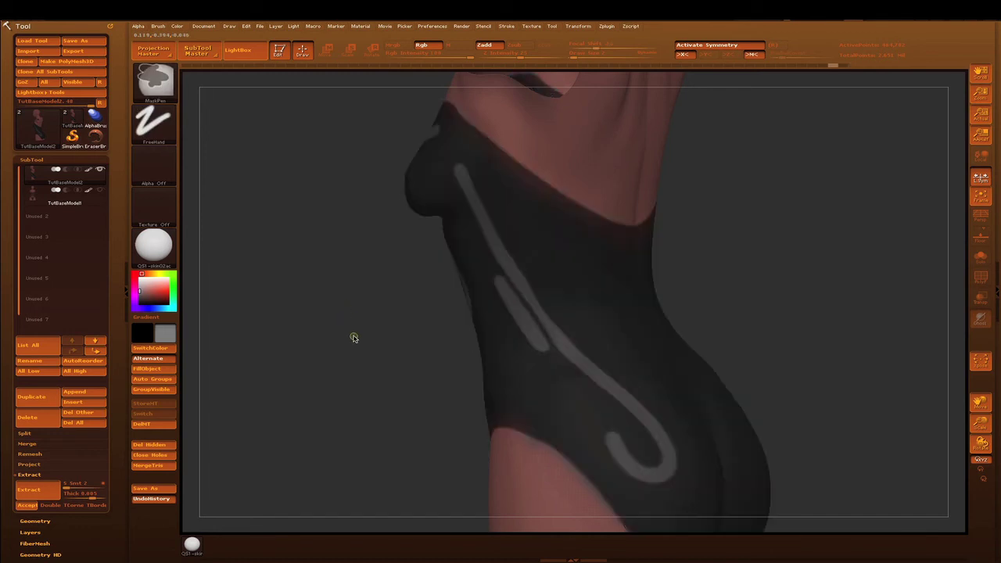
Step: Blur and sharpen the mask edges, then undo the last two mask changes
ctrl+click(353, 338)
ctrl+alt+click(354, 340)
ctrl+alt+click(355, 340)
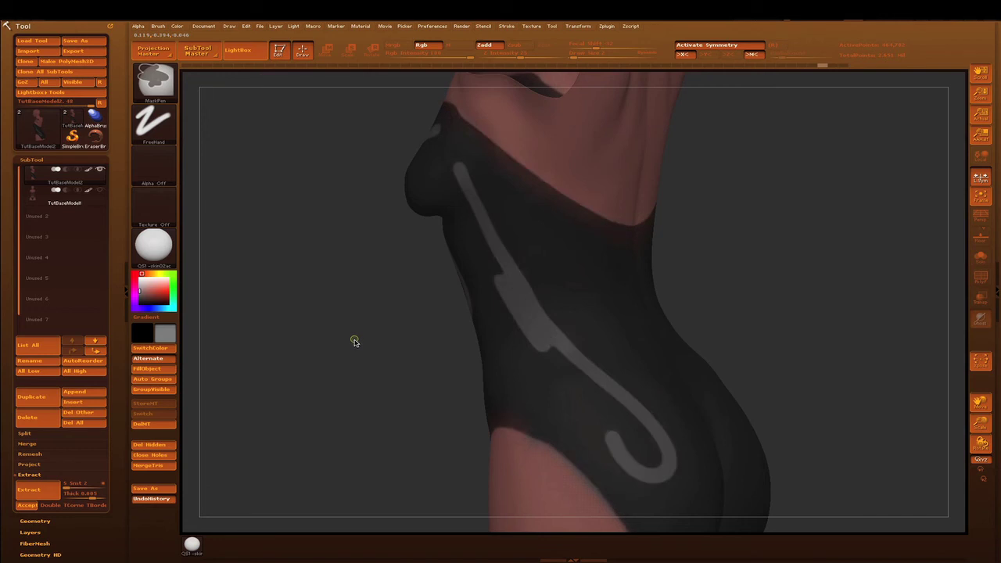
ctrl+click(354, 341)
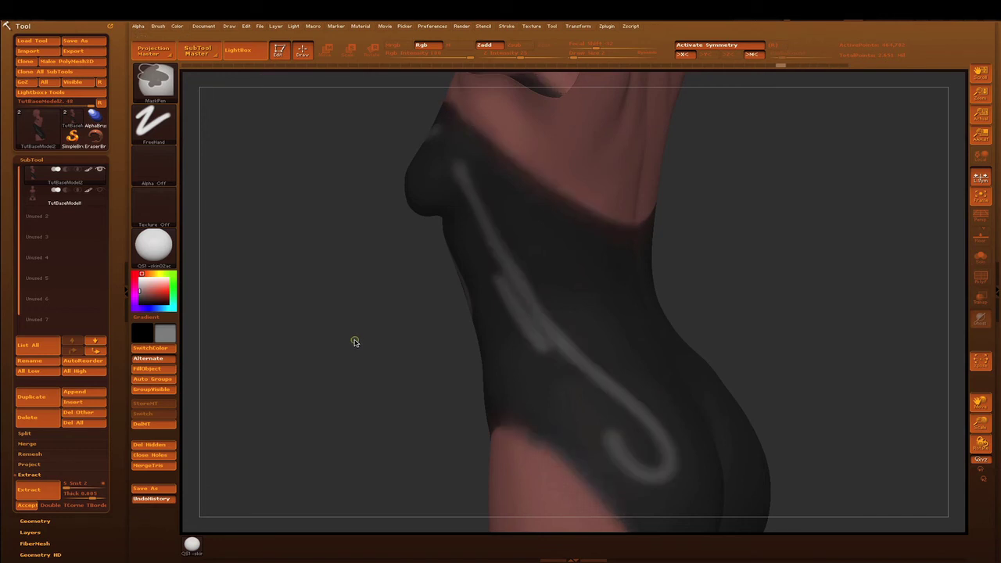
key(ctrl+z)
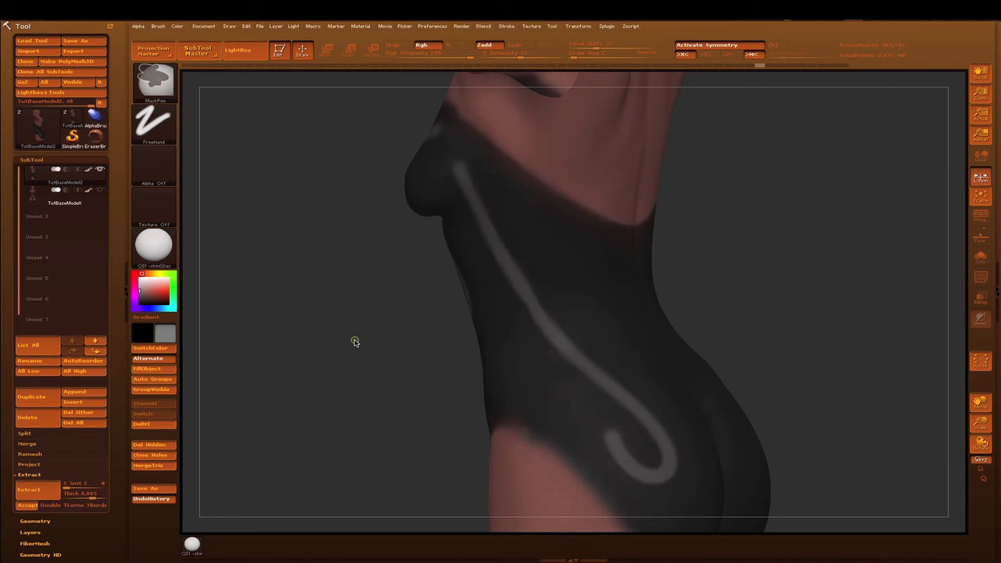
key(ctrl+z)
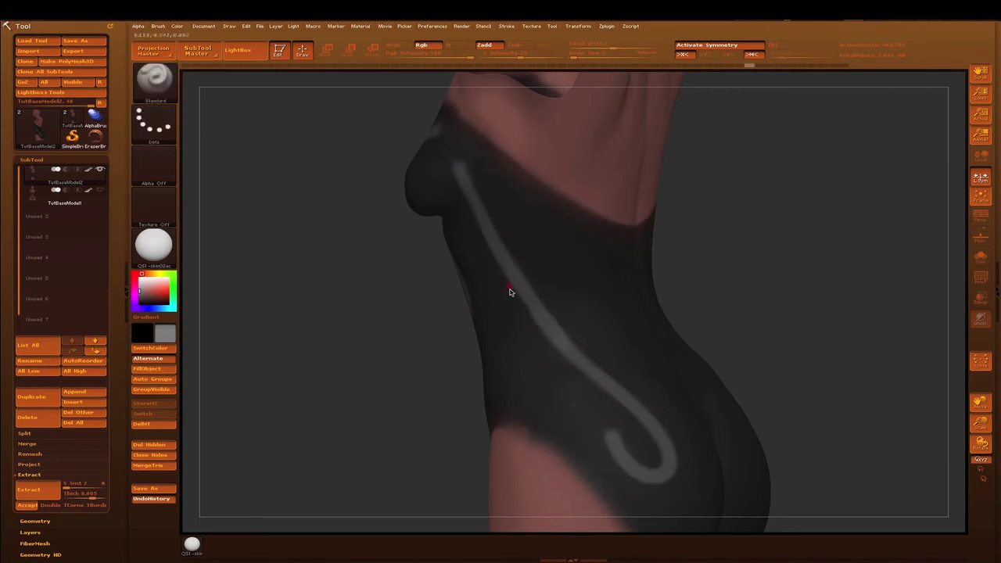
Step: Redraw a short, thin mask stroke beside the S-shaped swirl, undoing failed attempts
ctrl+drag(497, 284, 551, 356)
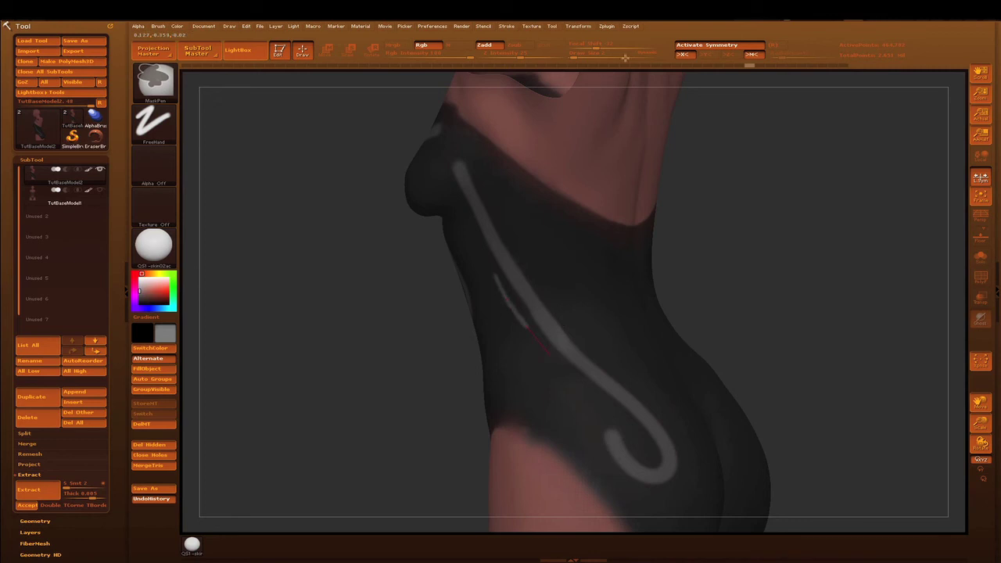
drag(583, 55, 572, 53)
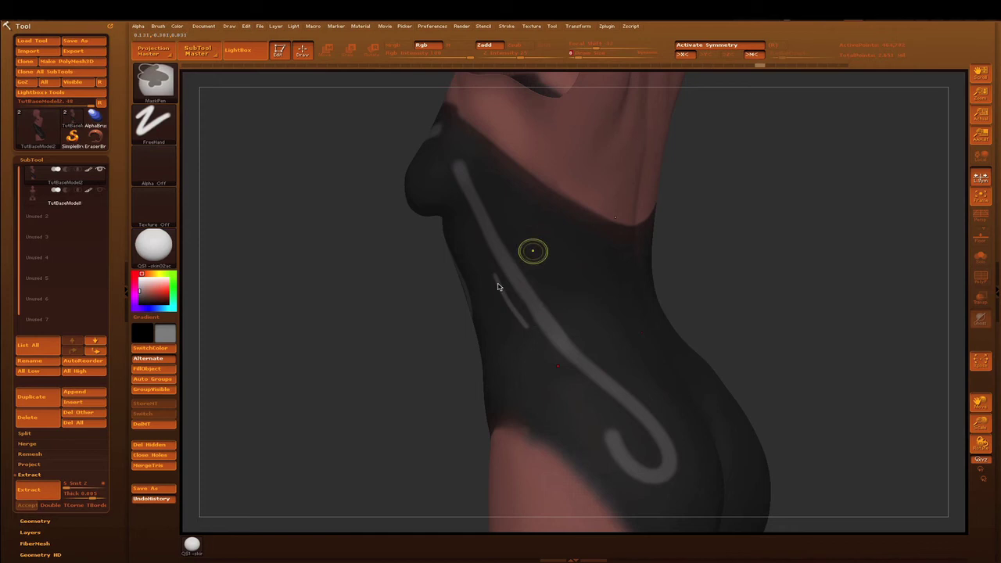
key(ctrl+z)
ctrl+drag(494, 280, 540, 348)
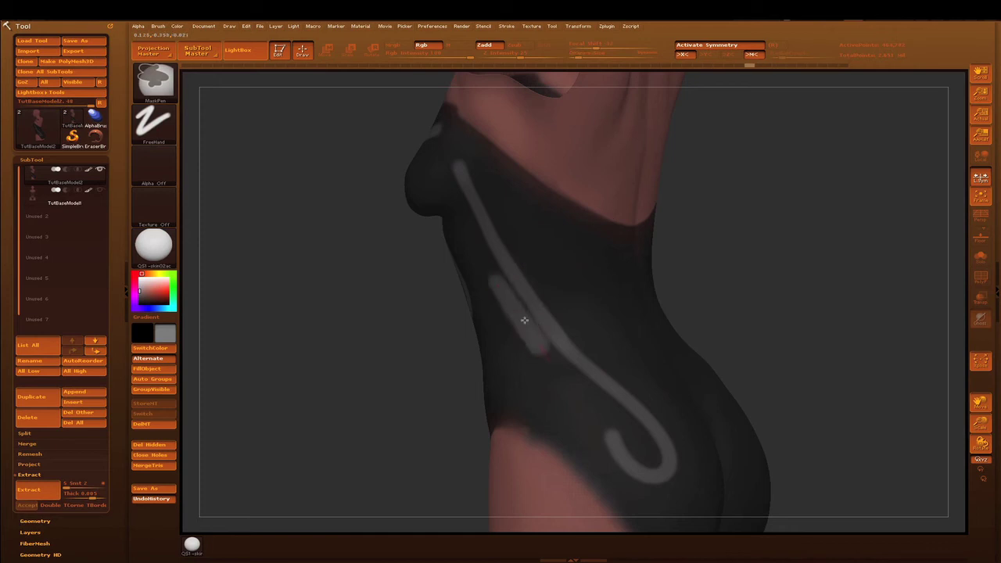
key(ctrl+z)
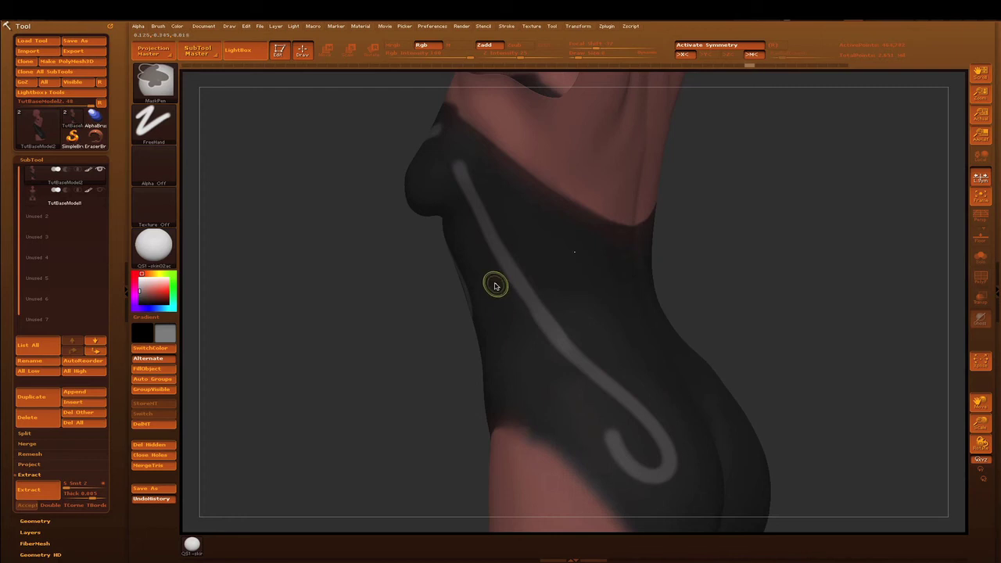
ctrl+drag(495, 282, 554, 372)
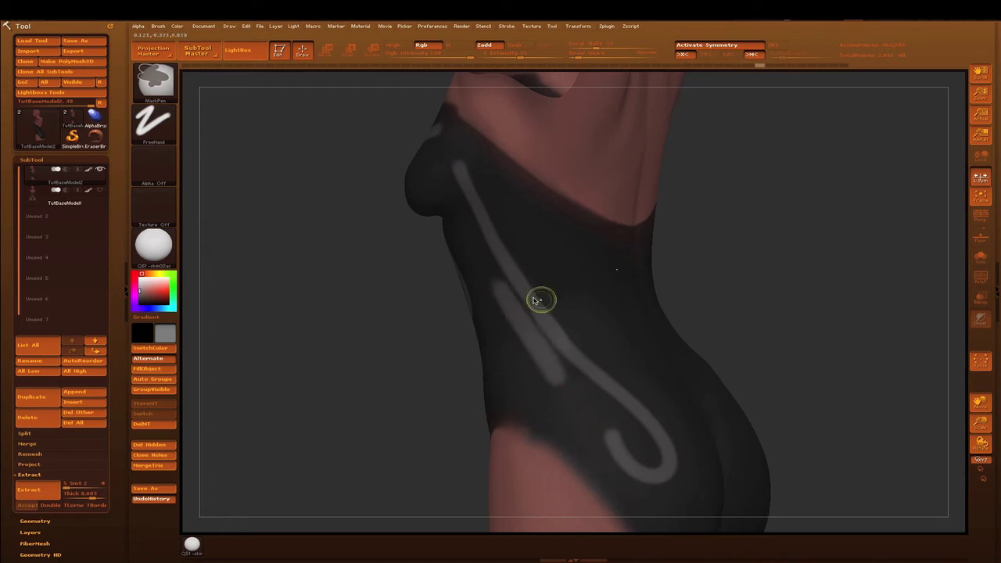
key(ctrl+z)
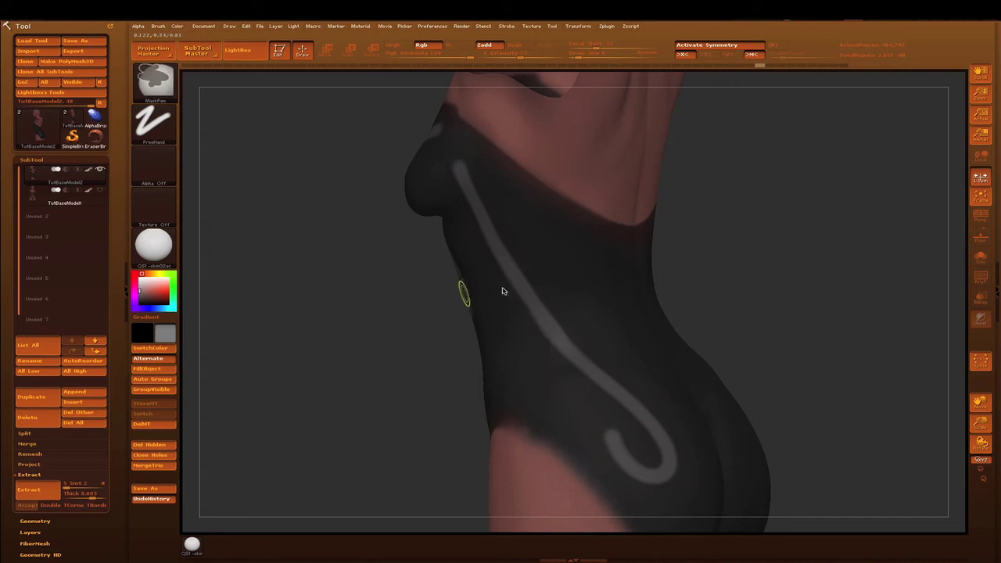
ctrl+drag(499, 287, 564, 390)
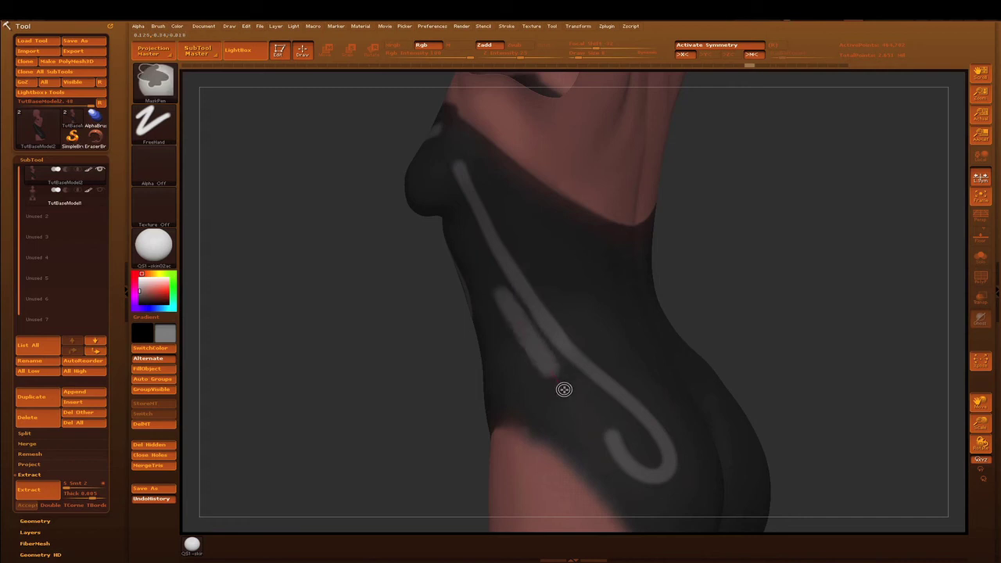
drag(117, 436, 117, 321)
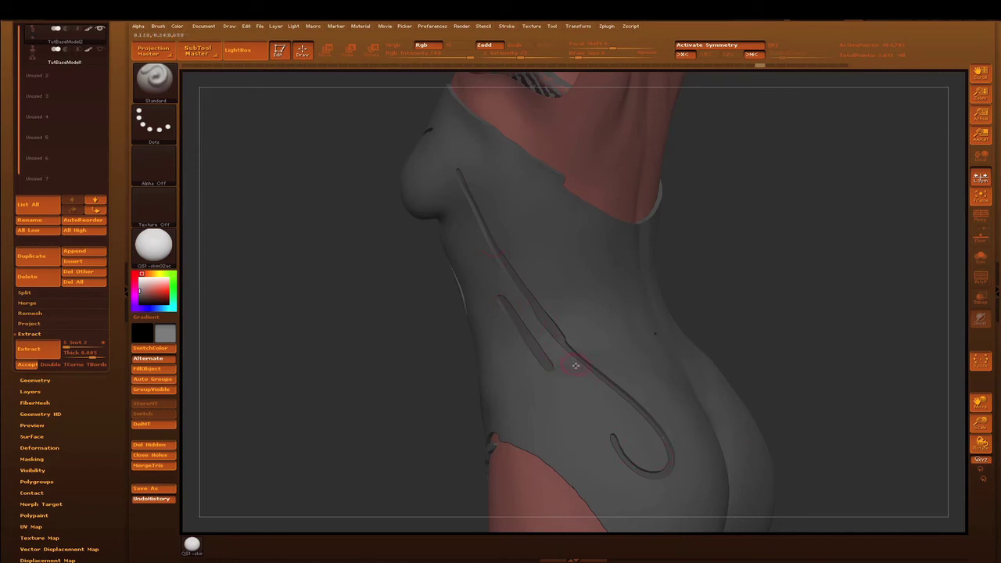
Step: Rotate the model to inspect the grey shell preview with the swirl slits on the torso
scroll(83, 425, up, 2)
scroll(83, 424, up, 1)
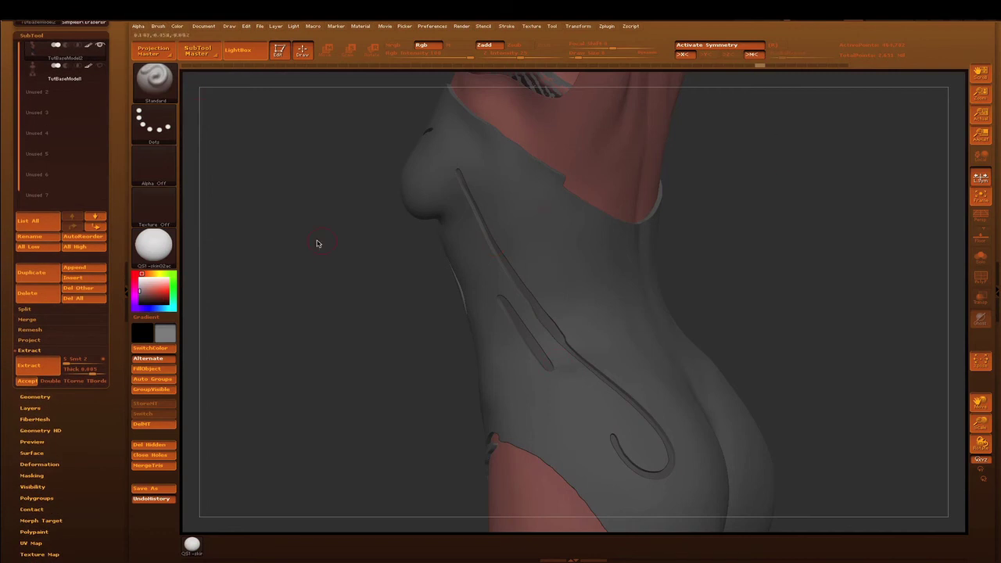
mouse_move(408, 336)
mouse_down()
mouse_move(419, 335)
mouse_move(402, 309)
mouse_move(343, 294)
mouse_up()
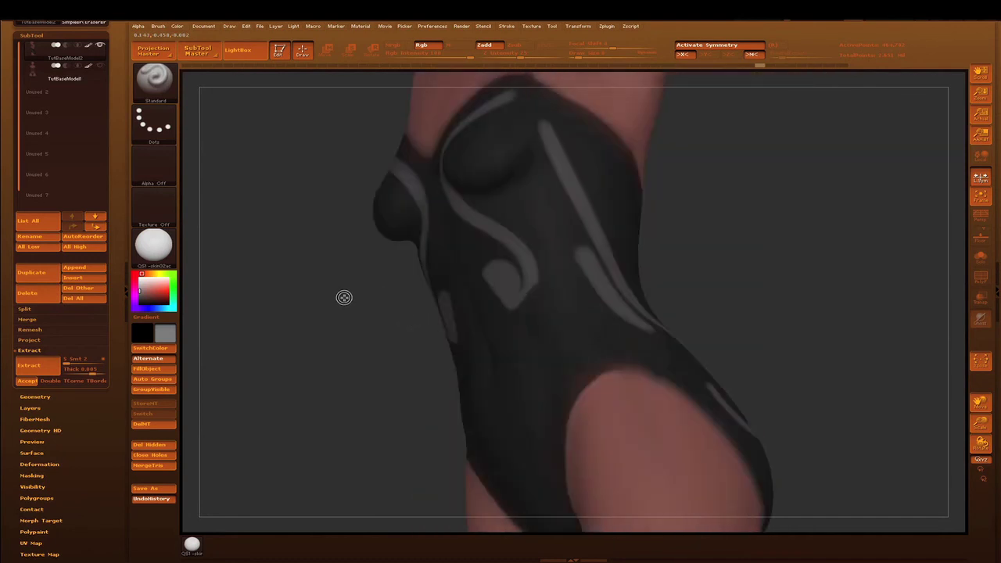
Step: Re-extract the bodysuit shell with Extract Thick raised to about 0.0157
drag(226, 288, 92, 346)
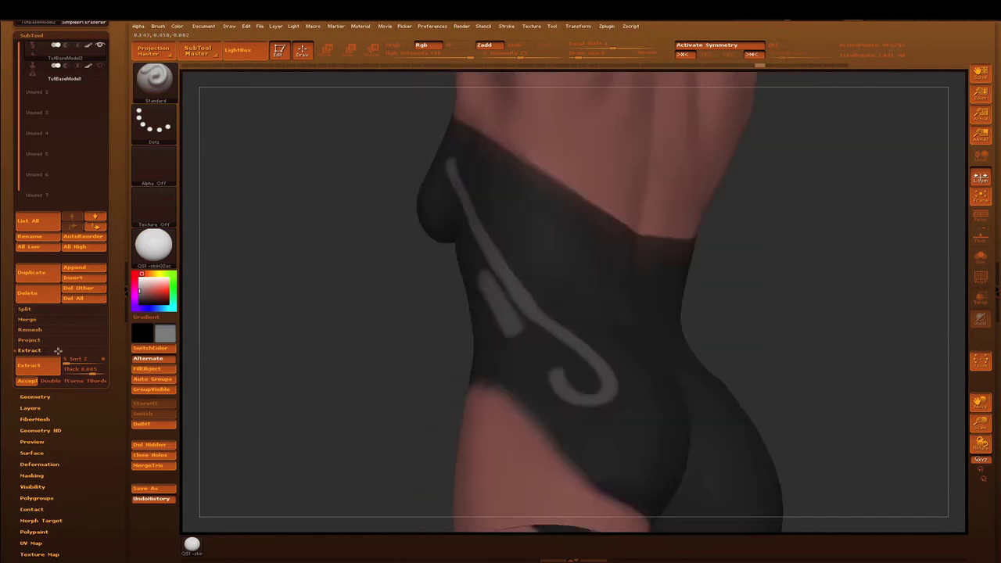
click(96, 371)
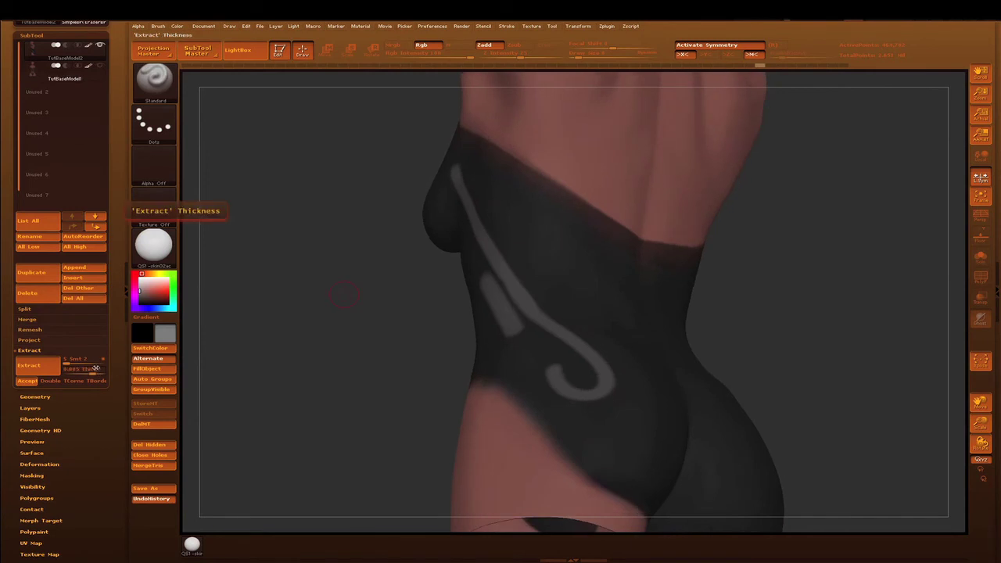
drag(92, 370, 93, 372)
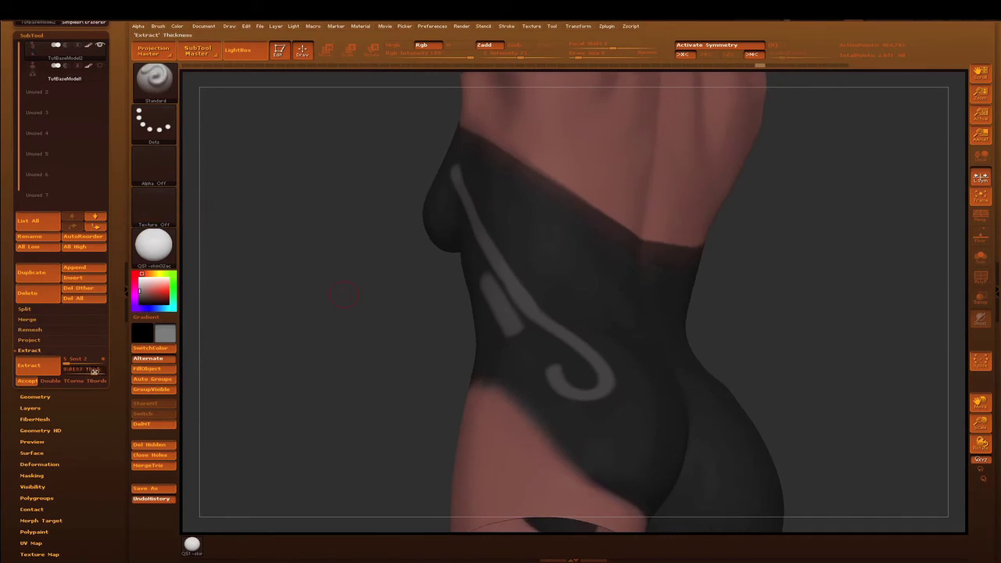
click(29, 365)
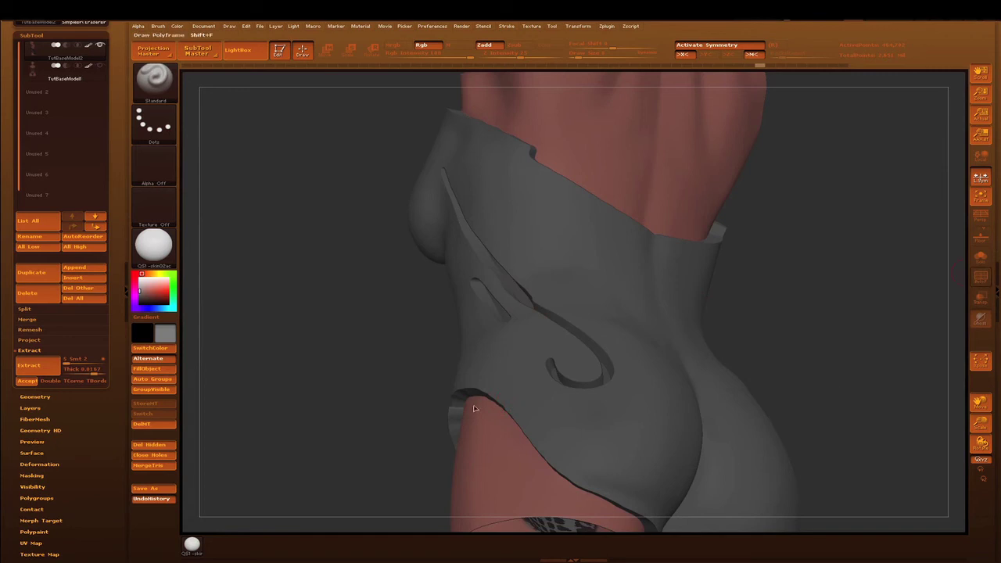
Step: Inspect the extracted shell's wireframe and polygroups with PolyF, then turn the overlay off
key(shift+f)
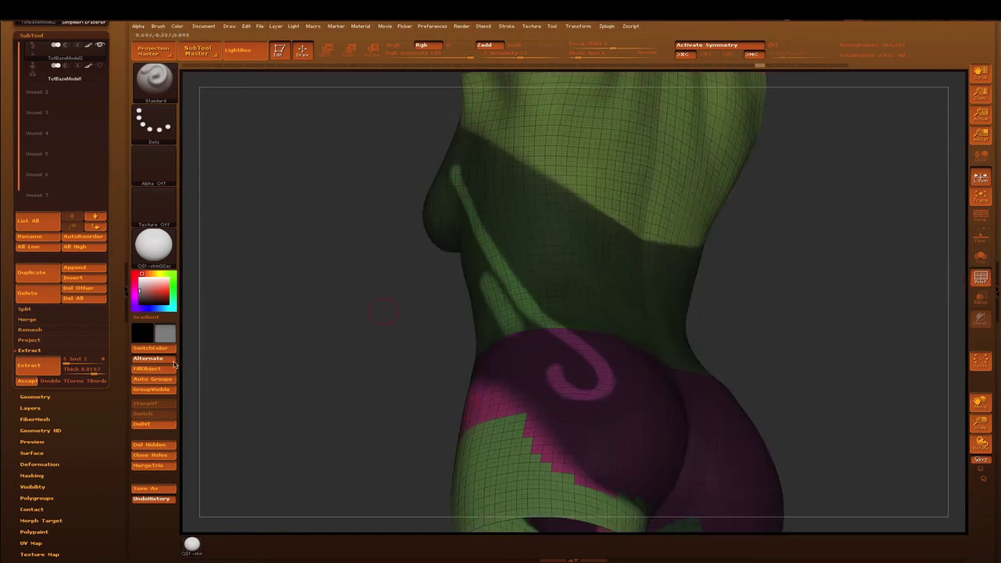
click(47, 368)
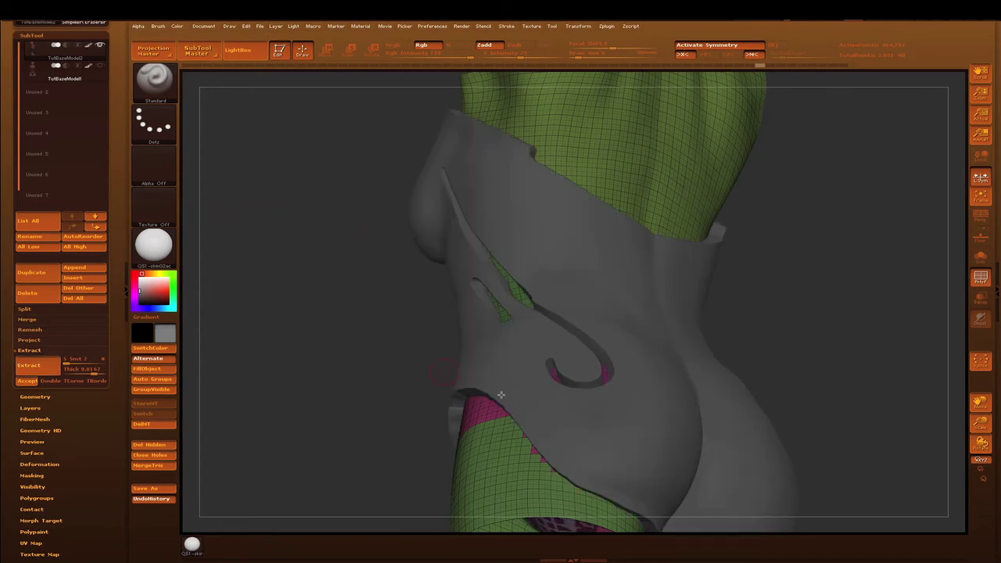
key(shift+f)
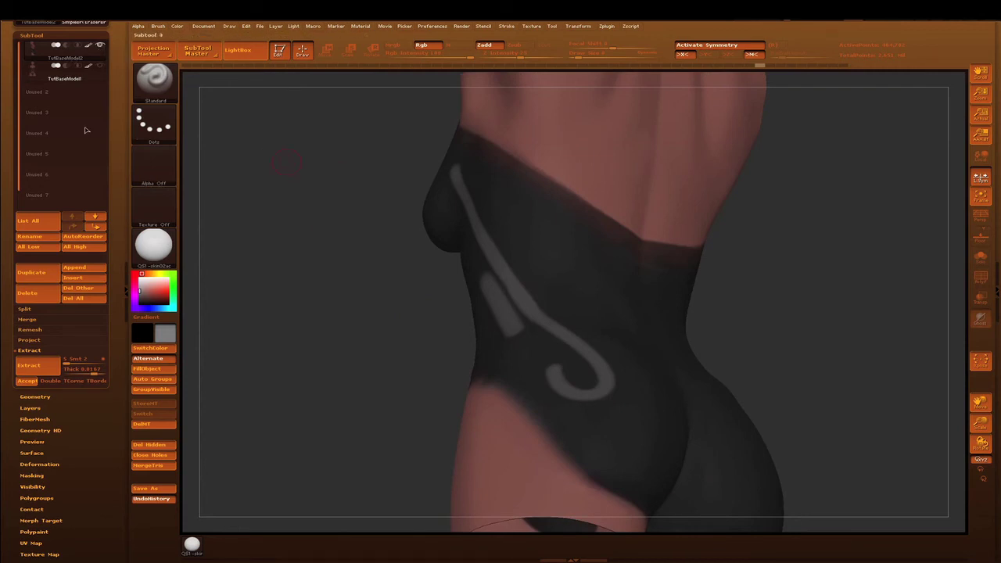
Step: Delete the test subtool, confirming with OK
click(31, 294)
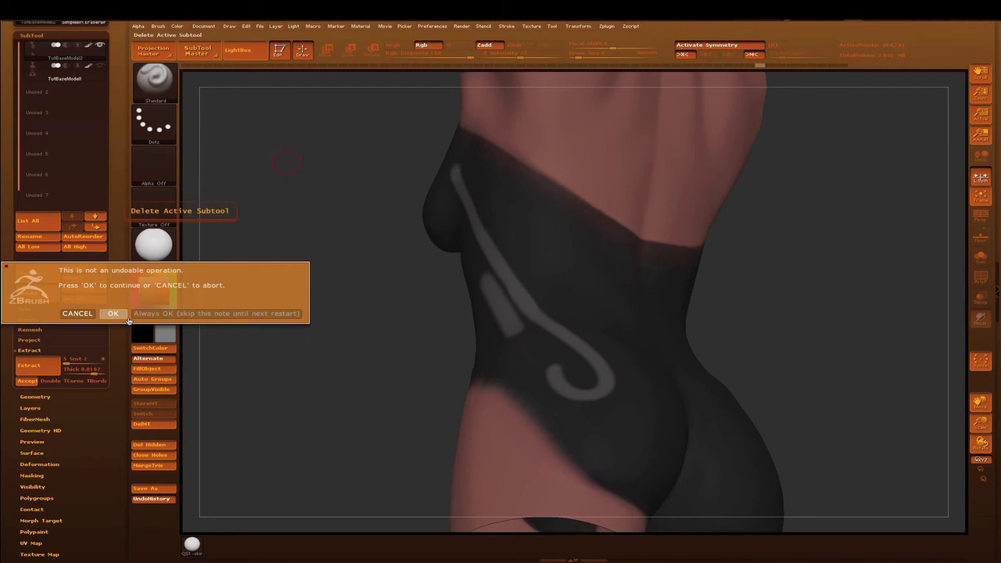
click(112, 313)
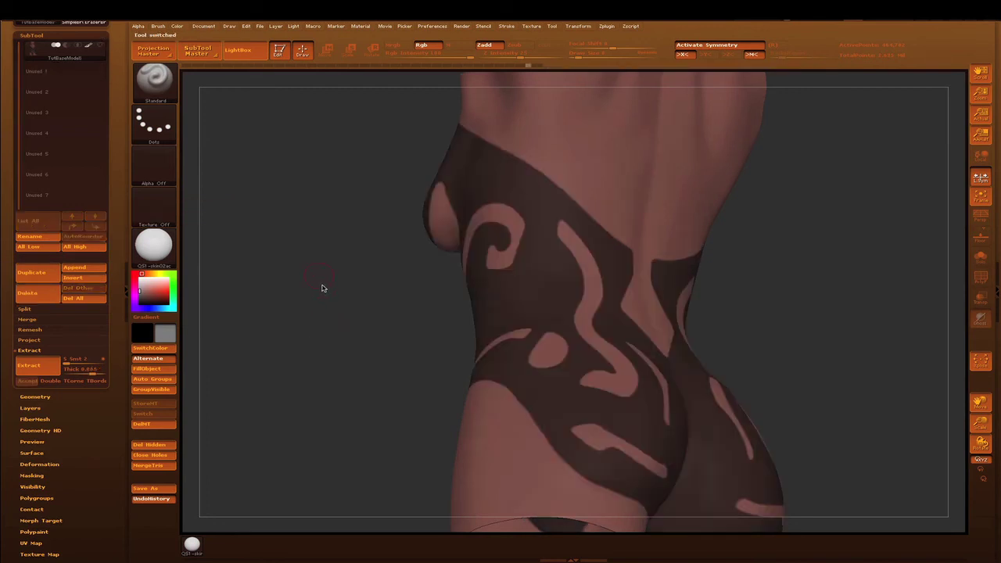
drag(382, 326, 947, 190)
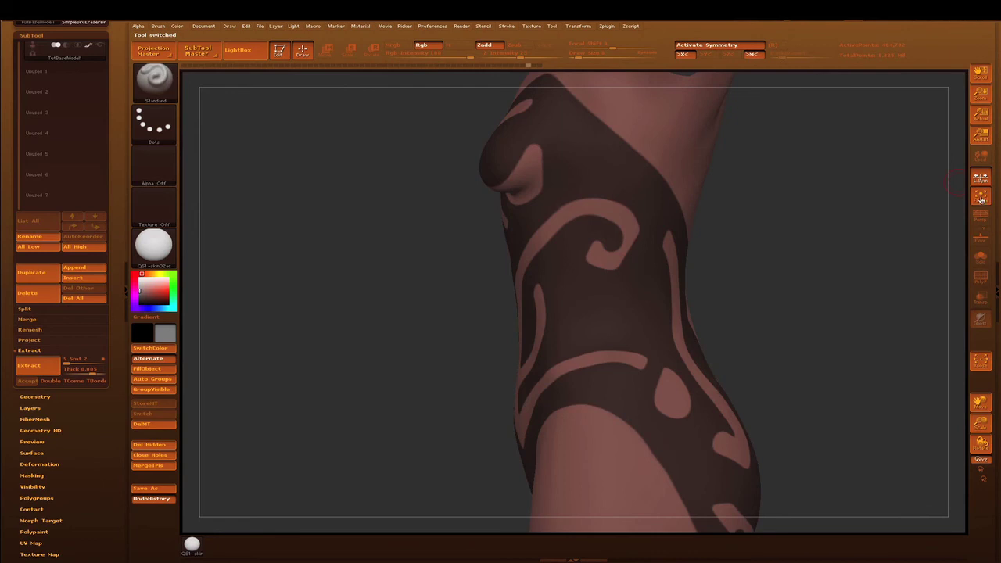
Step: Frame the model and settle on an enlarged, centred front view
click(980, 198)
drag(782, 233, 806, 230)
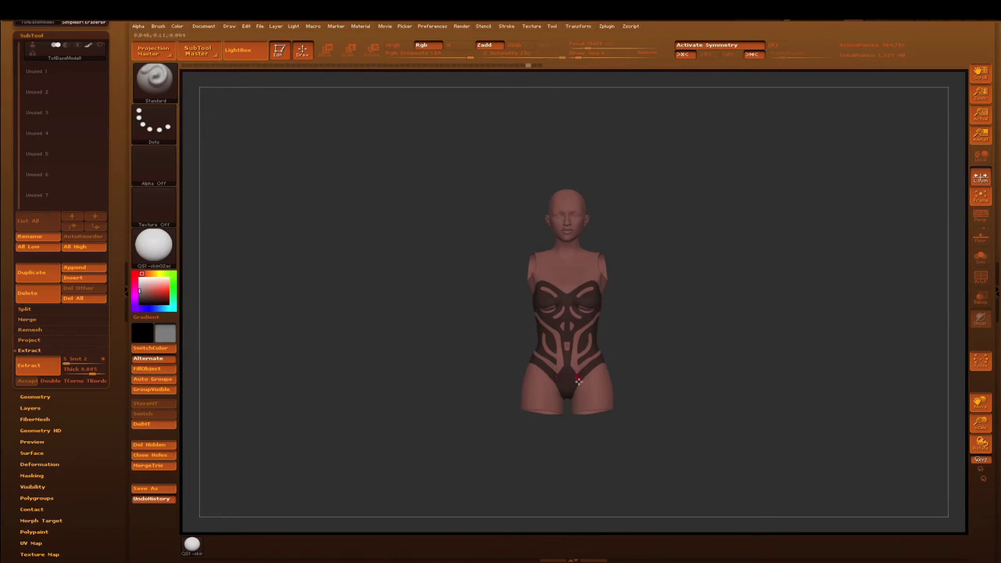
drag(711, 242, 715, 250)
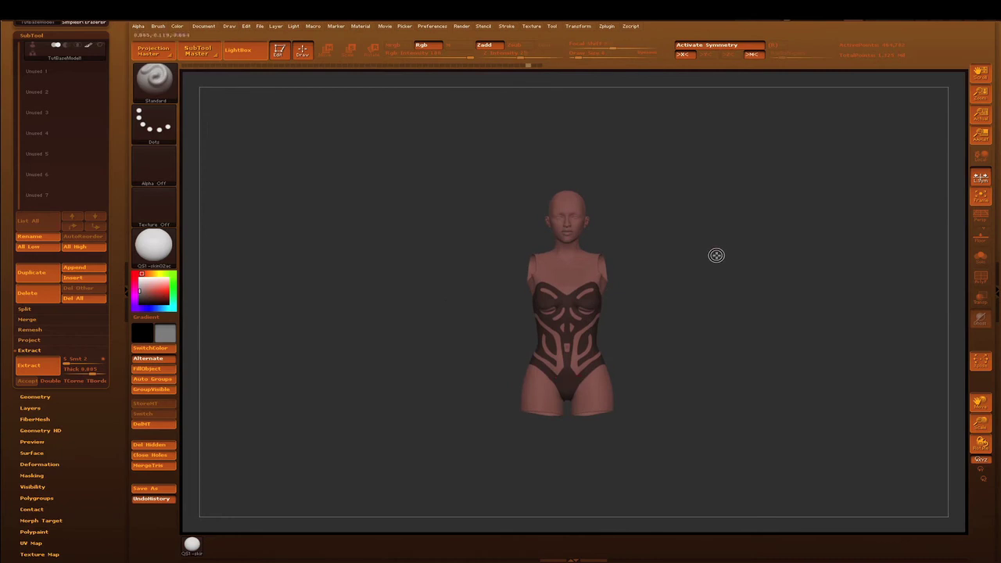
scroll(714, 252, up, 1)
scroll(716, 259, up, 1)
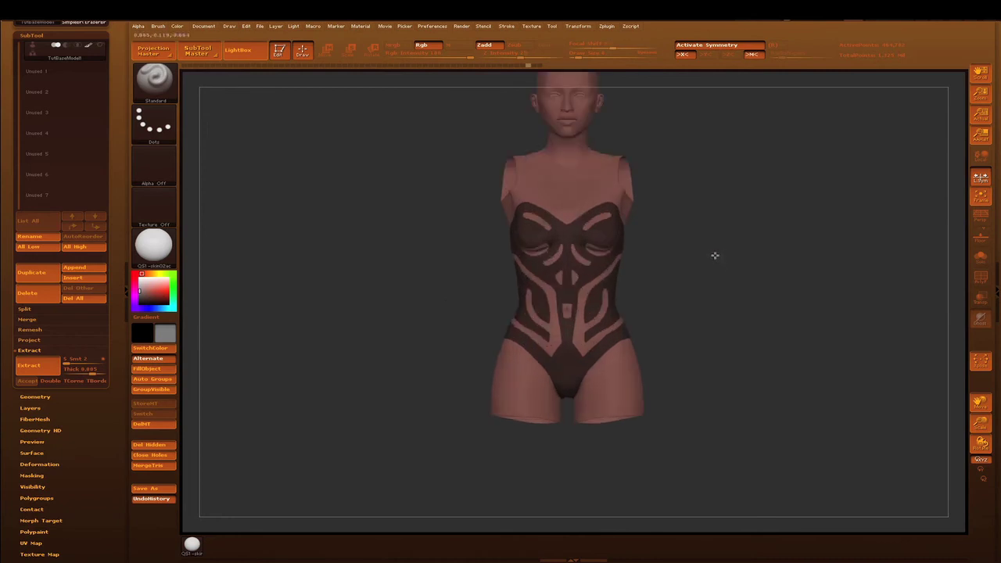
scroll(712, 250, up, 1)
mouse_move(417, 304)
mouse_down()
mouse_move(420, 344)
mouse_move(423, 333)
mouse_up()
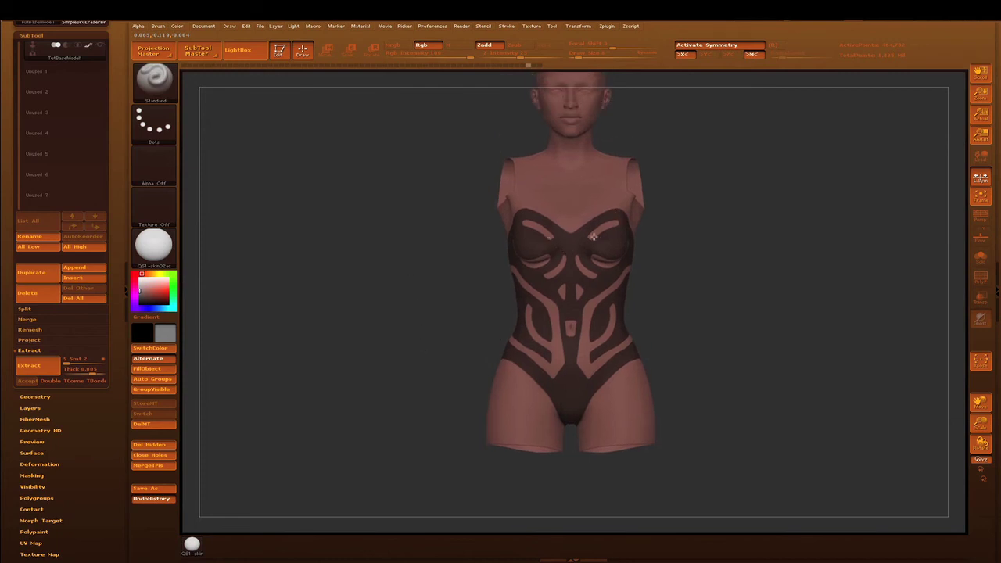
drag(593, 236, 262, 328)
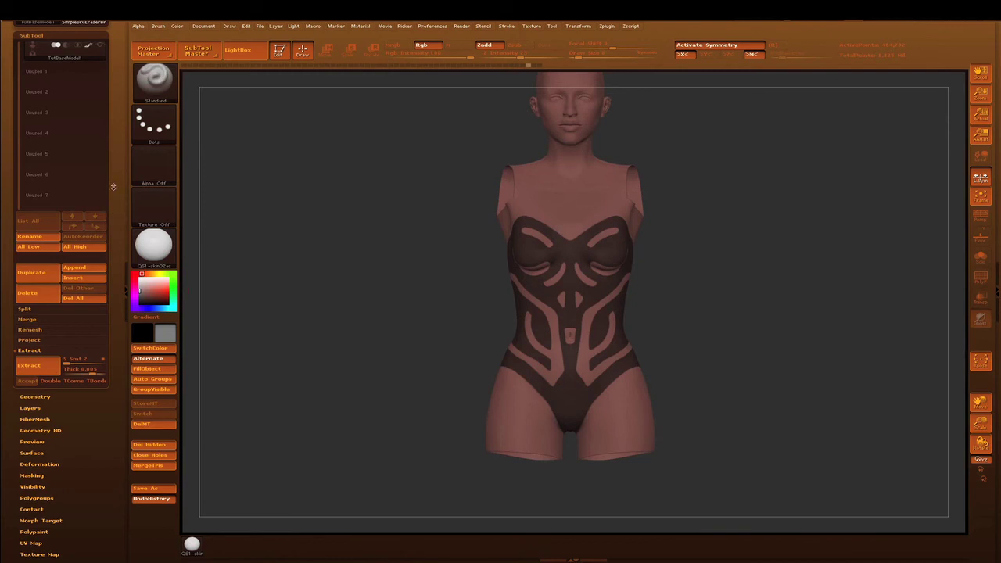
drag(112, 186, 119, 172)
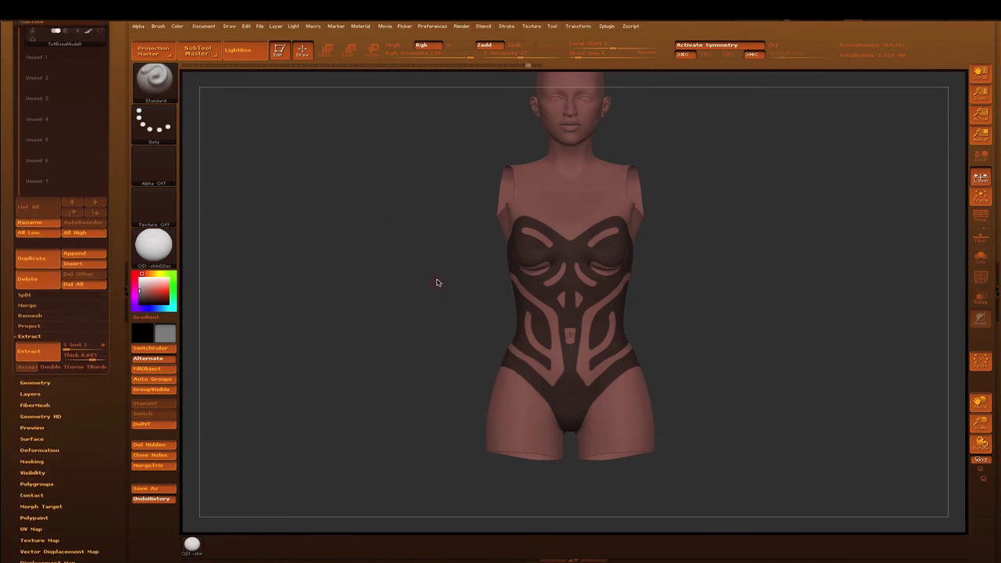
key(ctrl)
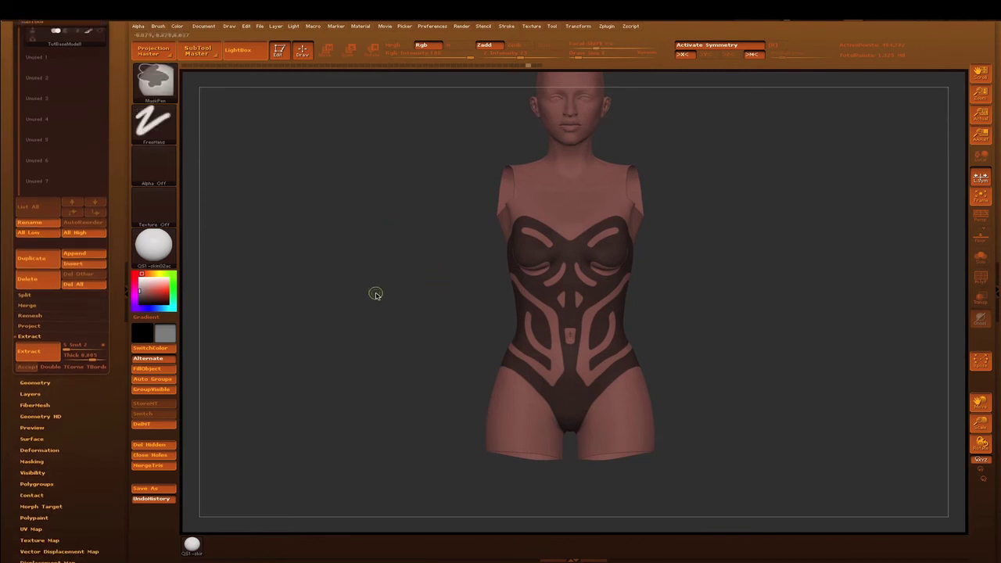
Step: Invert the mask, fill the suit area with light grey polypaint, then invert the mask back
ctrl+click(397, 333)
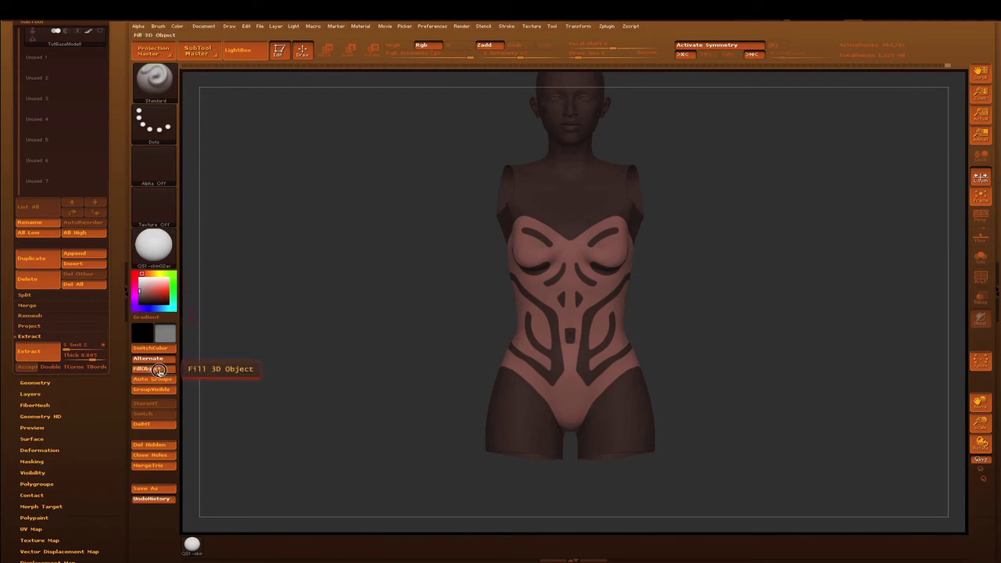
key(ctrl+f)
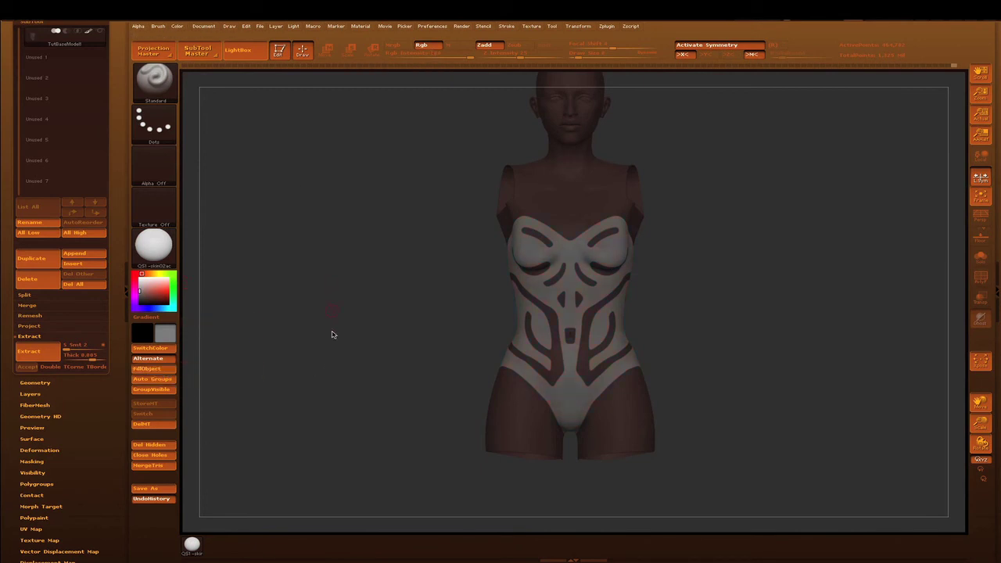
key(ctrl)
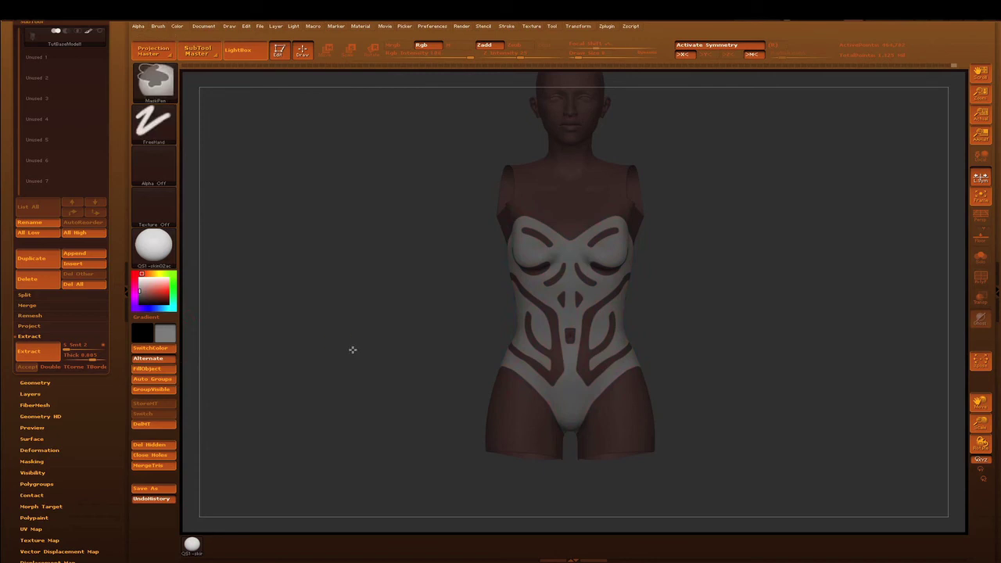
ctrl+click(353, 349)
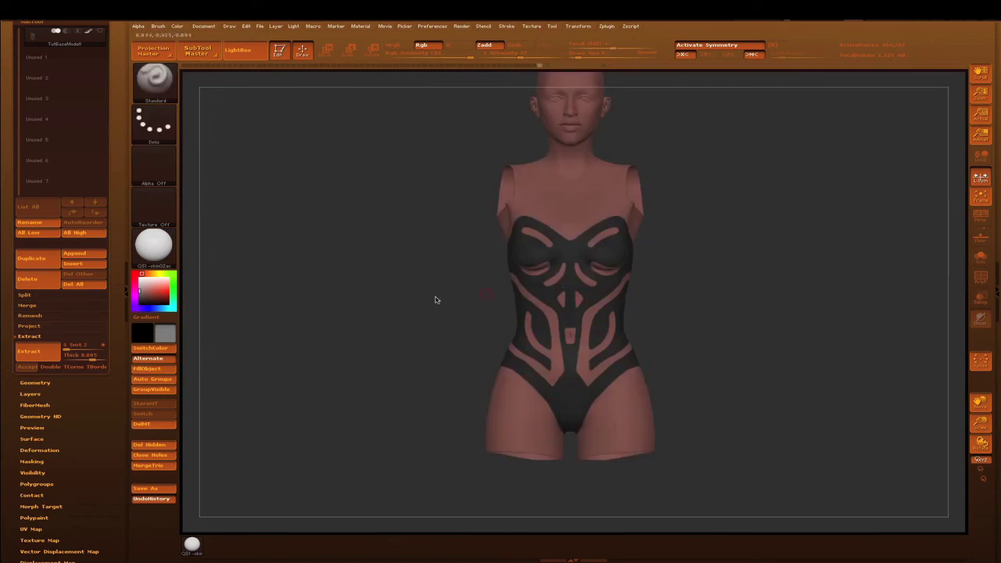
scroll(87, 399, down, 3)
click(32, 389)
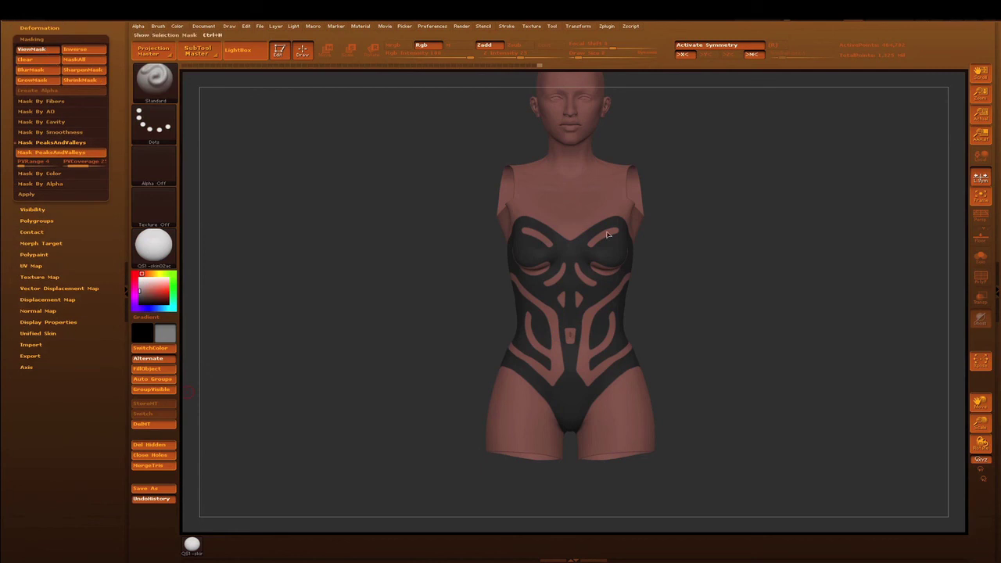
Step: Use Visibility > HidePt to hide the unmasked skin, leaving only the grey bodysuit
key(ctrl+h)
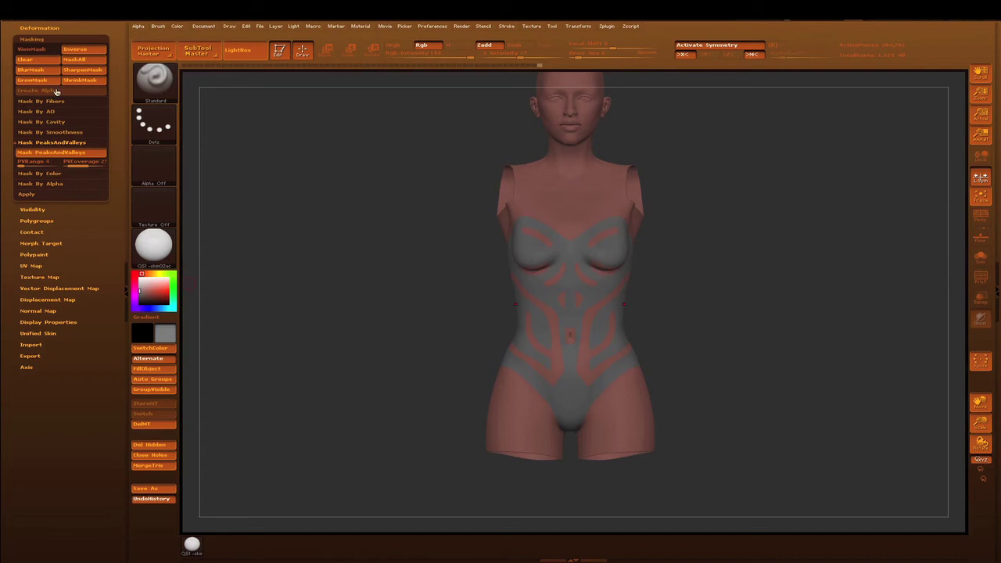
key(ctrl+h)
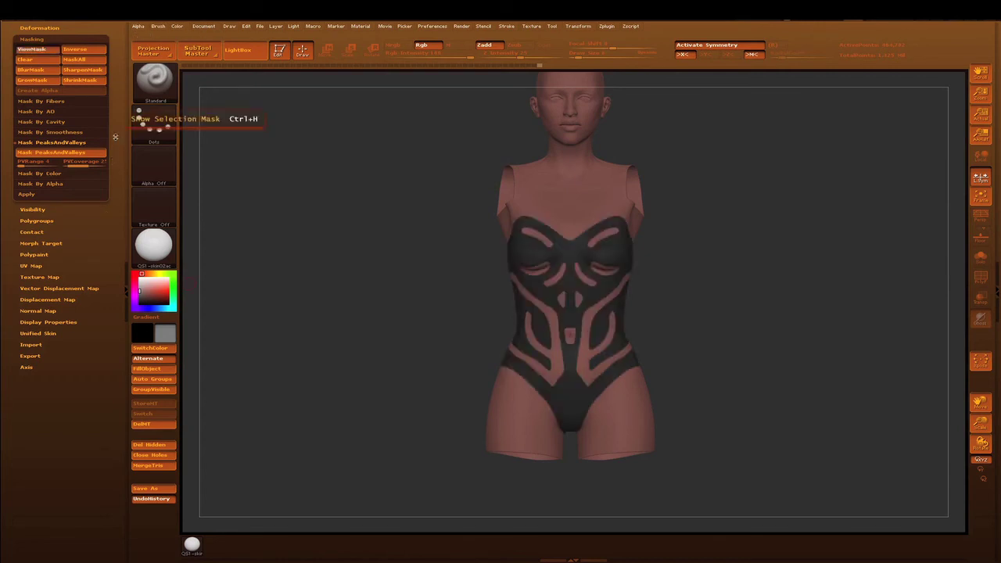
mouse_move(116, 137)
mouse_down()
mouse_move(120, 192)
mouse_move(99, 109)
mouse_up()
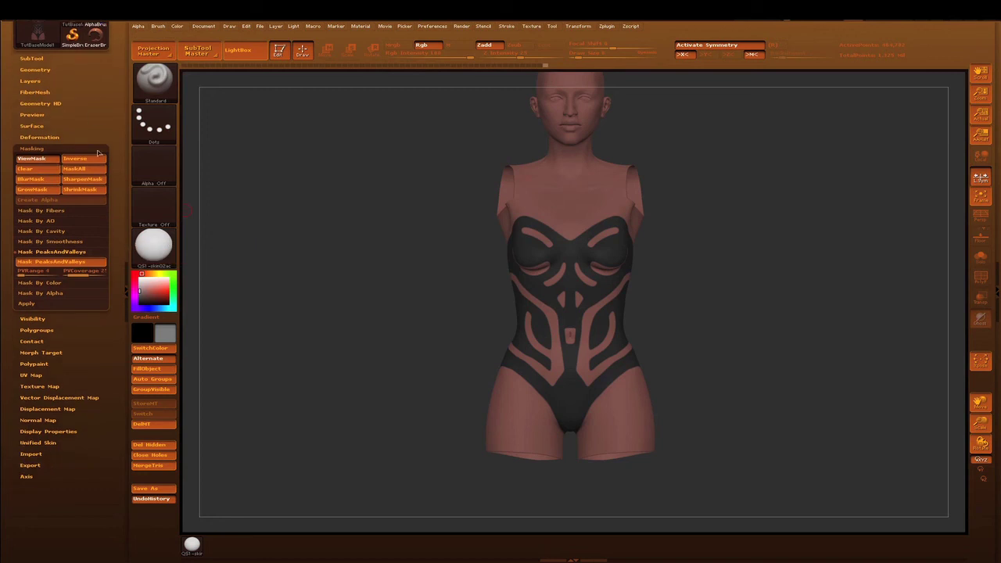
click(42, 318)
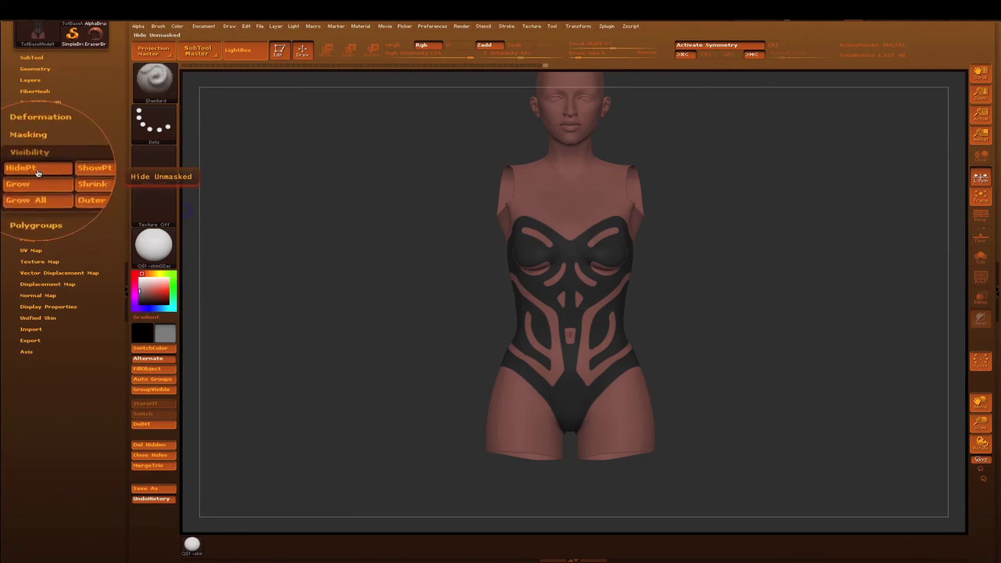
key(shift)
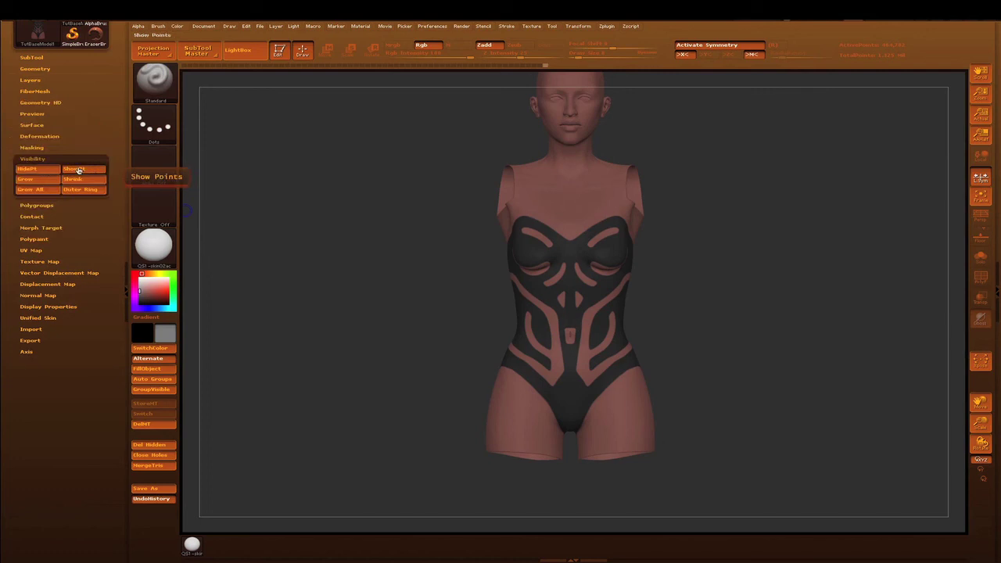
click(47, 170)
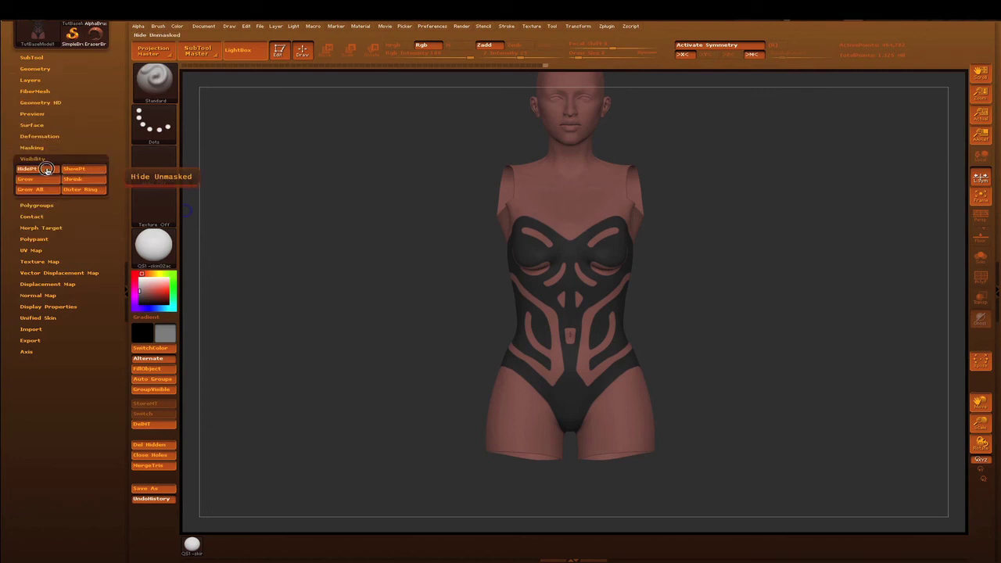
click(47, 169)
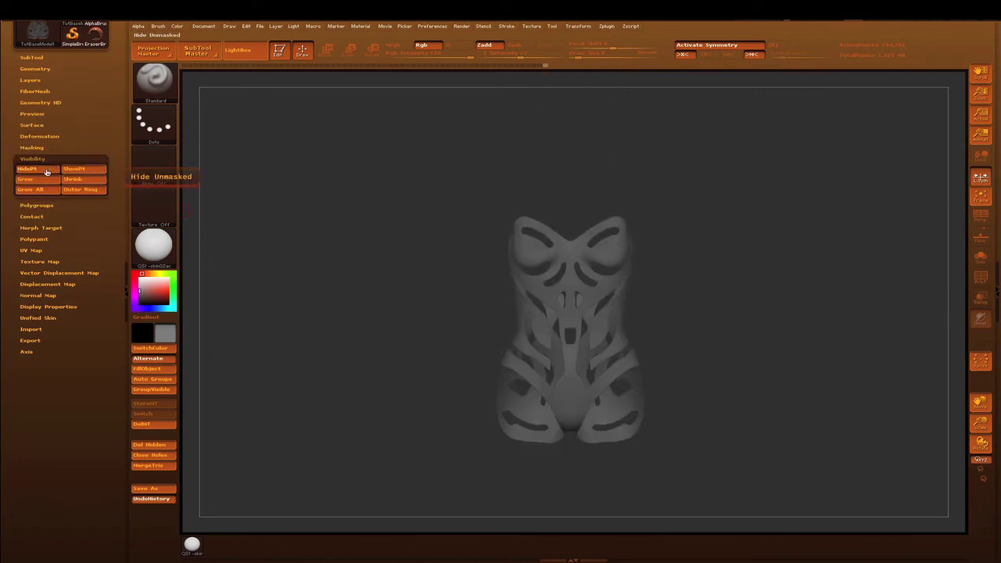
Step: Orbit and zoom around the isolated bodysuit with PolyF on to check its polygroups
mouse_move(695, 167)
mouse_down()
mouse_move(665, 174)
mouse_move(706, 165)
mouse_move(679, 179)
mouse_up()
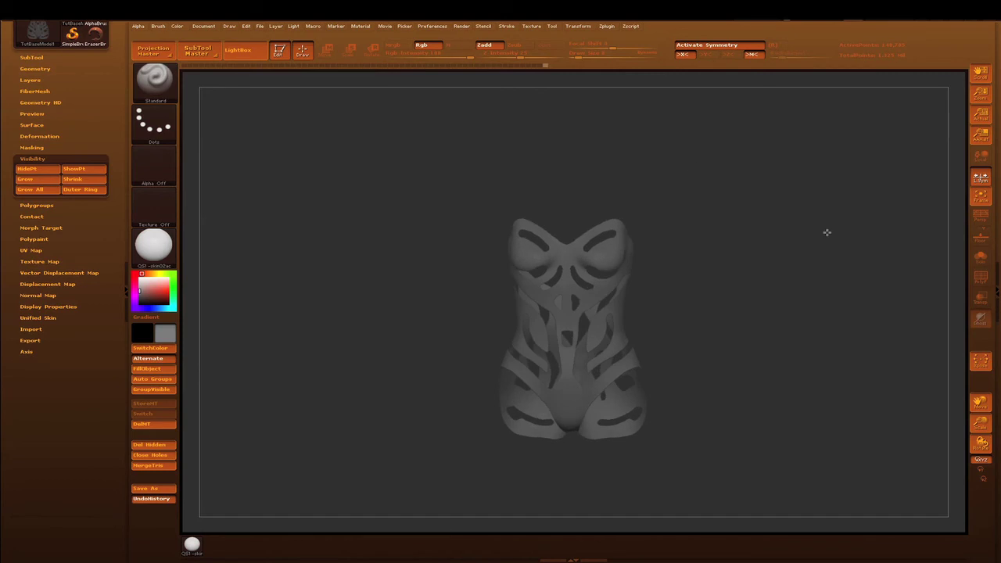
key(shift+f)
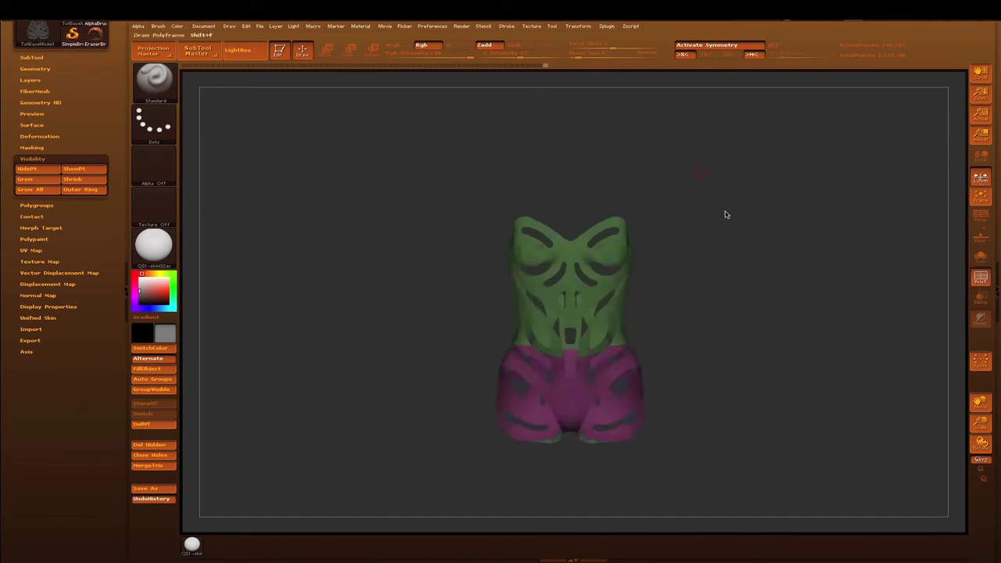
alt+drag(734, 233, 730, 241)
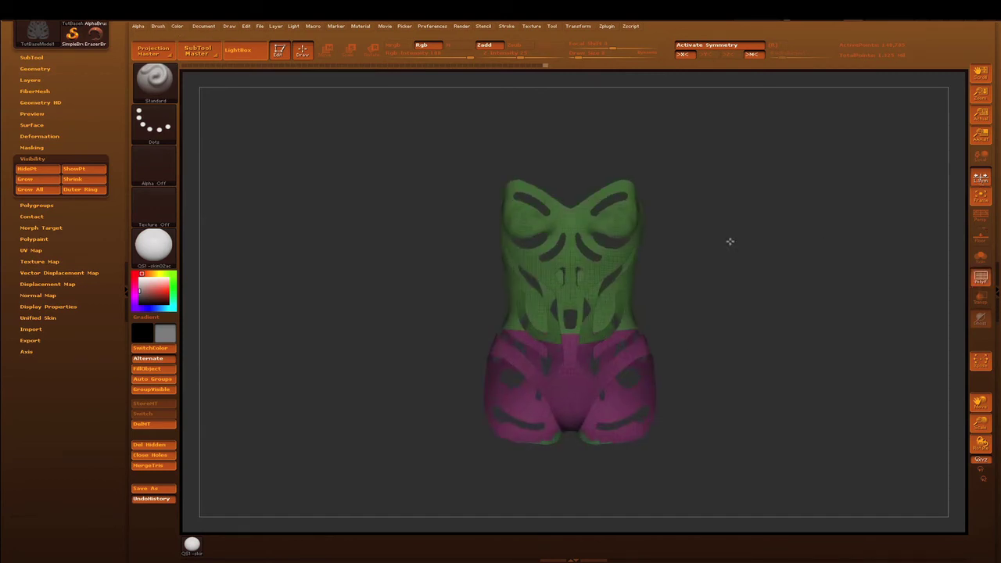
mouse_move(620, 320)
mouse_down()
mouse_move(786, 239)
mouse_move(715, 242)
mouse_move(789, 255)
mouse_up()
shift+drag(915, 266, 968, 288)
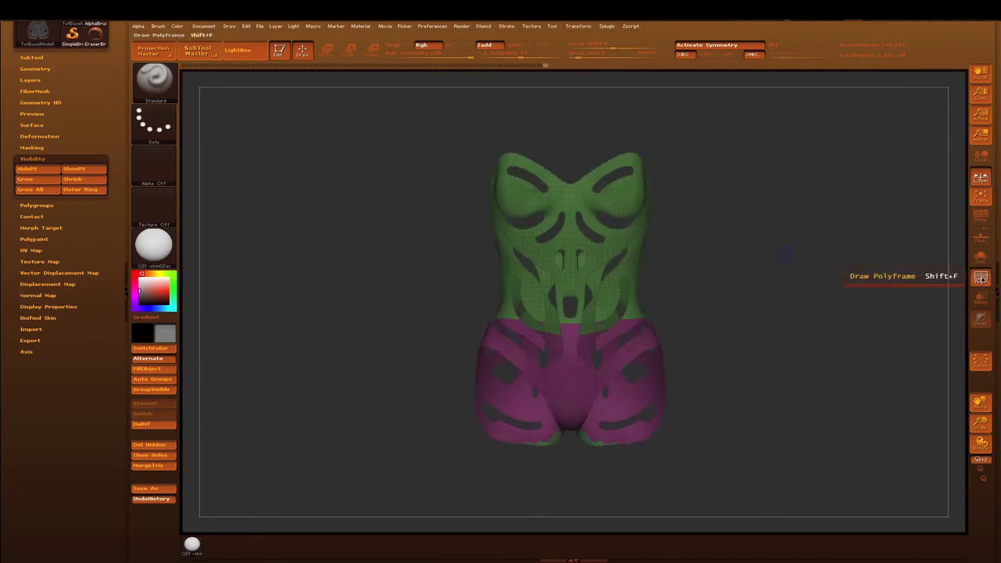
click(980, 277)
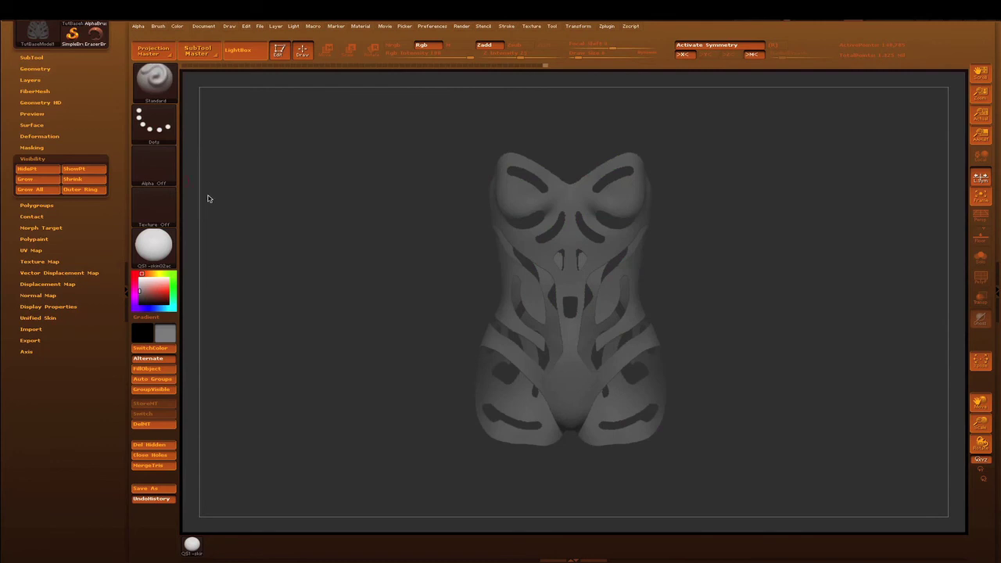
Step: Reveal all hidden skin geometry again
key(ctrl)
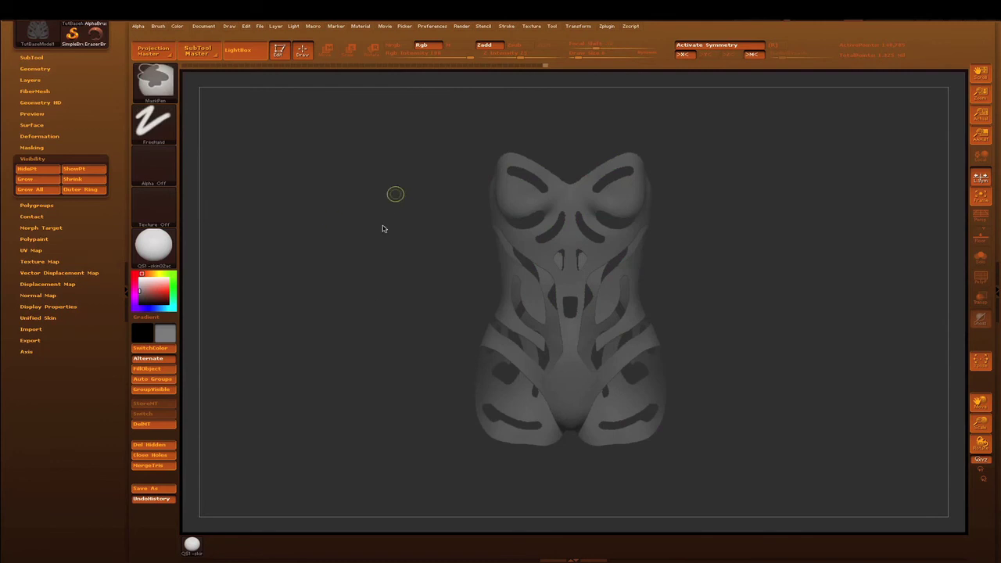
ctrl+click(385, 234)
scroll(105, 143, up, 2)
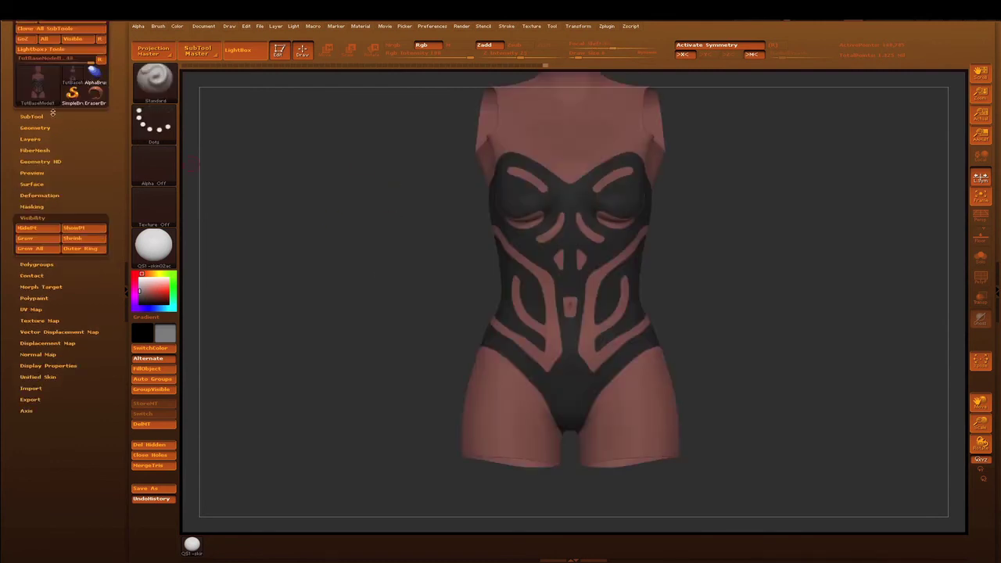
Step: Duplicate the body as TutBaseModel2, reorder the subtools, and make the copy active
click(32, 118)
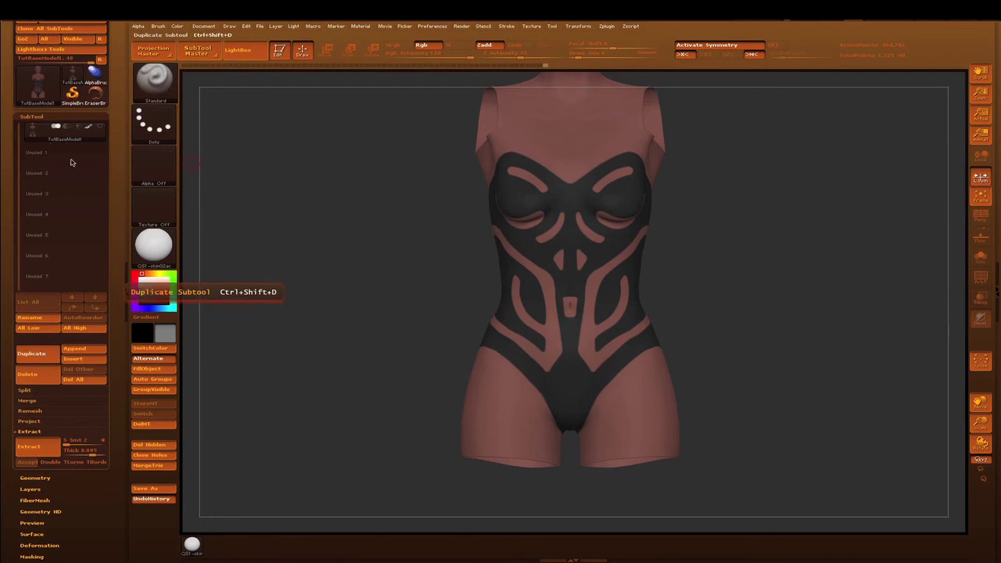
key(ctrl+shift+d)
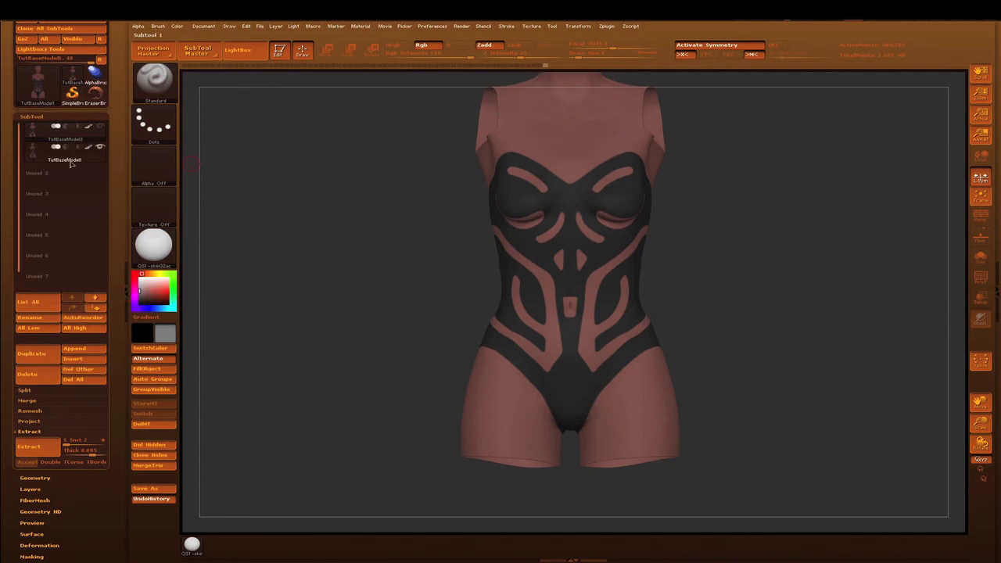
mouse_move(64, 153)
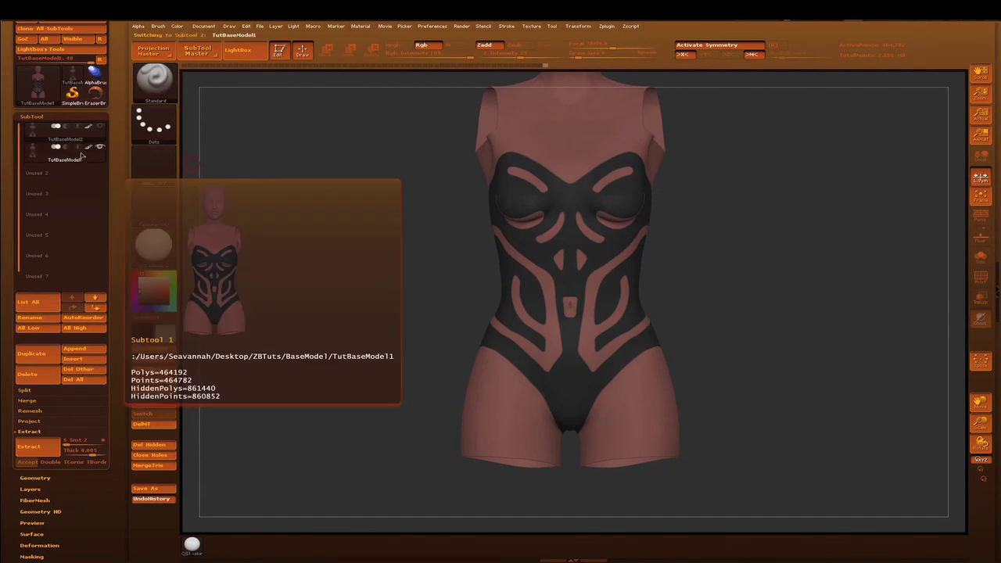
click(77, 159)
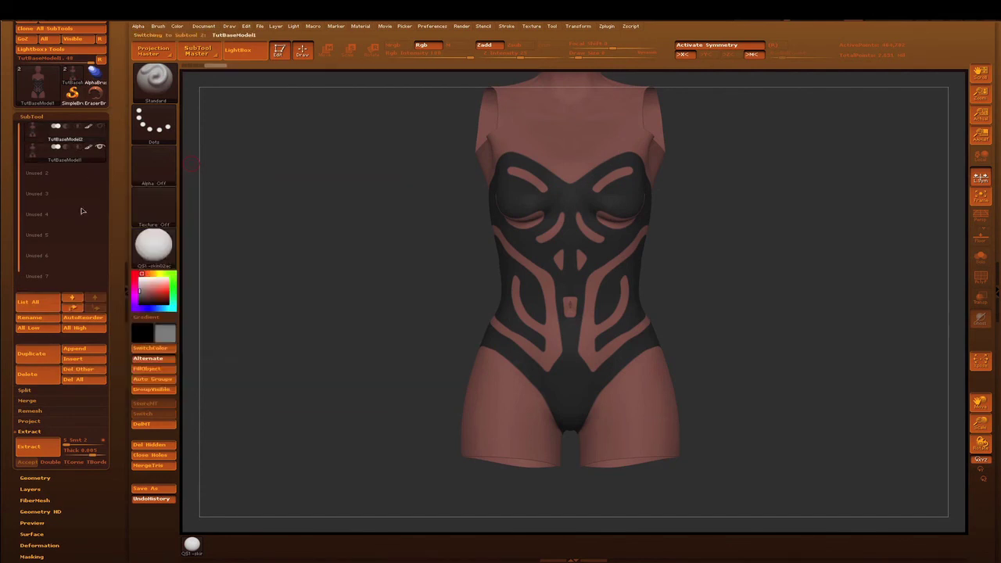
click(77, 308)
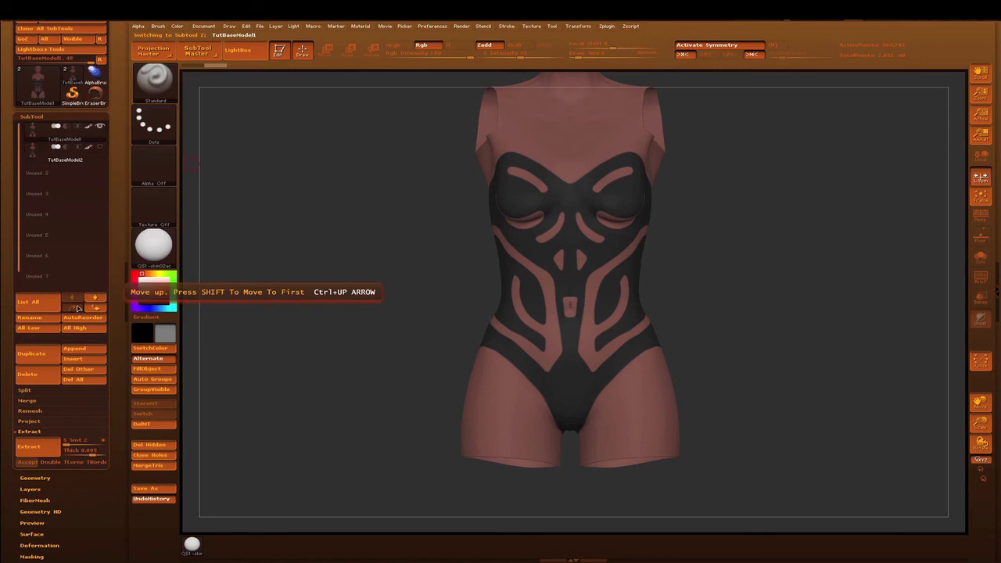
mouse_move(67, 153)
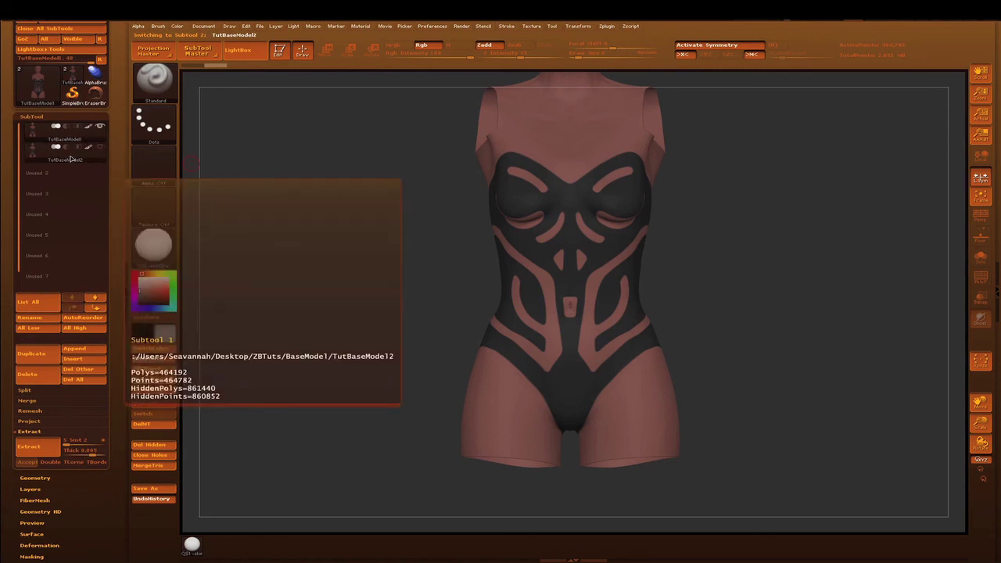
click(71, 159)
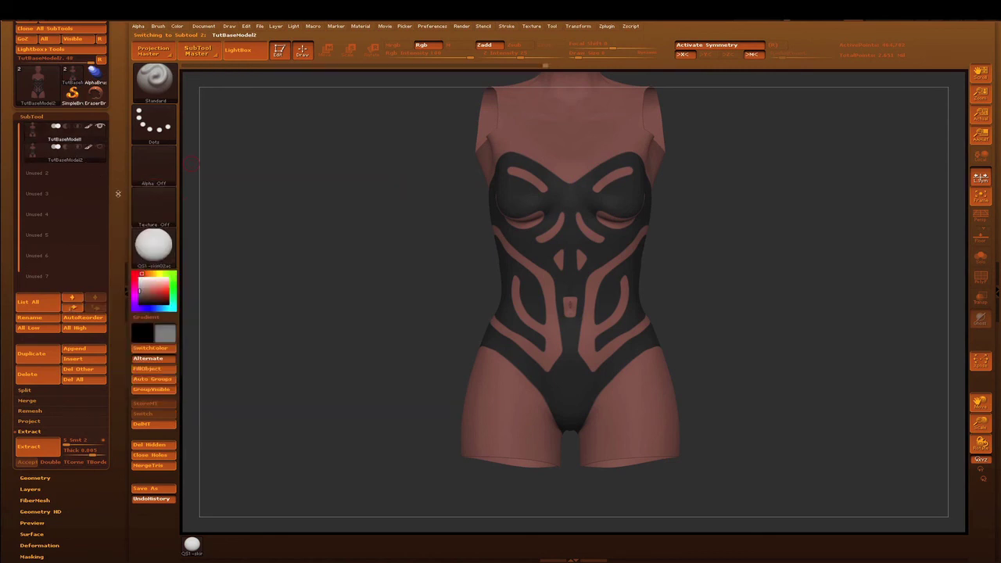
drag(116, 211, 115, 114)
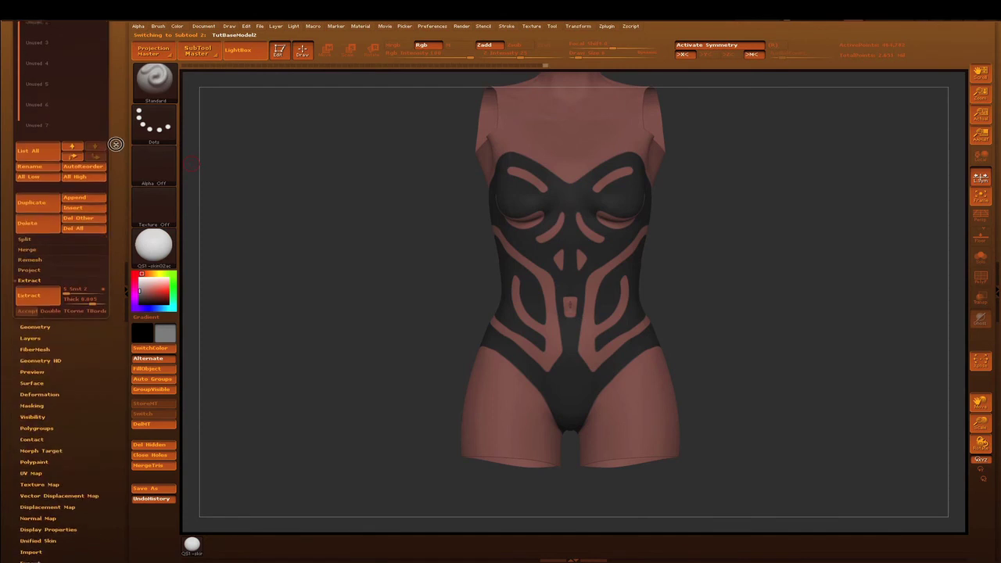
Step: Hide the copy's geometry outside the mask with HidePt, leaving its bodysuit area
click(39, 240)
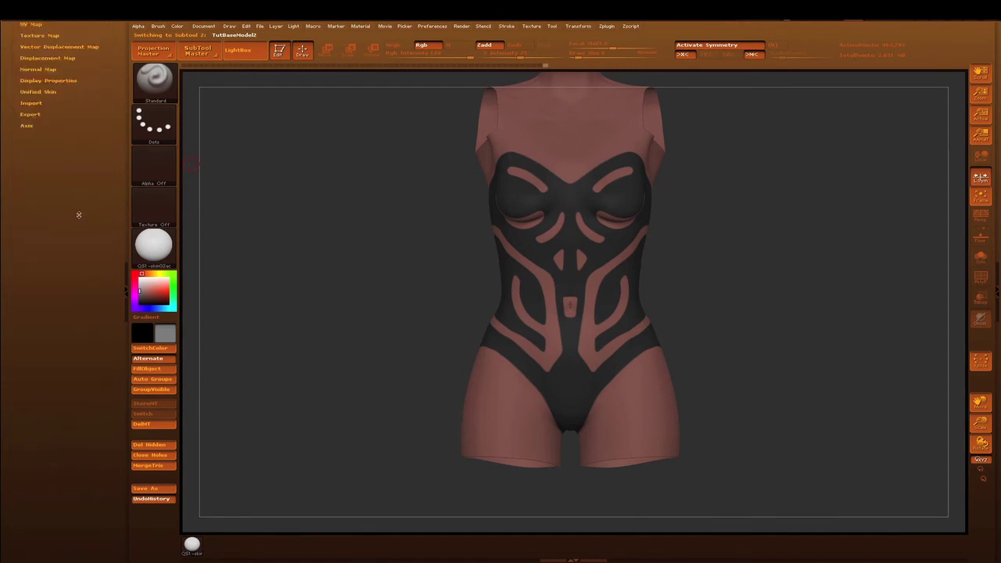
click(35, 143)
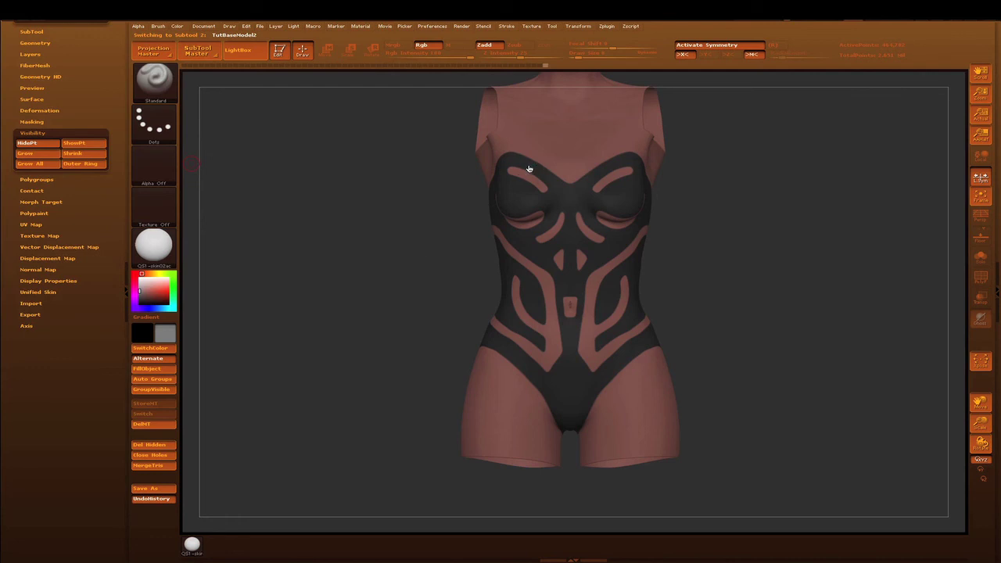
alt+click(505, 175)
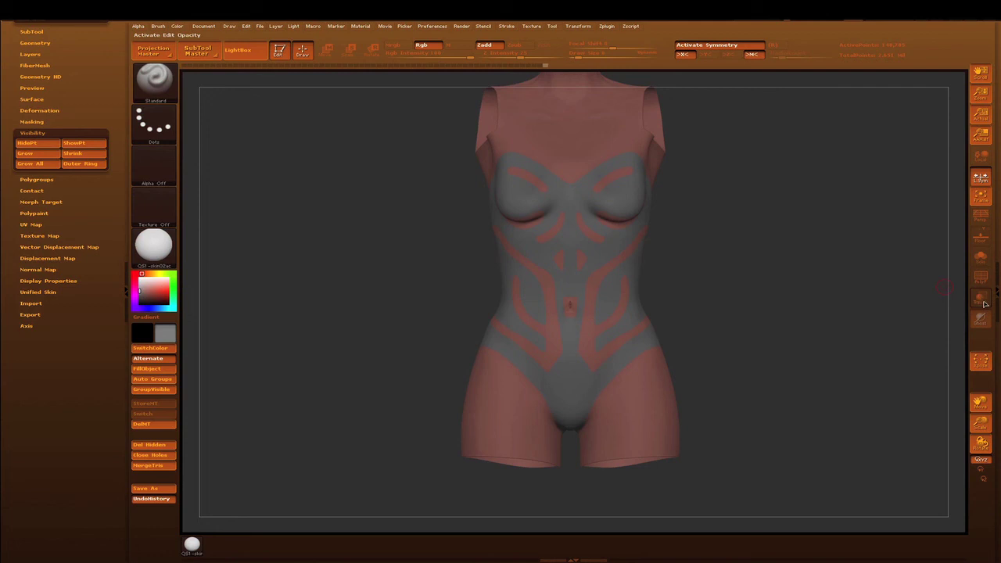
Step: Turn on Transp and preview an extracted shell from the copy's bodysuit area
click(981, 298)
scroll(98, 81, up, 3)
click(33, 88)
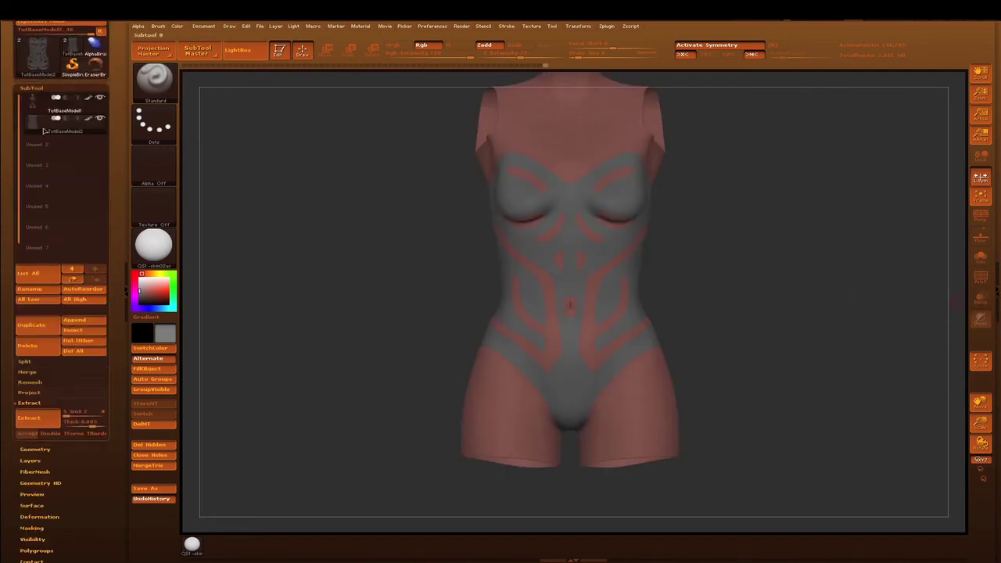
click(46, 420)
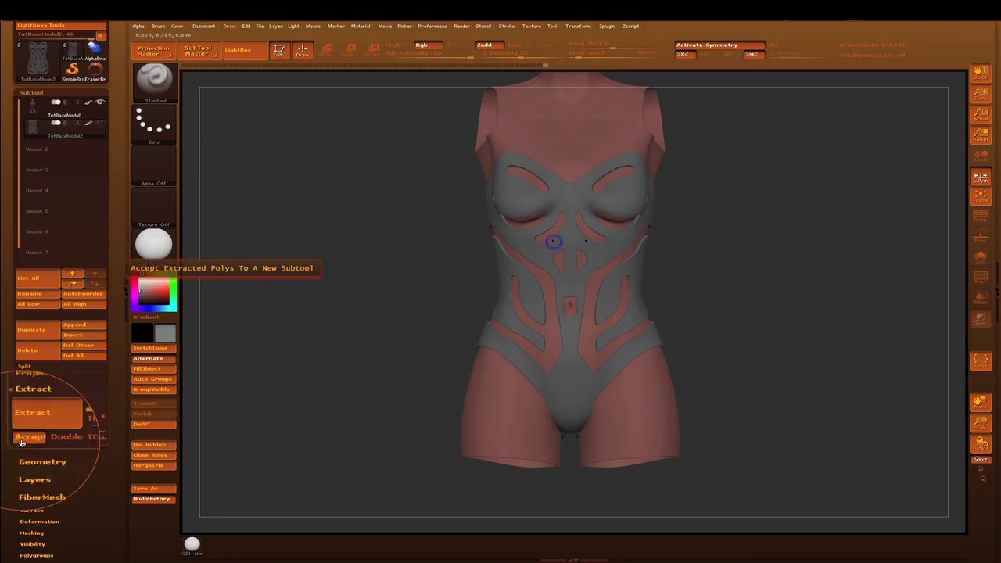
Step: Accept the extraction as subtool Extract23, select it, and orbit around to inspect it
click(25, 442)
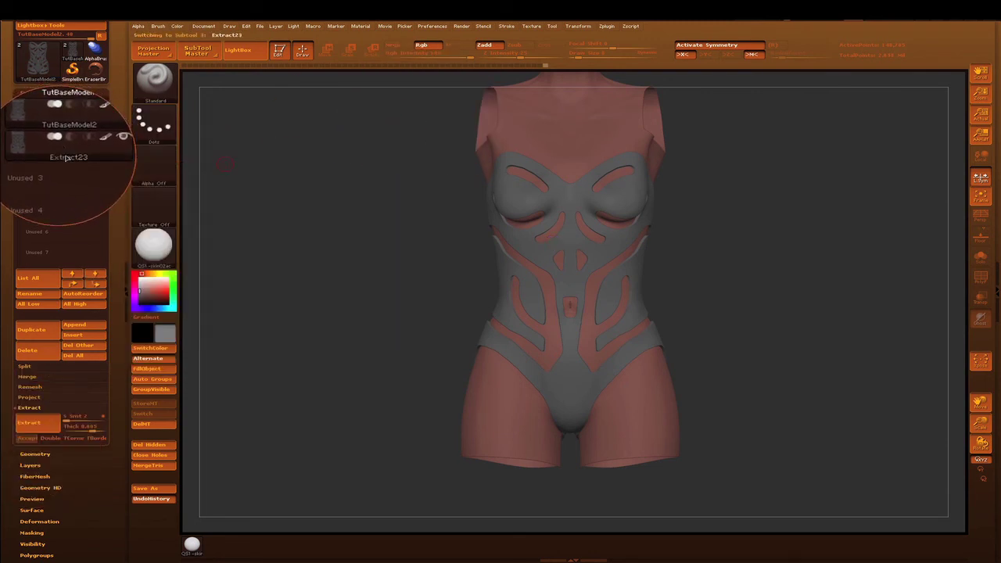
click(67, 157)
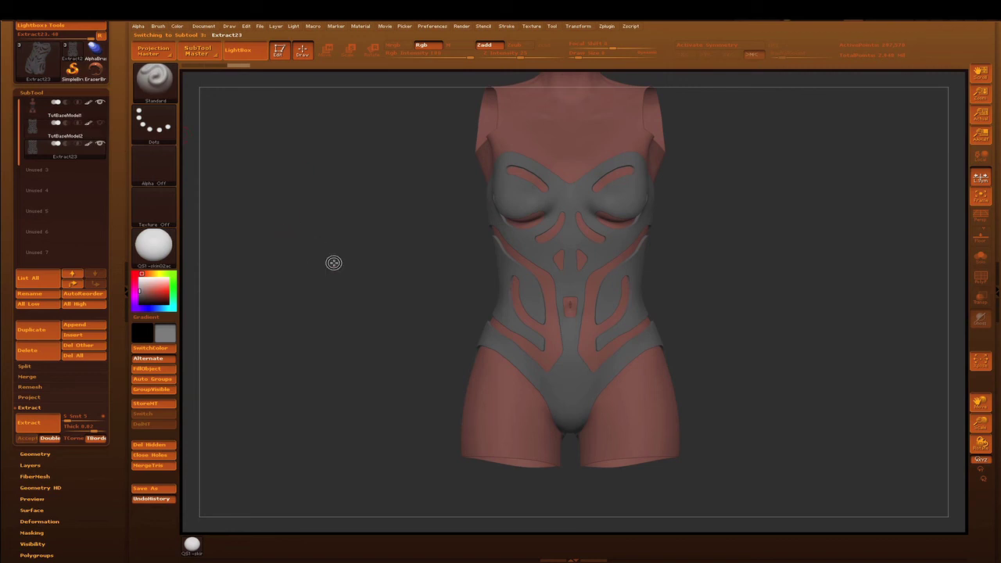
drag(349, 262, 352, 255)
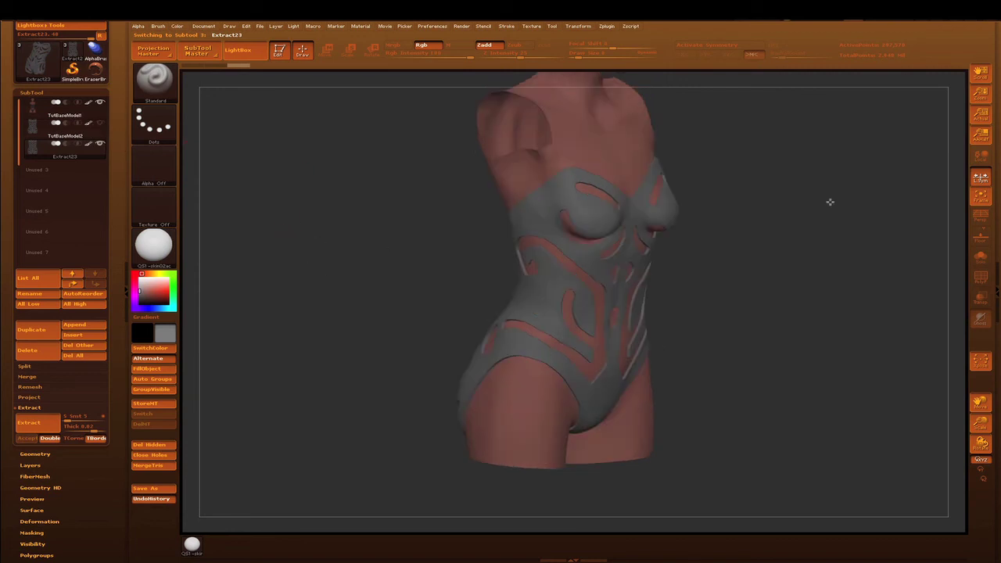
drag(827, 198, 810, 188)
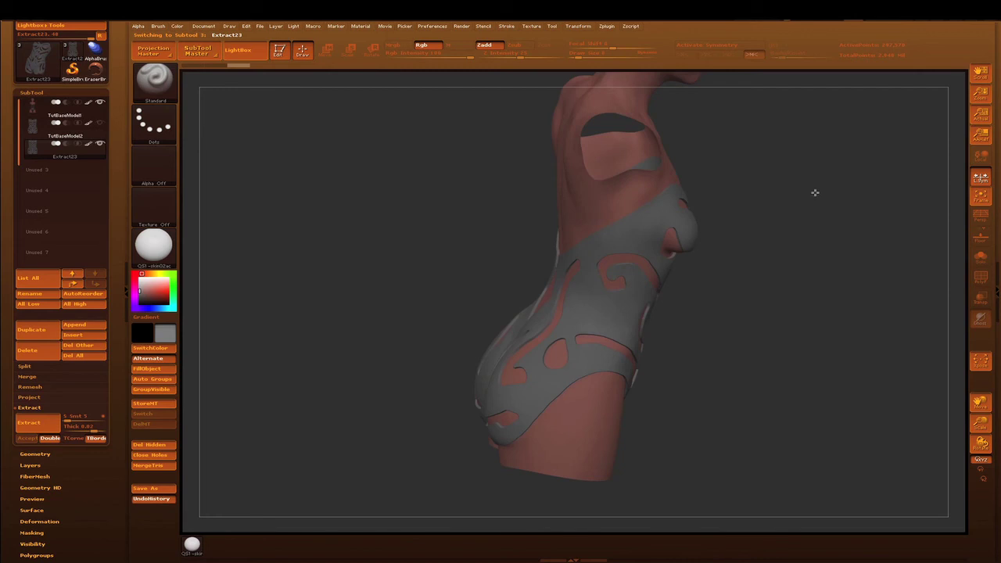
drag(781, 190, 768, 185)
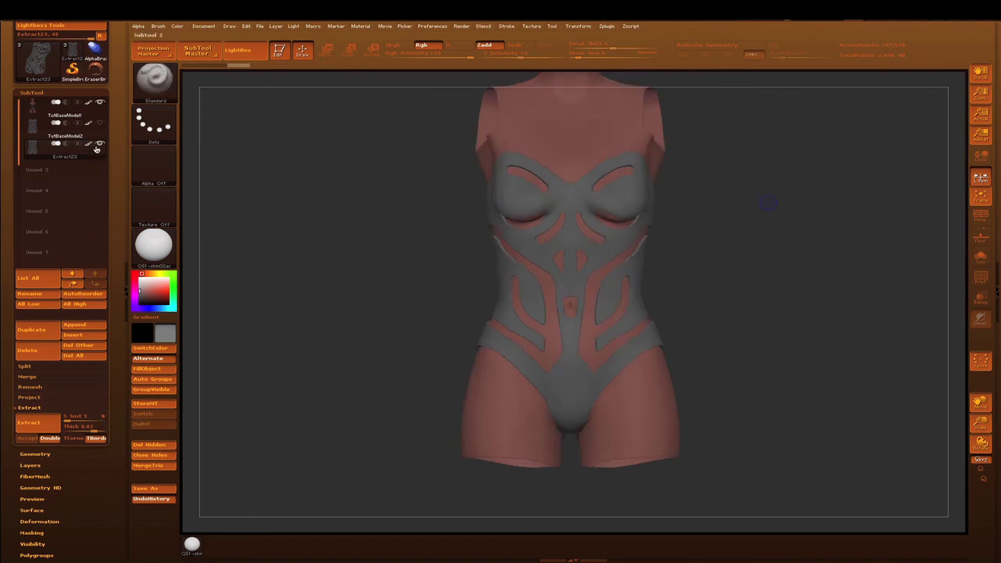
mouse_move(65, 151)
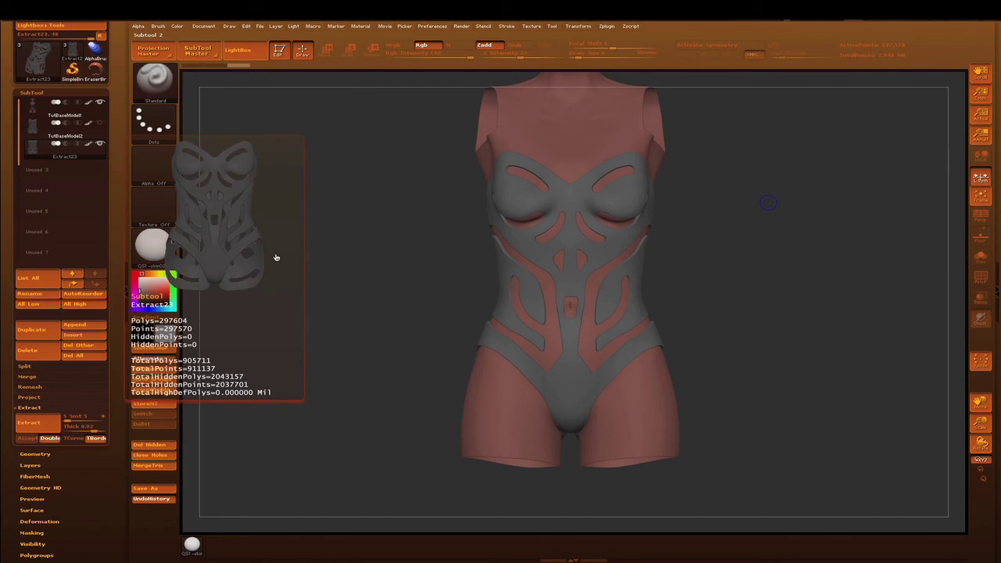
Step: Give Extract23 the GW_WornGold material, then switch back to TutBaseModel1 and begin masking
click(92, 149)
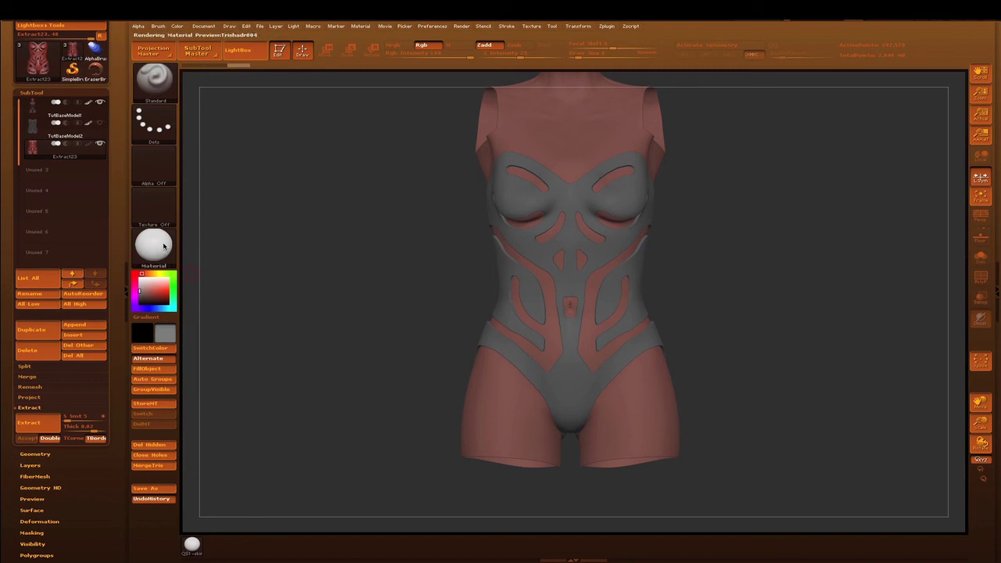
click(164, 247)
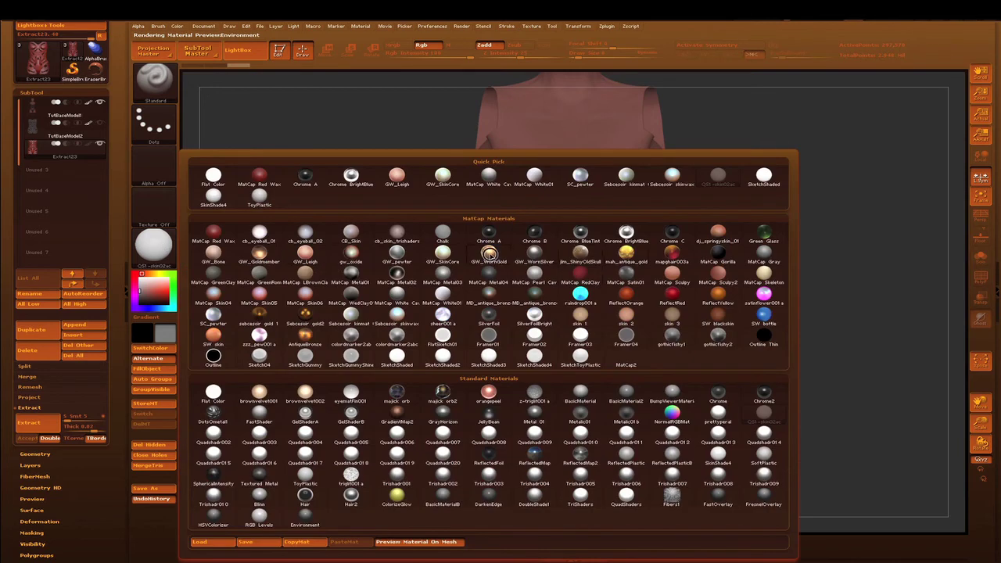
click(490, 256)
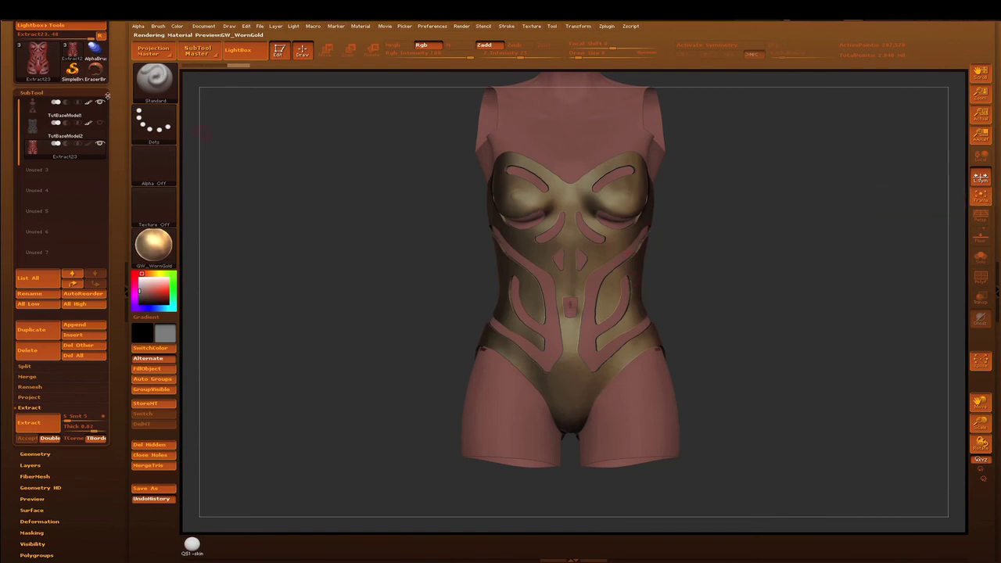
click(66, 111)
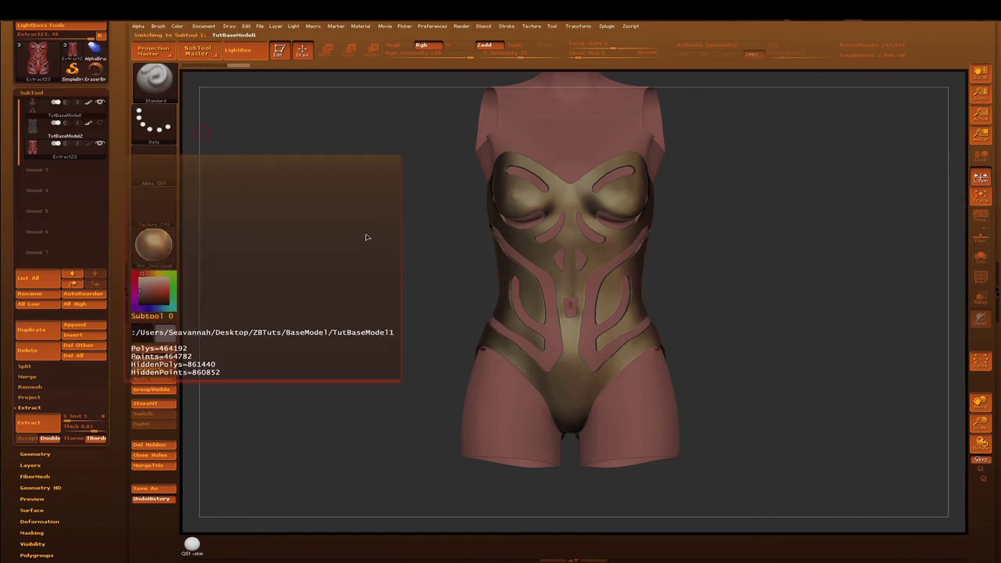
ctrl+drag(319, 206, 393, 306)
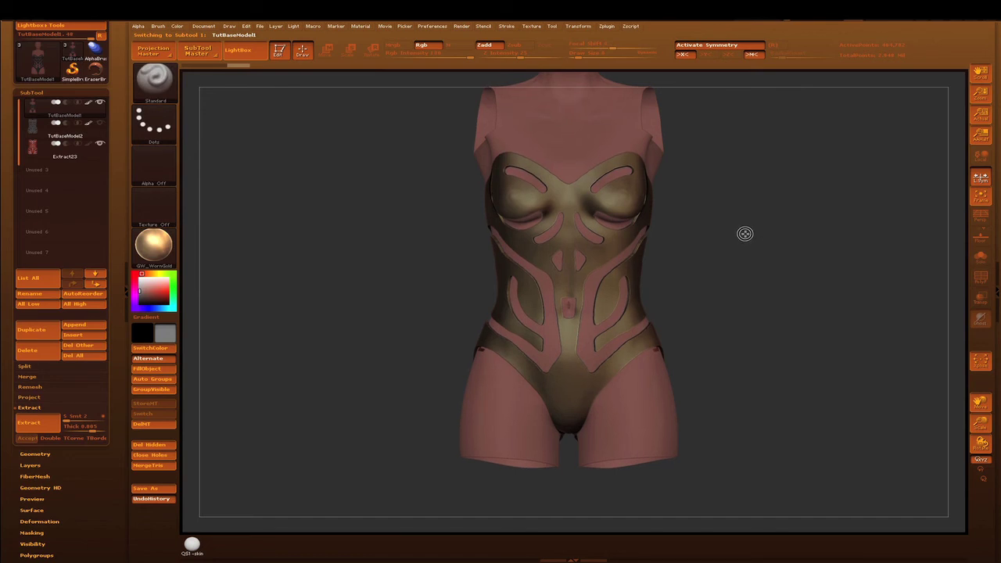
Step: Unhide the body's hidden arms and legs and centre the full figure in view
key(f)
scroll(699, 226, down, 1)
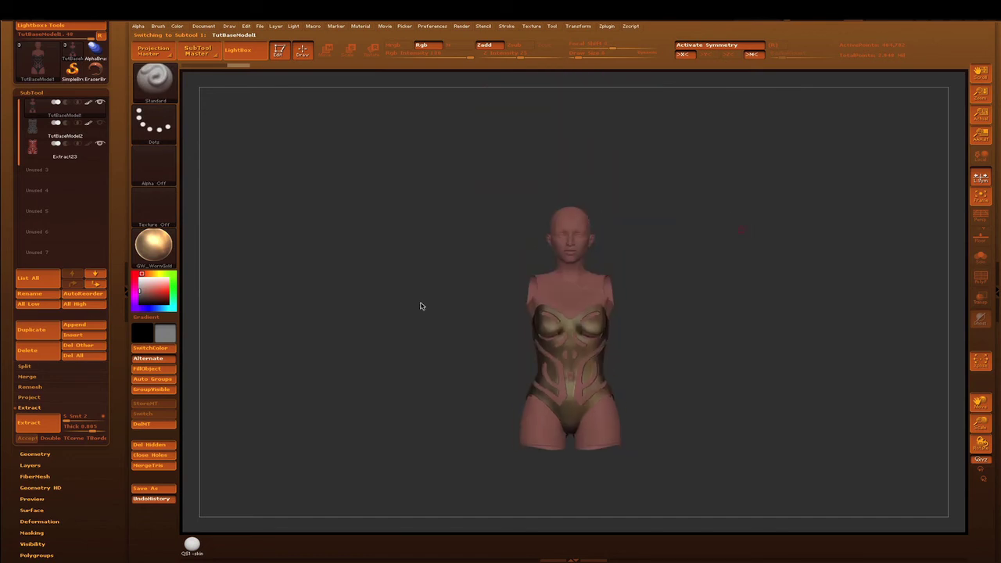
key(ctrl+shift)
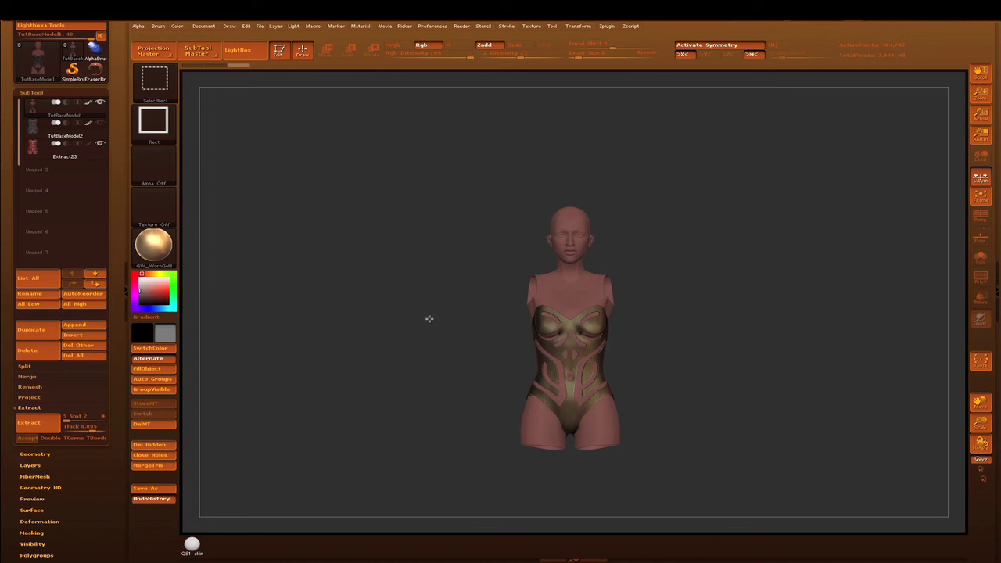
ctrl+shift+click(730, 204)
alt+drag(784, 413, 786, 316)
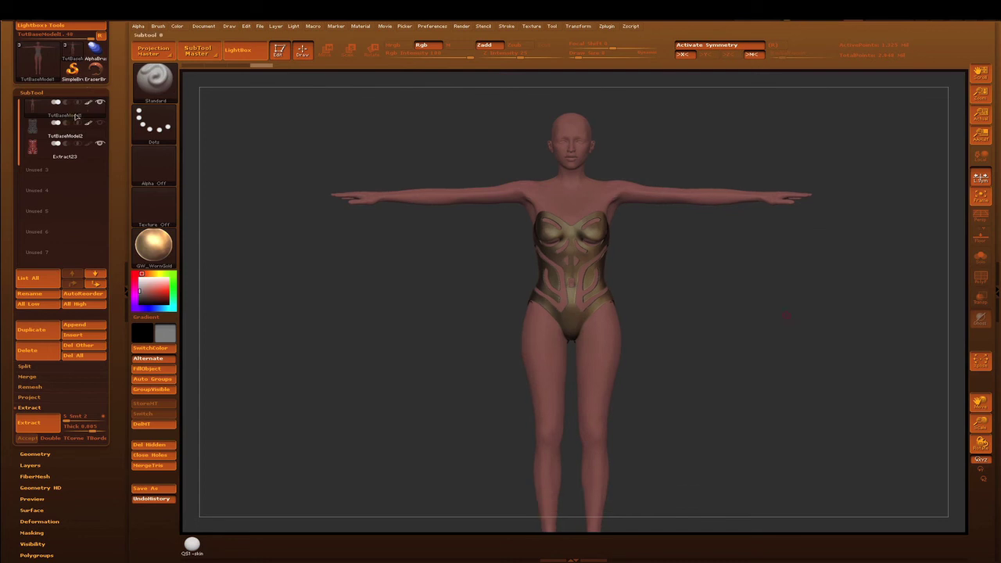
Step: Select the Extract23 shell, solo it, frame it, and rotate to a three-quarter view of its edges
alt+click(517, 257)
click(977, 179)
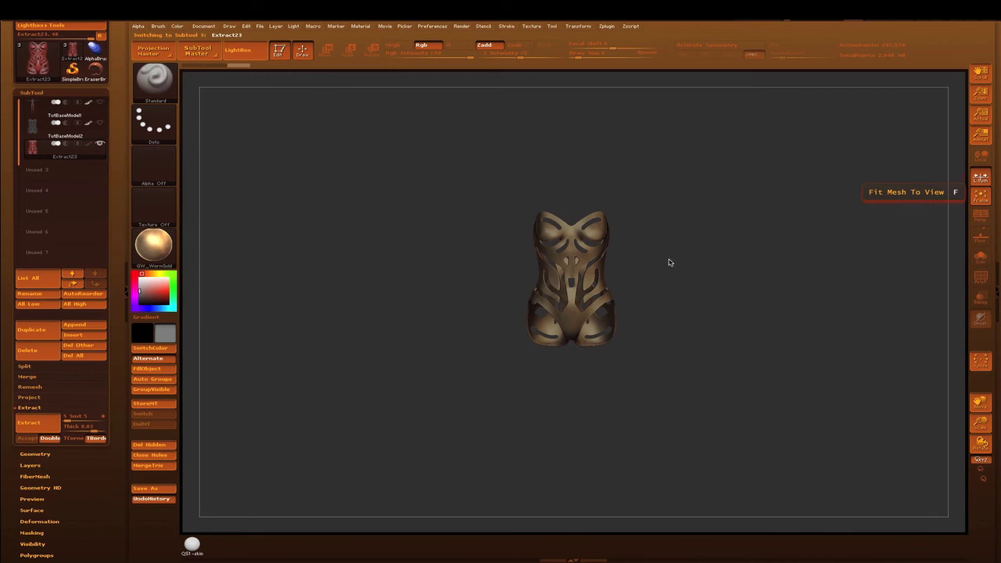
key(f)
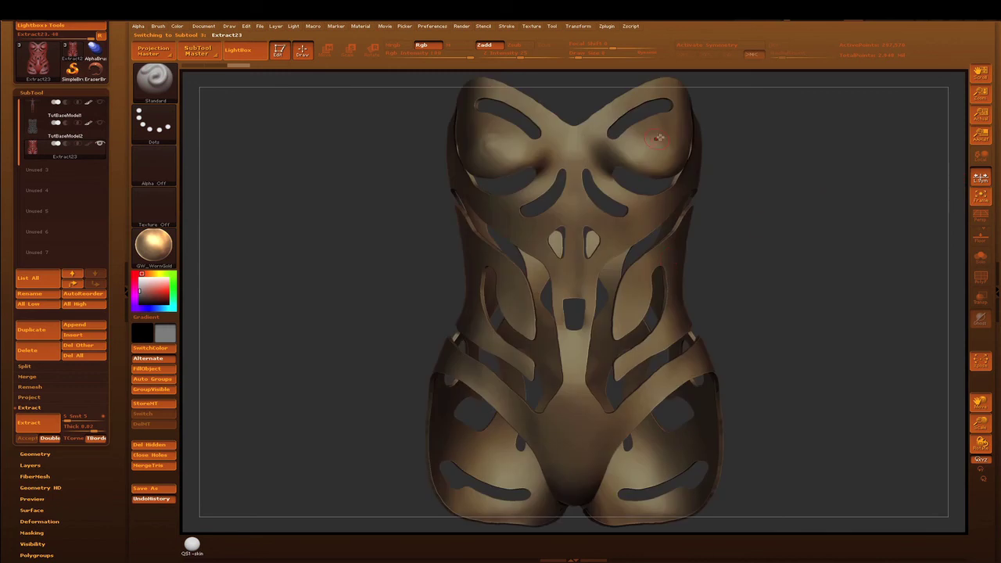
drag(755, 179, 629, 220)
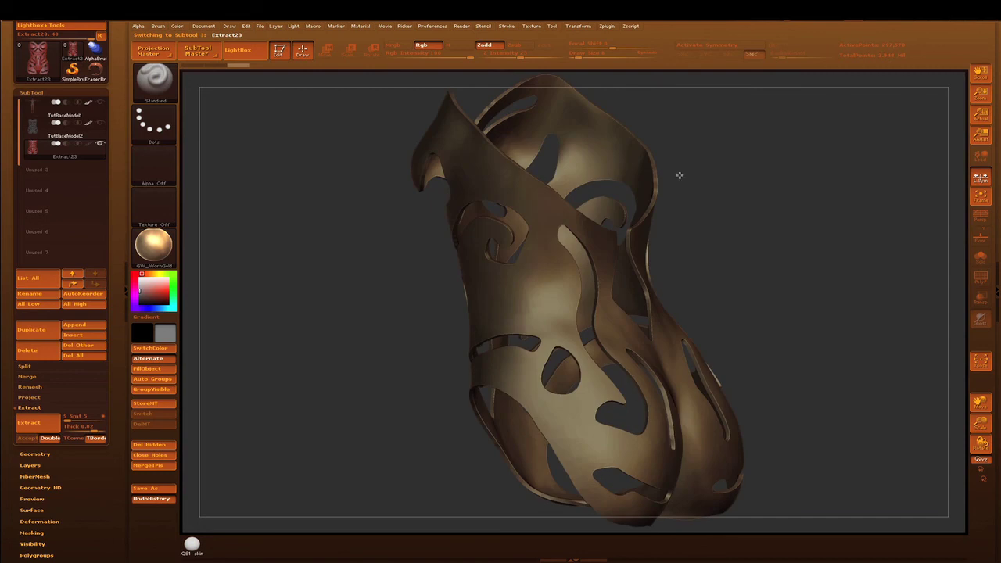
drag(840, 89, 882, 45)
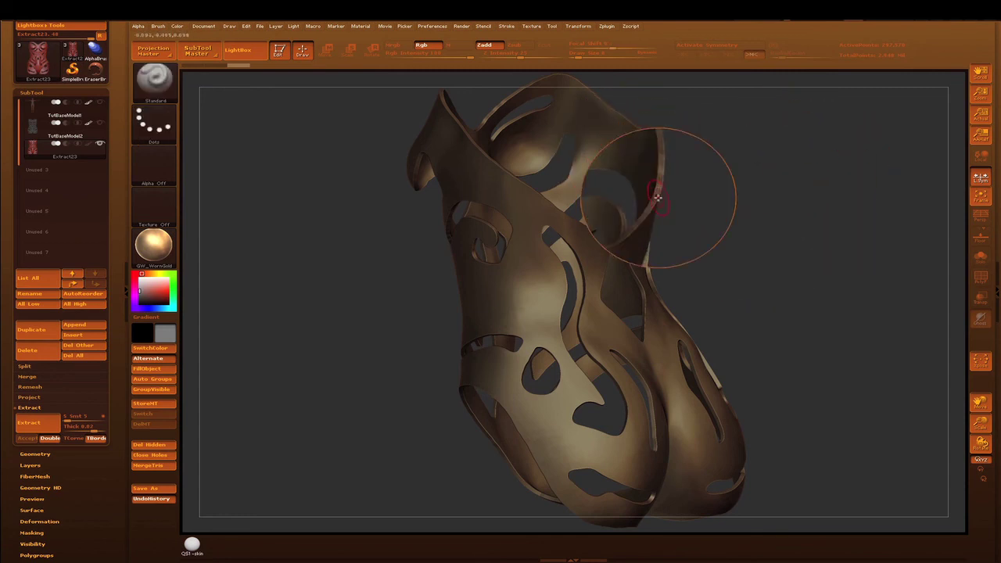
key(shift)
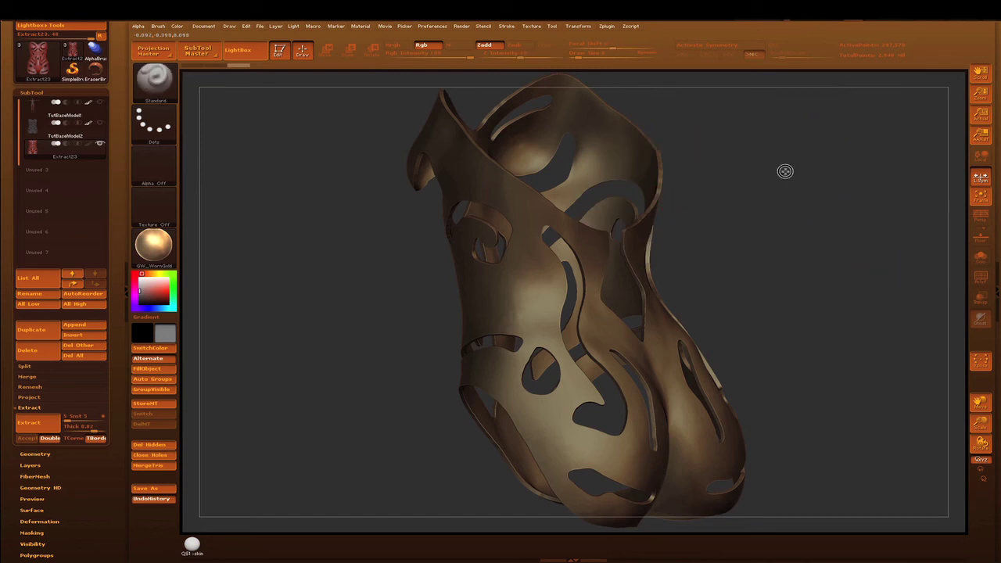
mouse_move(779, 205)
mouse_down()
mouse_move(778, 222)
mouse_move(512, 182)
mouse_up()
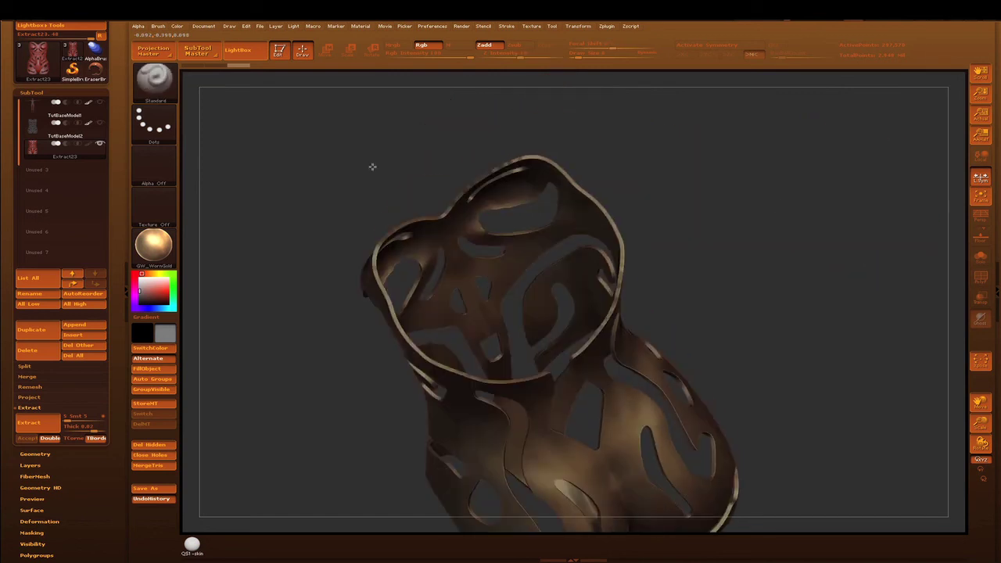
Step: Make Smooth Crease1 the smoothing brush and turn on X symmetry
click(156, 86)
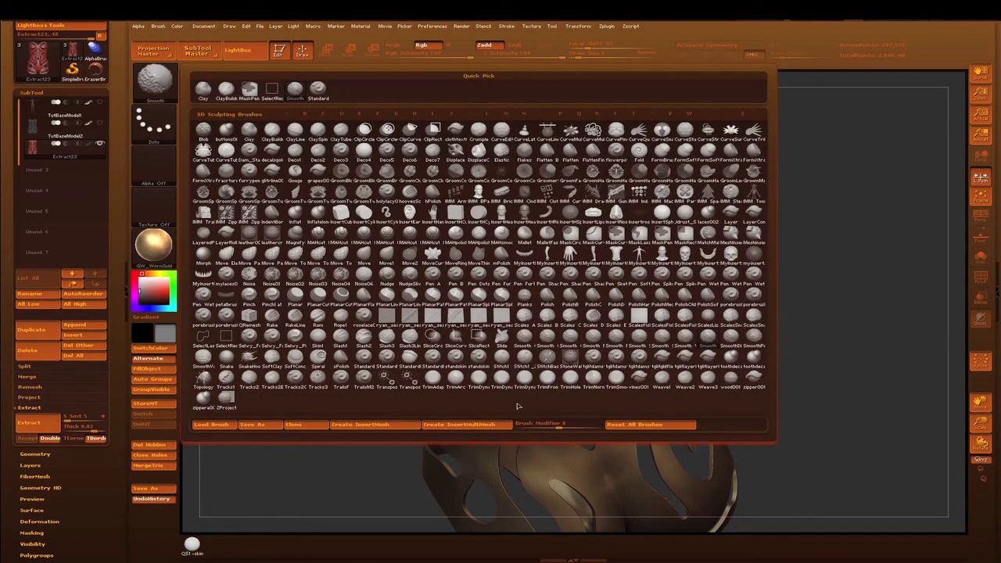
shift+click(564, 346)
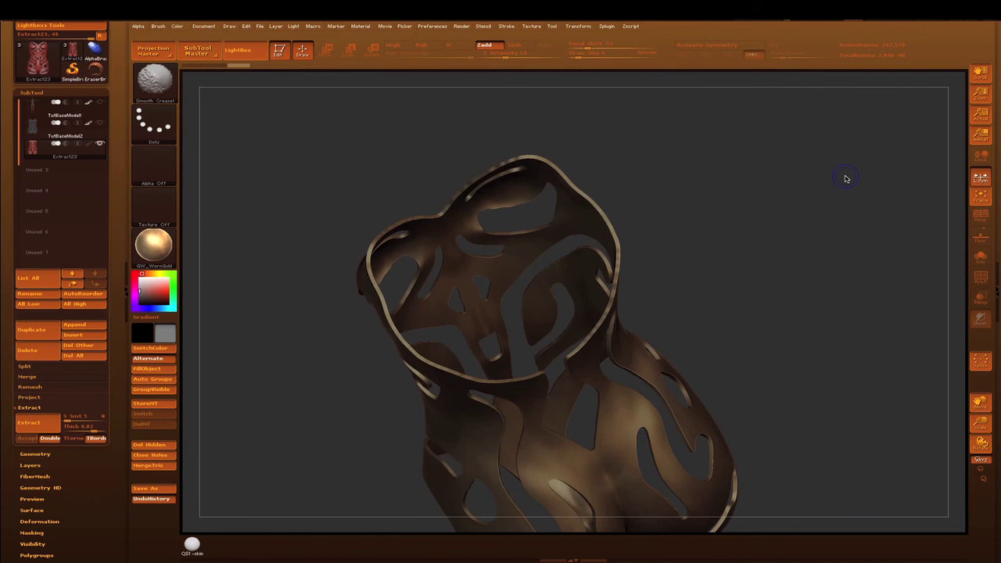
click(720, 44)
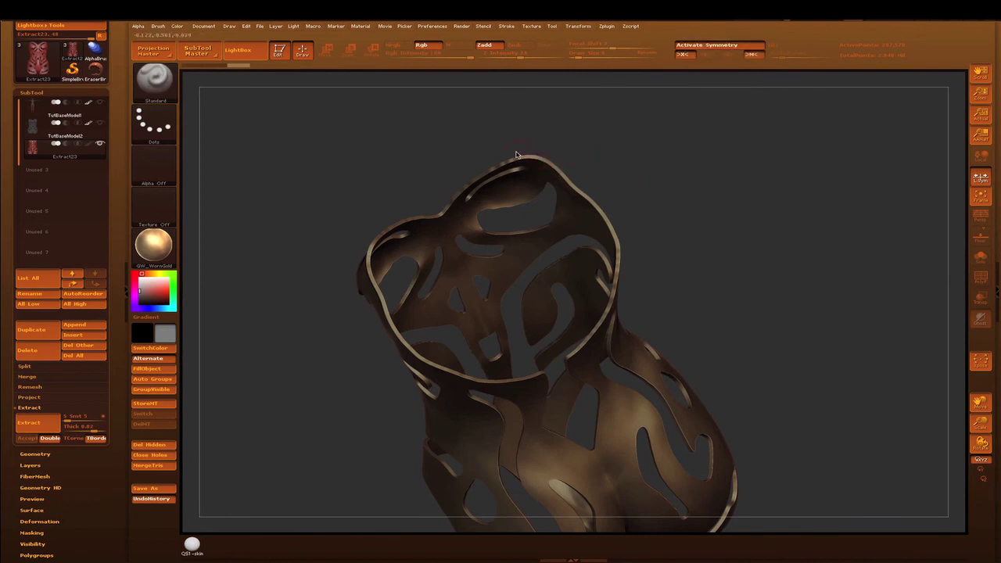
key(shift)
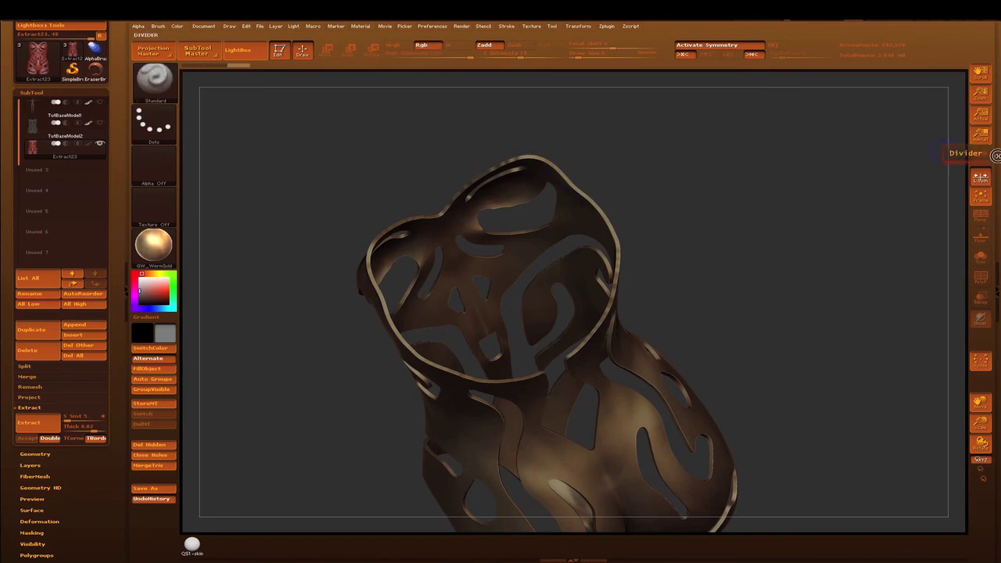
Step: Raise the smoothing brush's Samples Preserve Edge to 100 and expand its Auto Masking options
click(997, 154)
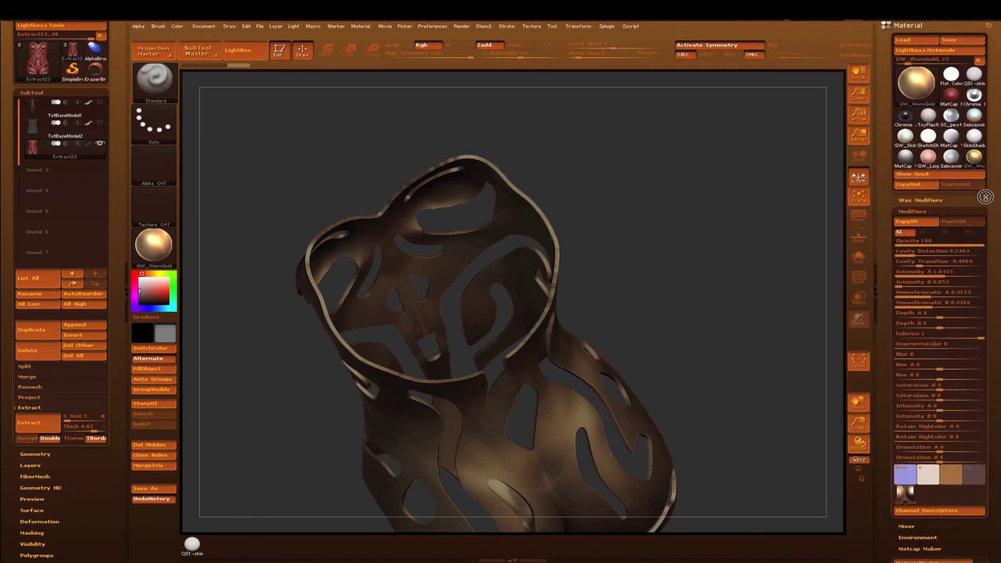
click(909, 43)
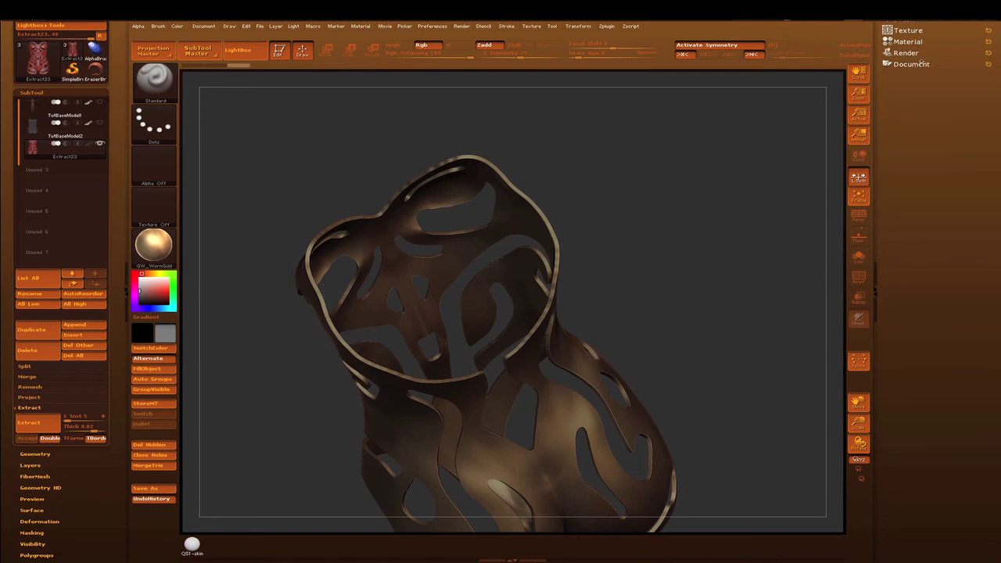
scroll(935, 96, up, 2)
click(904, 48)
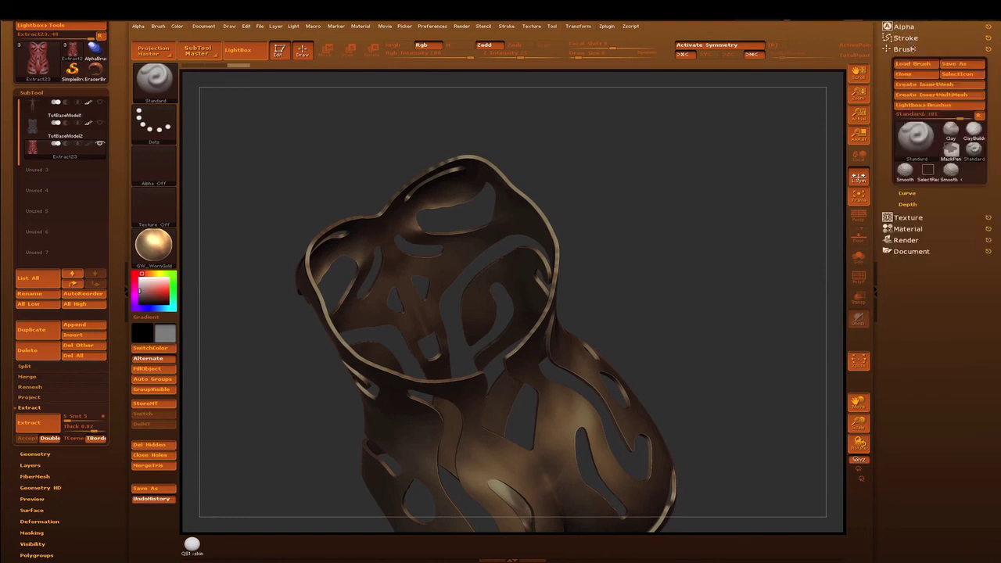
scroll(924, 195, down, 2)
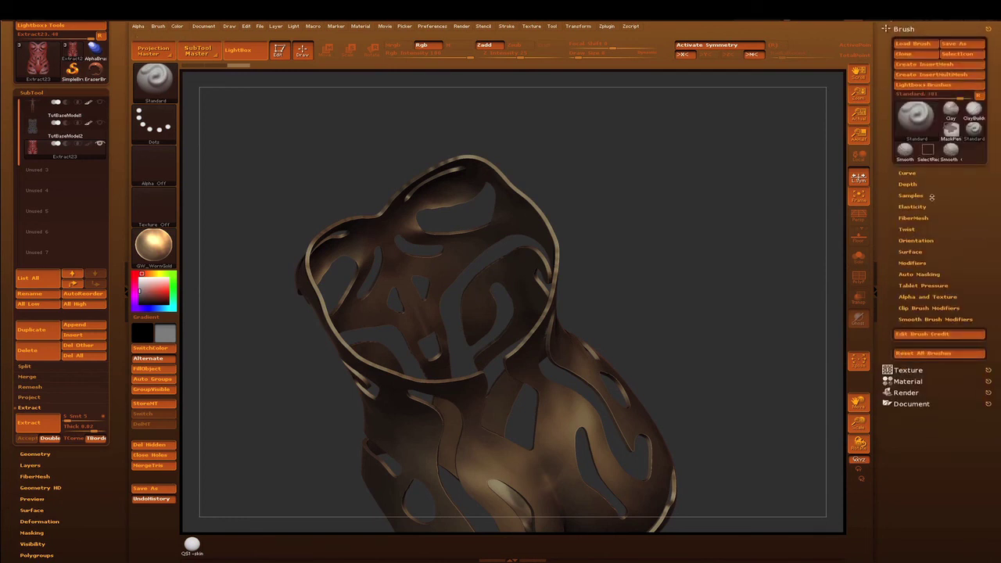
click(931, 197)
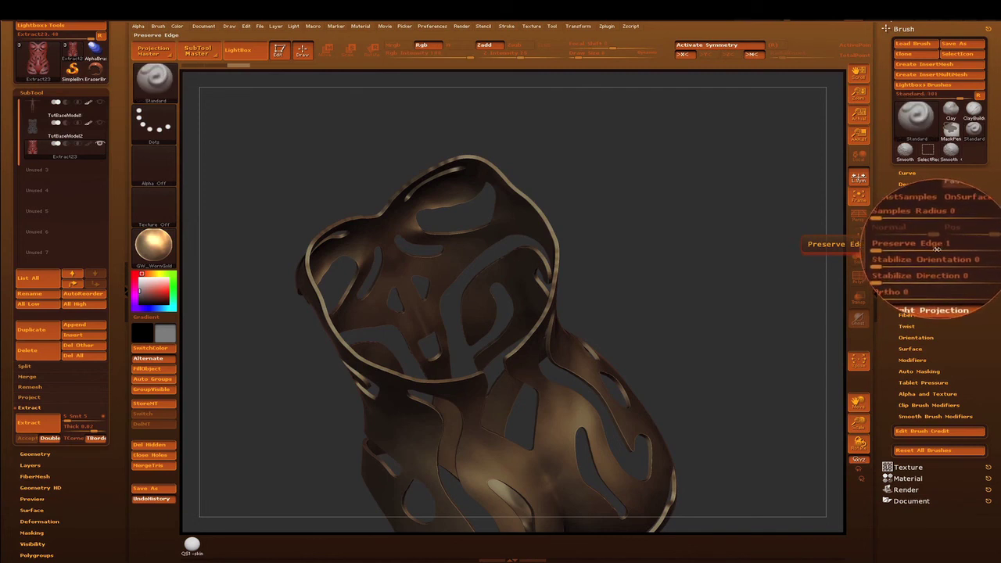
key(shift)
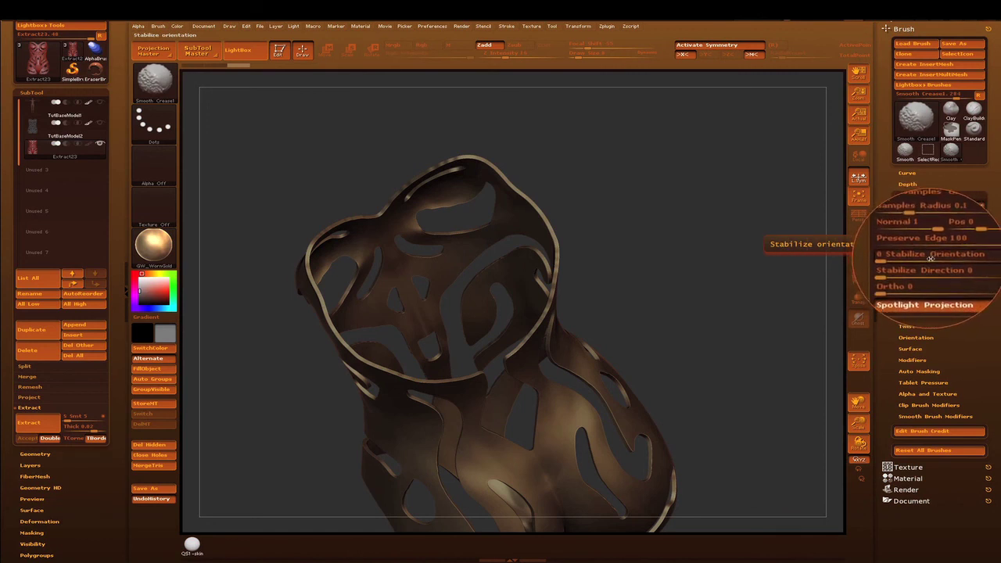
key(shift)
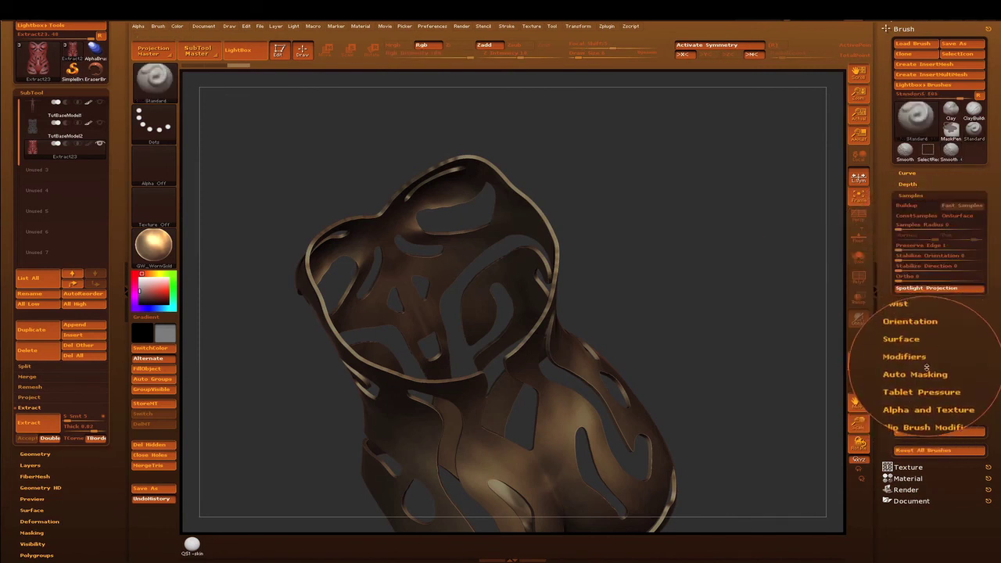
click(926, 366)
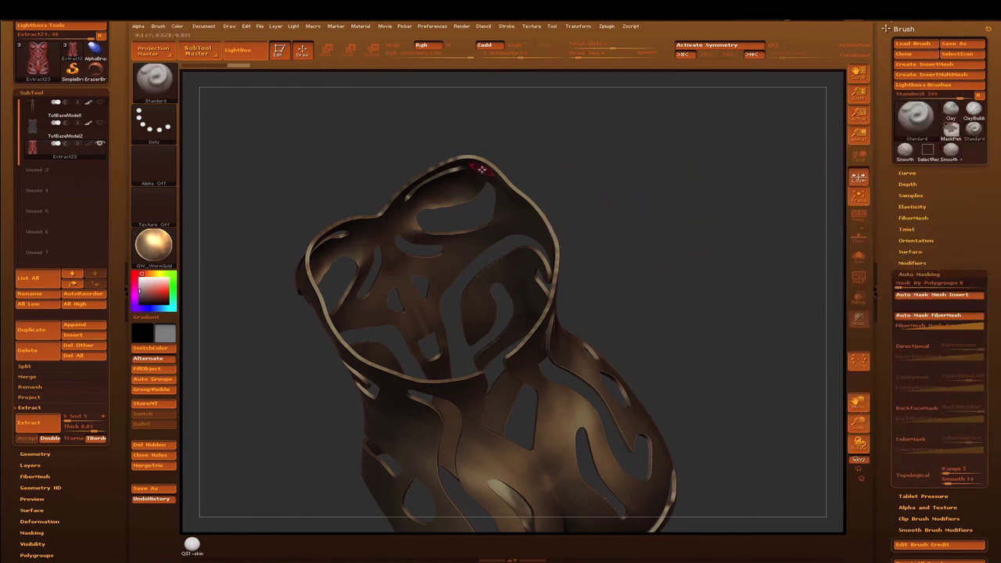
Step: Lower Draw Size from 22 to 17 and smooth the shell's top and right rims
click(585, 55)
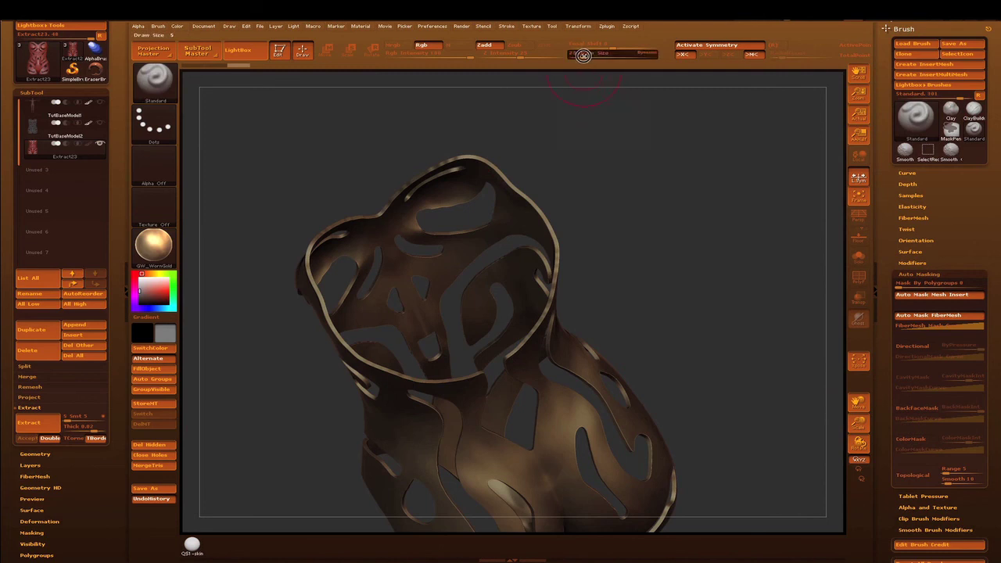
drag(584, 57, 587, 89)
key(shift)
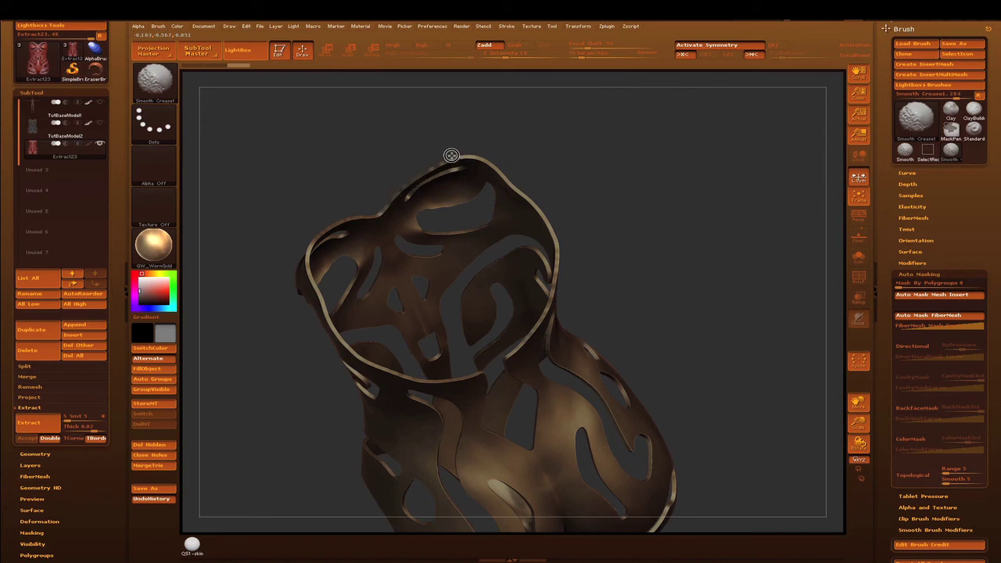
drag(500, 53, 504, 54)
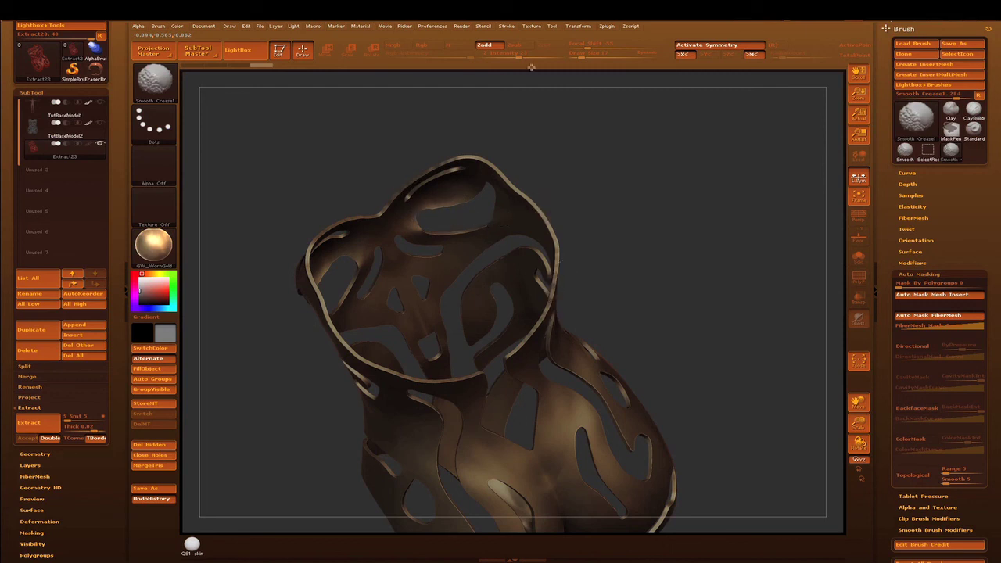
drag(526, 54, 557, 54)
drag(553, 241, 555, 281)
Step: Smooth the top rim once more and apply the white QS1-skin material to the shell
drag(469, 158, 408, 162)
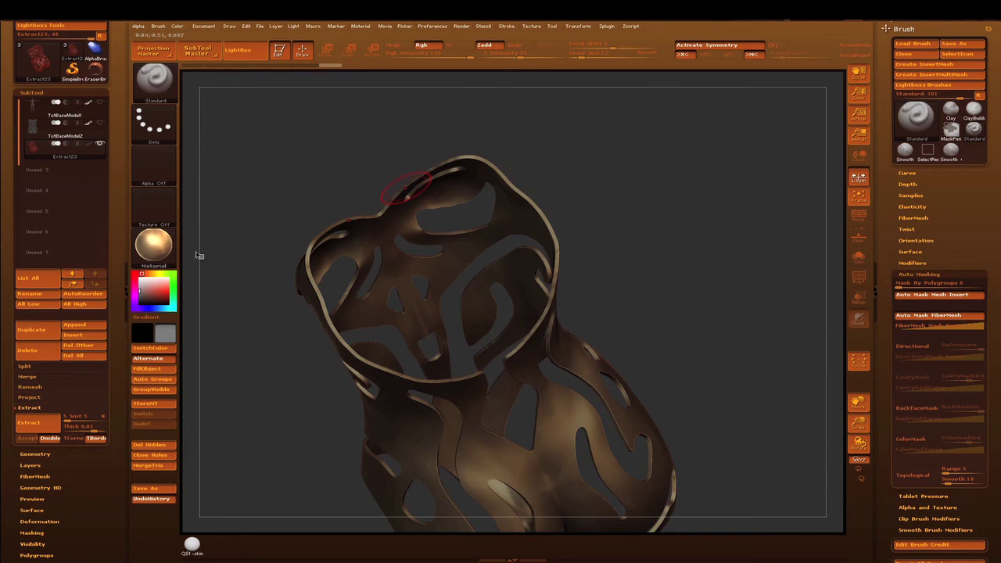
click(161, 247)
key(shift)
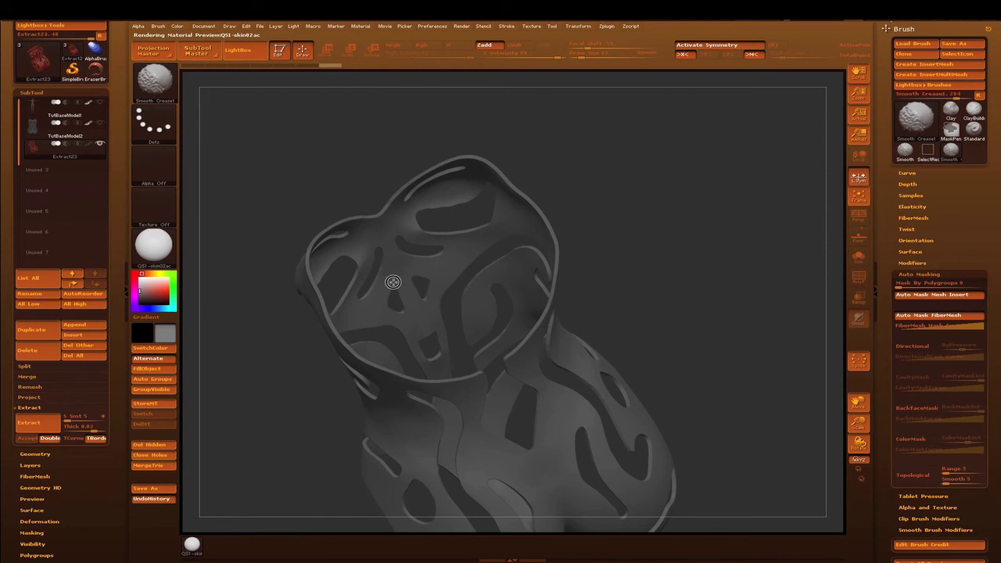
Step: Apply the dark, glossy GW_pewter material to the Extract23 shell
key(shift)
click(170, 255)
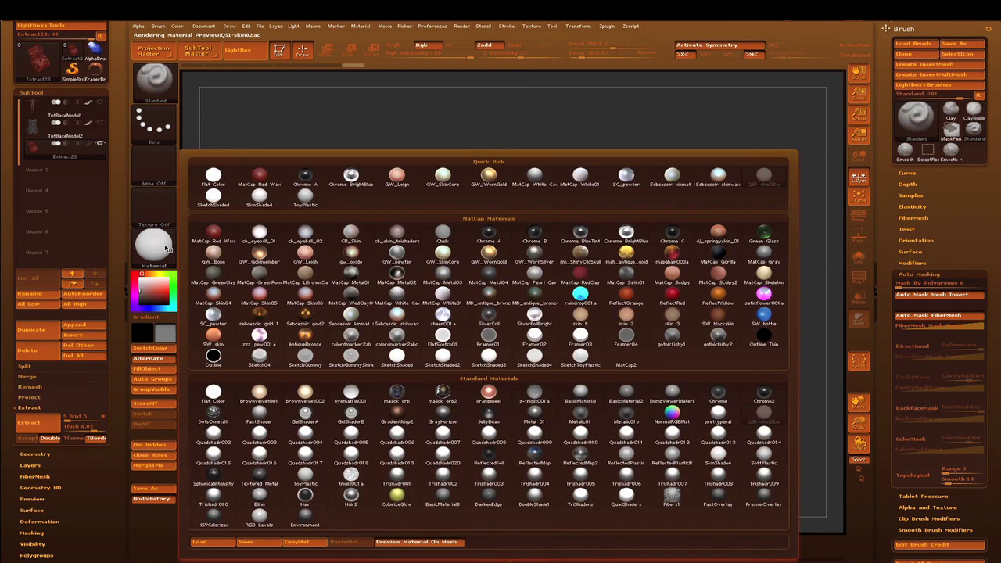
click(398, 254)
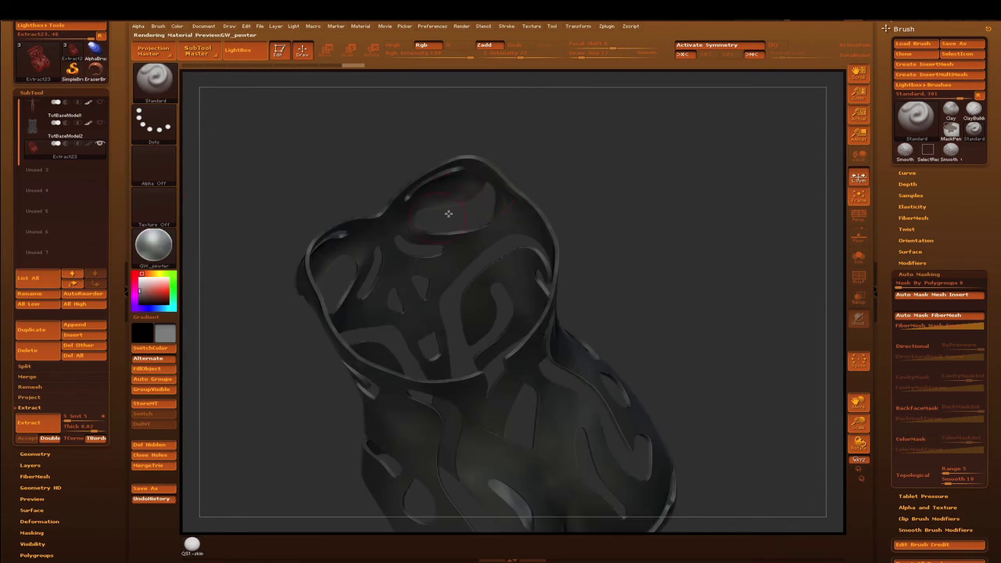
key(XF86MonBrightnessDown)
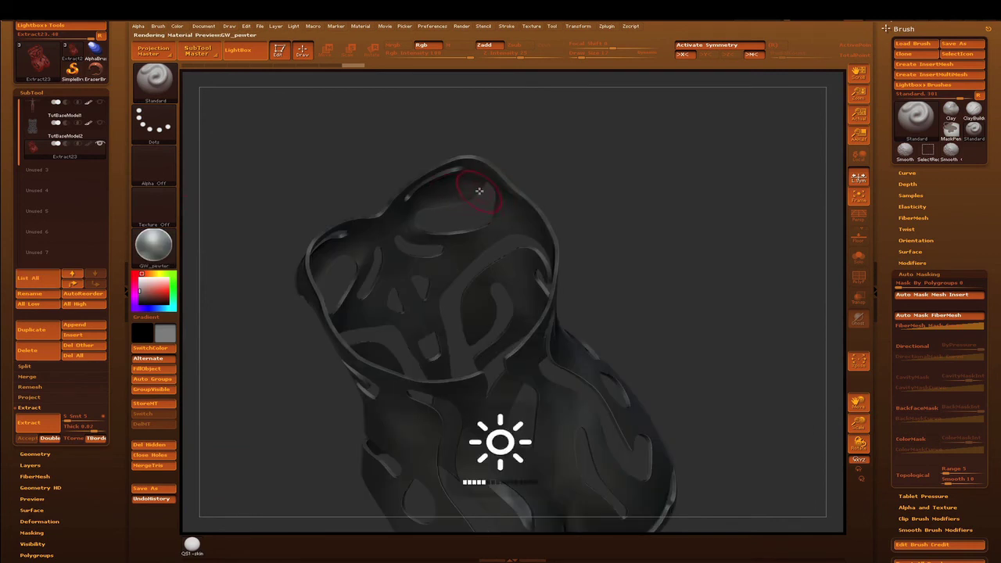
key(shift)
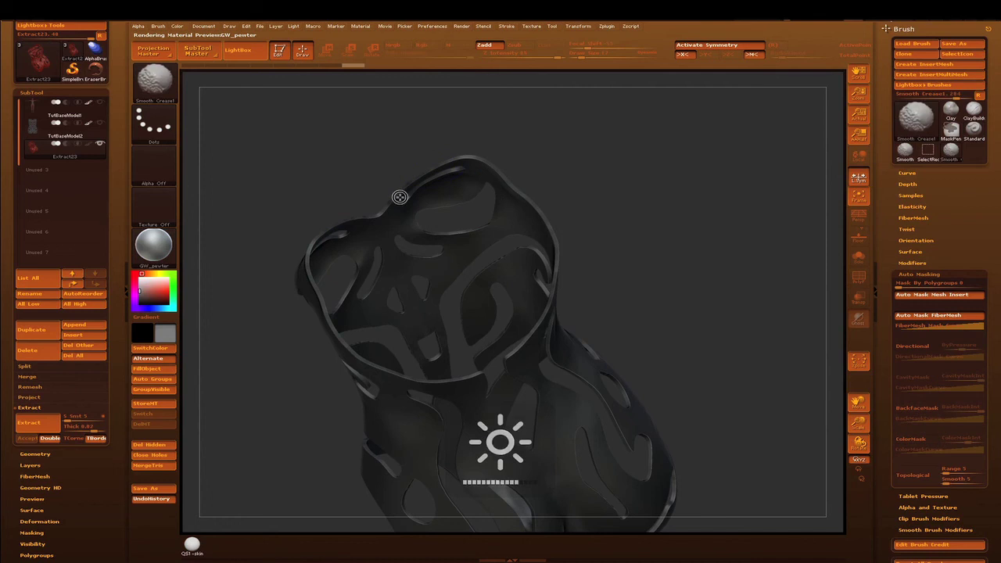
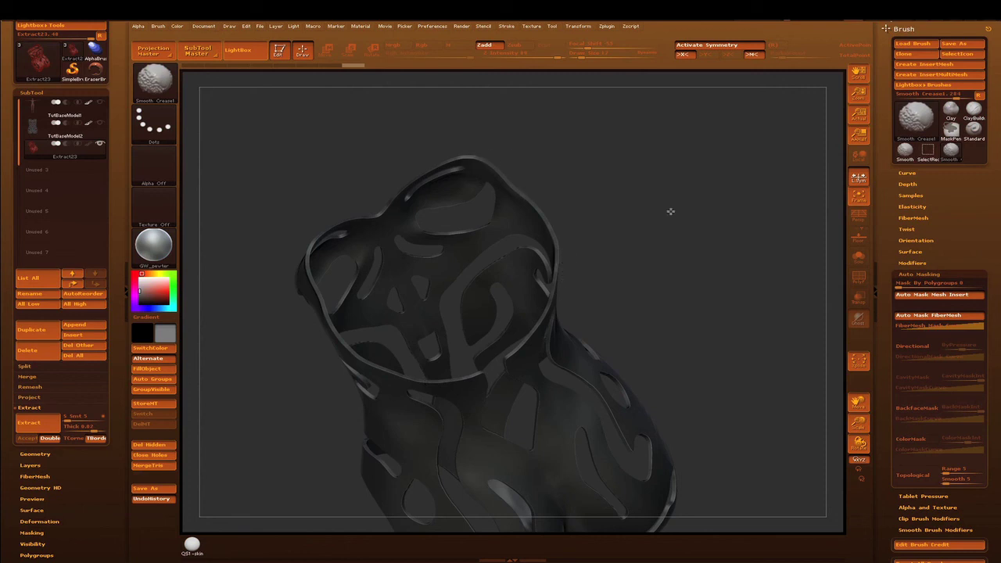
Step: Turn the armor to a new angle and switch to the Move brush
drag(730, 199, 622, 220)
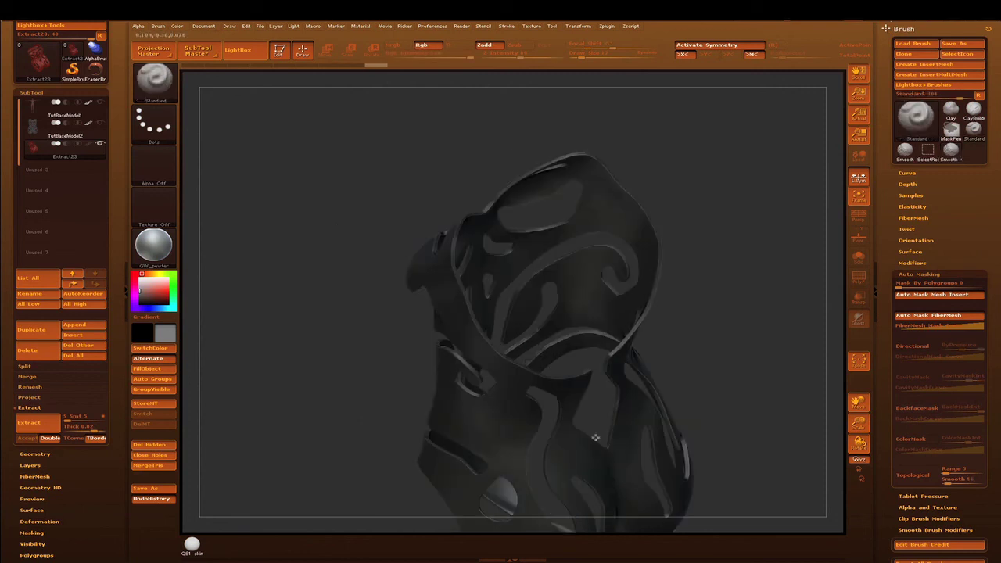
key(shift)
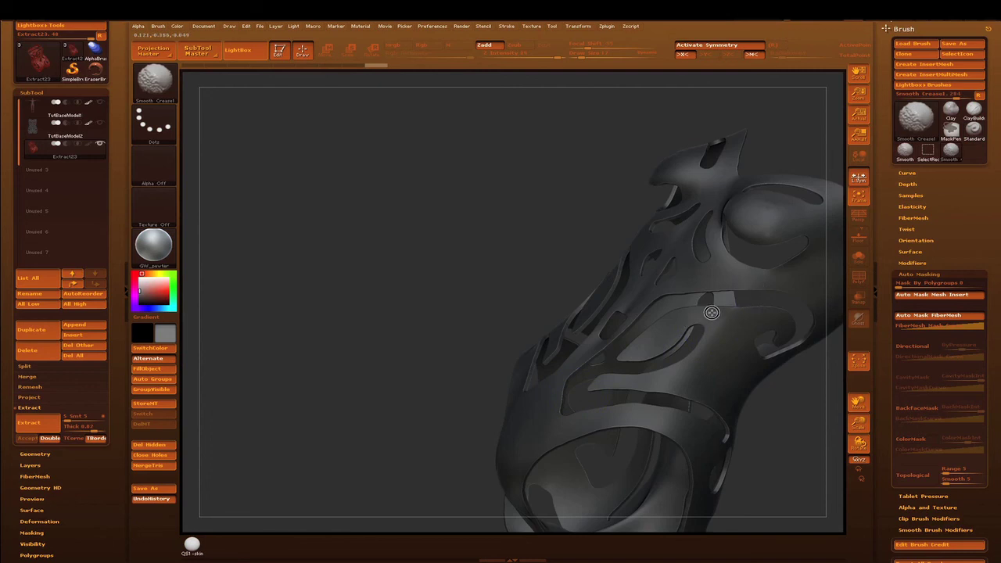
click(165, 88)
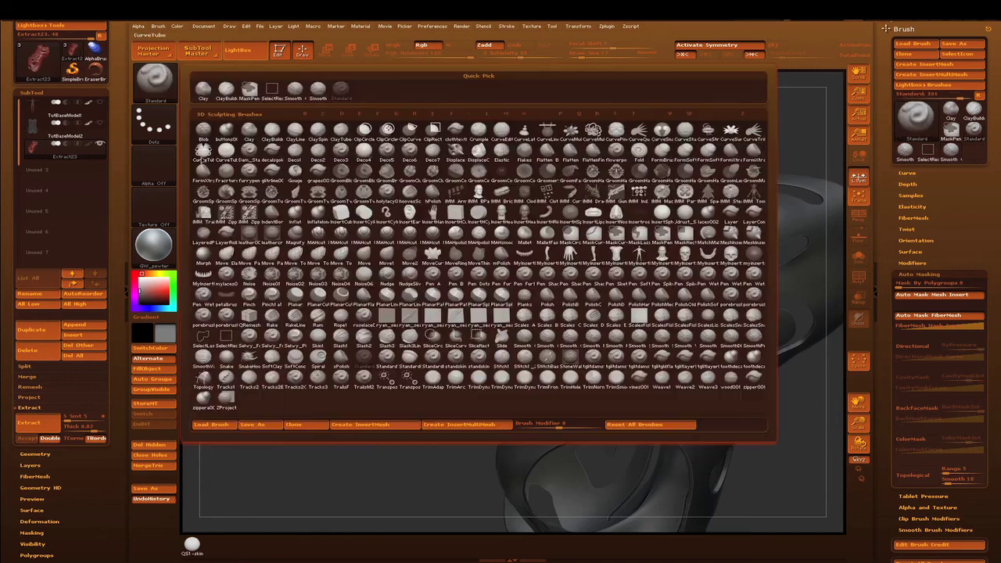
click(388, 255)
Step: Expand the brush Samples settings, then hide the brush tray for a wider canvas
drag(974, 244, 970, 208)
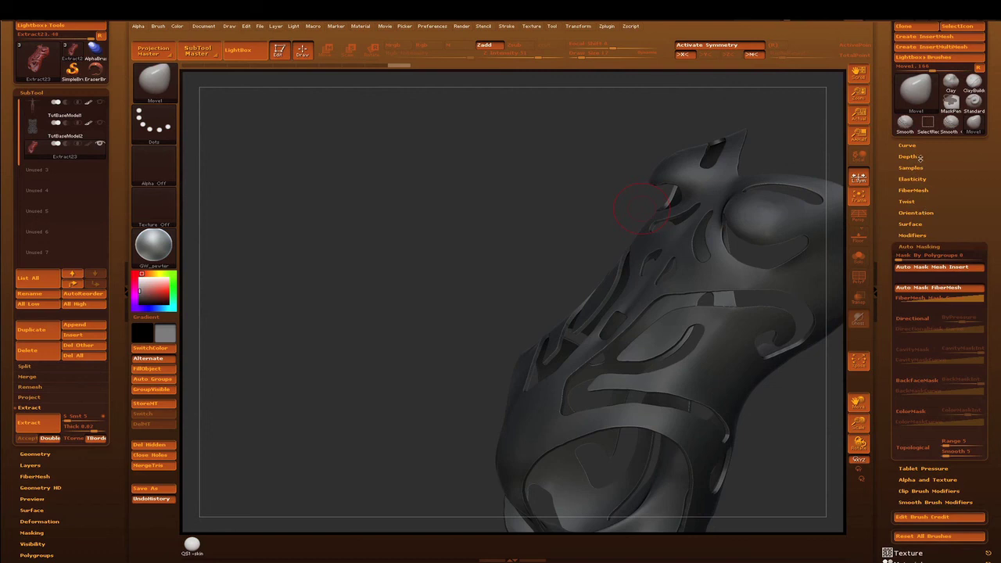
click(920, 168)
key(shift)
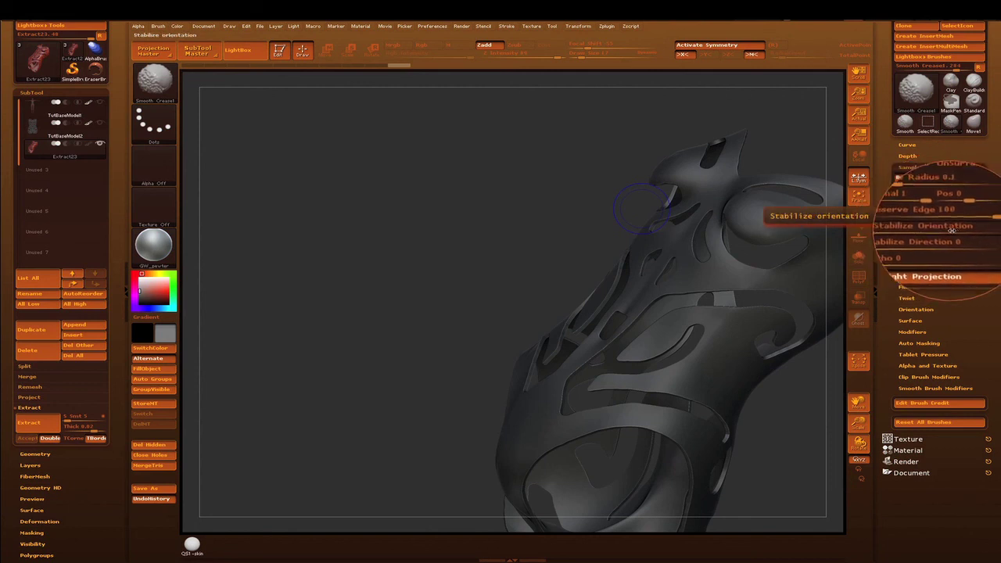
click(872, 160)
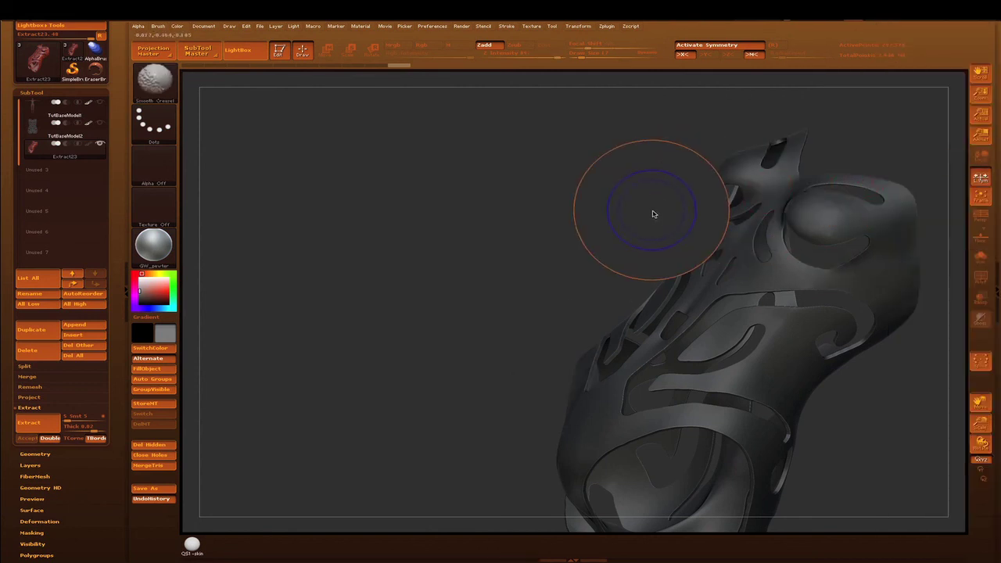
Step: Adjust the Draw Size and lower the brush's Z Intensity
drag(581, 56, 586, 56)
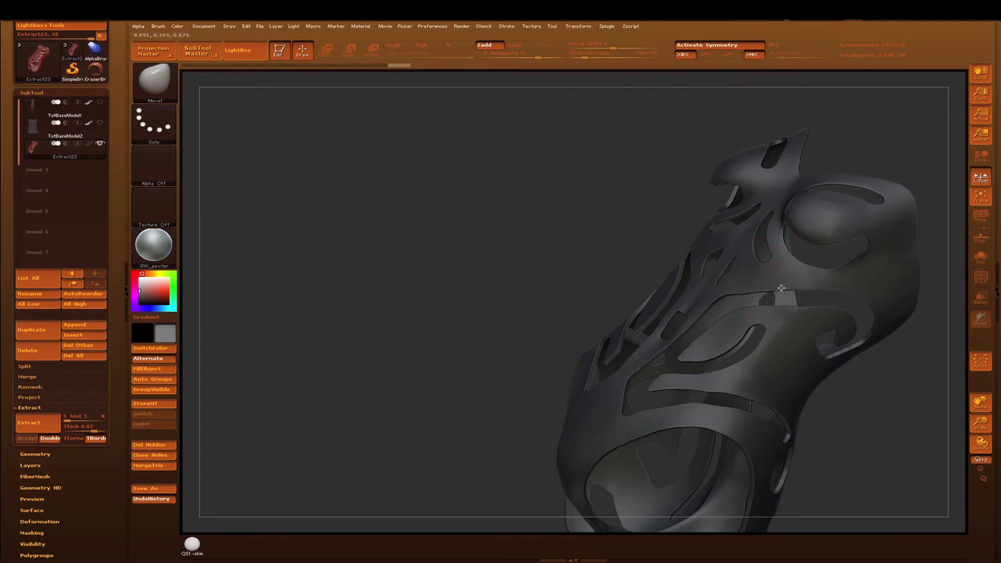
drag(583, 57, 581, 58)
key(ctrl)
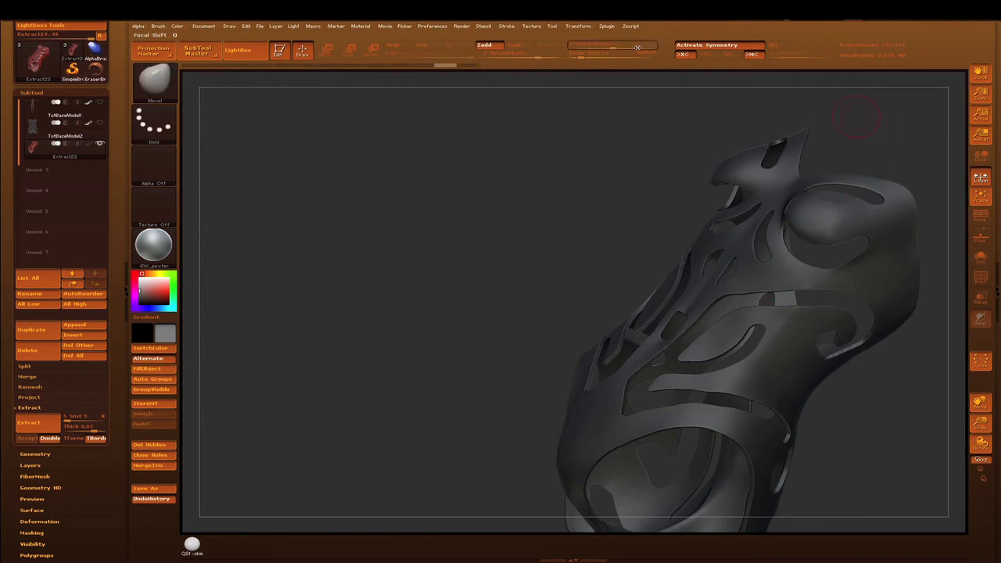
drag(538, 56, 524, 55)
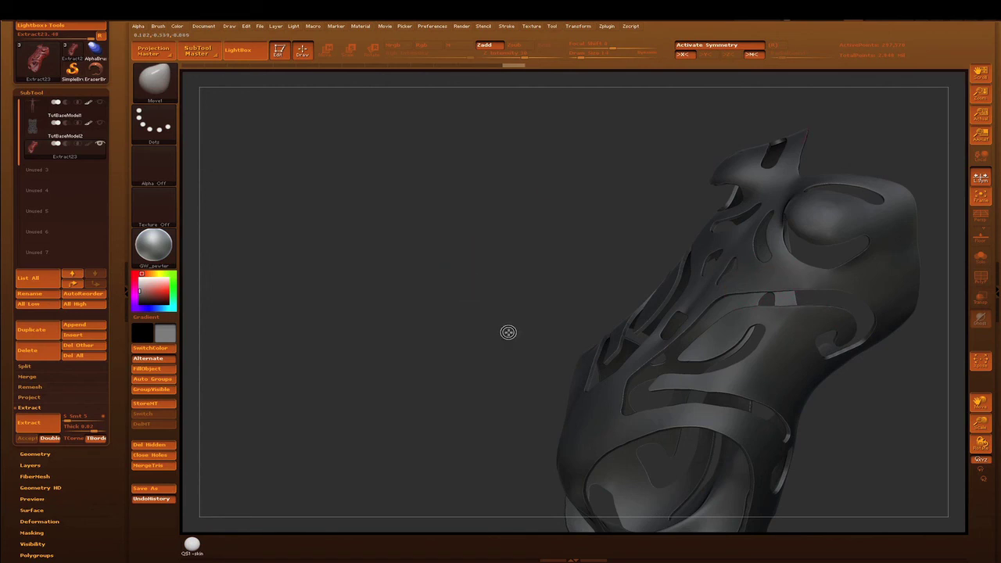
Step: Turn the armor to a straight front view and bring up the brush library
drag(507, 331, 512, 320)
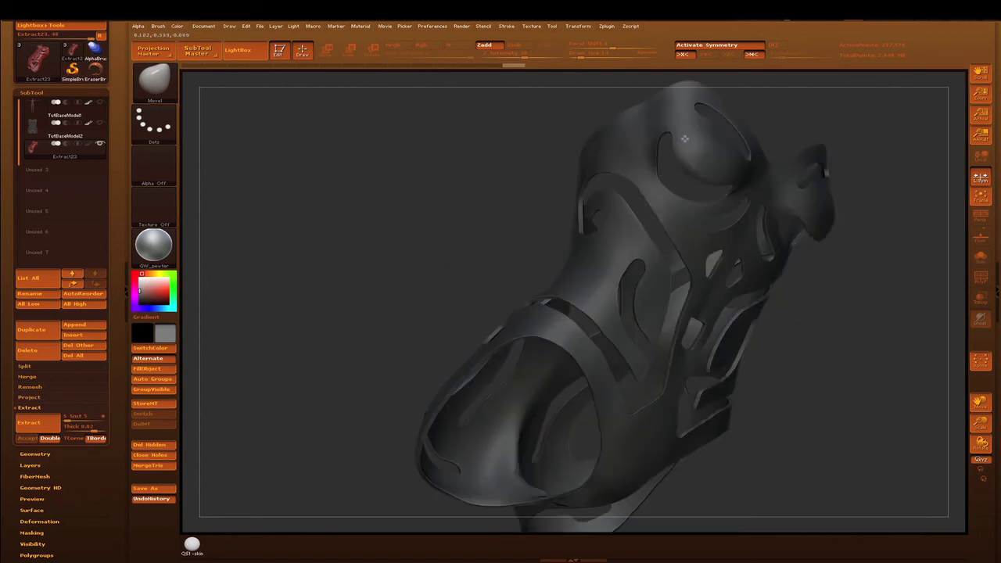
drag(684, 139, 626, 217)
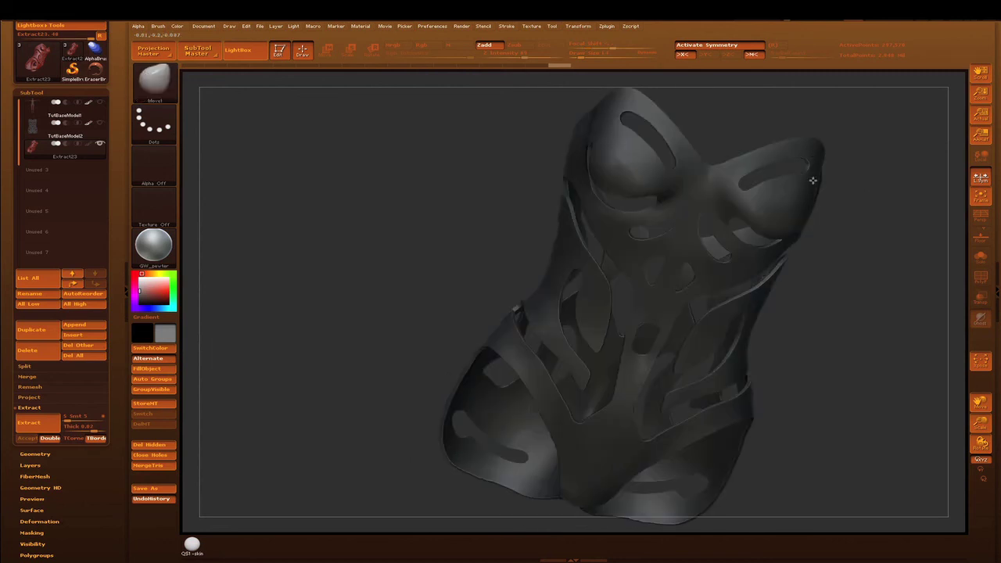
shift+drag(812, 181, 816, 177)
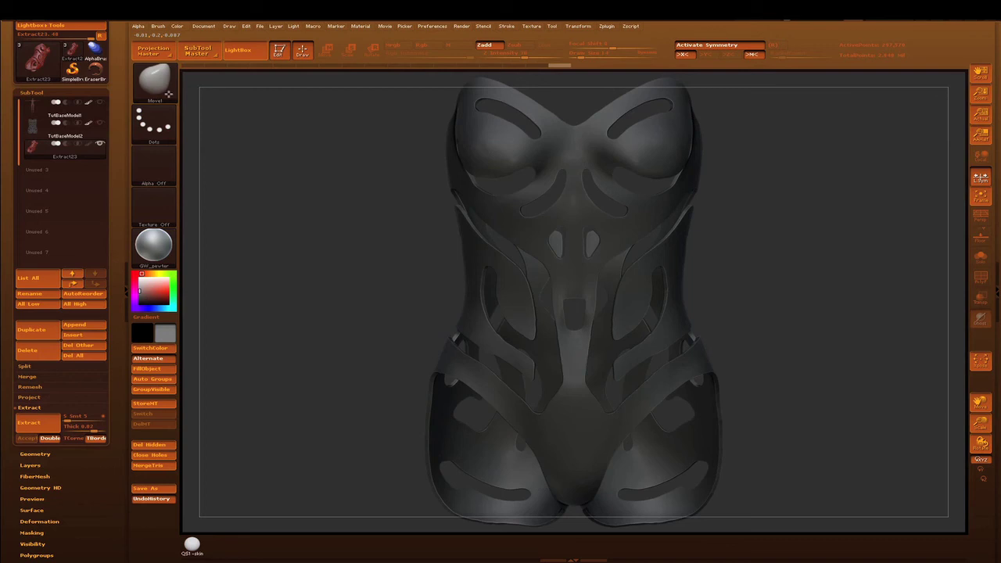
click(162, 88)
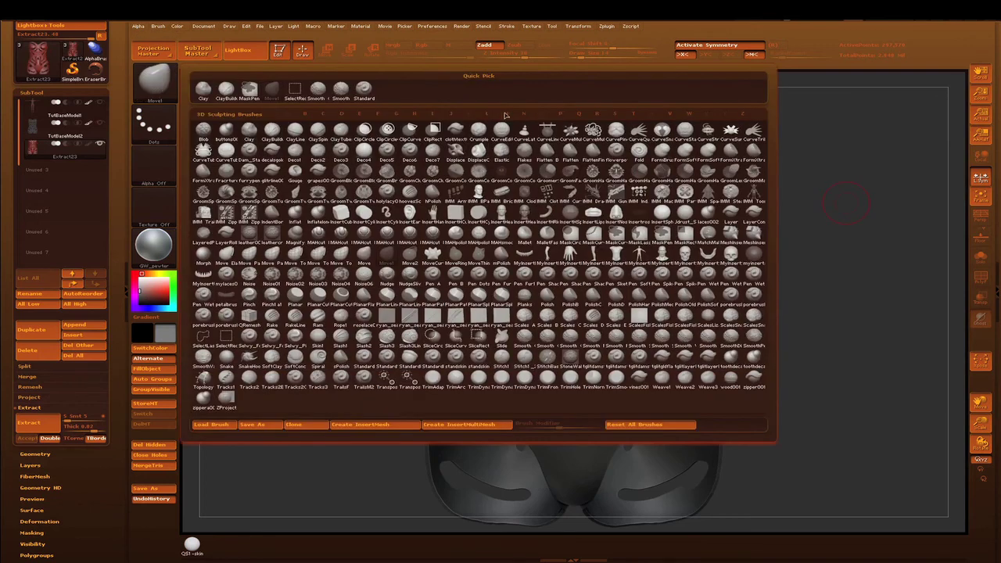
Step: Pick the MAHcut Mech B_2a1 brush at size 10 and test strokes on the upper chest
click(505, 114)
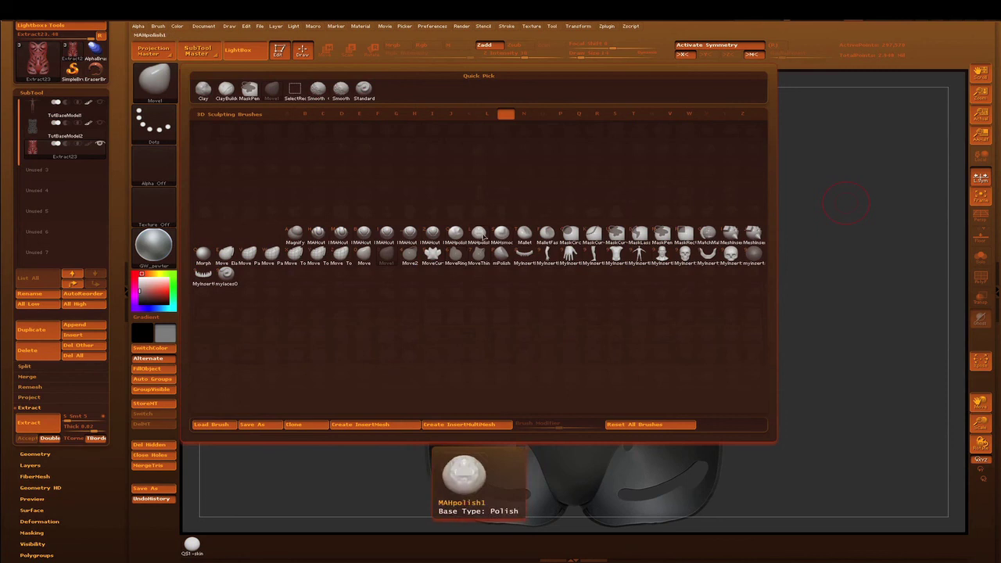
click(429, 235)
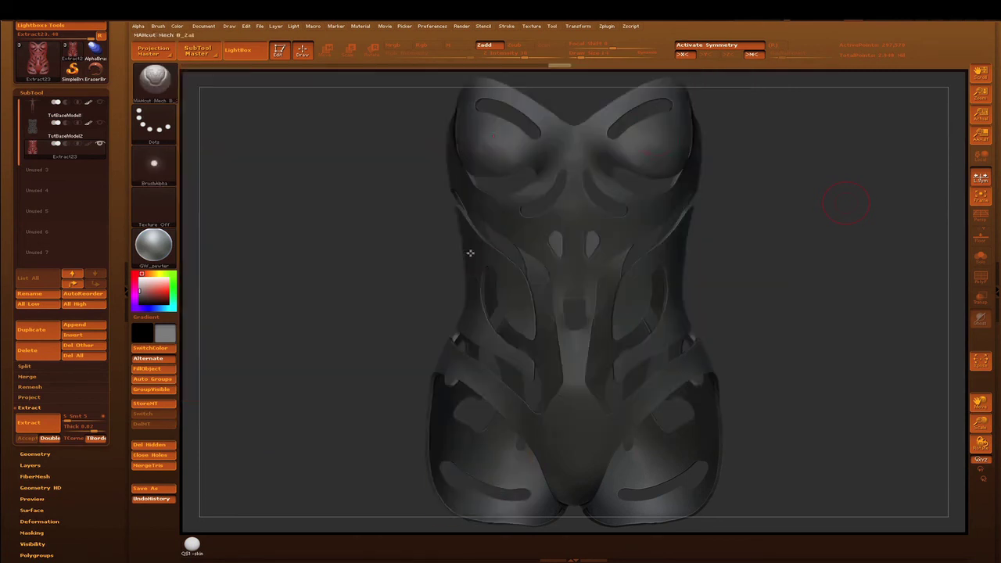
key(bracketleft)
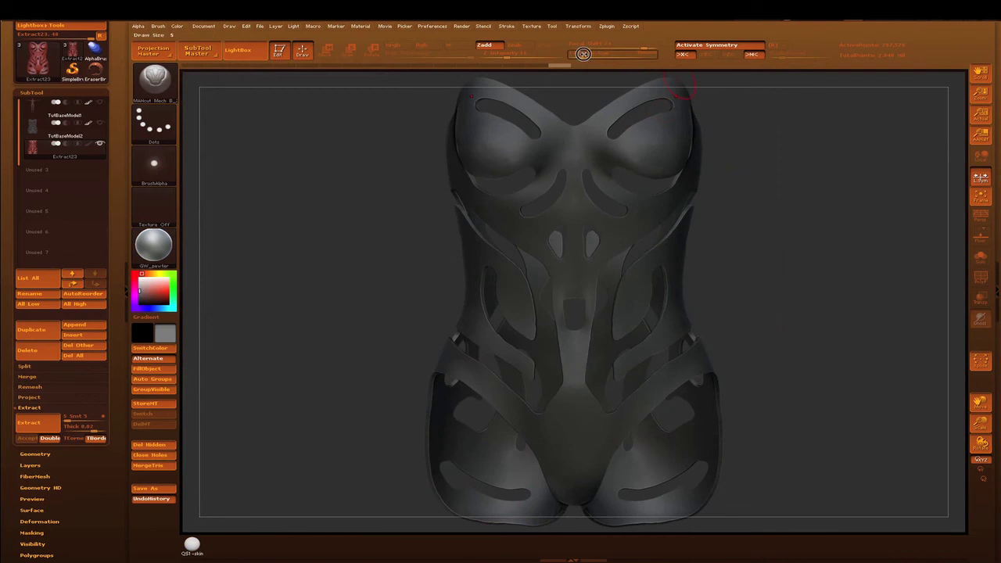
key(bracketleft)
key(bracketleft)
key(bracketleft)
mouse_move(675, 116)
mouse_down()
mouse_move(610, 161)
mouse_move(677, 159)
mouse_move(693, 134)
mouse_move(680, 92)
mouse_up()
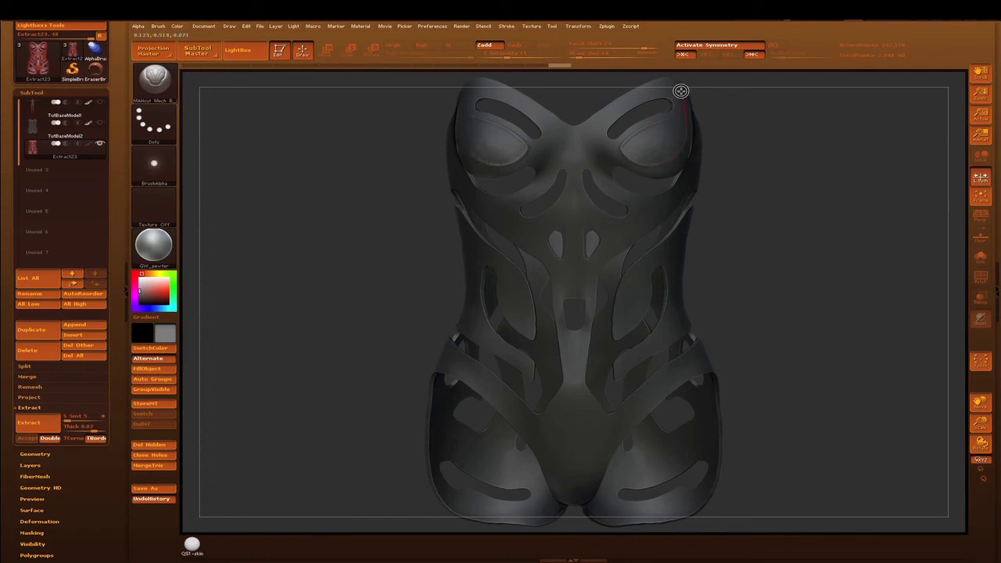
key(shift)
mouse_move(594, 132)
mouse_down()
mouse_move(583, 149)
mouse_move(587, 230)
mouse_up()
key(ctrl)
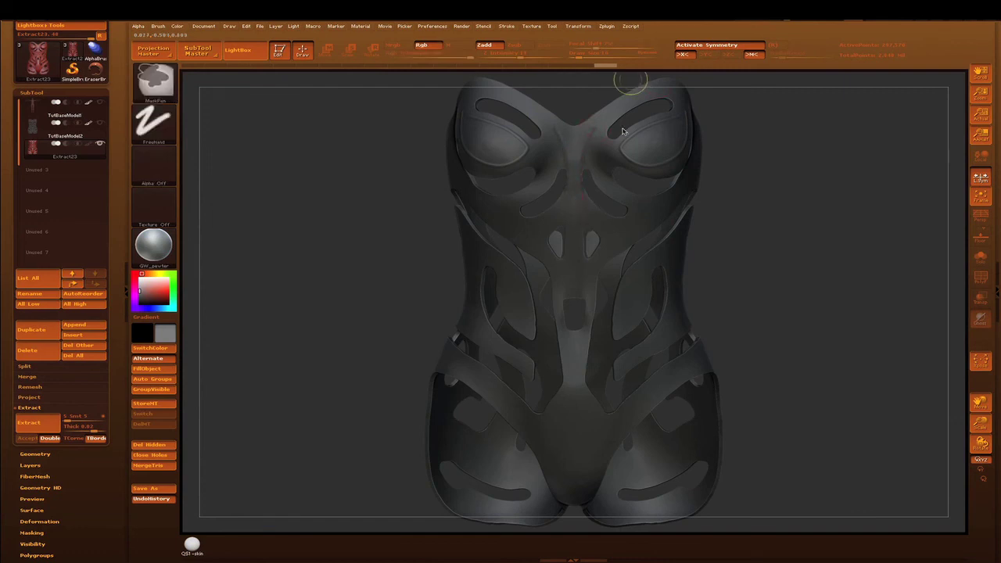
Step: Enable Zsub and carve a recessed groove down the chest centre
click(514, 44)
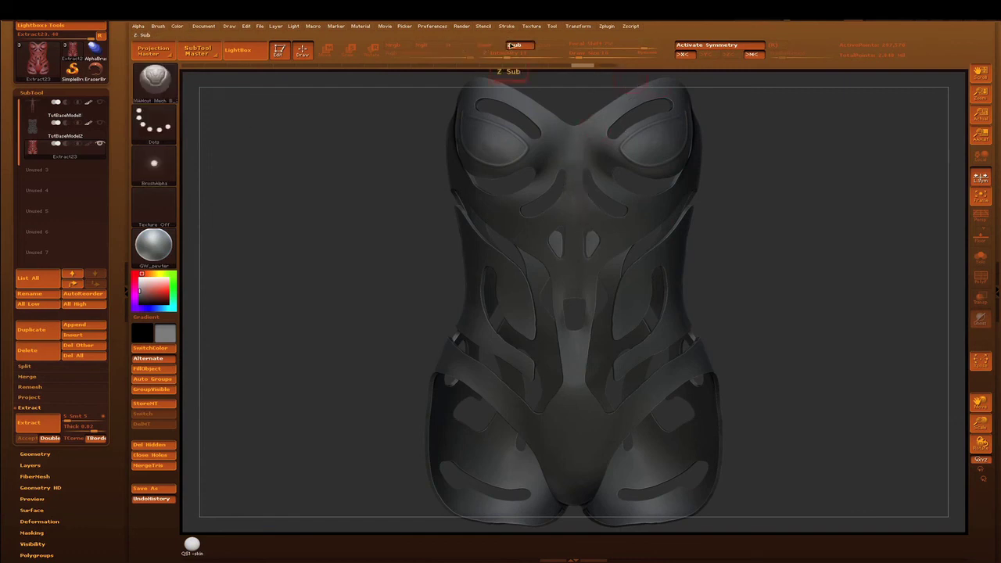
drag(588, 125, 579, 230)
key(ctrl)
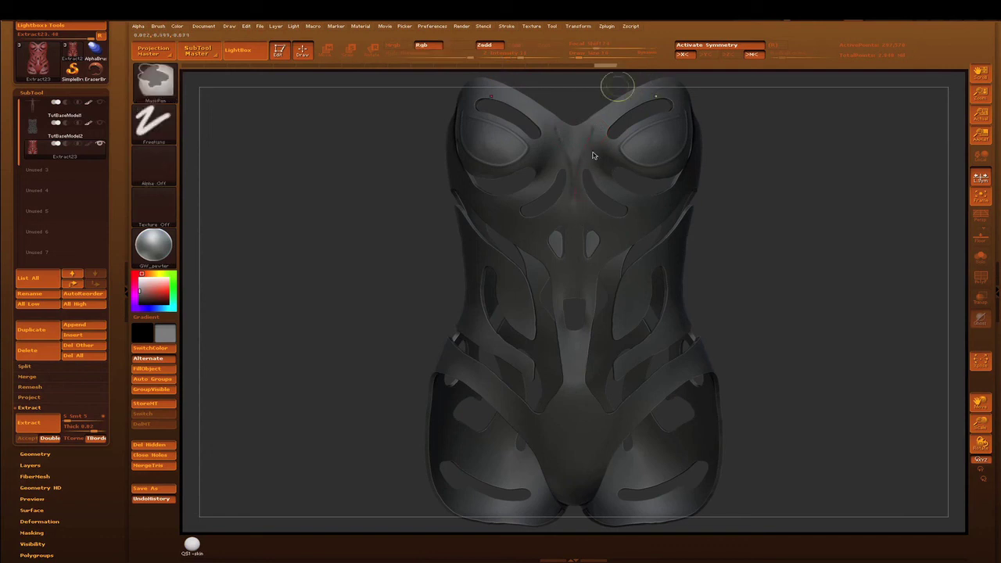
key(shift)
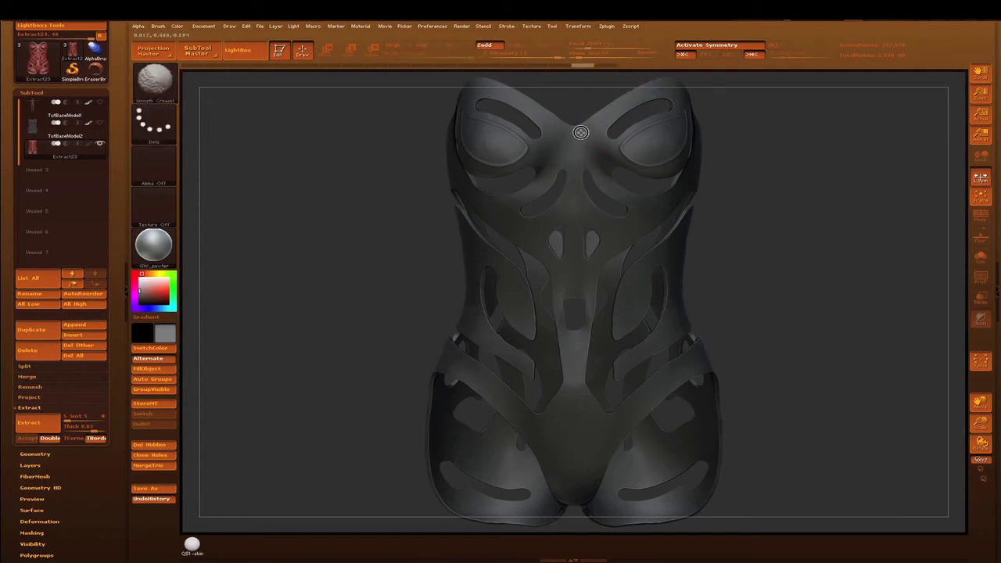
mouse_move(588, 135)
mouse_down()
mouse_move(578, 197)
mouse_move(611, 227)
mouse_move(587, 274)
mouse_up()
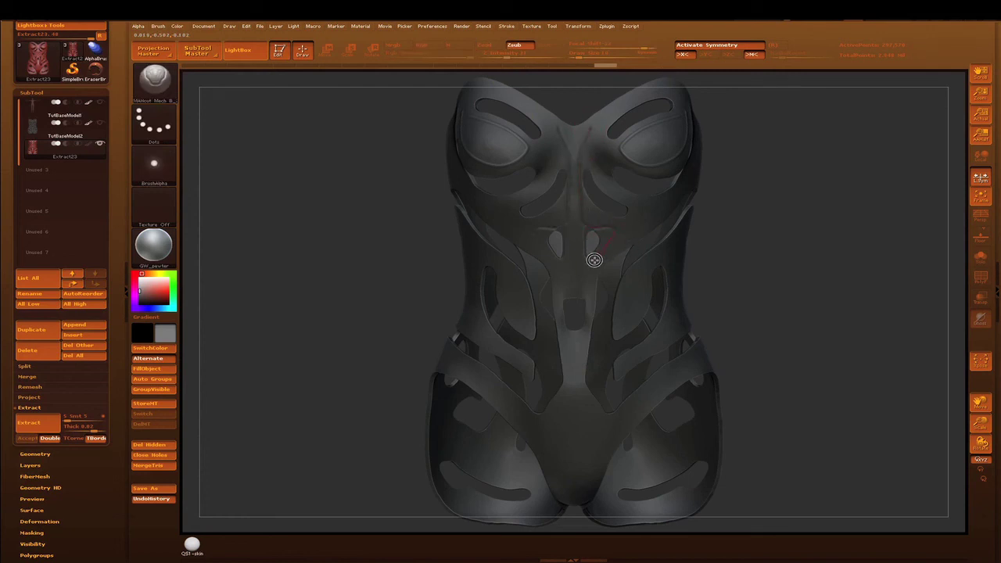
drag(588, 274, 577, 293)
key(ctrl)
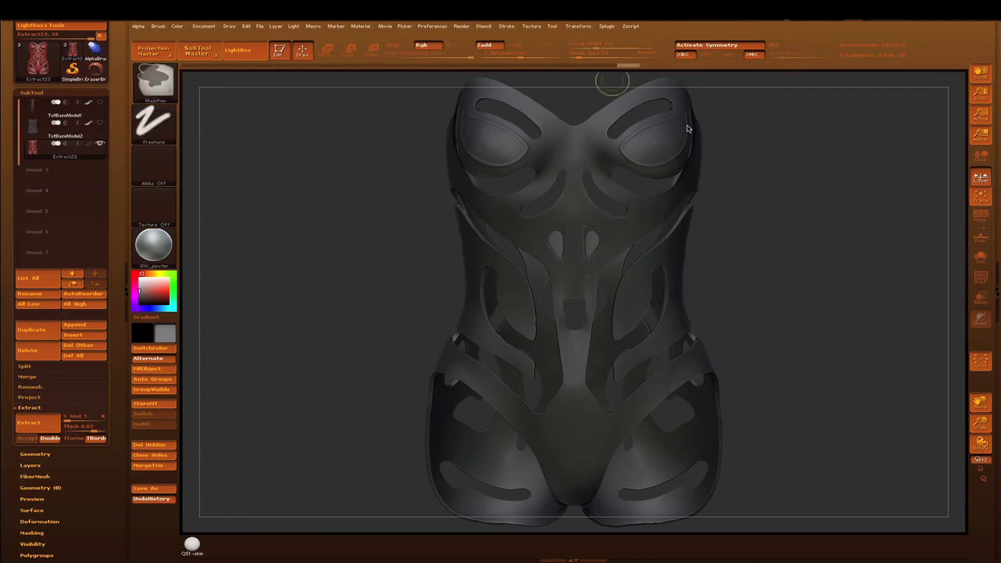
click(154, 78)
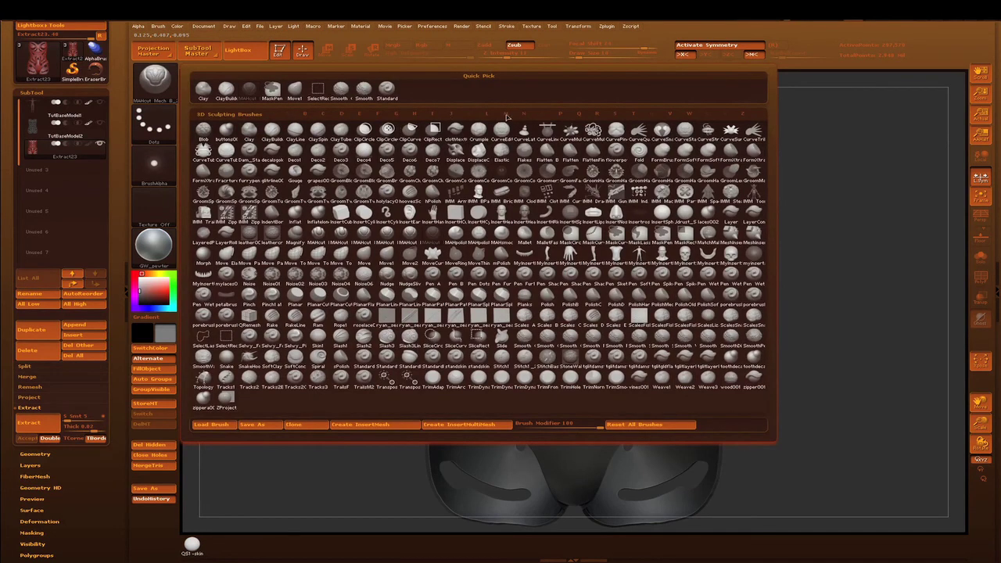
Step: Switch to MAHcut Mech B1a1, carve two diagonal chest lines, clear the mask, and show brush settings
click(506, 115)
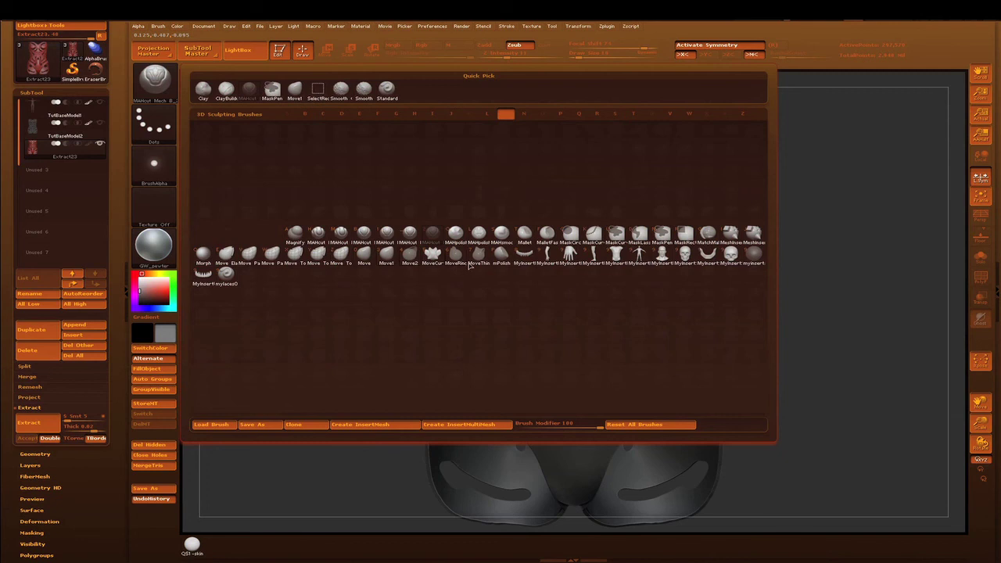
mouse_move(386, 234)
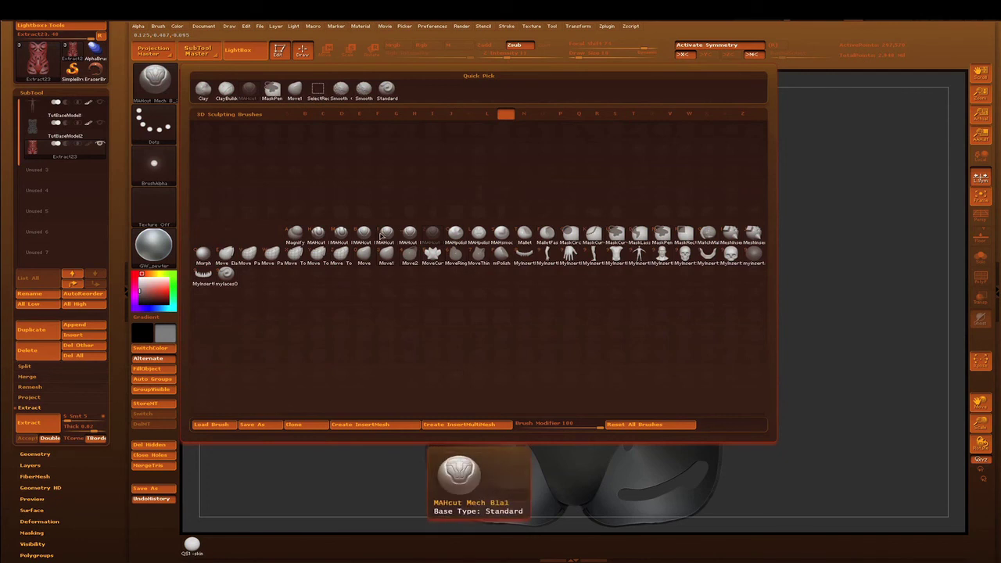
click(385, 234)
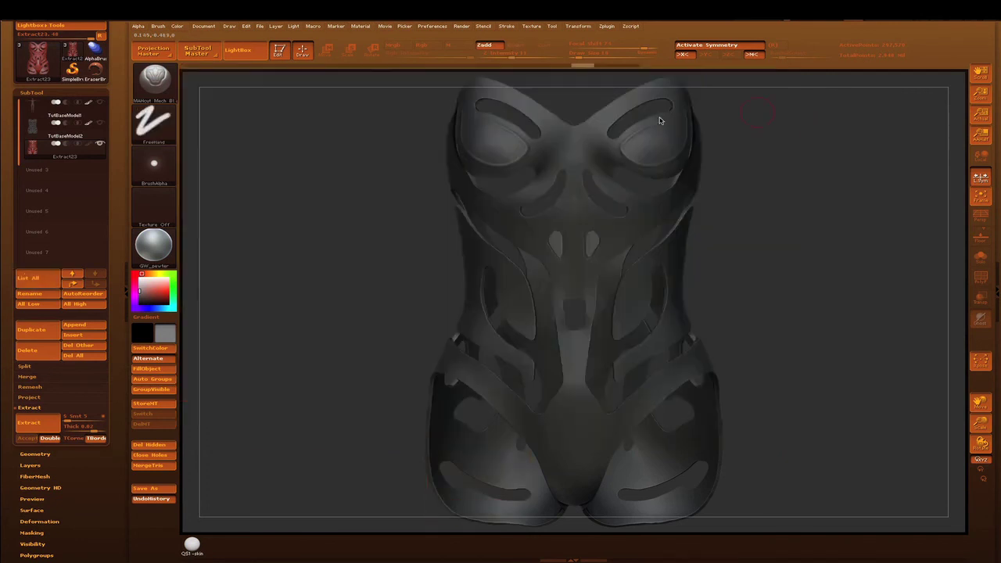
mouse_move(593, 166)
mouse_down()
mouse_move(643, 203)
mouse_move(594, 244)
mouse_up()
drag(577, 166, 637, 241)
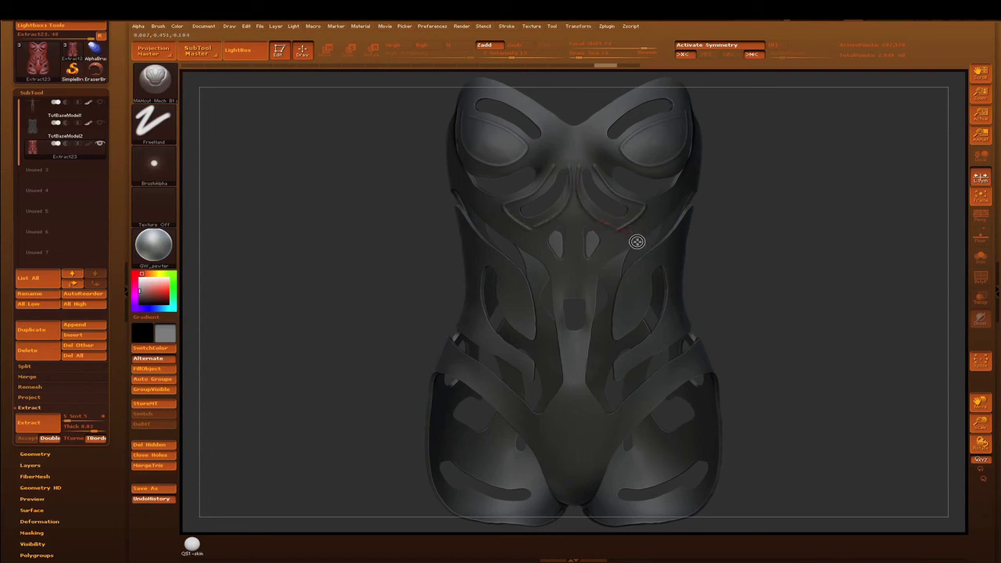
key(ctrl)
ctrl+click(562, 175)
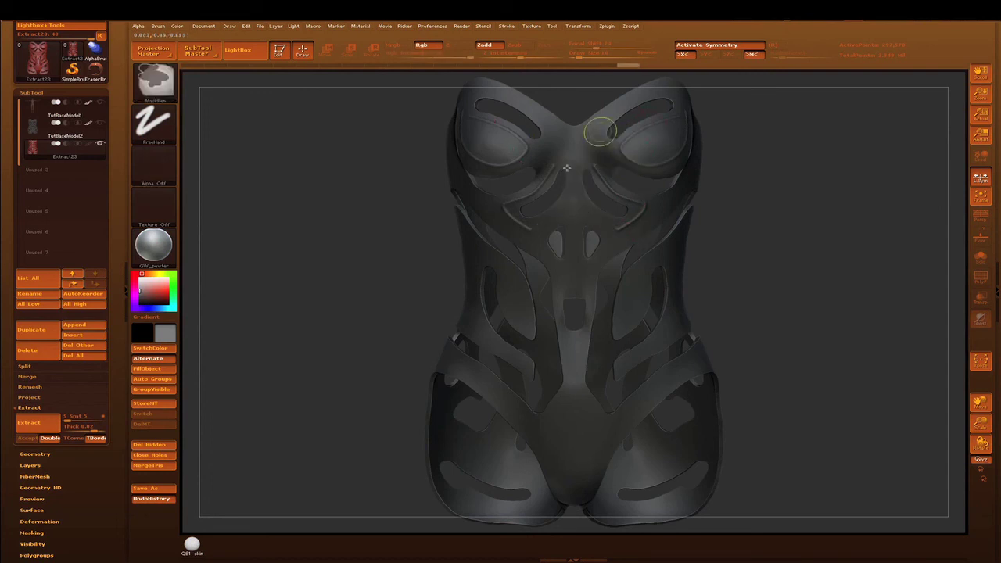
click(997, 139)
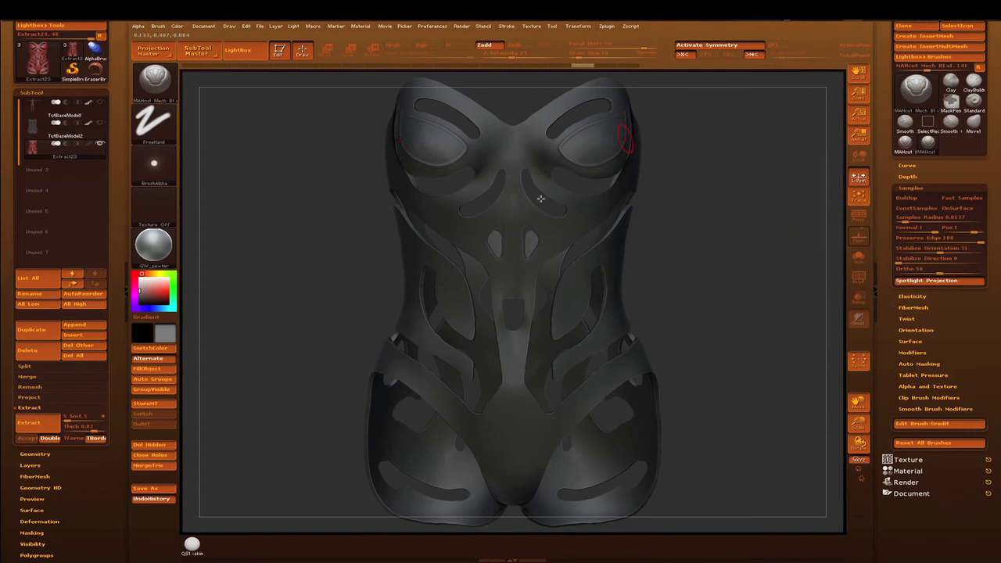
Step: Cut a line along the upper chest edge, rotate to three-quarter view, and clear the mask
mouse_move(533, 130)
mouse_down()
mouse_move(608, 94)
mouse_move(628, 105)
mouse_move(617, 118)
mouse_move(566, 108)
mouse_move(615, 97)
mouse_move(630, 113)
mouse_up()
key(ctrl)
mouse_move(726, 152)
mouse_down()
mouse_move(688, 138)
mouse_move(564, 133)
mouse_up()
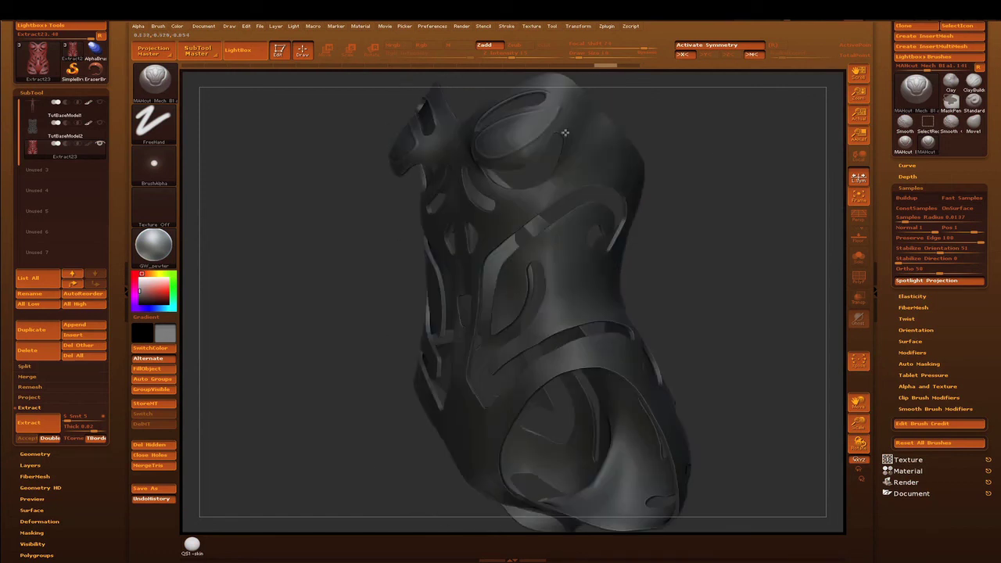
ctrl+click(723, 150)
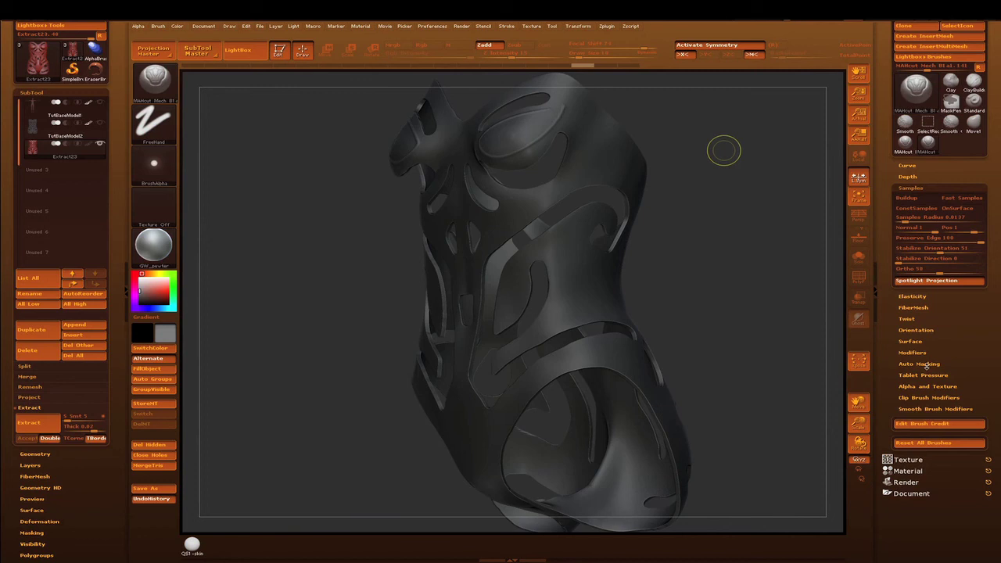
Step: Turn on BackfaceMask under Brush > Auto Masking
click(923, 351)
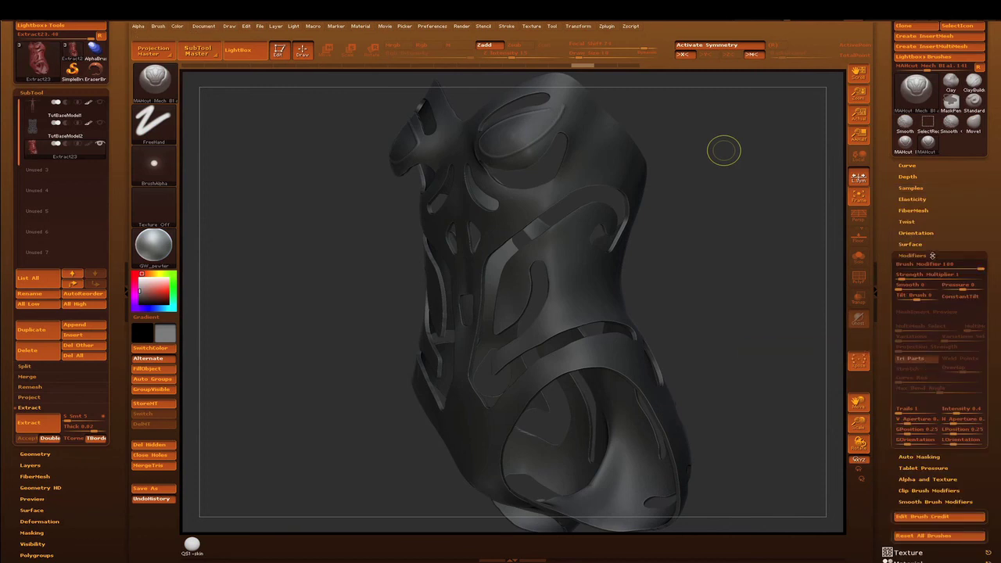
click(925, 255)
click(923, 265)
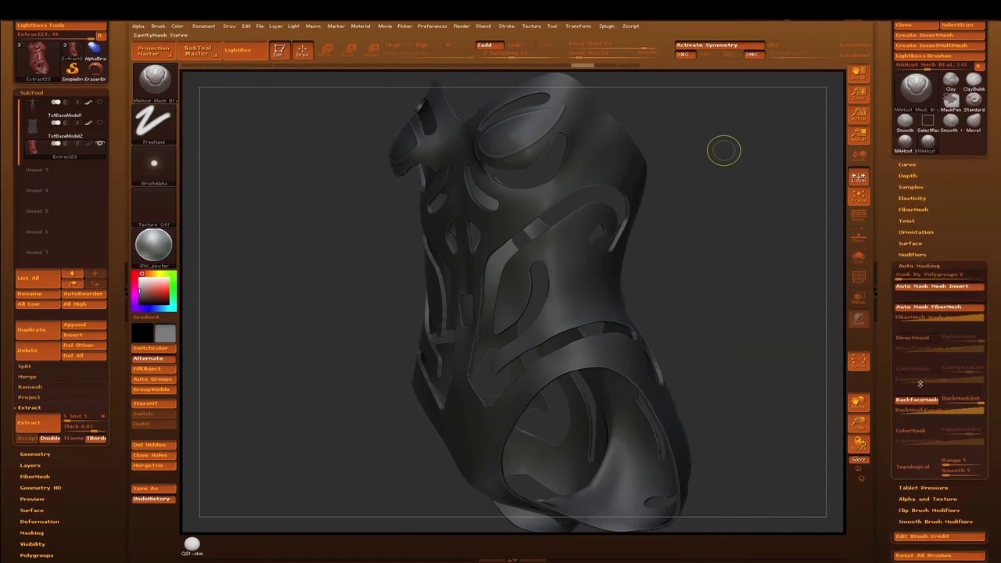
click(916, 399)
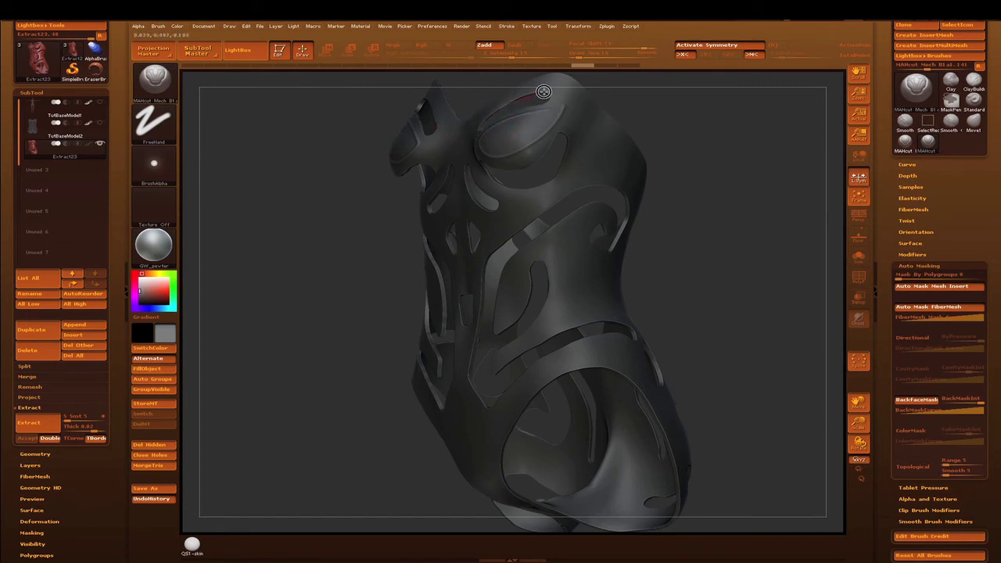
Step: Carve a groove across the upper shoulder, then snap back to front view
key(ctrl)
drag(481, 128, 493, 104)
mouse_move(528, 88)
mouse_down()
mouse_move(560, 89)
mouse_move(567, 100)
mouse_move(541, 128)
mouse_move(500, 142)
mouse_move(494, 161)
mouse_up()
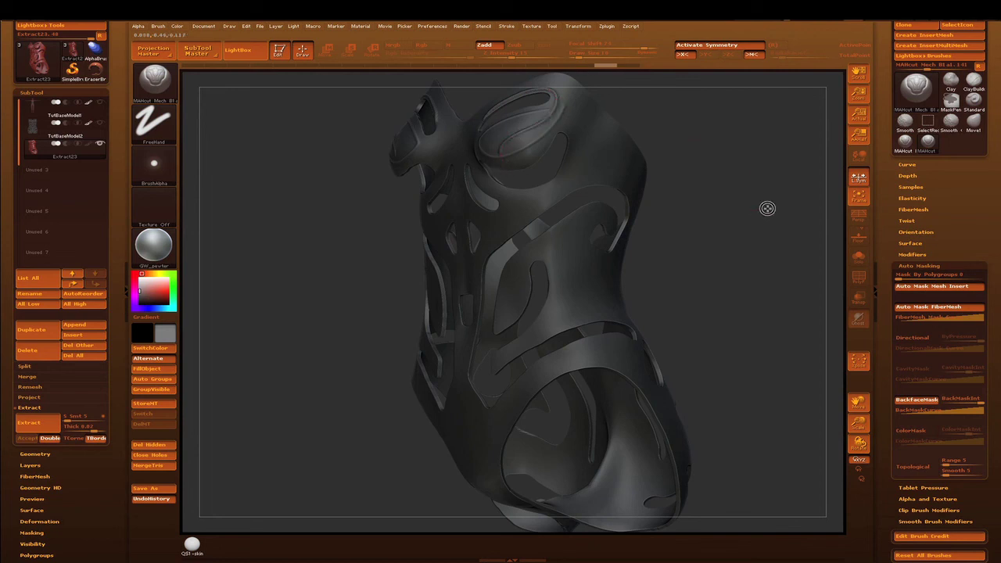
drag(768, 208, 769, 190)
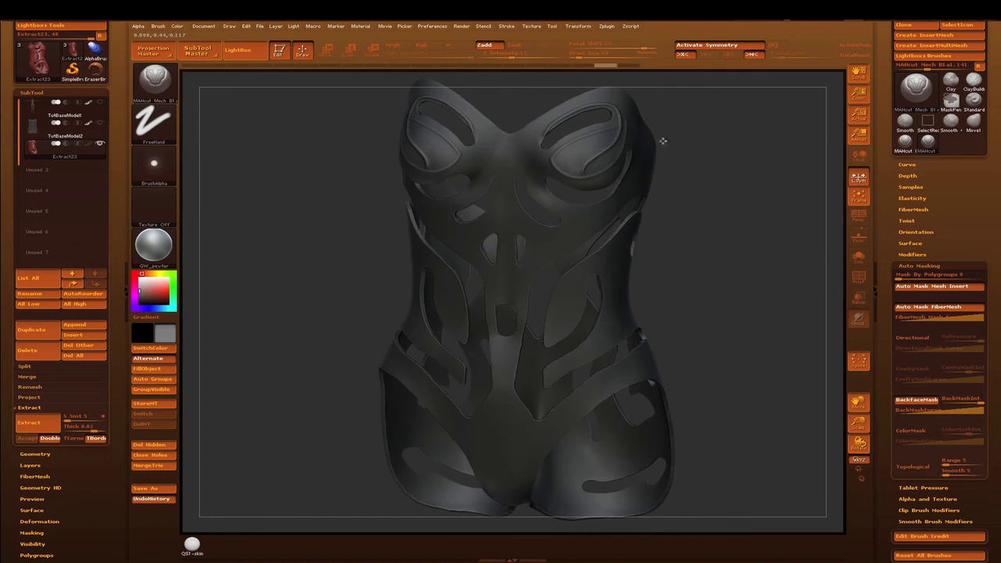
drag(604, 218, 641, 170)
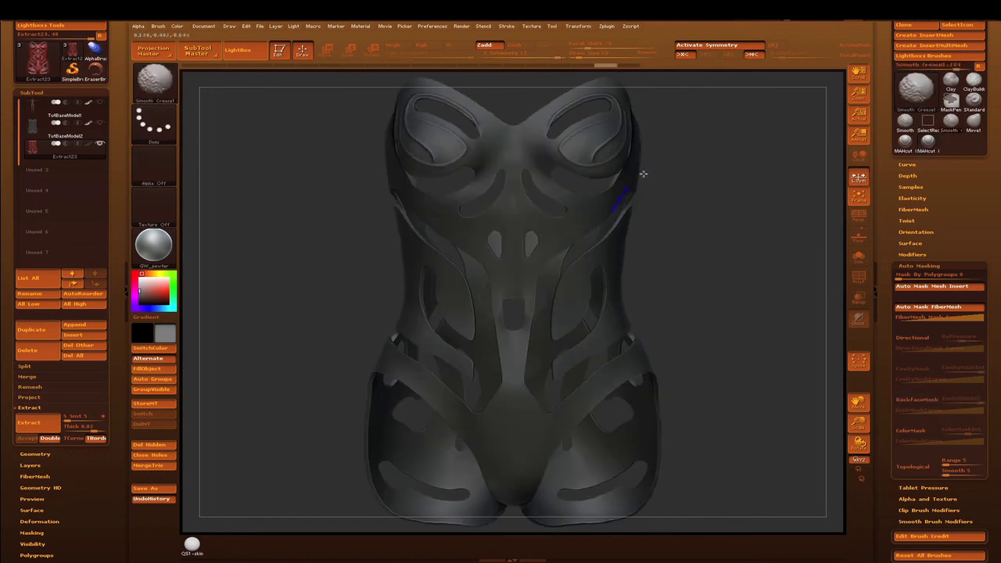
Step: At Actual size, carve symmetric waist-band grooves and soften them with Smooth Crease at intensity 13
click(859, 115)
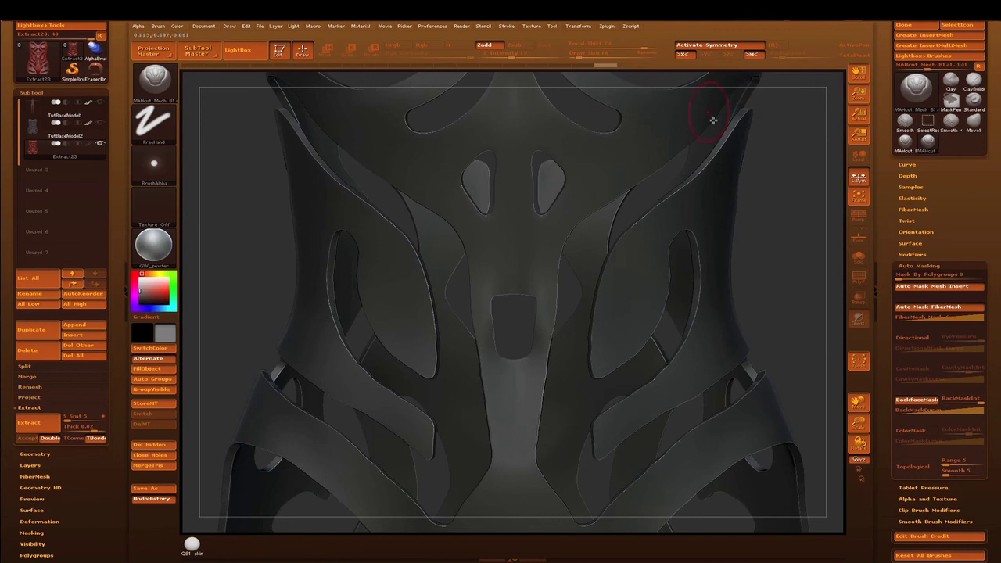
mouse_move(682, 117)
mouse_down()
mouse_move(586, 200)
mouse_move(541, 279)
mouse_move(513, 442)
mouse_up()
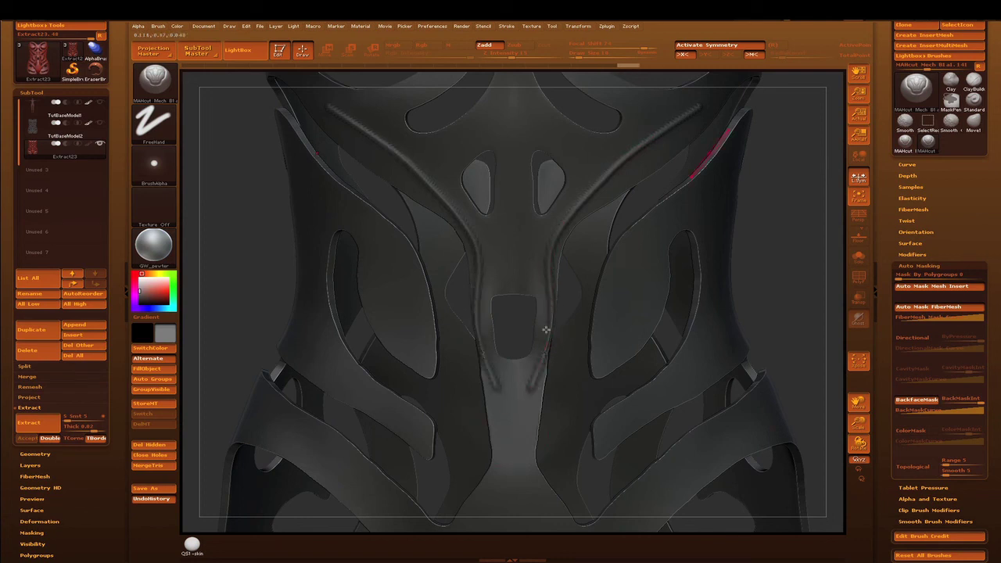
key(shift)
key(shift)
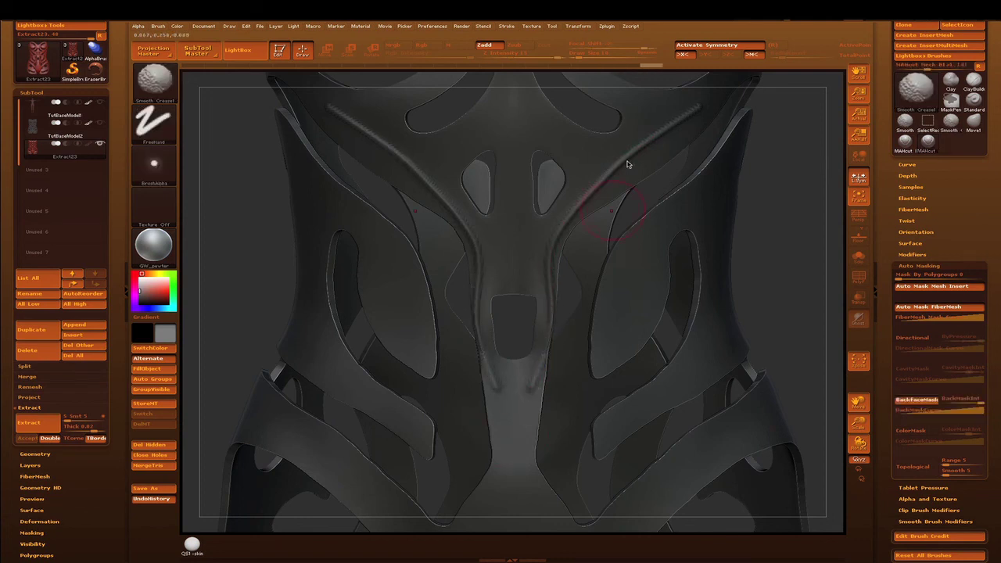
key(shift)
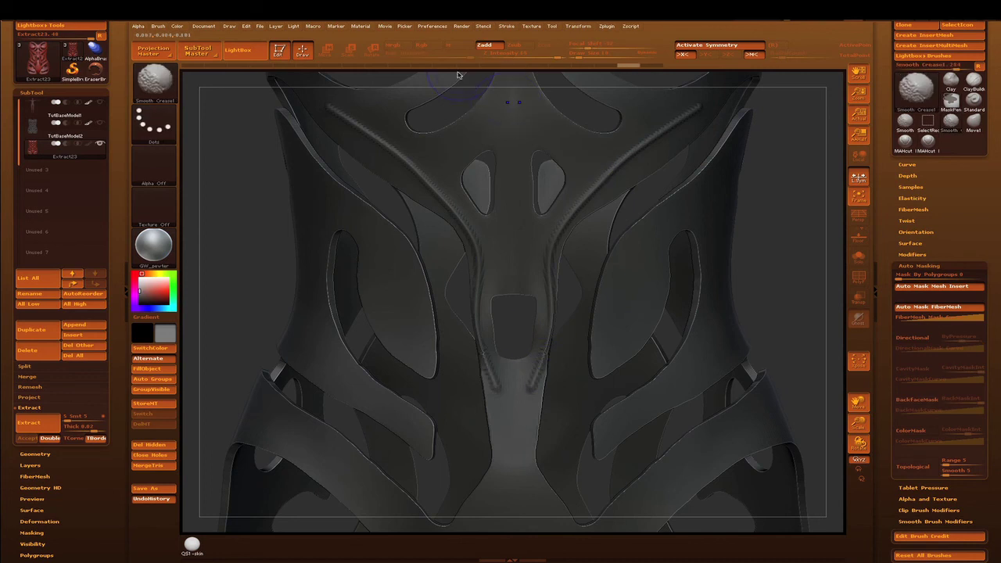
click(519, 54)
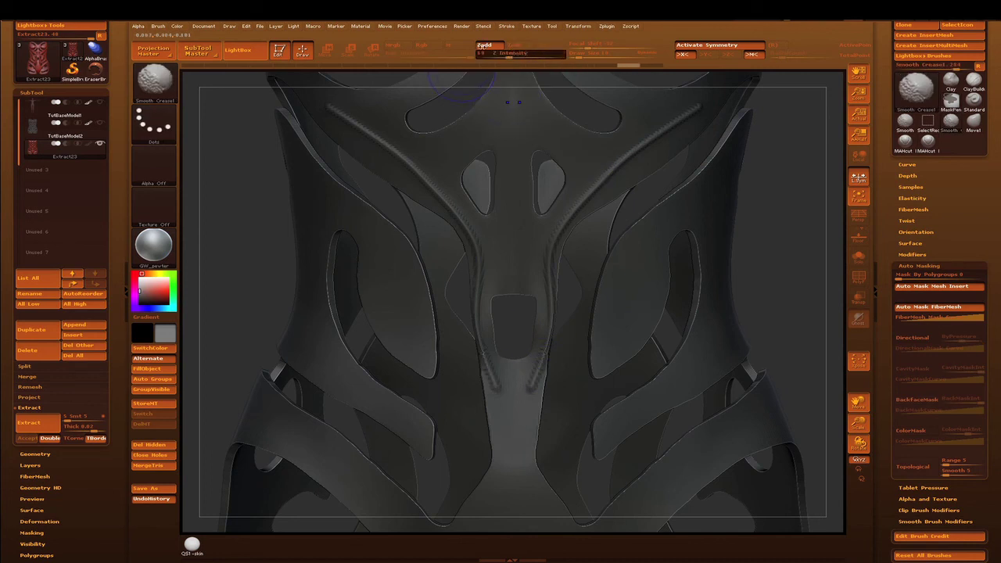
drag(592, 306, 608, 352)
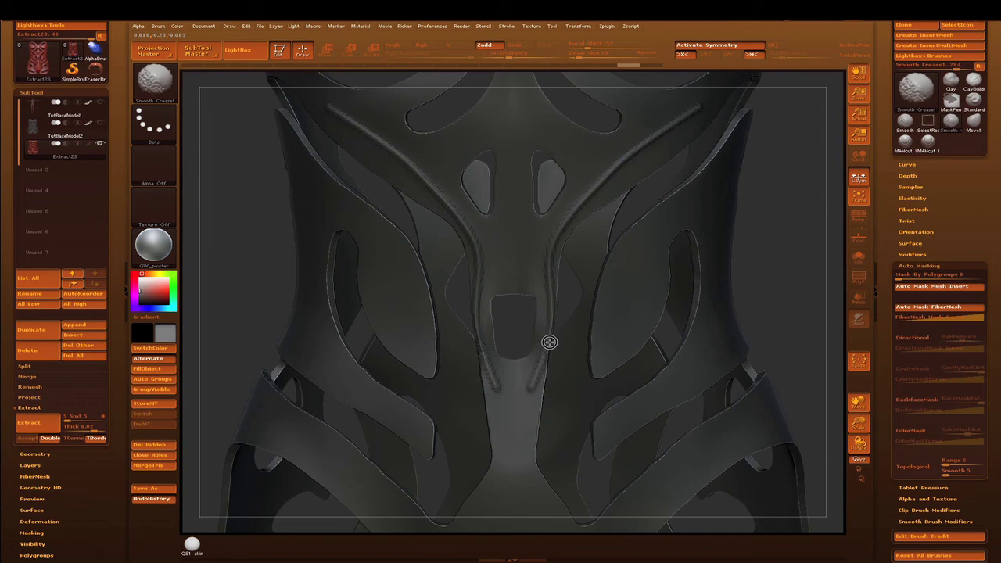
Step: Return to the MAHcut brush, view at AAHalf, and save the project
key(b)
key(m)
key(a)
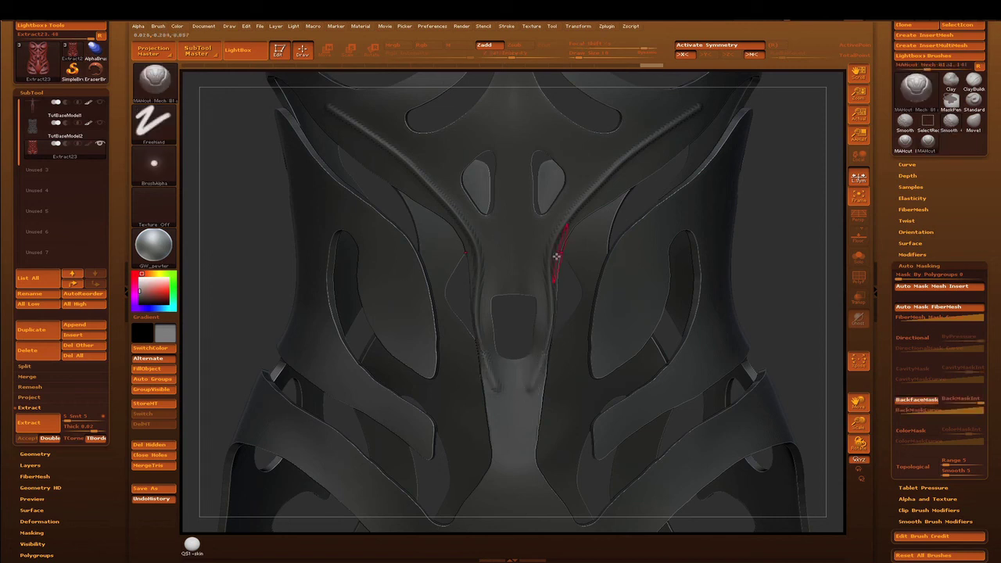
click(858, 134)
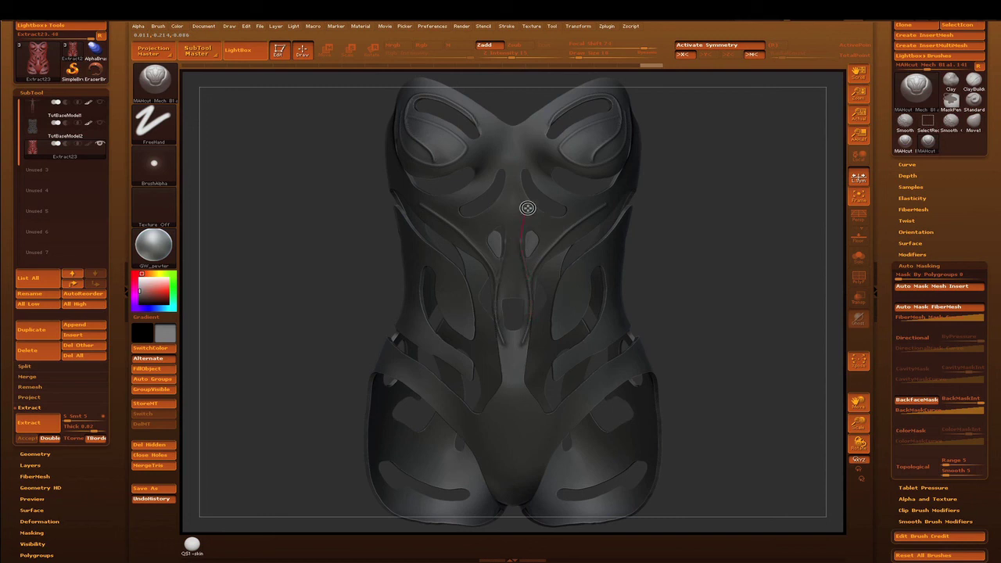
key(ctrl+s)
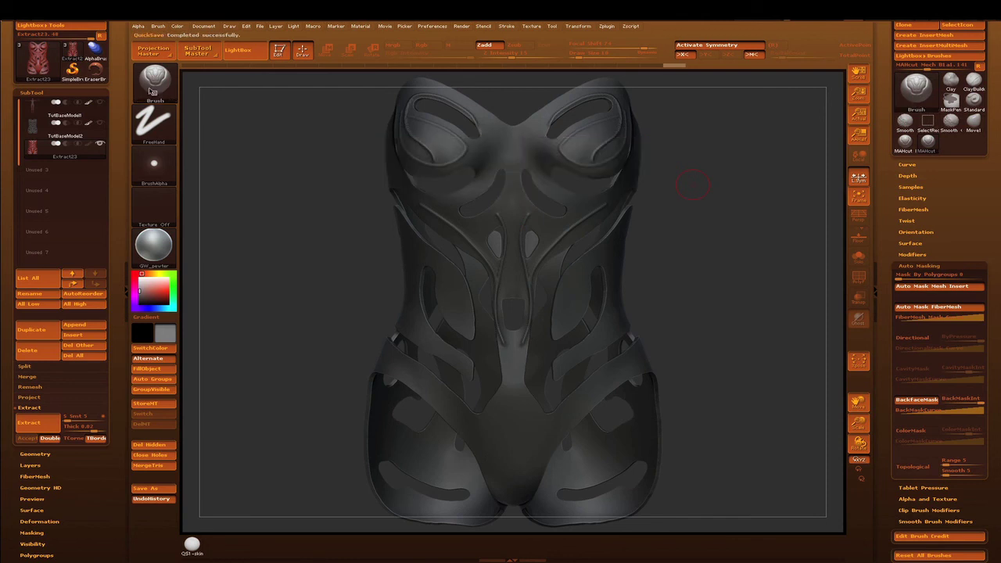
Step: Pick Pen Fur1 from the P-filtered brush picker and set its Draw Size to 1
key(b)
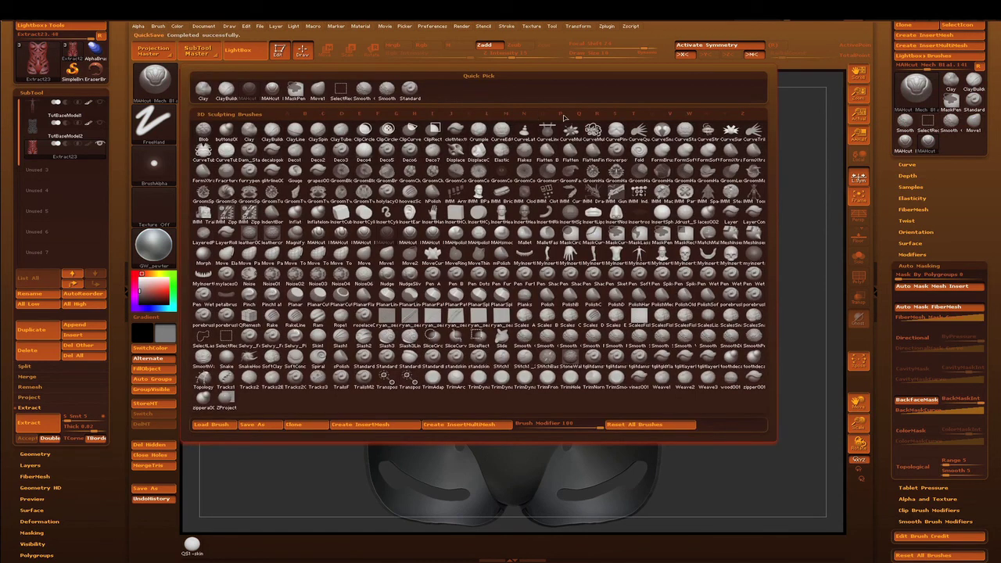
key(p)
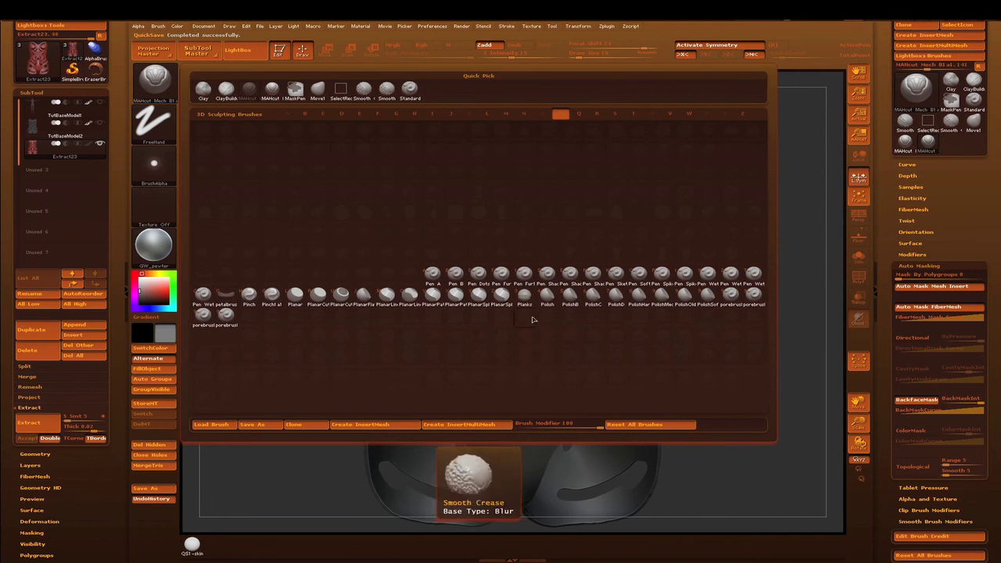
click(525, 275)
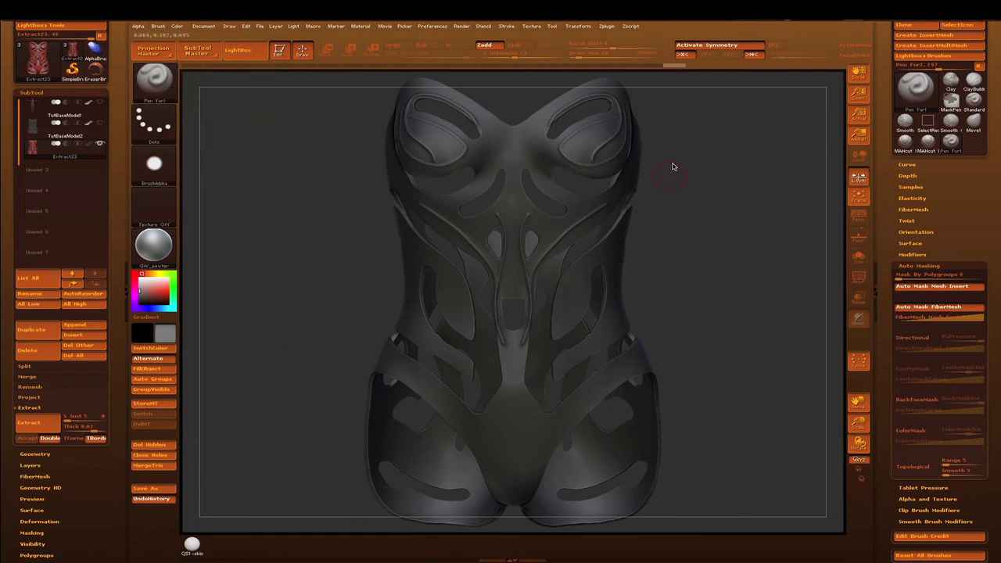
click(911, 187)
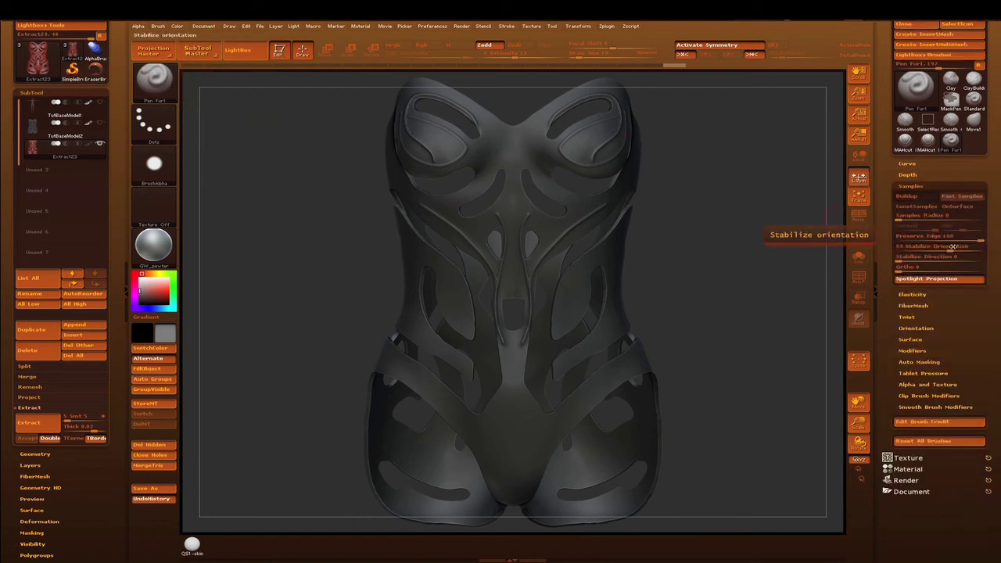
drag(577, 53, 508, 22)
Step: Enable Lazy Mouse and draw fine slot lines on the upper chest between the cups
click(506, 27)
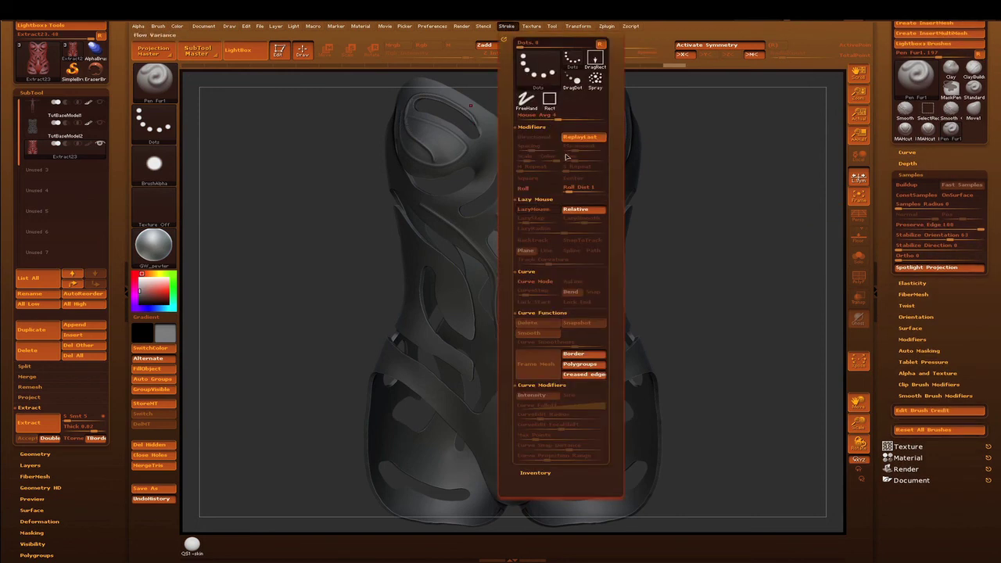
click(534, 209)
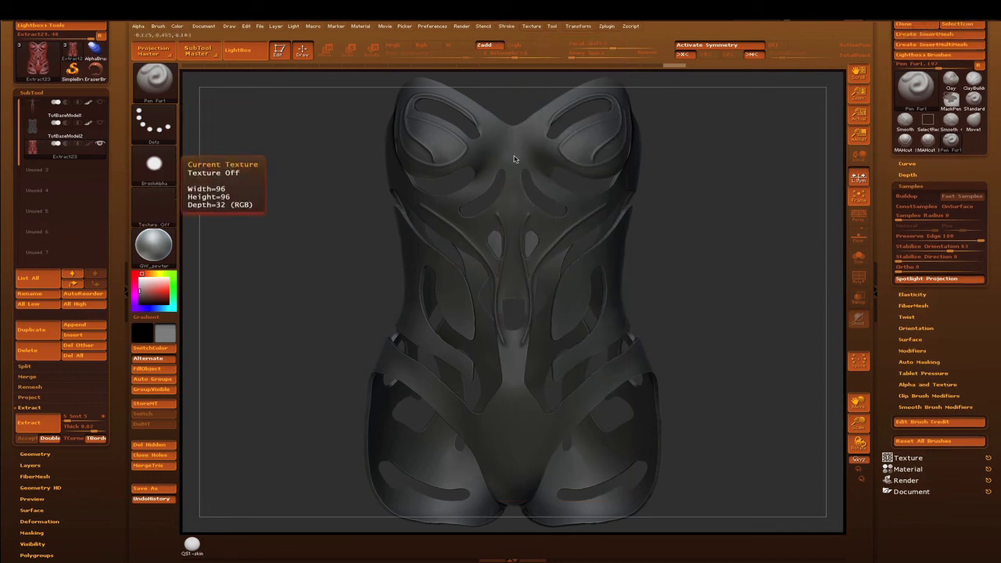
drag(527, 148, 566, 99)
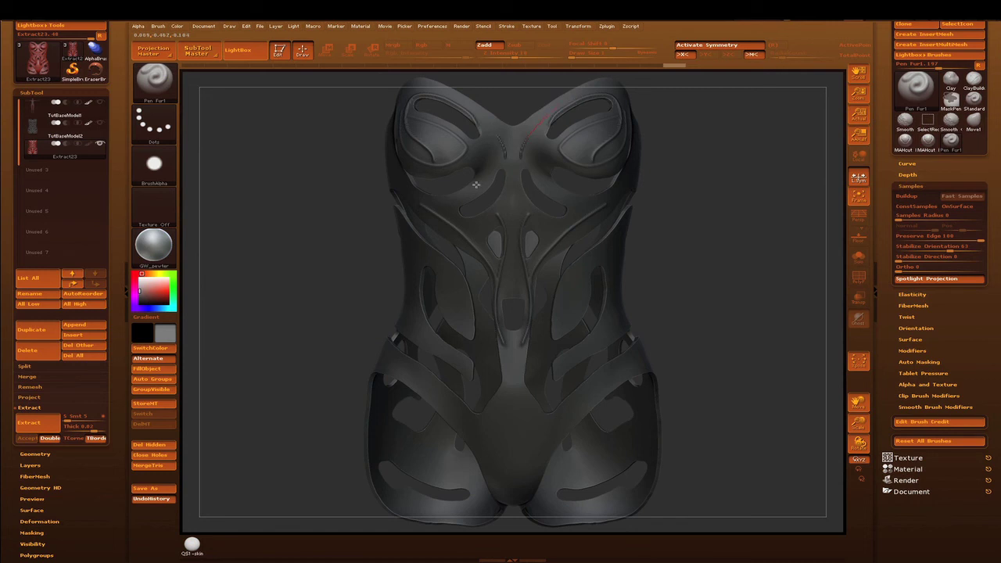
key(ctrl)
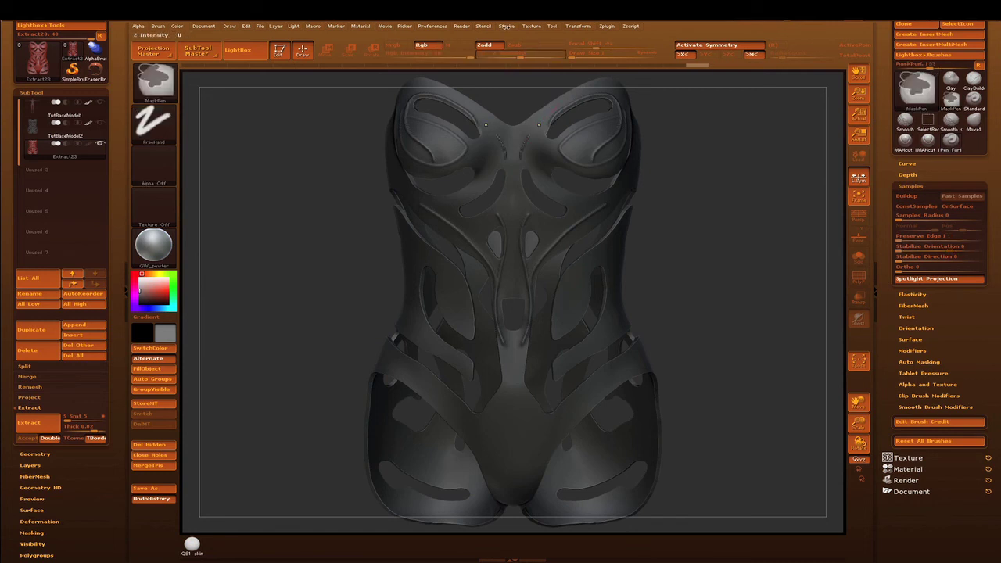
mouse_move(506, 26)
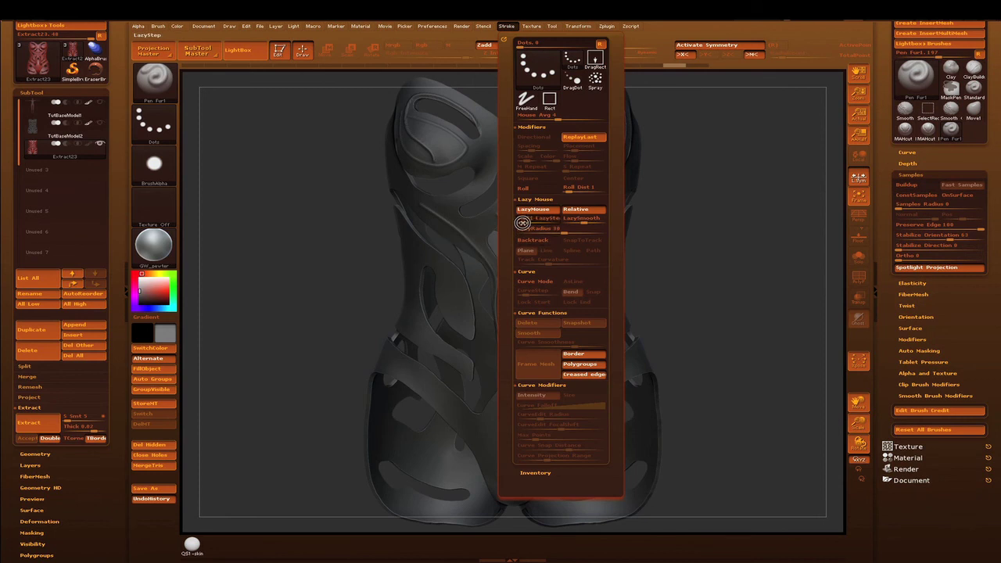
mouse_move(610, 45)
mouse_down()
mouse_move(624, 45)
mouse_move(579, 54)
mouse_move(572, 83)
mouse_up()
mouse_move(534, 125)
mouse_down()
mouse_move(519, 172)
mouse_move(523, 209)
mouse_move(503, 218)
mouse_move(504, 170)
mouse_up()
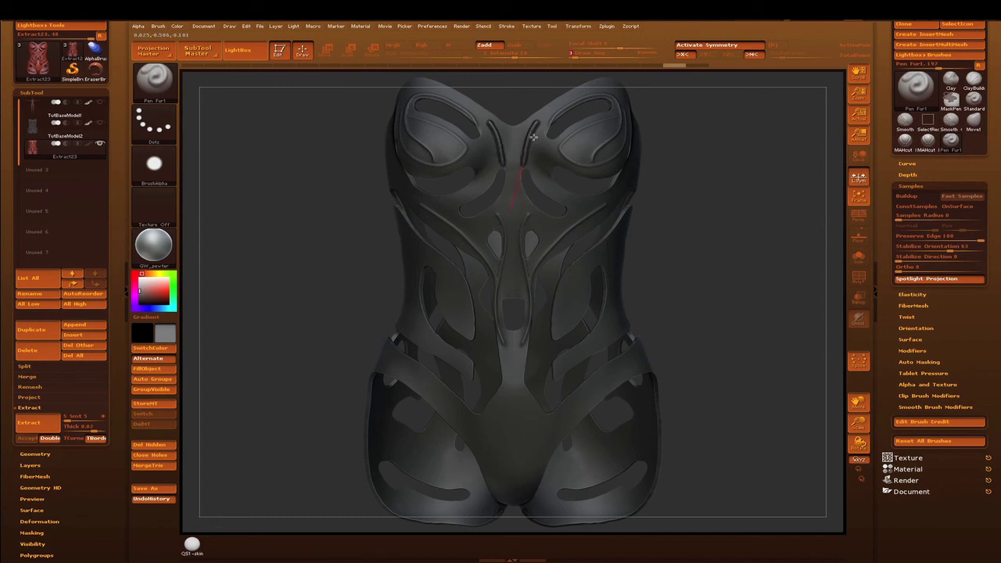
Step: Briefly soften with Smooth Crease and try the mask pen, then return to Pen Fur1
key(shift)
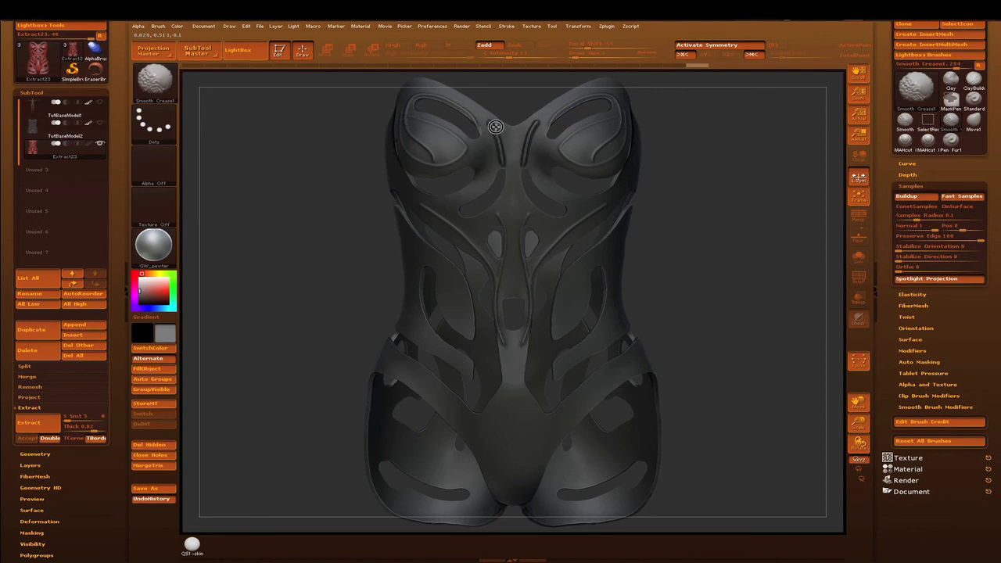
key(shift)
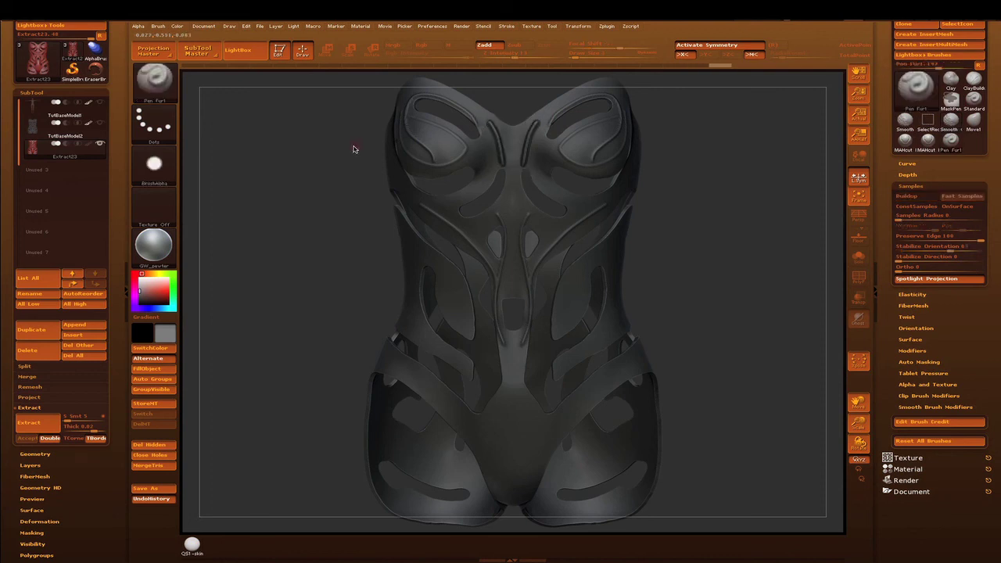
key(ctrl)
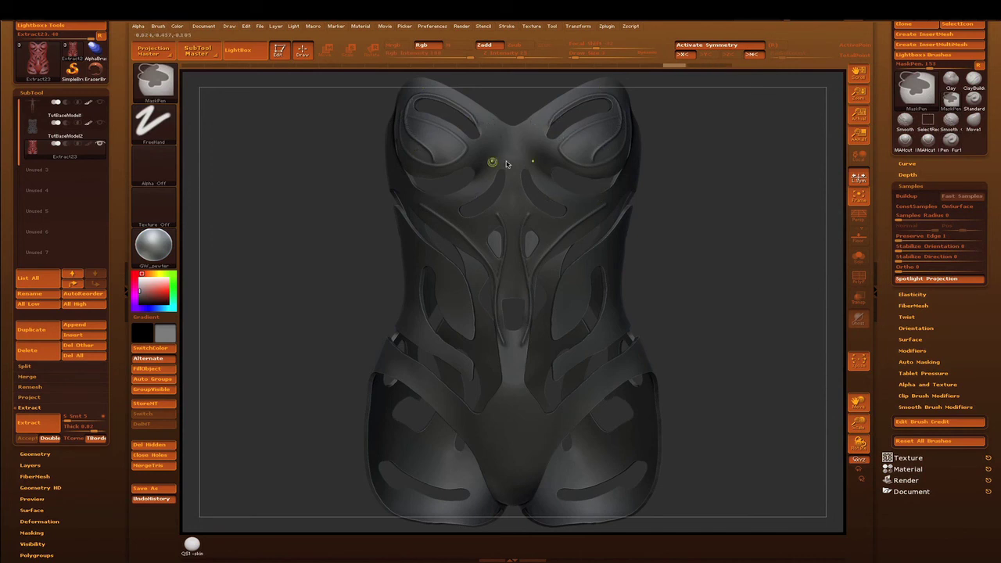
key(ctrl)
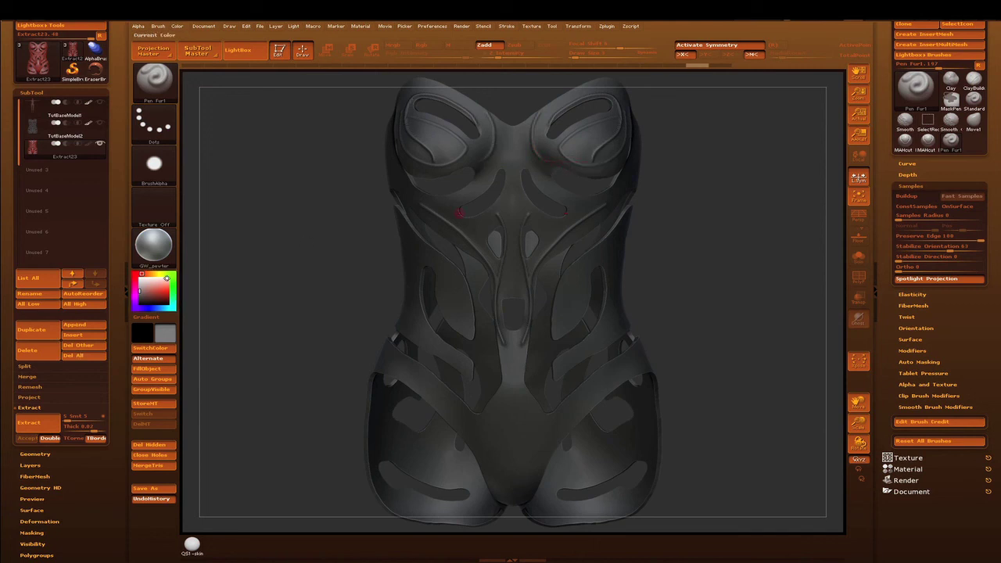
Step: Open Tool > Geometry and subdivide the armor mesh once
scroll(117, 298, down, 5)
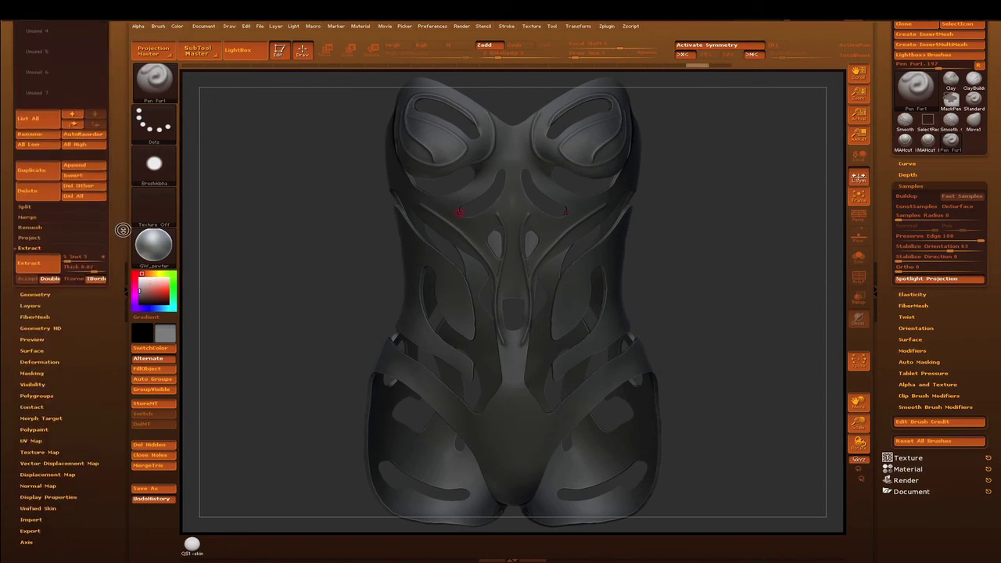
key(shift)
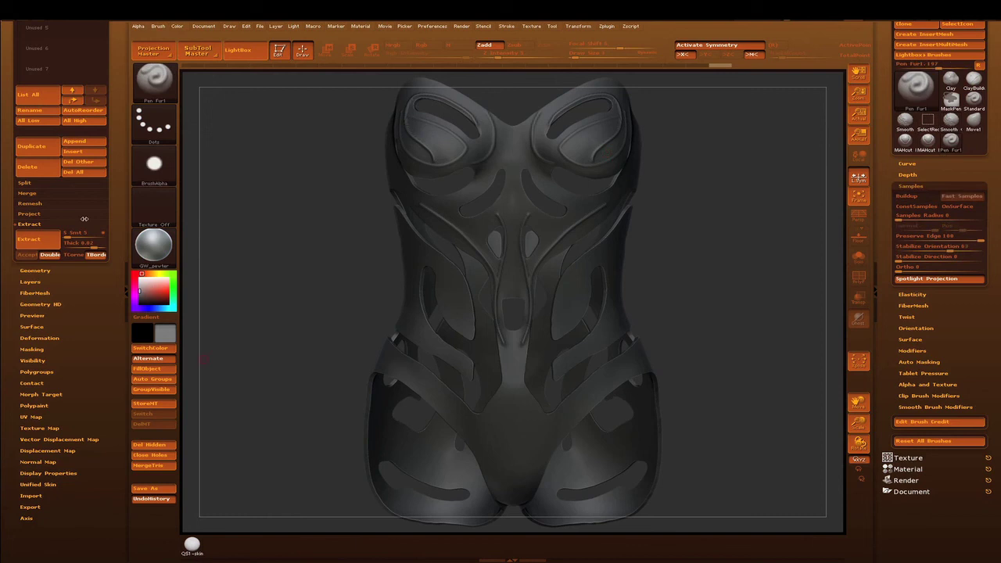
key(shift)
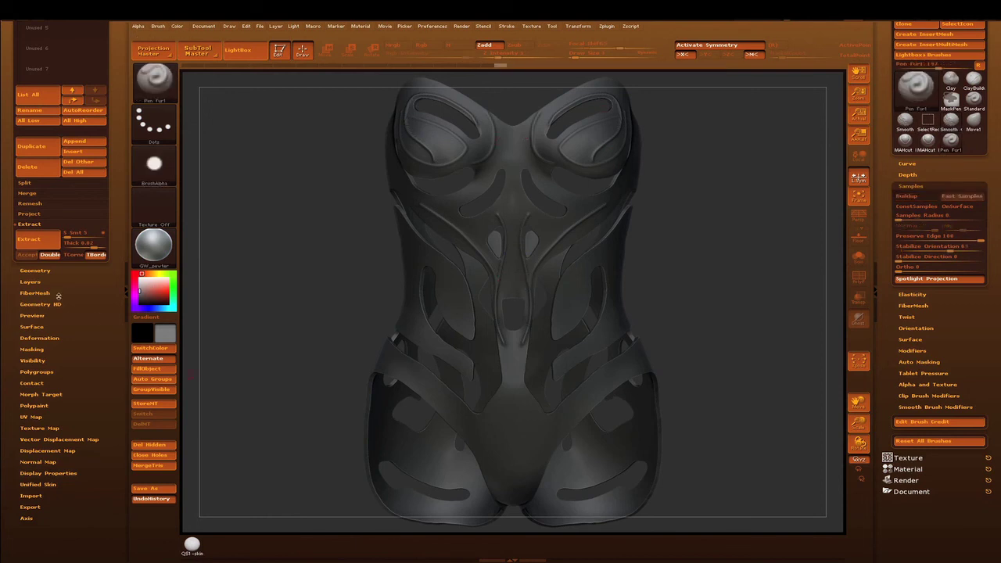
scroll(67, 281, down, 1)
scroll(55, 258, down, 1)
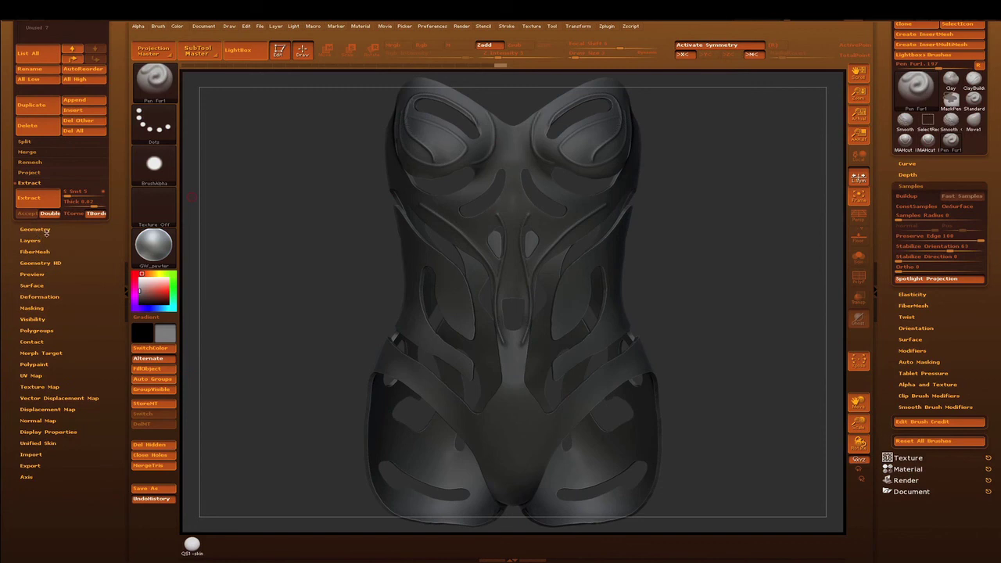
click(59, 233)
scroll(60, 223, down, 4)
scroll(60, 212, up, 3)
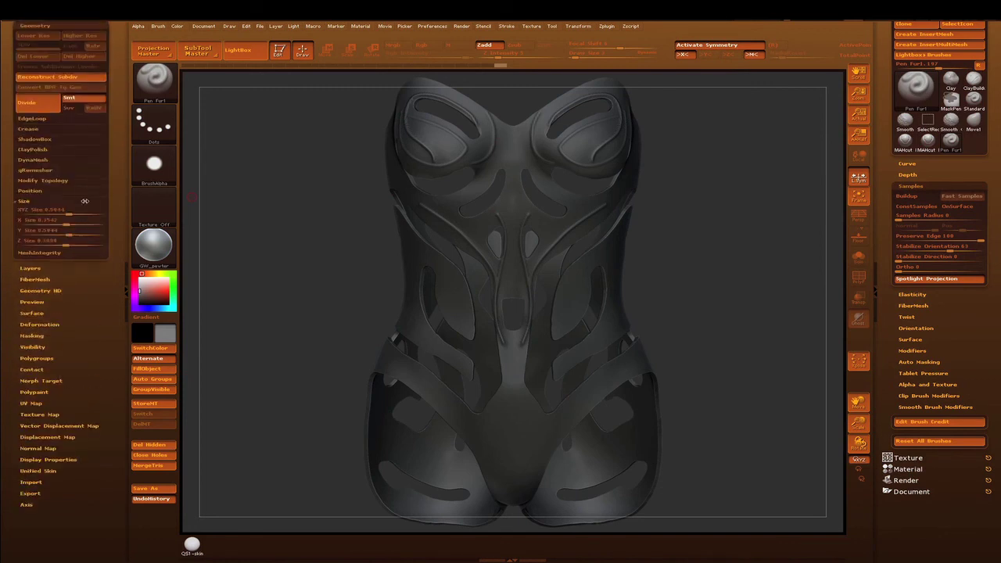
scroll(86, 198, up, 4)
click(50, 248)
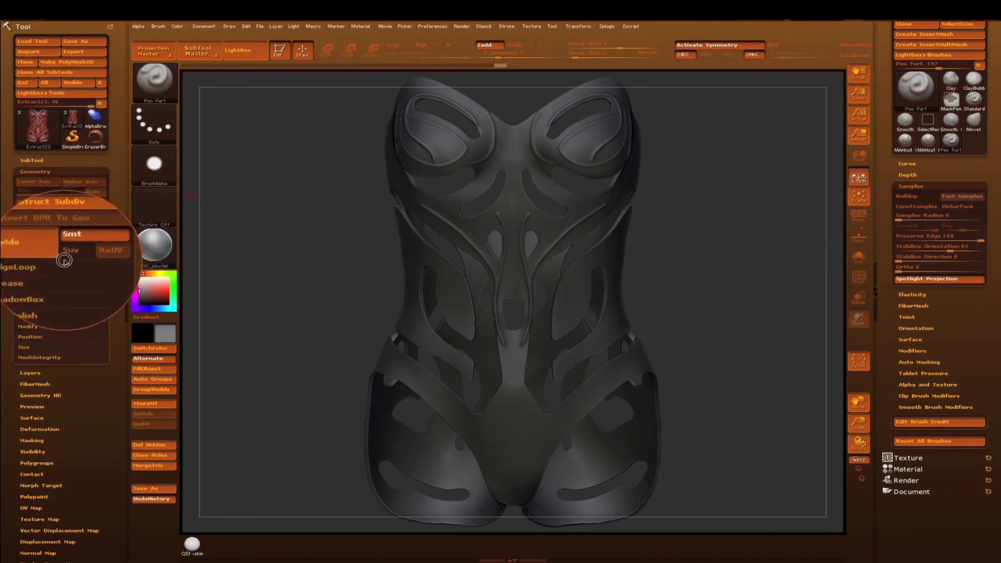
Step: Collapse the right tray, divide the mesh a second time, and expand the Crease options
click(19, 273)
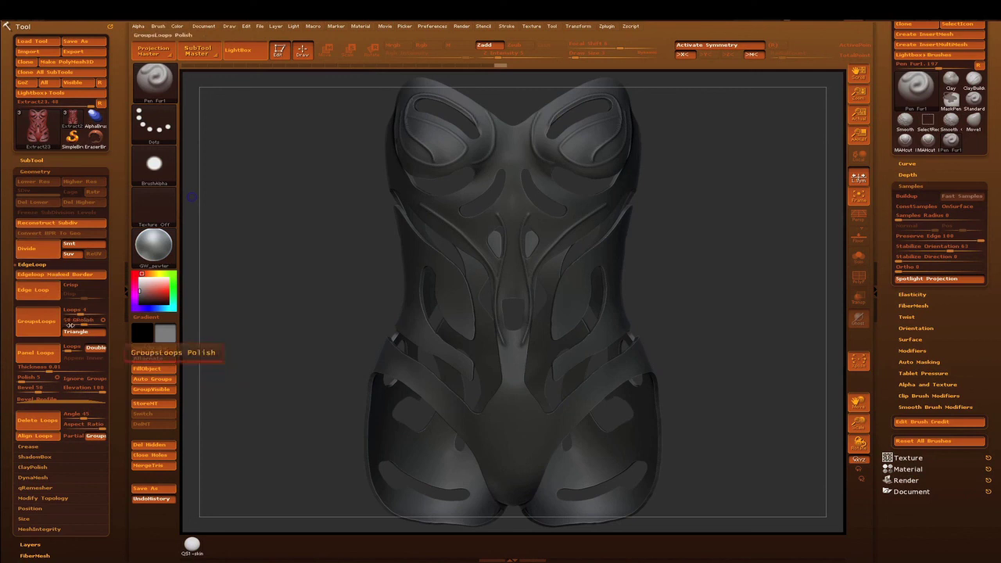
drag(116, 300, 117, 282)
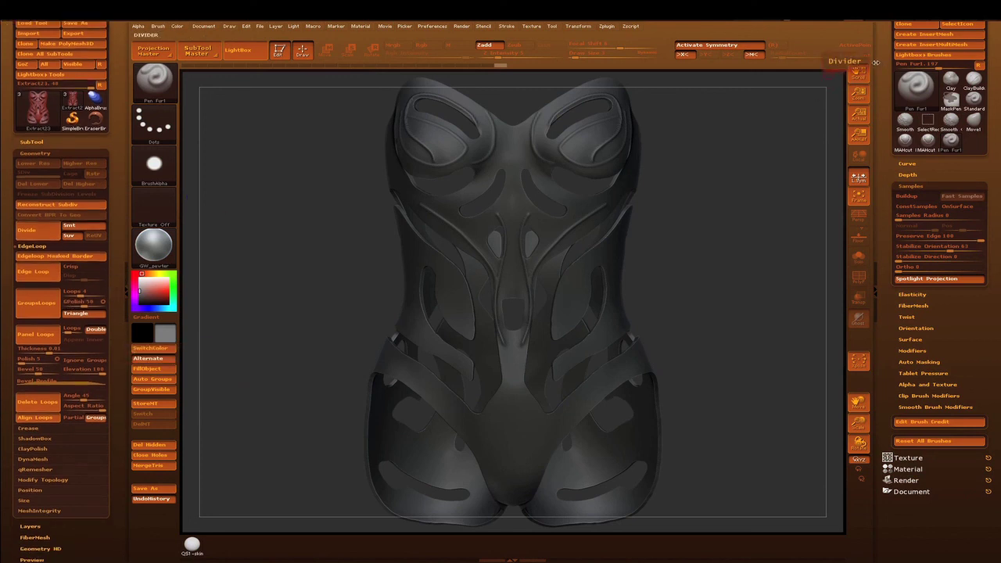
click(868, 80)
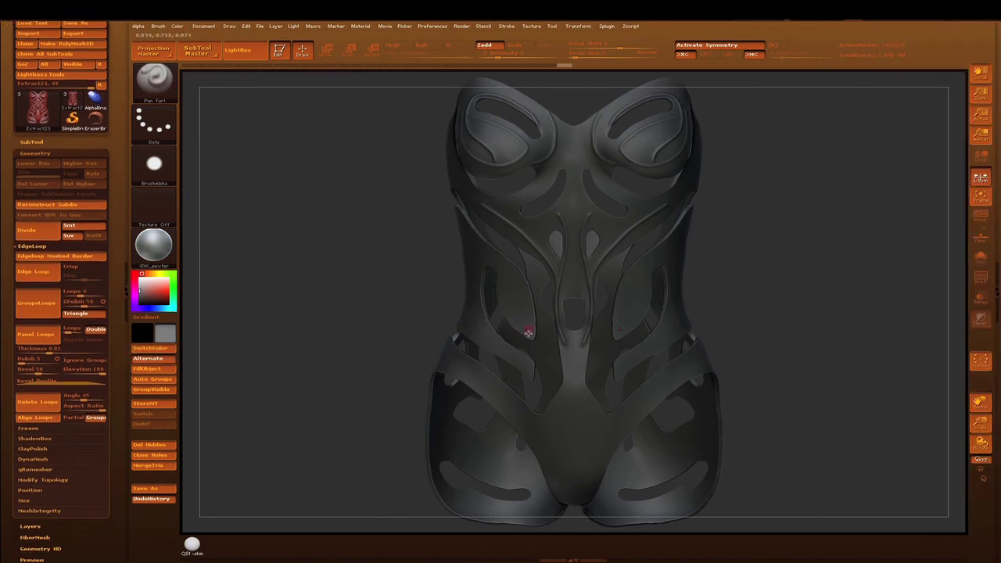
click(42, 239)
scroll(47, 297, down, 5)
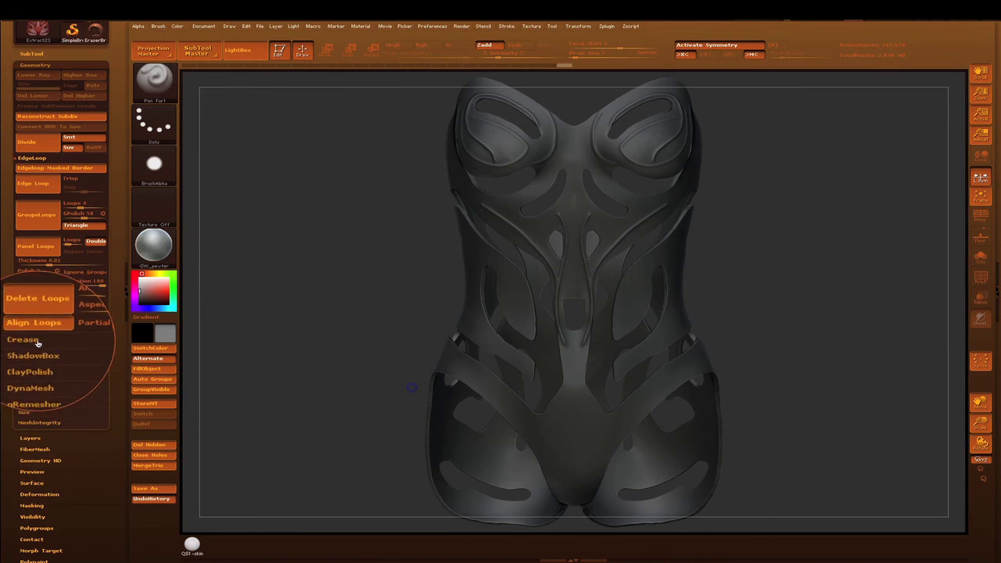
click(39, 338)
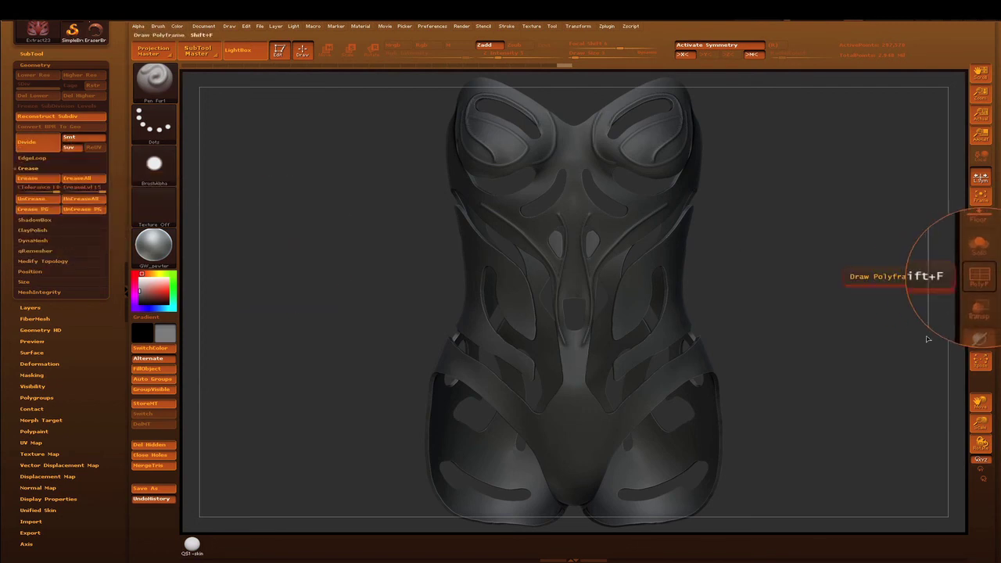
Step: Show the Polyframe wireframe, set Draw Size 17, and smooth the raised flap on the strap
key(shift+f)
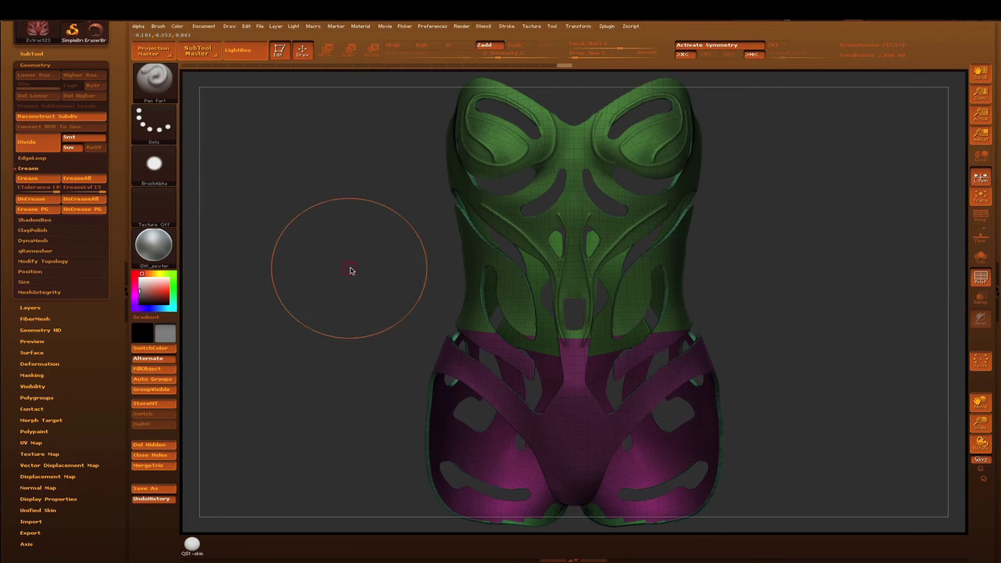
mouse_move(339, 320)
mouse_down()
mouse_move(337, 329)
mouse_move(549, 171)
mouse_up()
drag(640, 84, 577, 55)
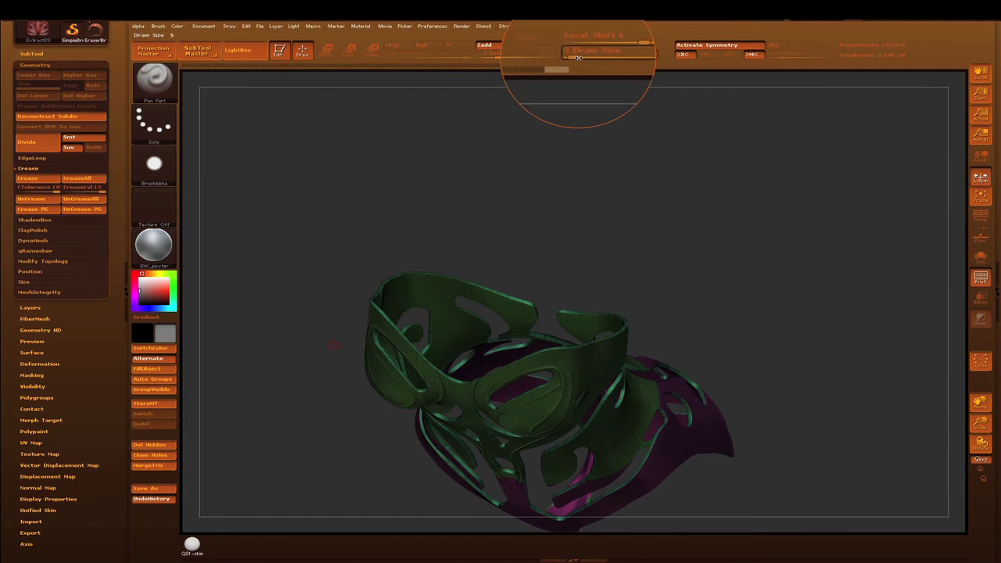
drag(576, 57, 589, 57)
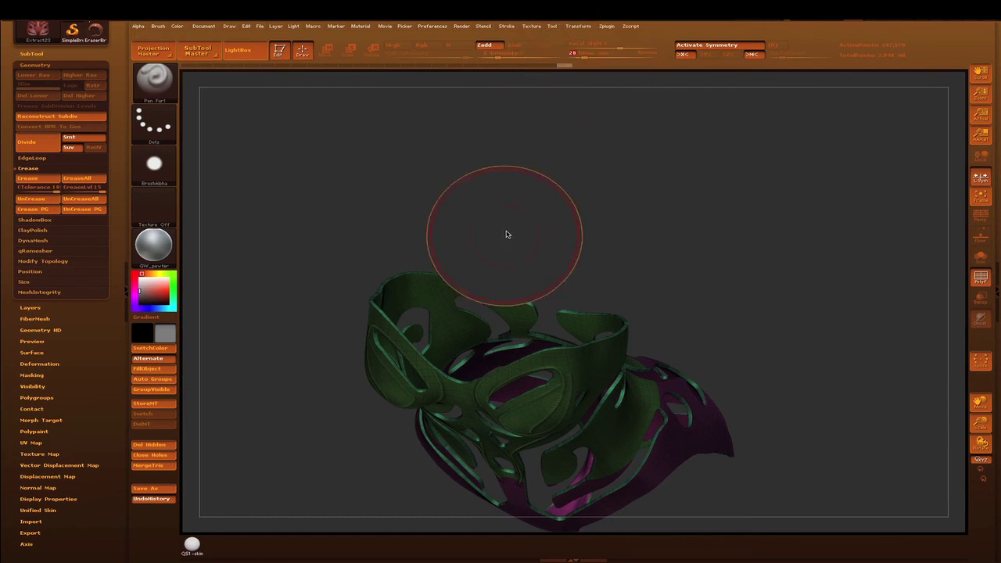
shift+drag(515, 296, 520, 301)
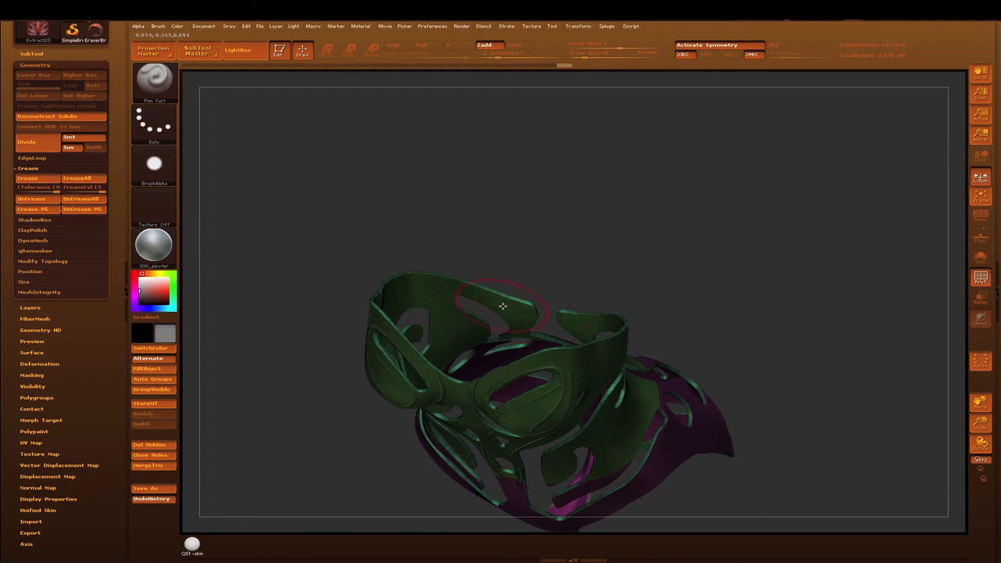
Step: Ctrl+Shift-click the armor to hide the whole mesh
key(ctrl+shift)
ctrl+shift+click(520, 315)
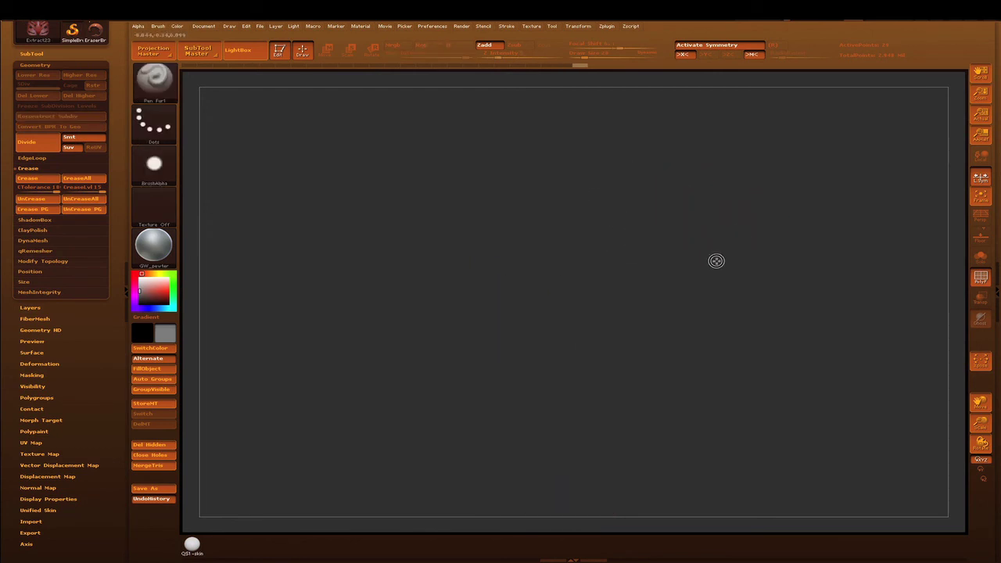
key(ctrl+shift)
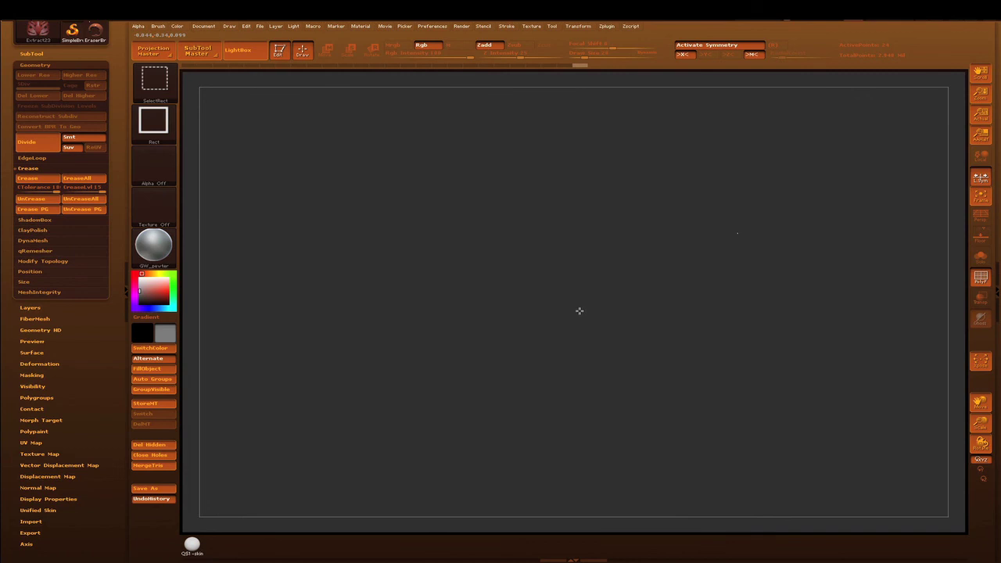
Step: Hide and reveal the purple polygroup to isolate the green armor part
ctrl+shift+click(579, 313)
key(ctrl+shift)
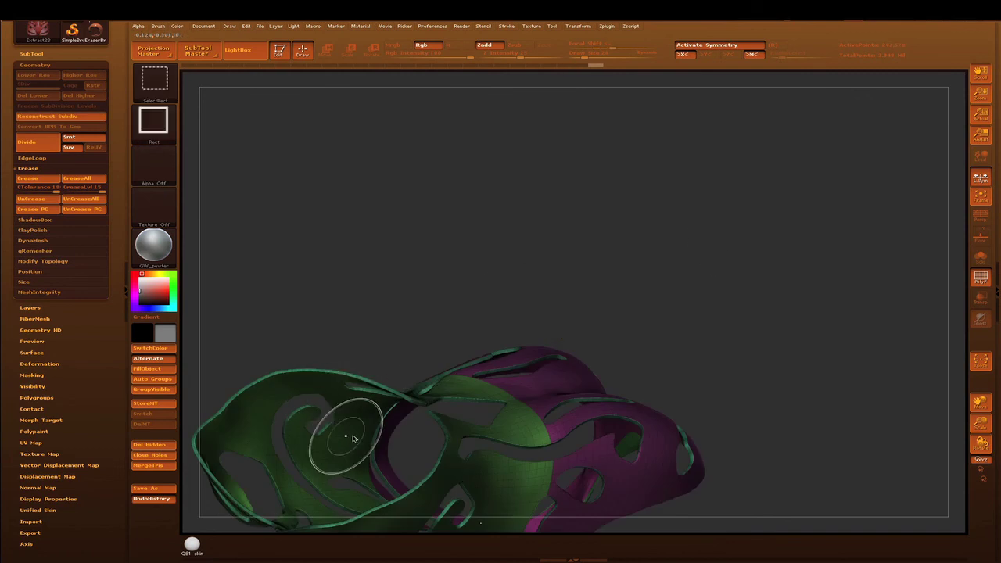
ctrl+shift+click(351, 438)
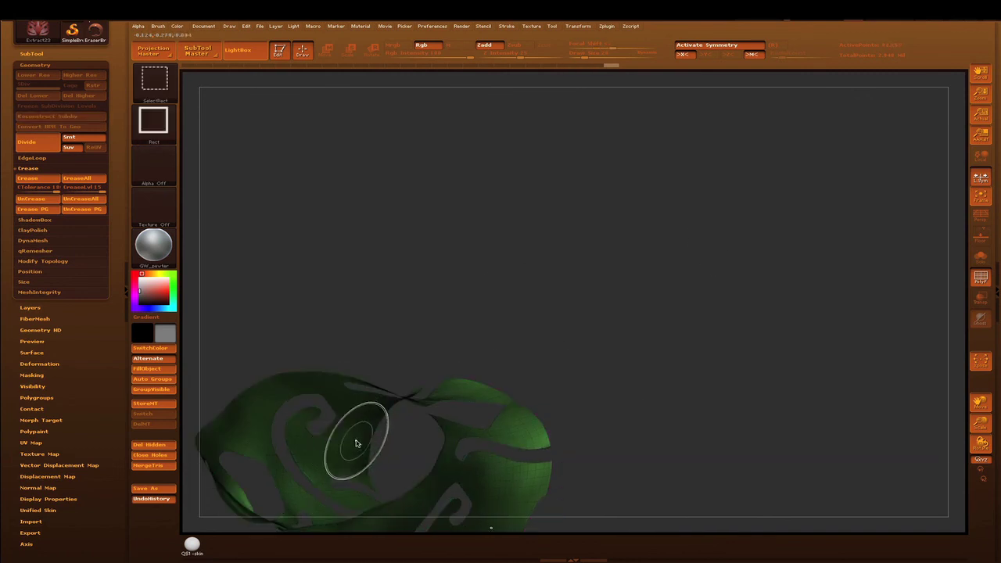
ctrl+shift+click(577, 382)
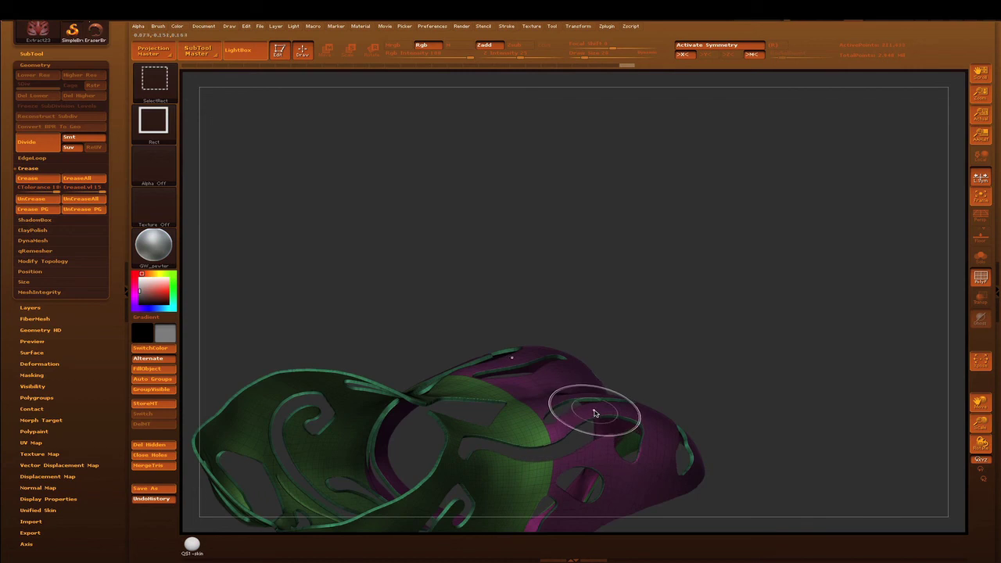
key(ctrl+shift)
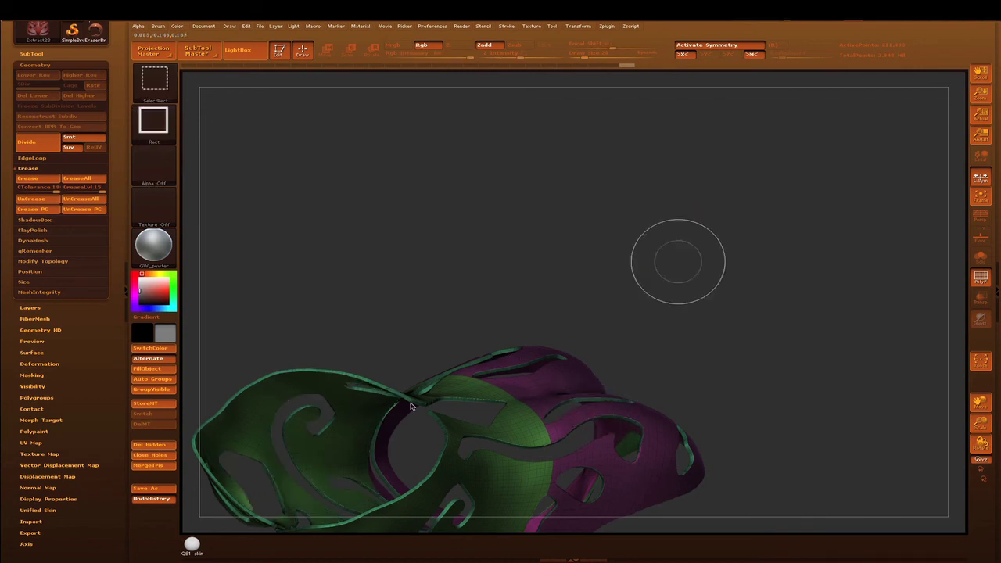
ctrl+shift+click(396, 391)
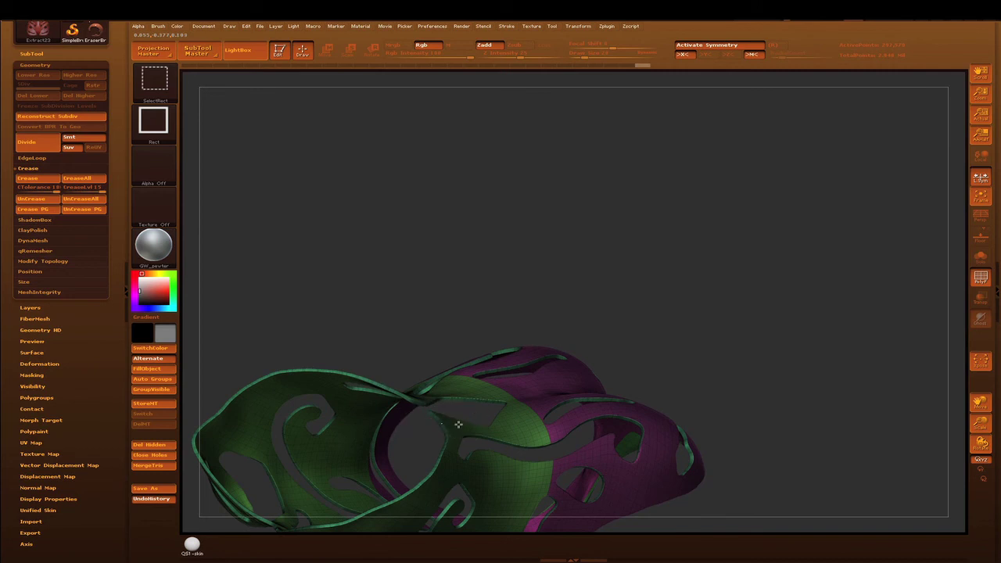
ctrl+shift+click(459, 424)
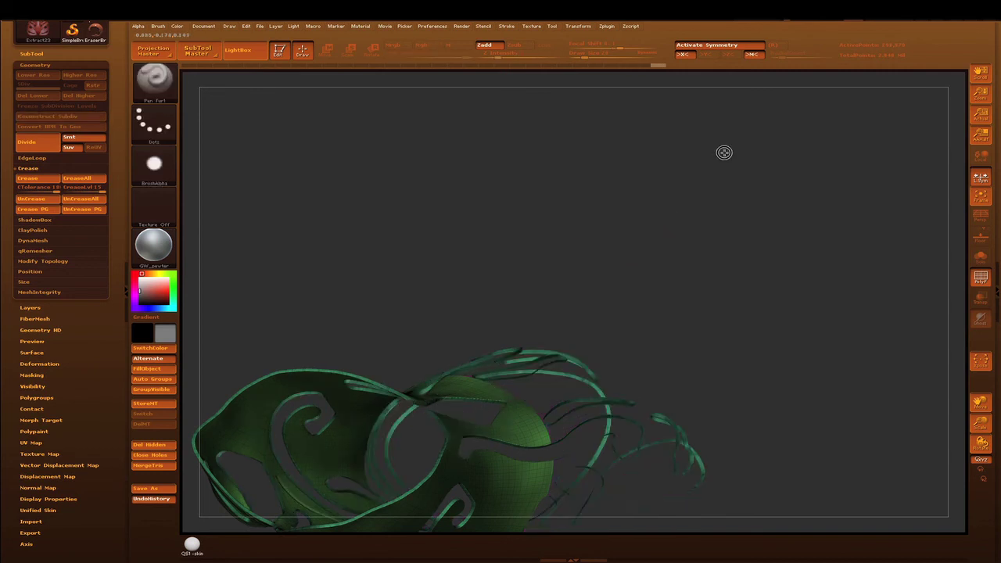
Step: Isolate the thin strip pieces, inspect them up close, then unhide the whole armor
drag(723, 152, 737, 137)
alt+drag(494, 536, 579, 458)
drag(633, 368, 625, 380)
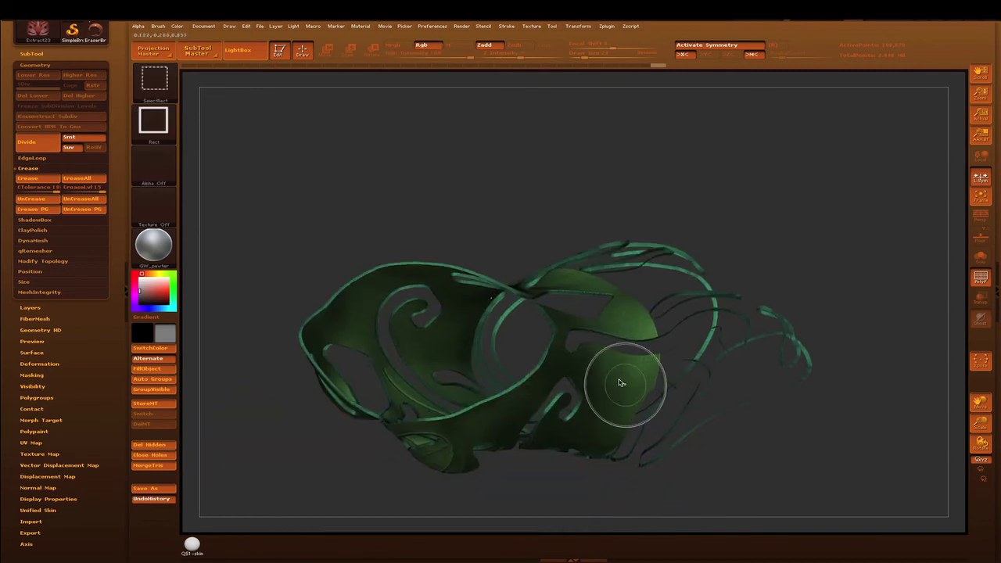
ctrl+shift+click(639, 306)
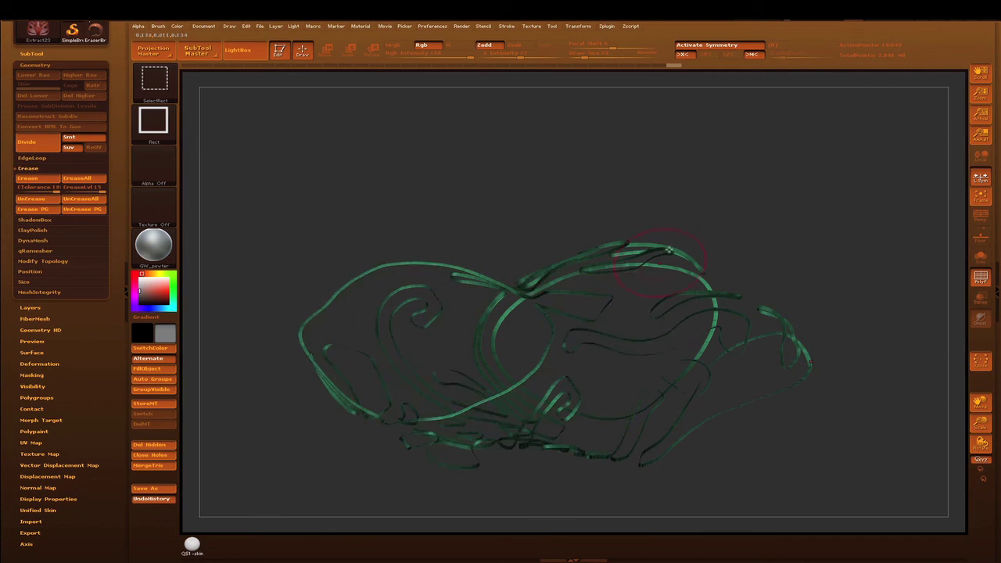
mouse_move(751, 190)
mouse_down()
mouse_move(793, 123)
mouse_move(751, 100)
mouse_up()
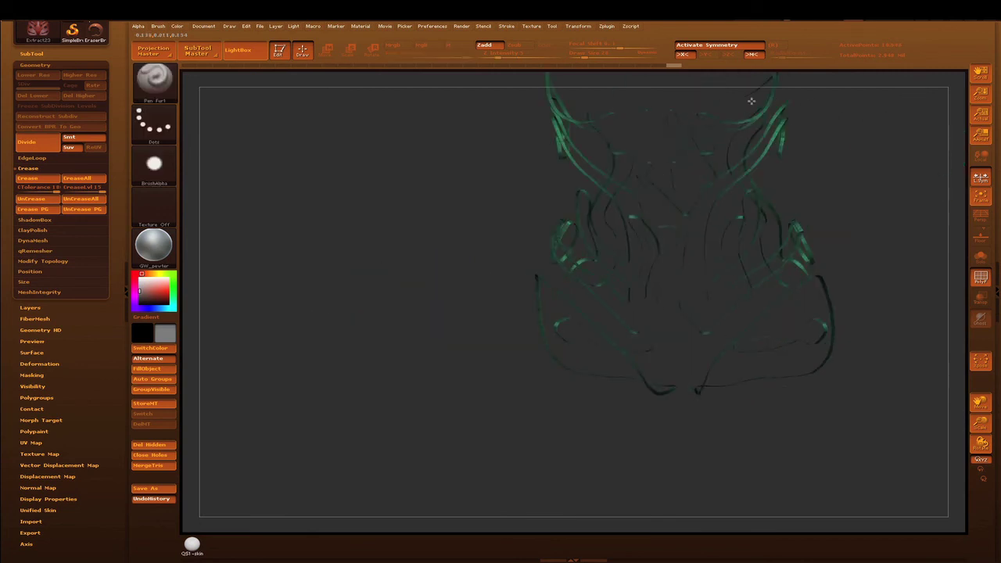
click(165, 388)
drag(355, 250, 349, 333)
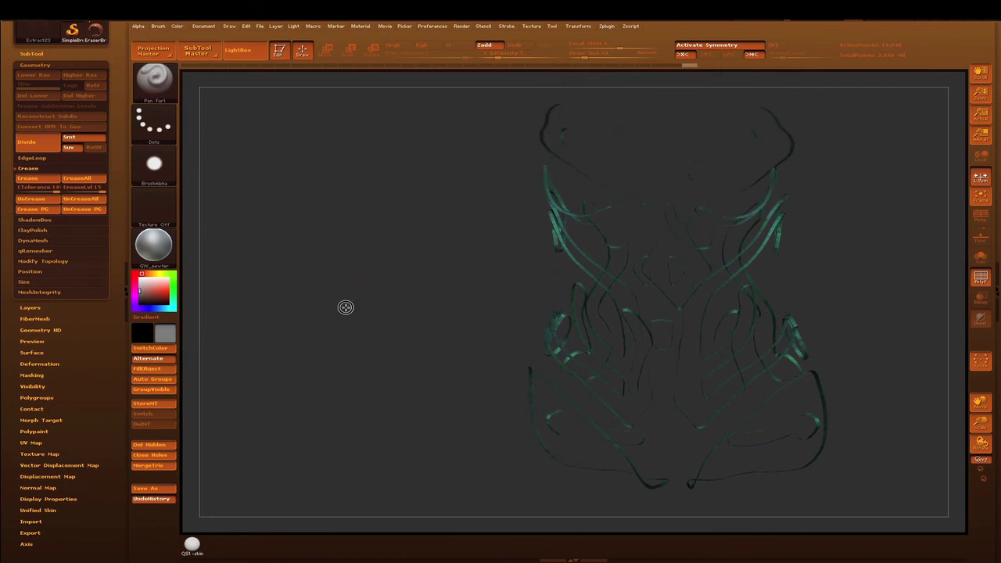
scroll(404, 373, up, 5)
ctrl+shift+drag(339, 295, 411, 380)
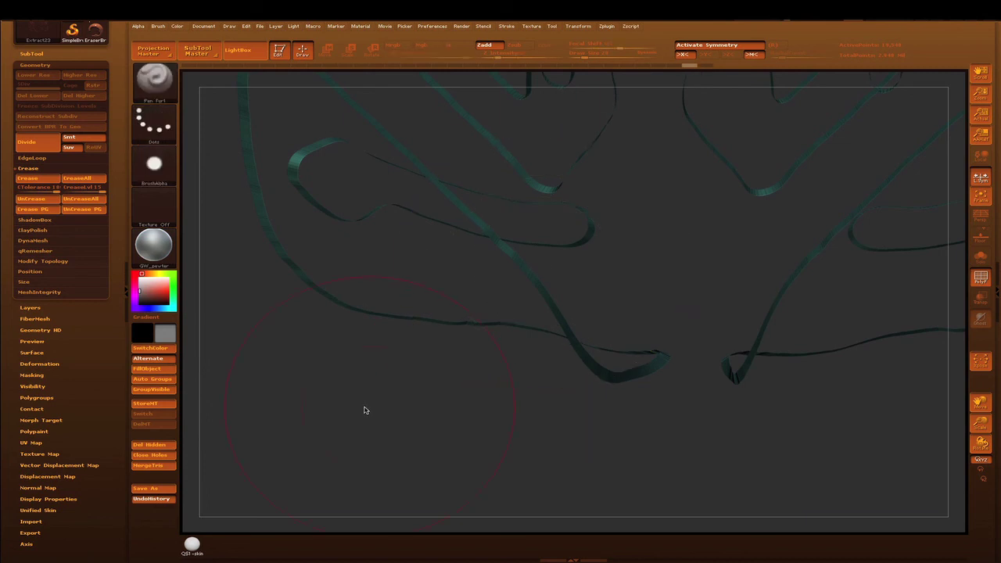
ctrl+alt+shift+drag(304, 420, 424, 495)
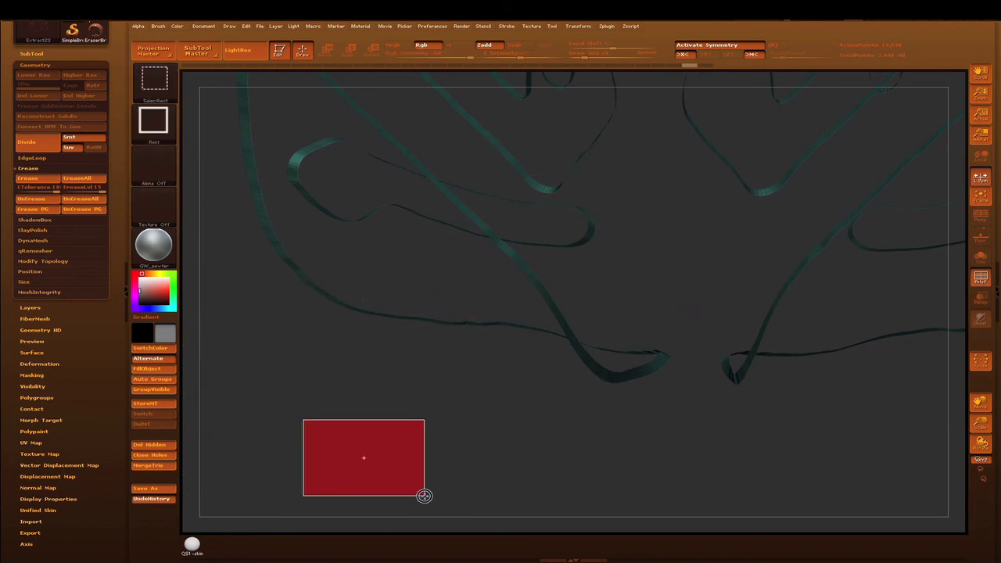
ctrl+alt+shift+drag(433, 478, 431, 480)
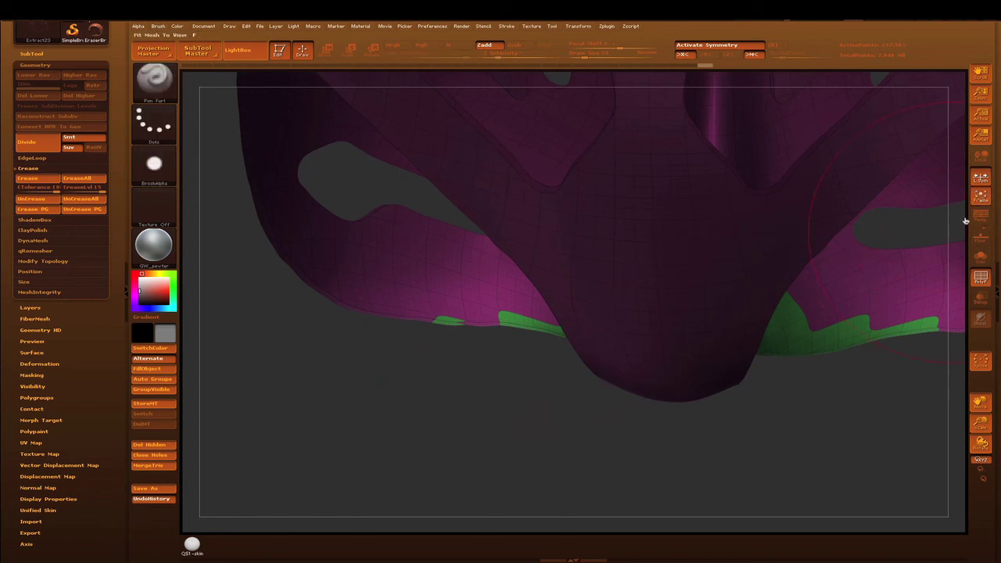
Step: Frame the corset, apply Polygroups > Auto Groups, and check the new groups' visibility
key(f)
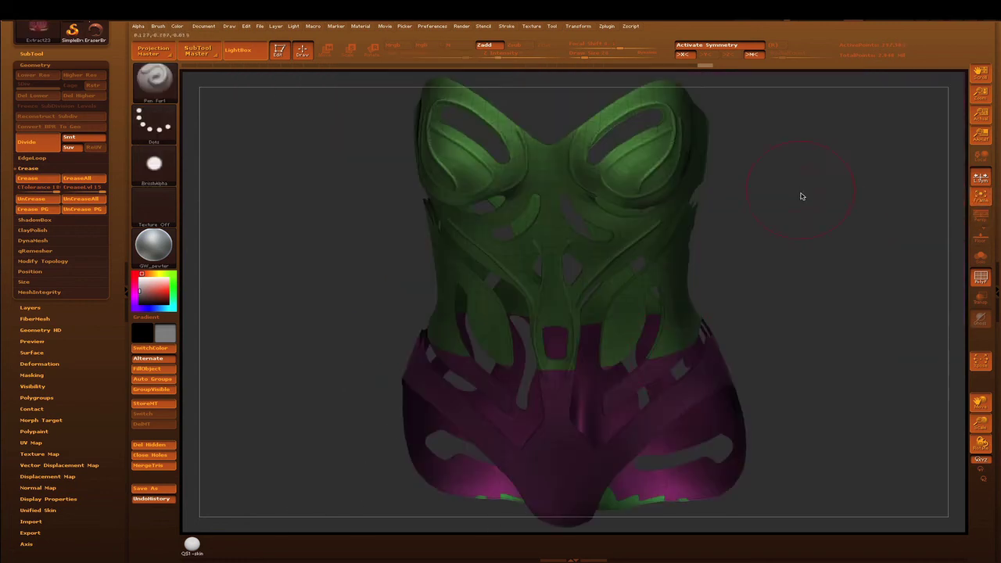
drag(757, 269, 756, 265)
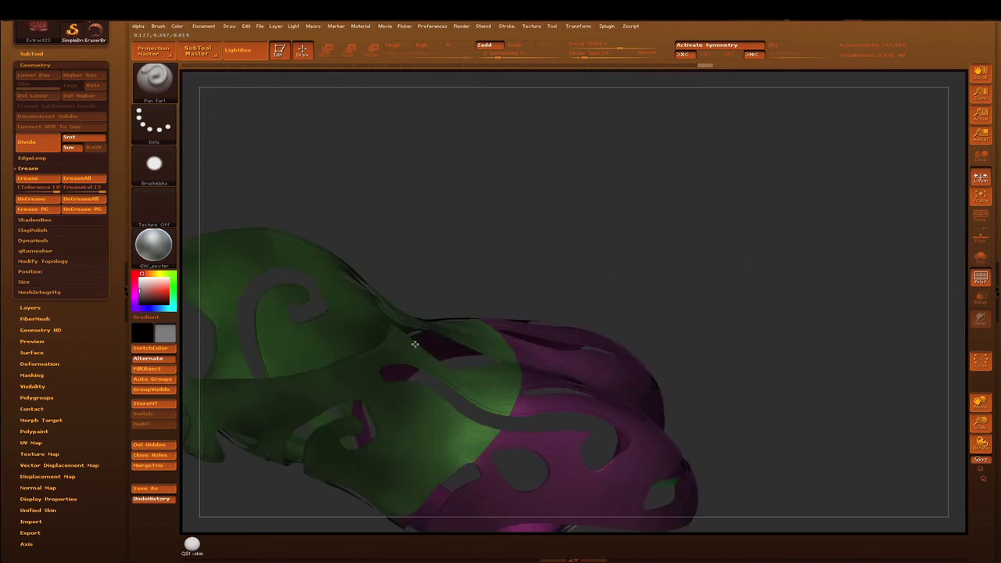
click(154, 378)
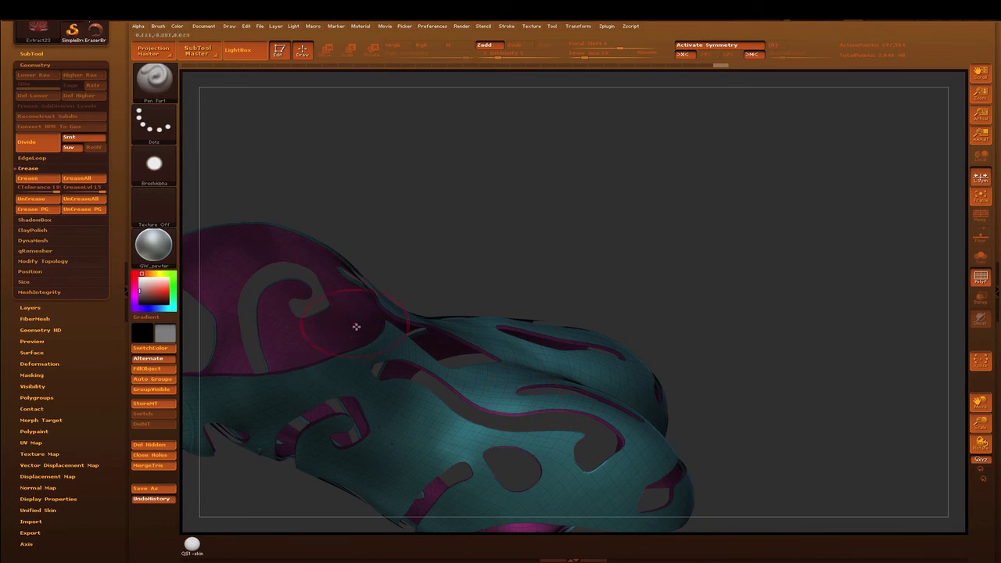
ctrl+shift+click(753, 272)
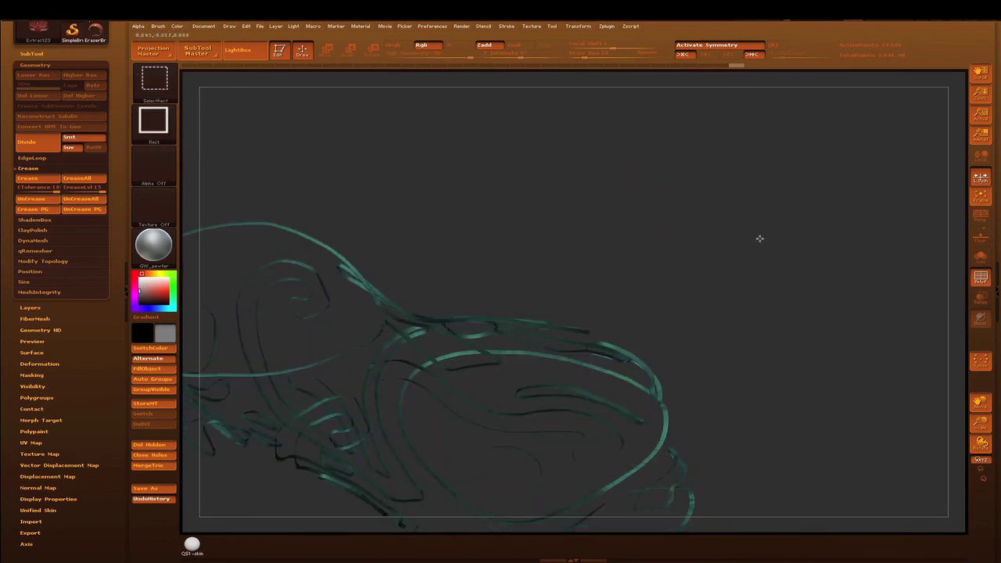
ctrl+shift+click(757, 242)
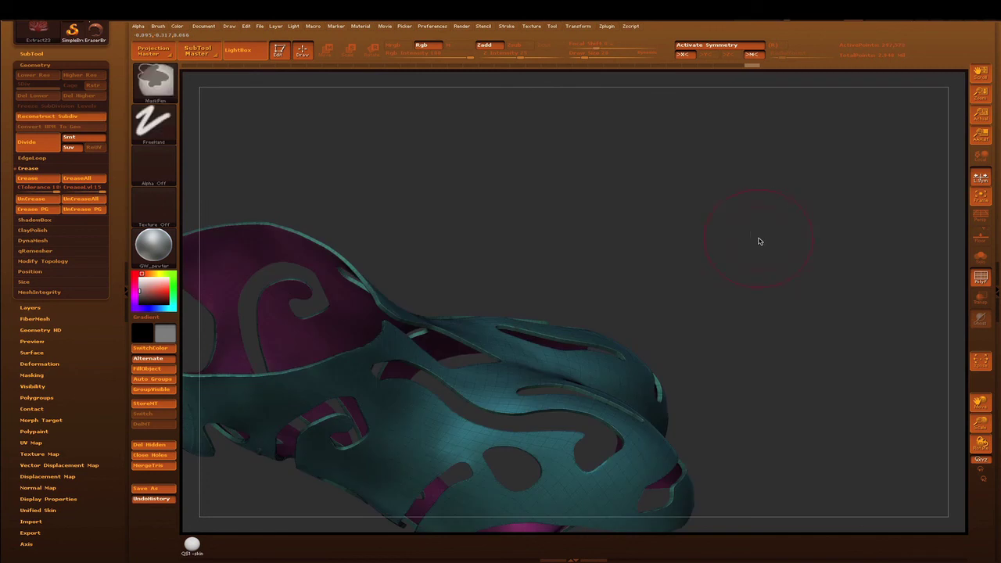
Step: Orbit the corset to inspect the teal shell and magenta inner layer from front and side
drag(729, 160, 739, 148)
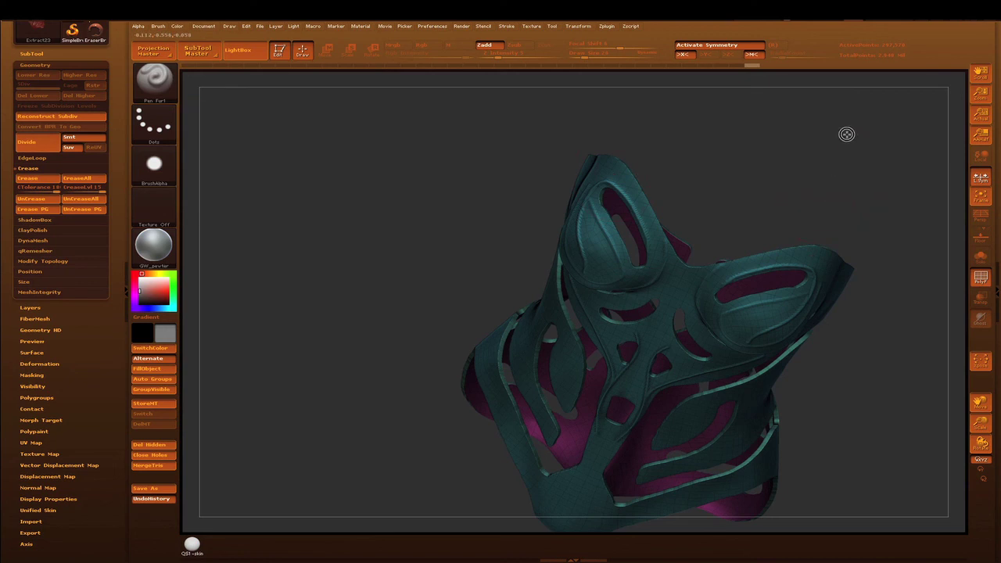
drag(846, 133, 842, 133)
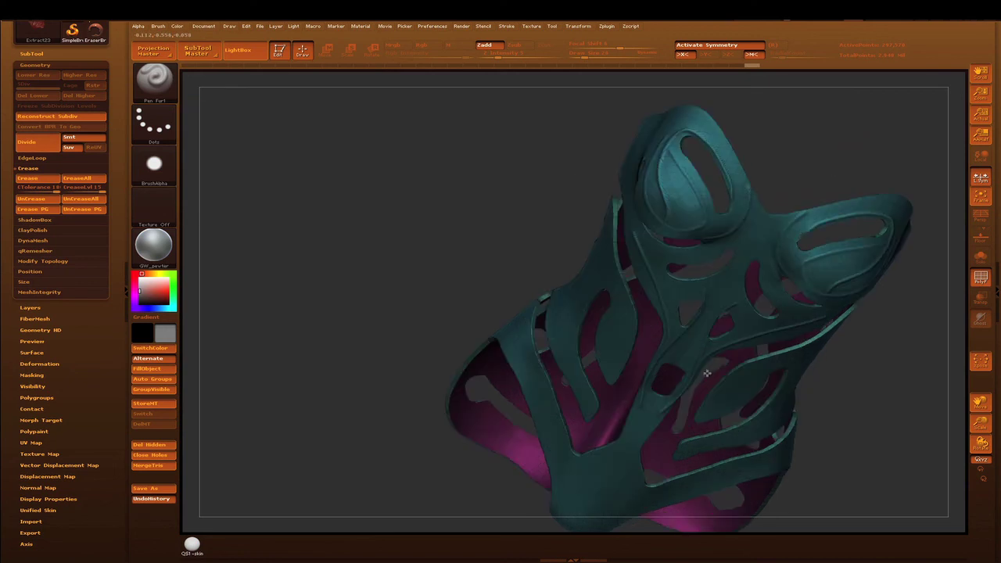
shift+drag(751, 234, 695, 301)
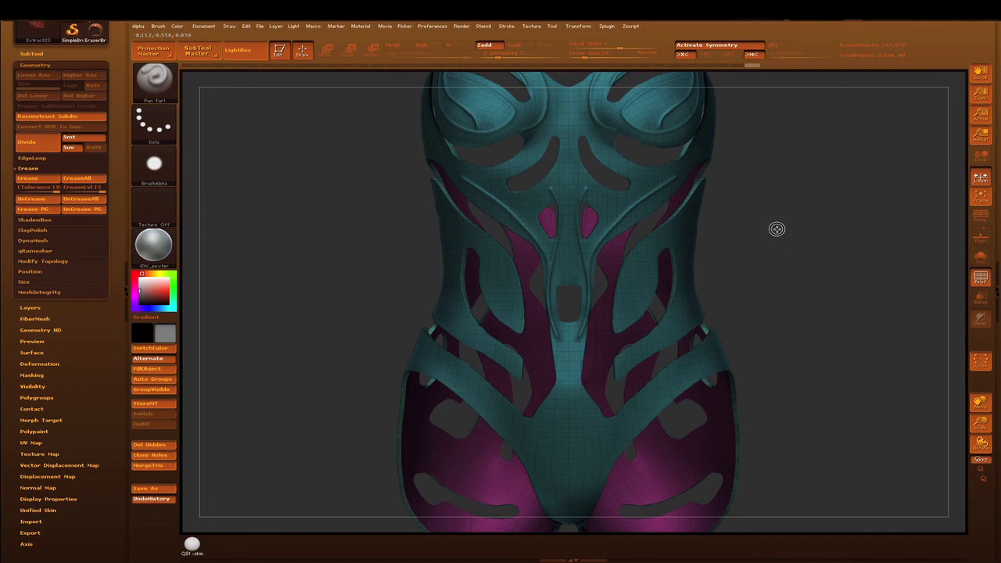
key(shift)
drag(772, 226, 770, 224)
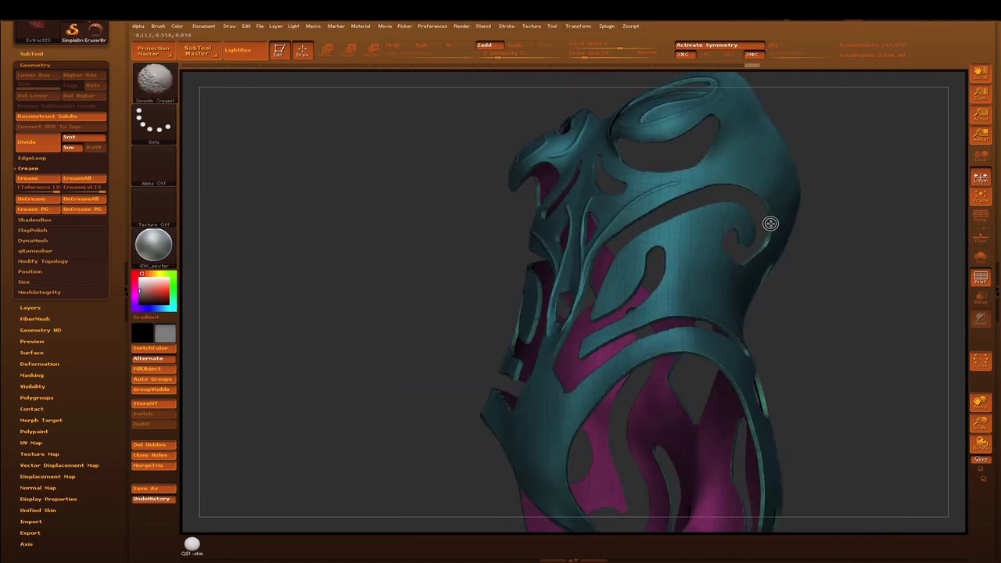
mouse_move(696, 415)
mouse_down()
mouse_move(678, 414)
mouse_move(688, 422)
mouse_up()
key(ctrl+shift)
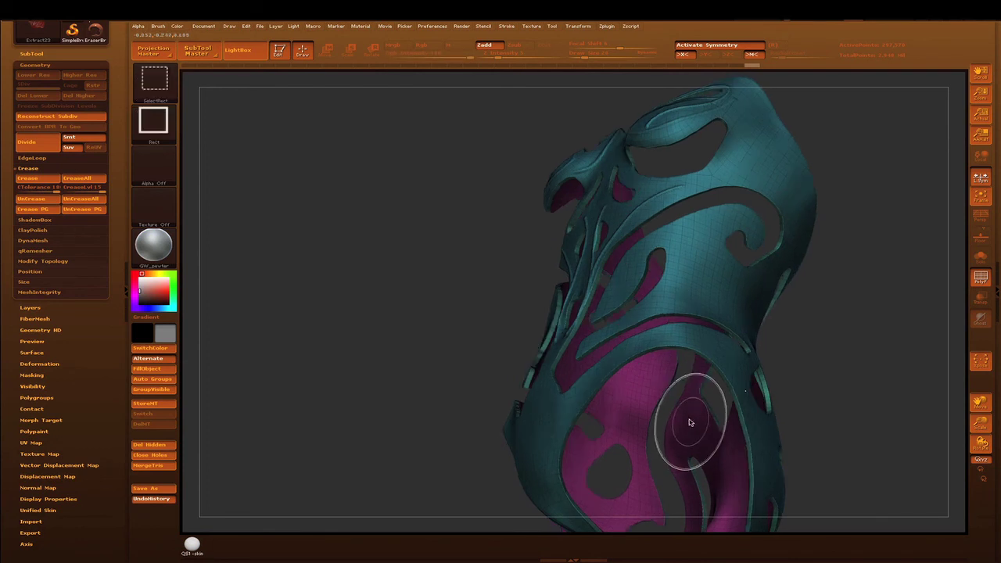
Step: Hide the teal shell, mask the whole magenta inner piece, then reveal the teal shell again
ctrl+shift+click(697, 437)
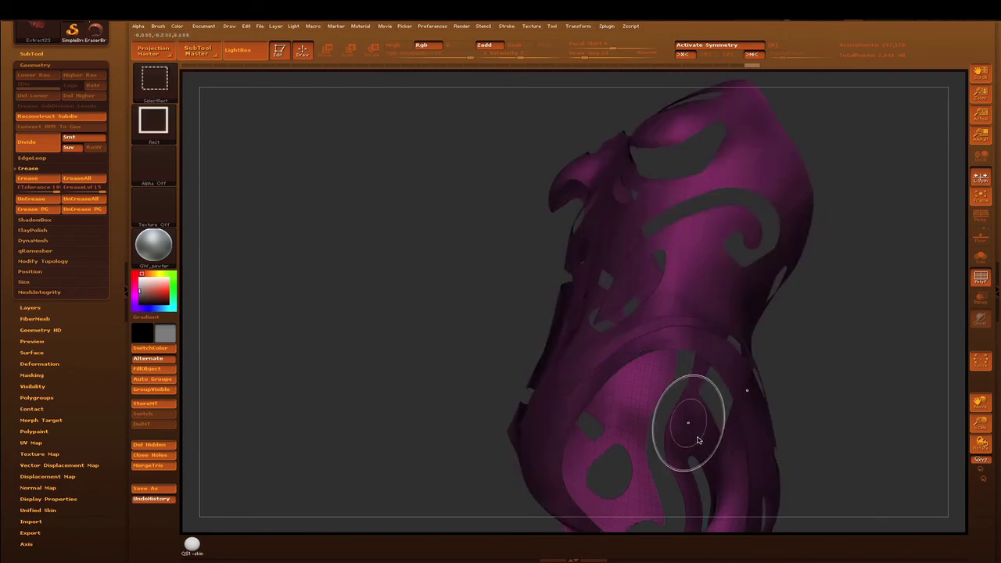
click(980, 114)
click(979, 195)
click(981, 139)
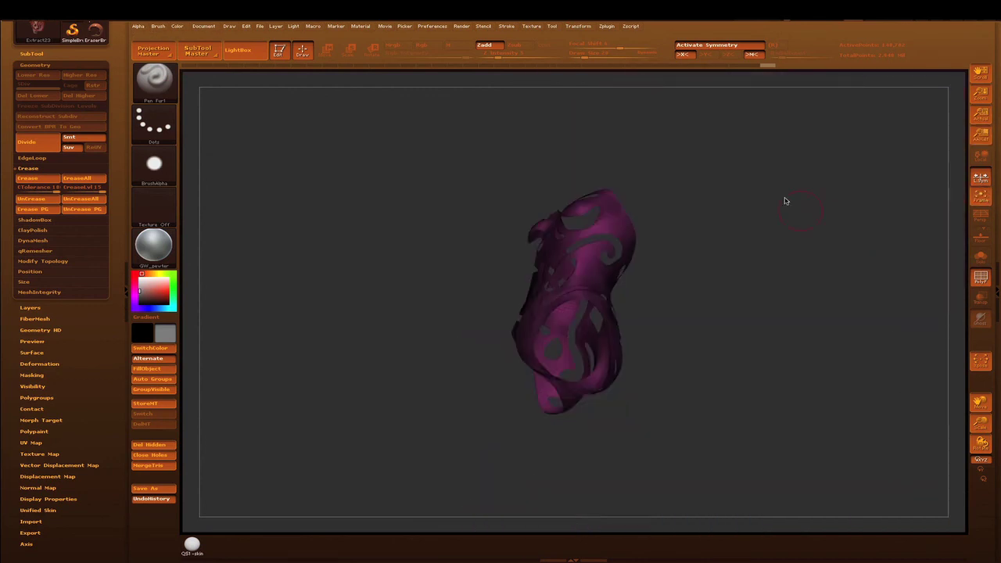
ctrl+drag(785, 103, 426, 478)
ctrl+drag(627, 244, 618, 237)
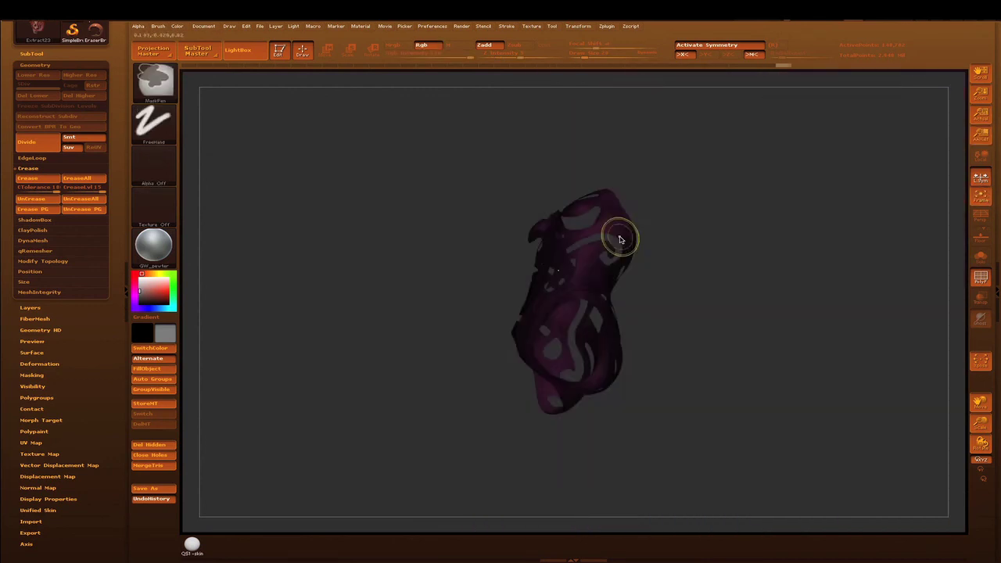
ctrl+click(751, 196)
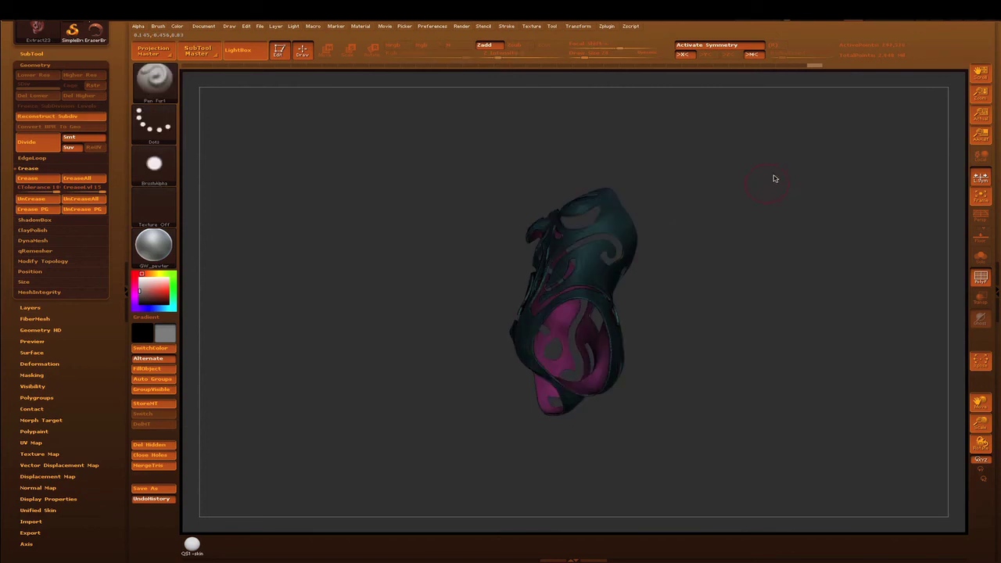
mouse_move(761, 226)
mouse_down()
mouse_move(737, 256)
mouse_move(695, 237)
mouse_move(708, 233)
mouse_move(458, 342)
mouse_up()
mouse_move(94, 318)
mouse_down()
mouse_move(100, 272)
mouse_move(59, 208)
mouse_up()
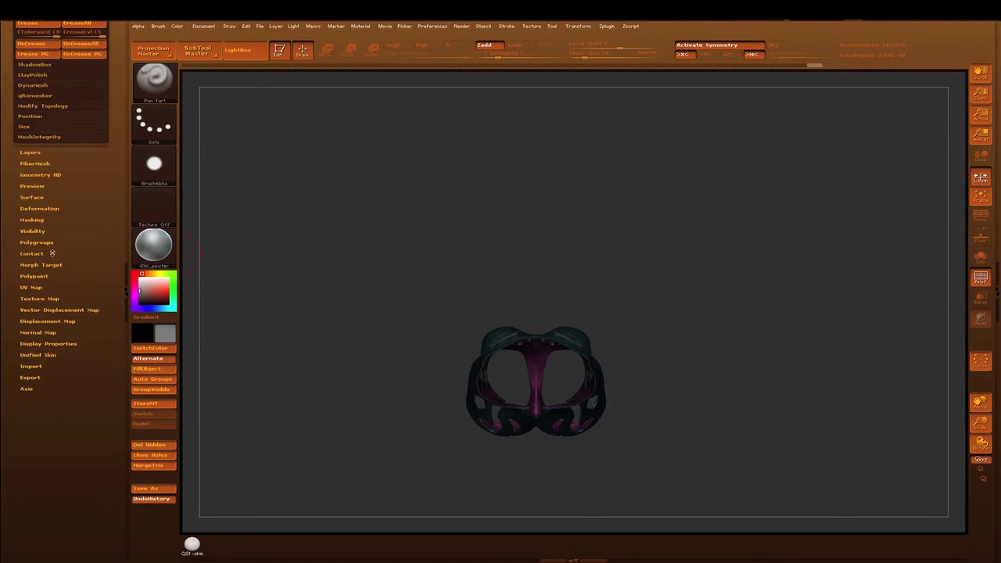
Step: Thicken the unmasked strips with Deformation > Inflate twice, then turn off PolyFrame display
click(39, 208)
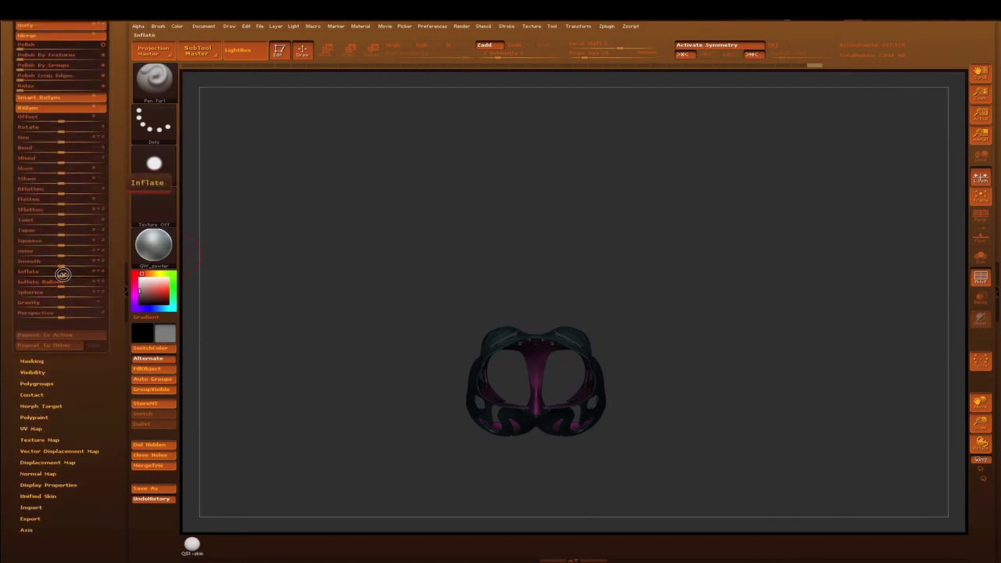
click(68, 276)
drag(68, 276, 65, 278)
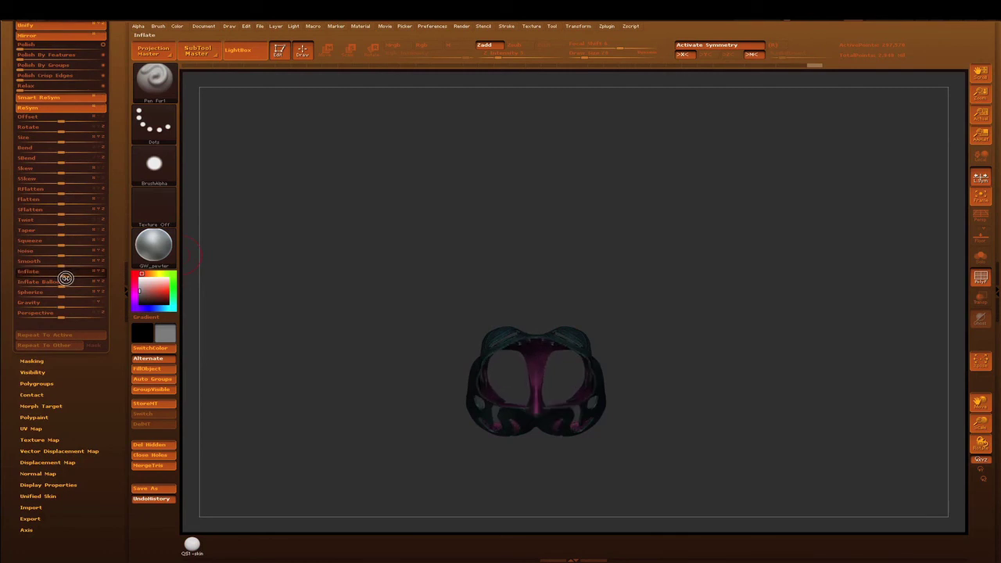
click(70, 276)
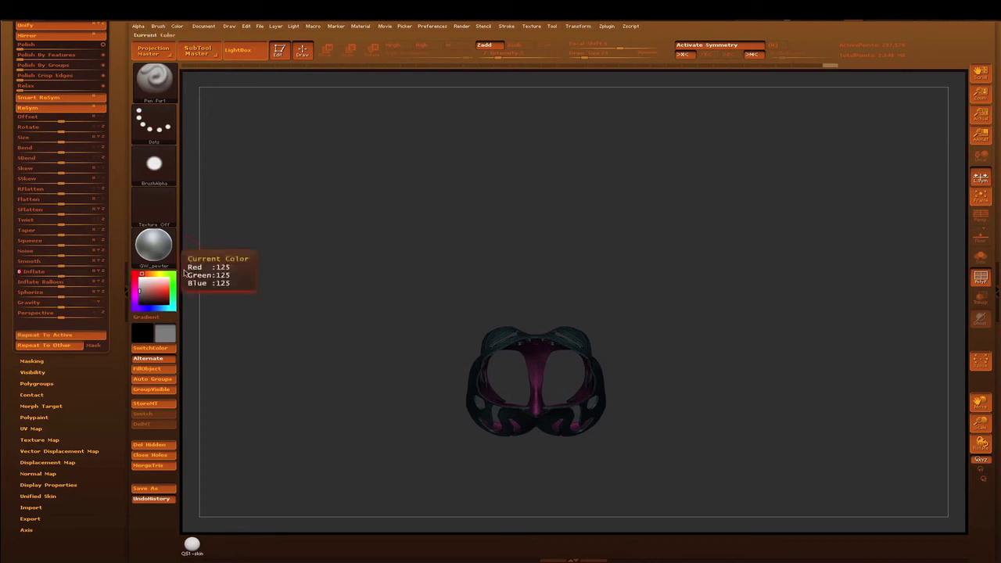
alt+drag(462, 227, 964, 148)
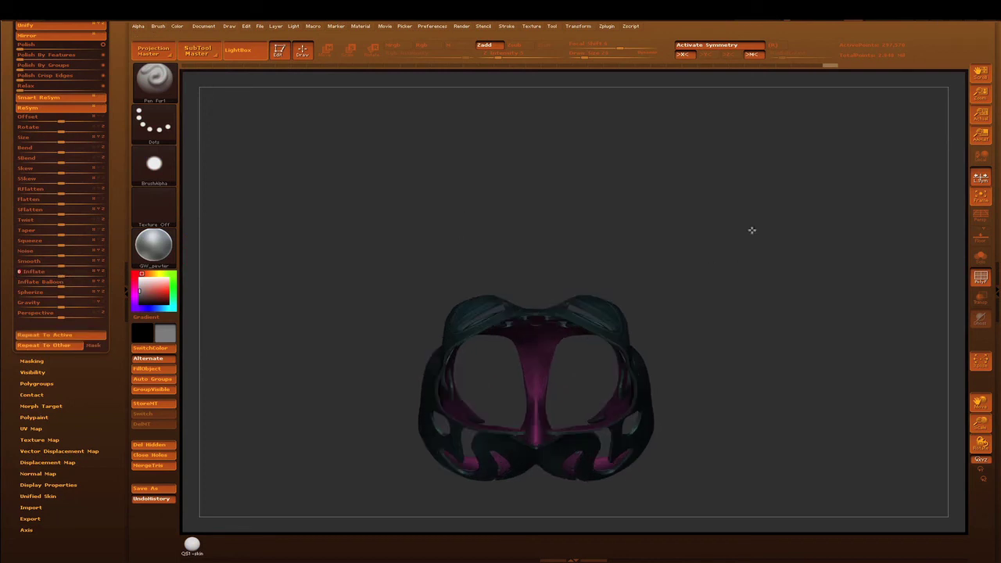
key(ctrl+z)
key(ctrl+z)
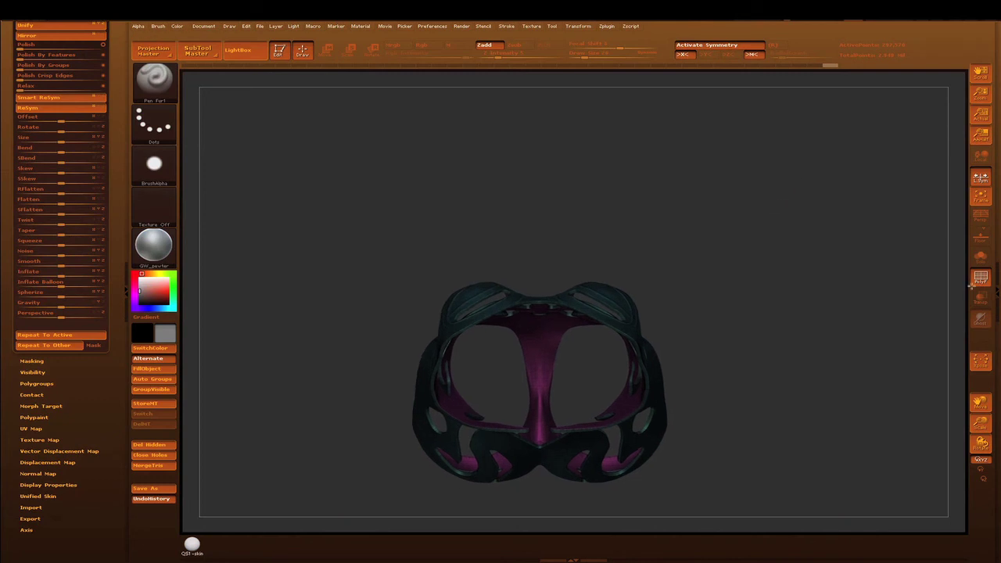
alt+drag(970, 285, 1000, 225)
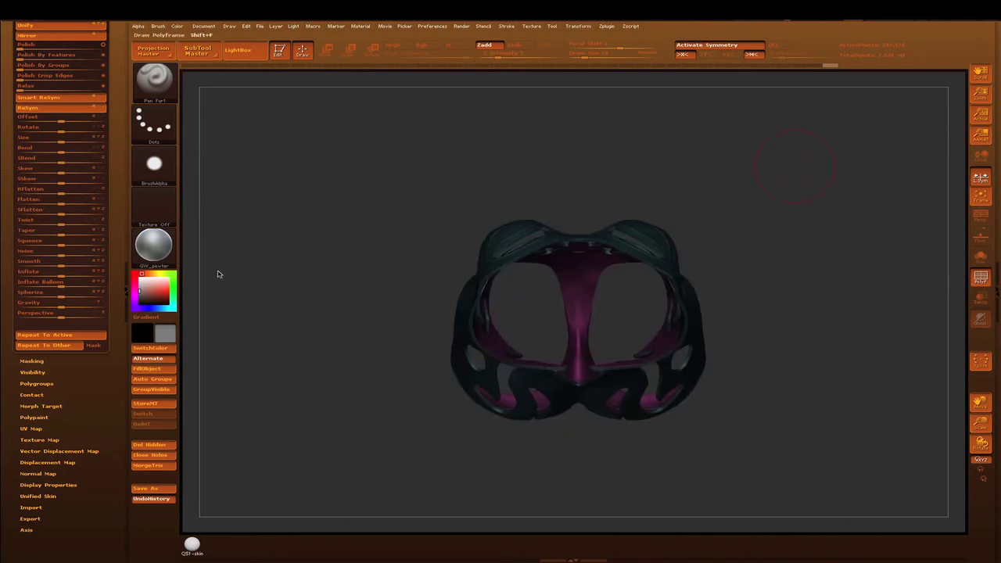
key(shift+f)
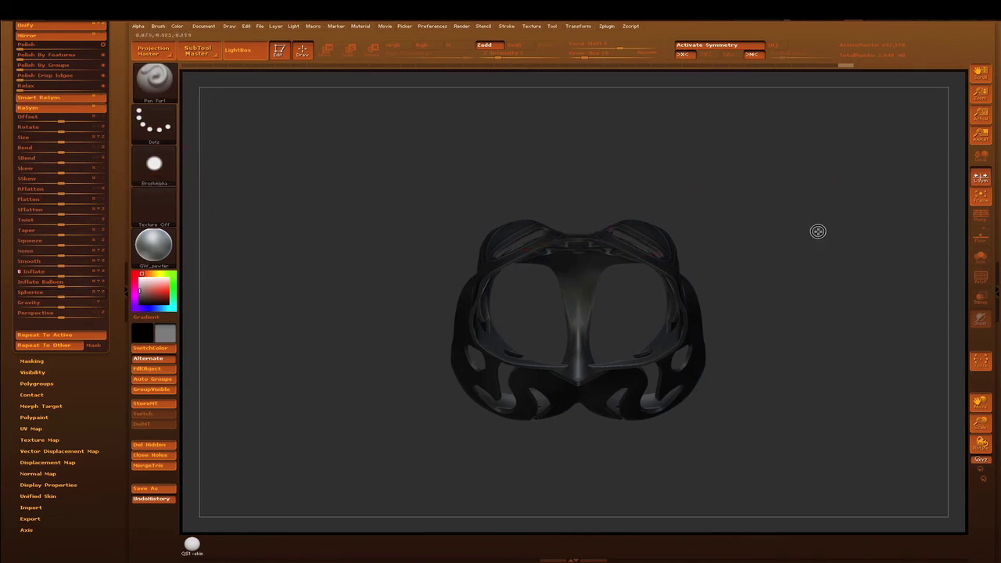
Step: Smooth the upper frame rims, clear the mask, and smooth the armor's top ridge
key(f)
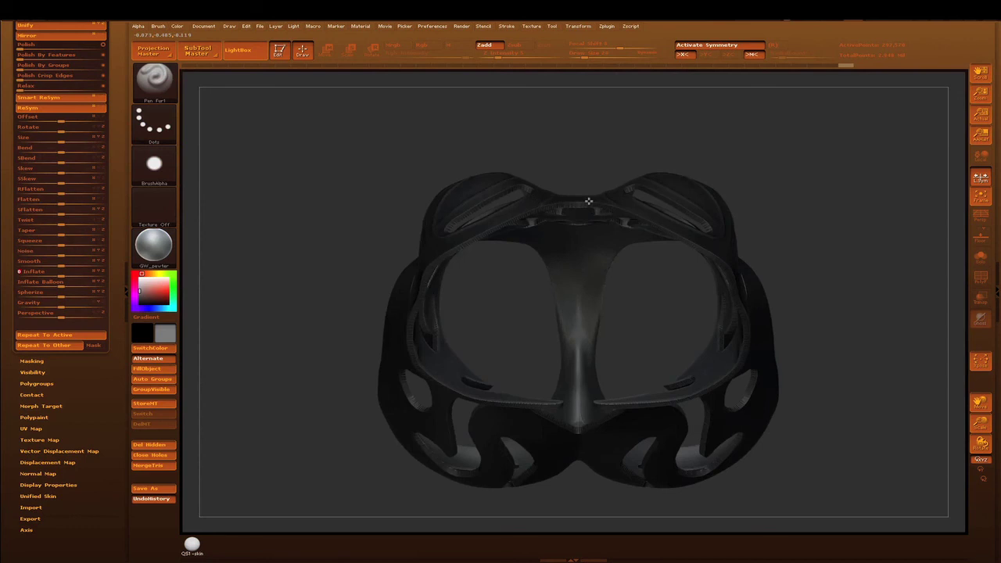
alt+right_drag(588, 201, 538, 208)
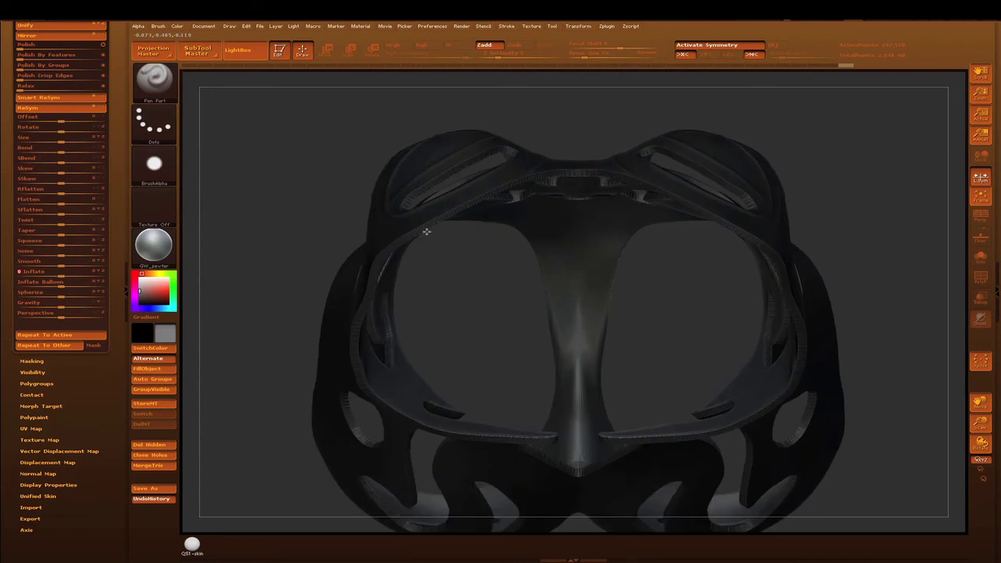
shift+drag(494, 175, 577, 175)
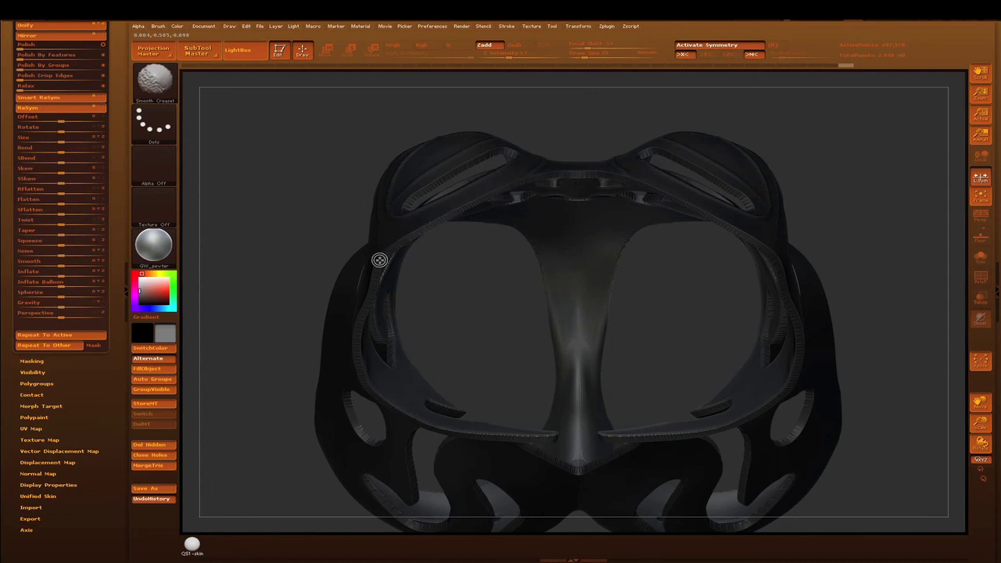
mouse_move(362, 326)
mouse_down()
mouse_move(362, 315)
mouse_move(373, 389)
mouse_up()
key(ctrl)
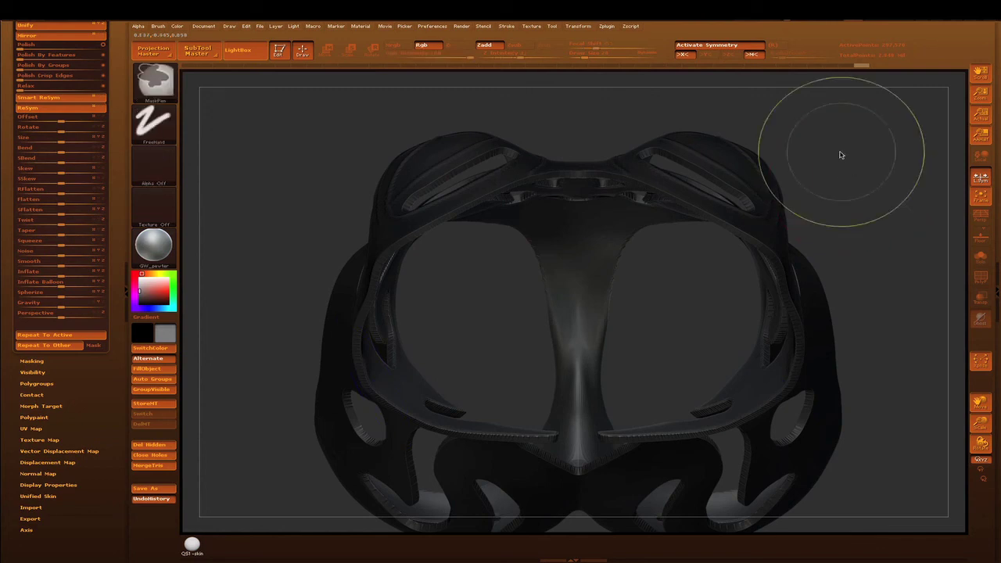
ctrl+drag(883, 174, 875, 167)
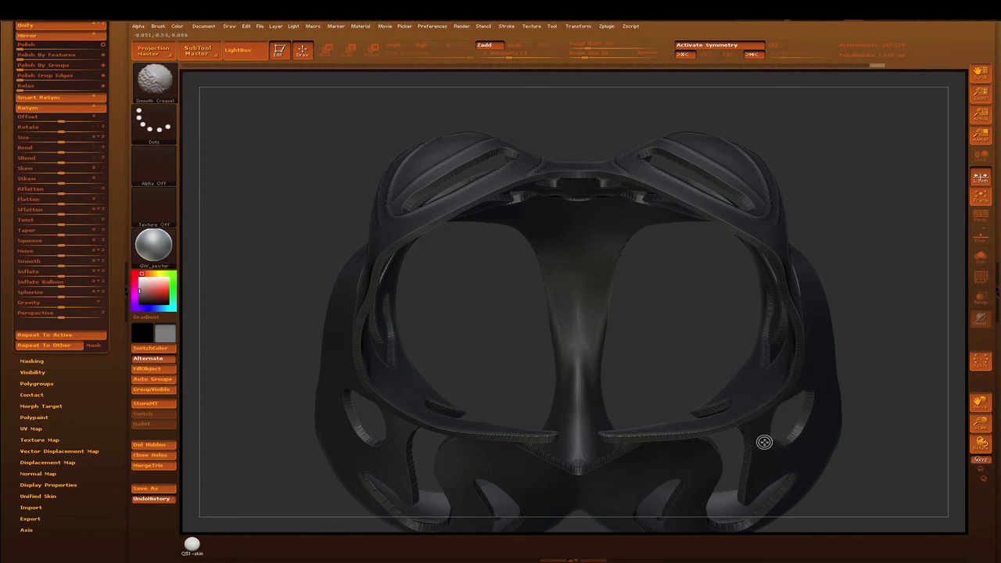
shift+drag(652, 164, 704, 154)
Step: Frame, zoom out and orbit until the full corset stands upright in a front view
click(991, 120)
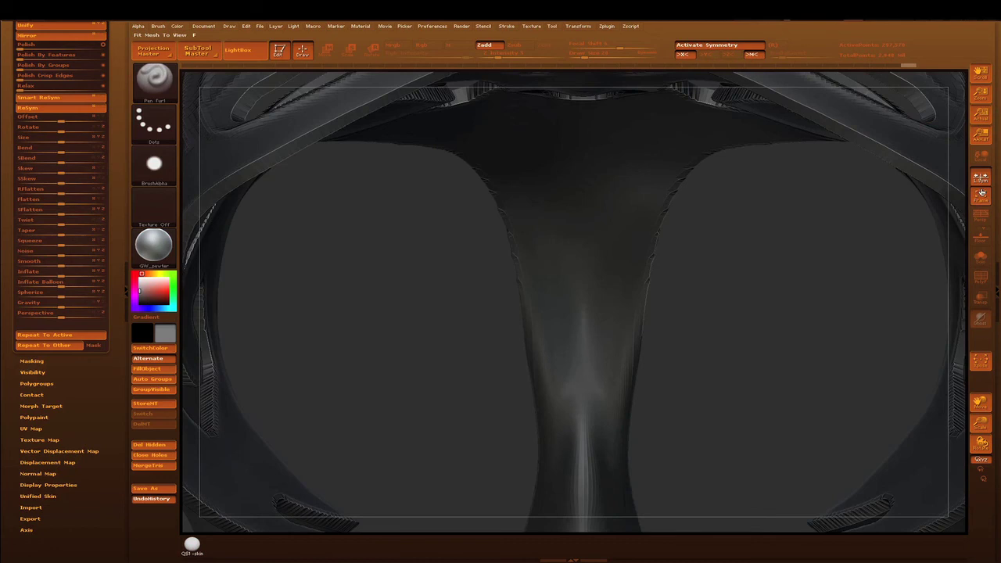
click(983, 138)
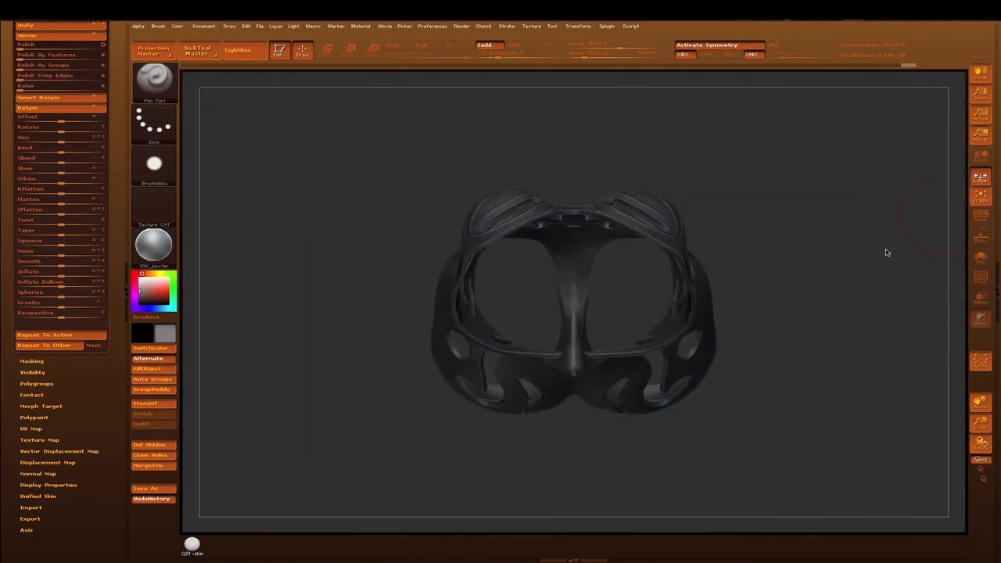
alt+drag(831, 158, 821, 146)
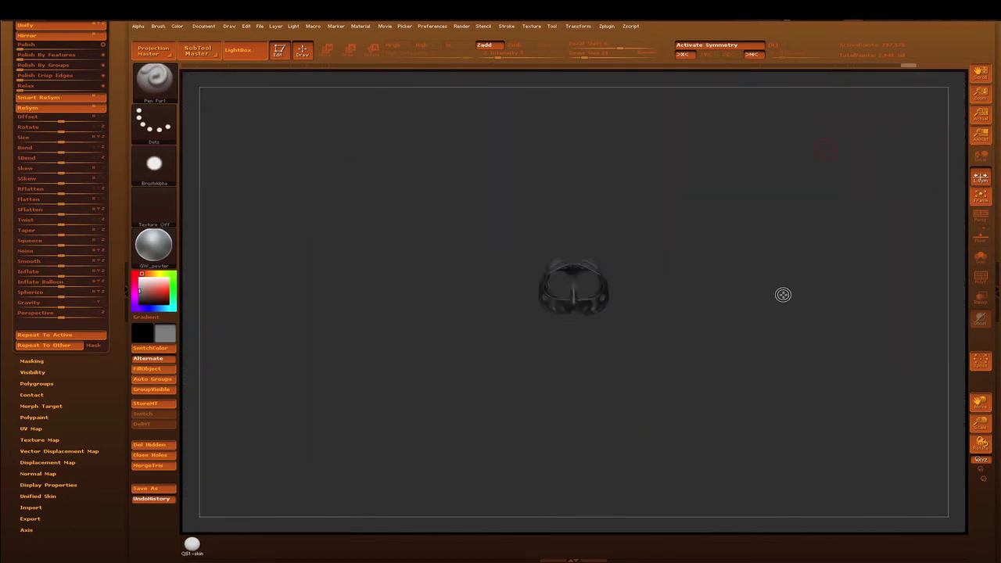
drag(783, 294, 784, 169)
mouse_move(871, 205)
mouse_down()
mouse_move(746, 224)
mouse_move(800, 246)
mouse_move(806, 184)
mouse_up()
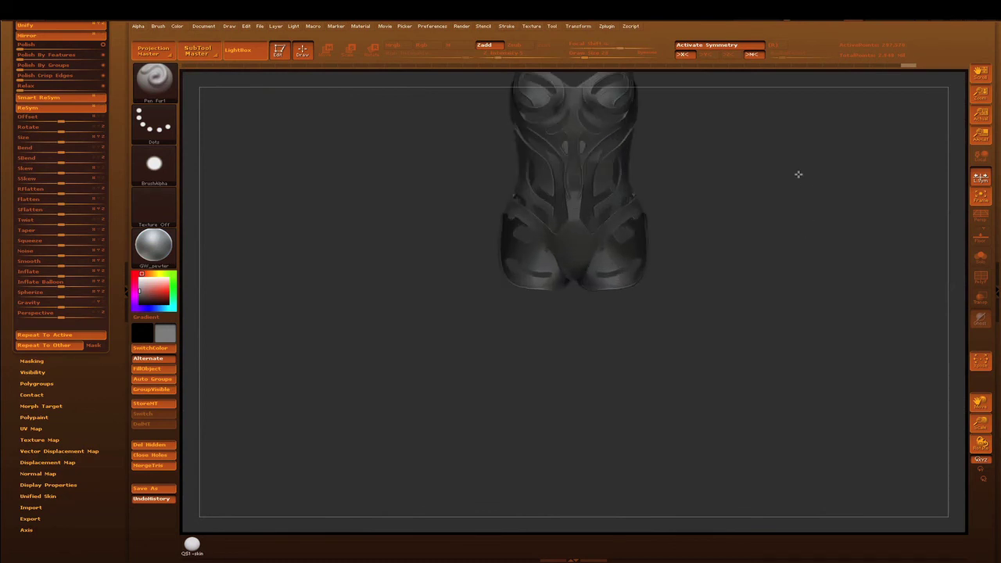
mouse_move(807, 251)
mouse_down()
mouse_move(811, 308)
mouse_move(825, 209)
mouse_move(796, 217)
mouse_up()
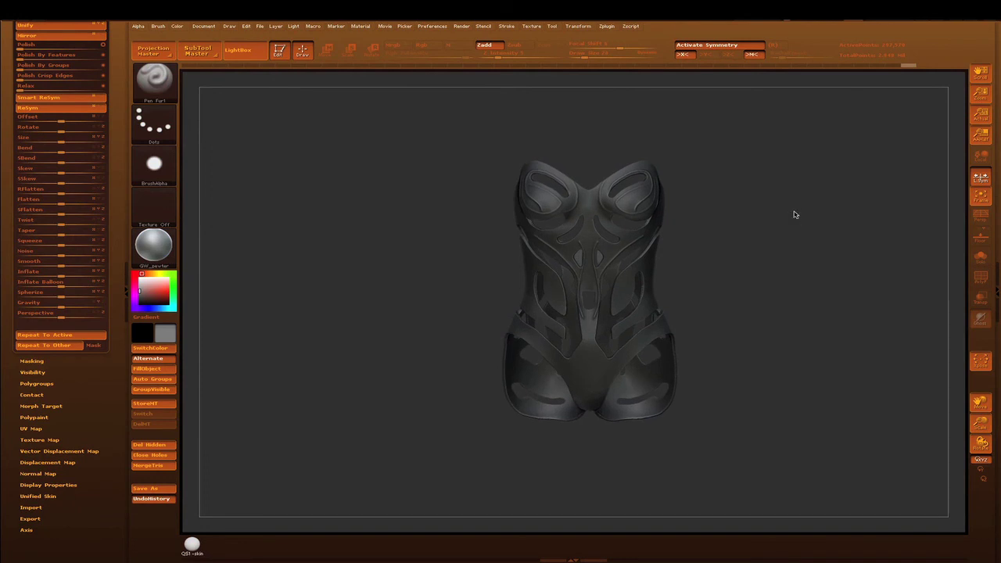
alt+drag(794, 216, 798, 208)
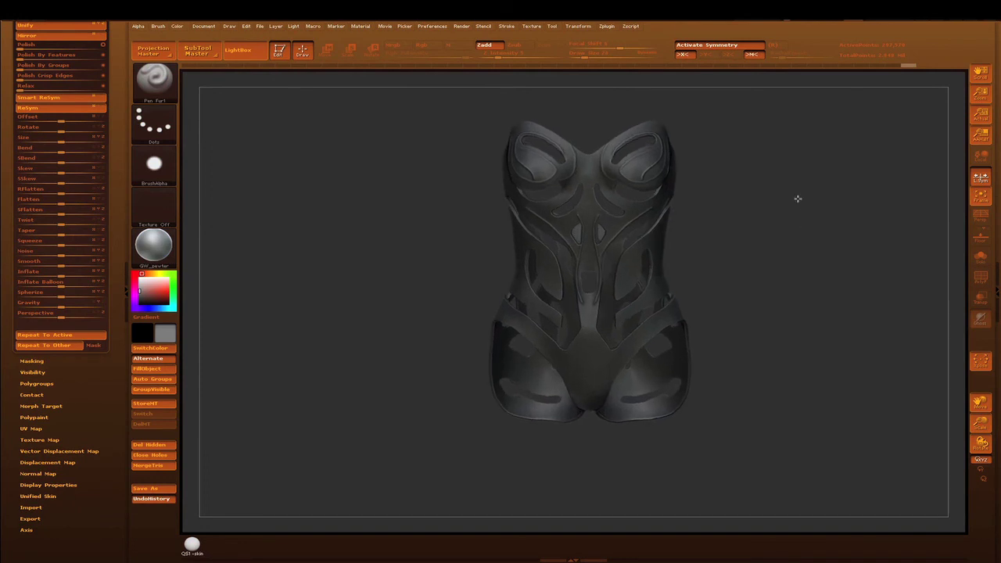
drag(117, 53, 120, 123)
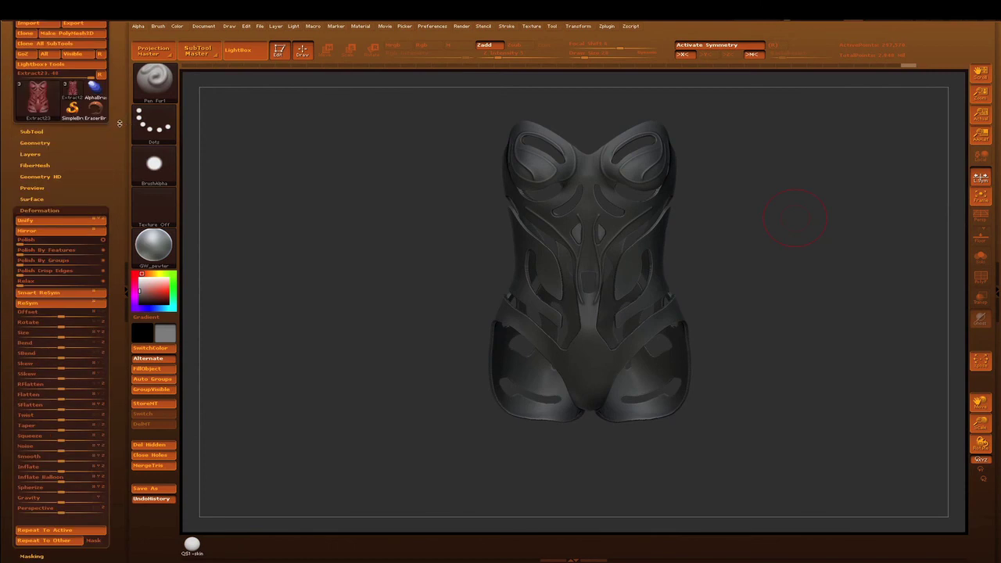
click(33, 132)
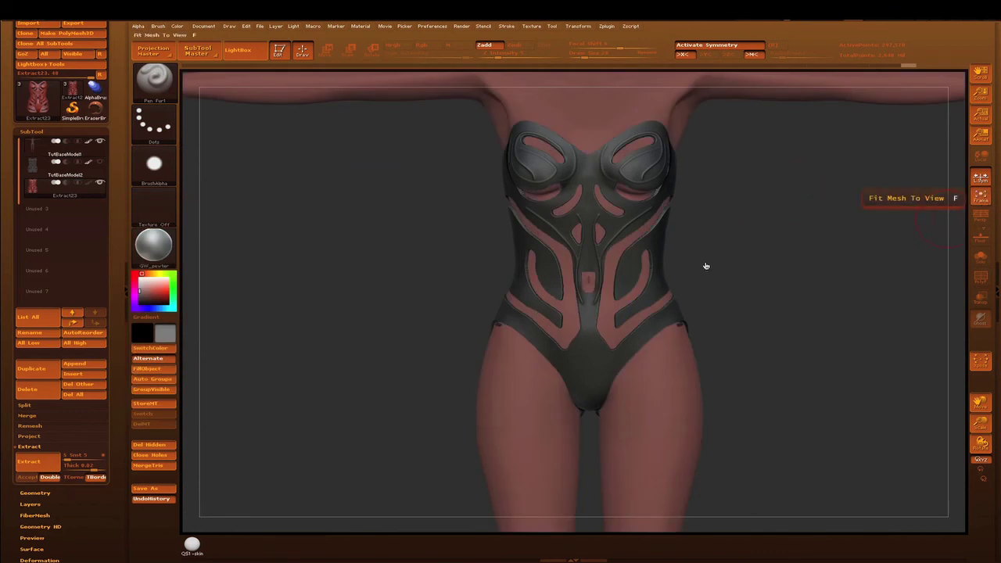
Step: Select TutBaseModel1, toggle Extract23 off and on to check the fit, and sample the skin-pink colour
key(f)
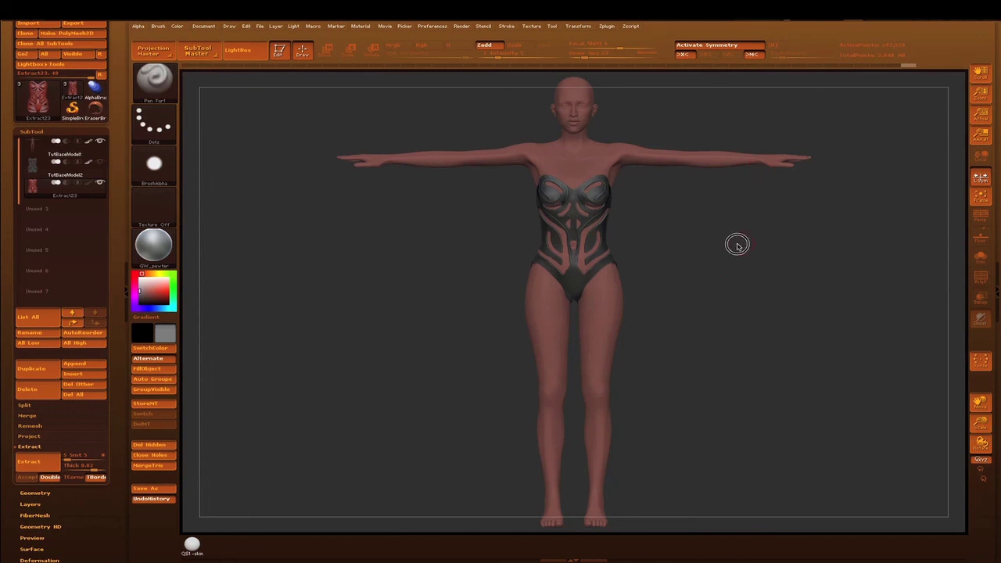
drag(731, 241, 716, 243)
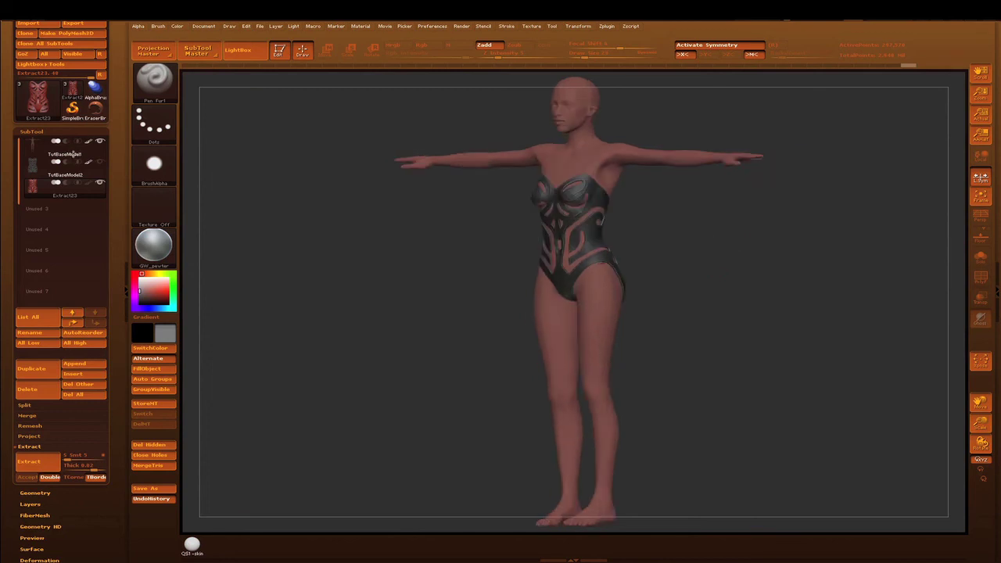
click(72, 156)
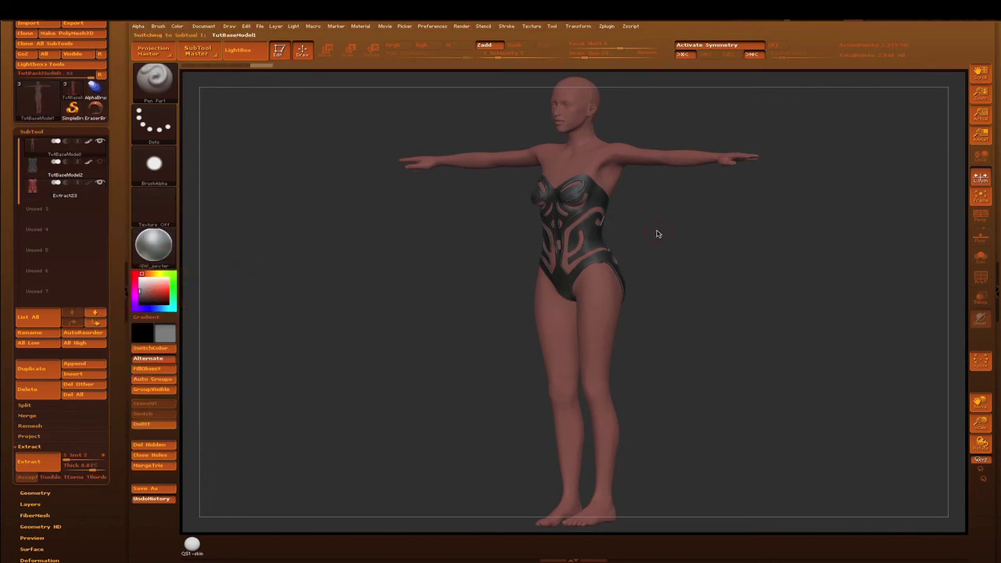
ctrl+drag(681, 231, 750, 273)
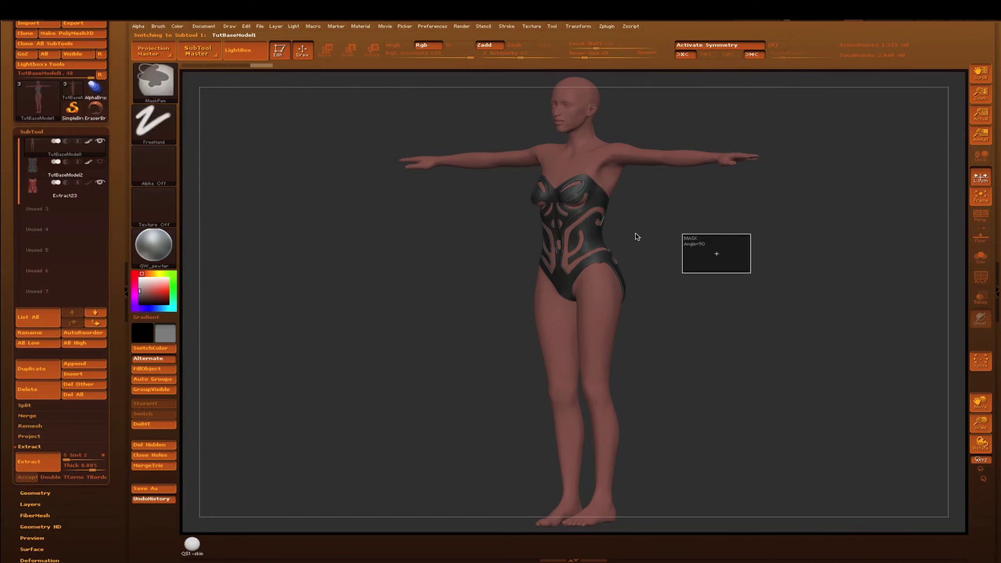
click(101, 184)
mouse_move(63, 186)
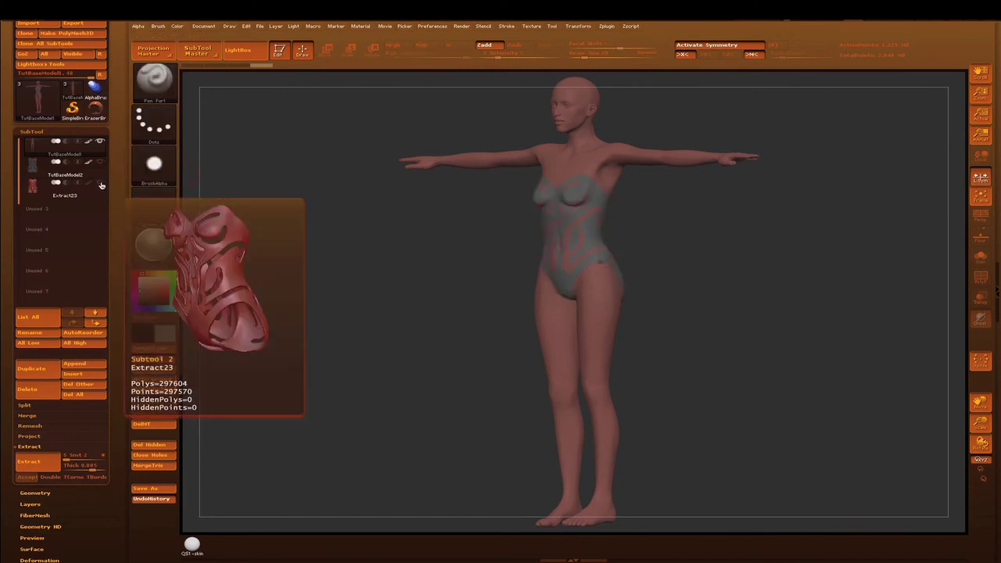
click(101, 185)
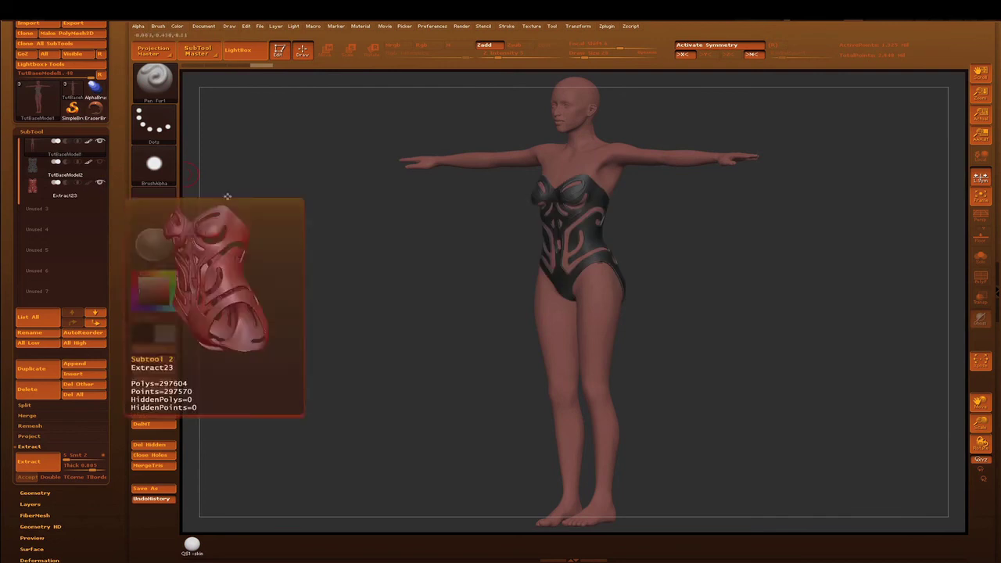
shift+drag(771, 250, 774, 250)
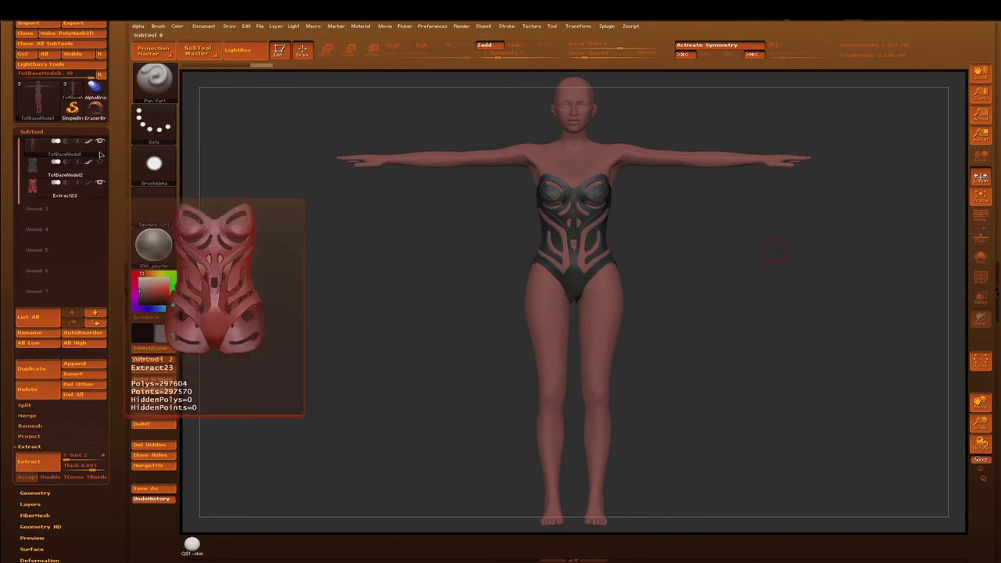
mouse_move(157, 277)
mouse_down()
mouse_move(245, 266)
mouse_move(596, 157)
mouse_up()
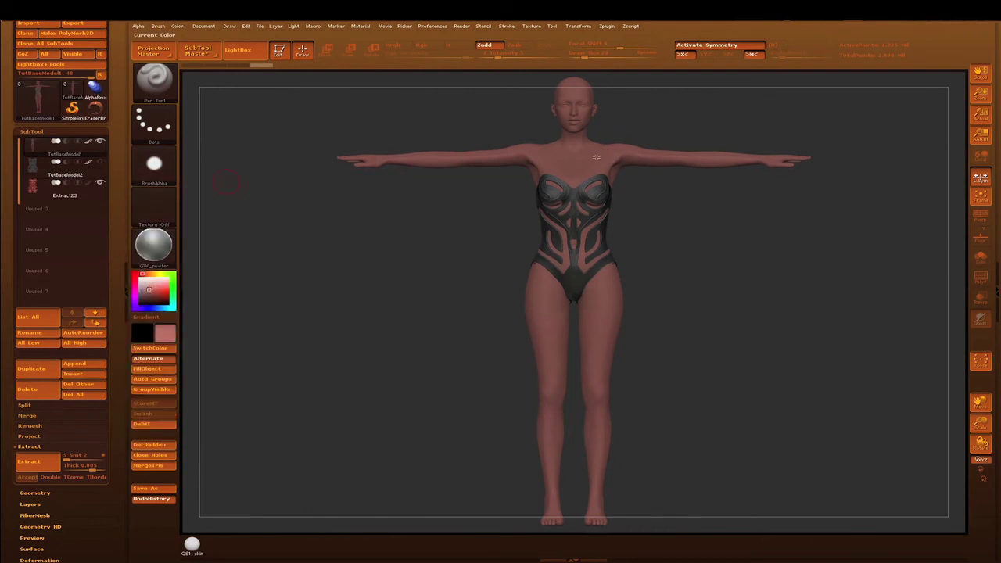
Step: Enable Rgb and fill the base body with the skin-pink colour using FillObject
click(427, 44)
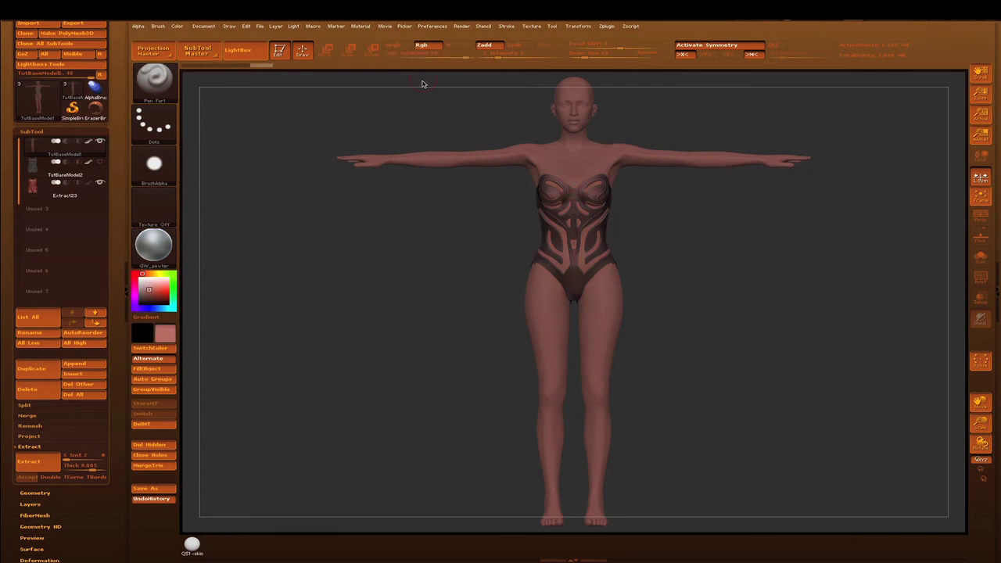
click(163, 369)
drag(377, 121, 423, 82)
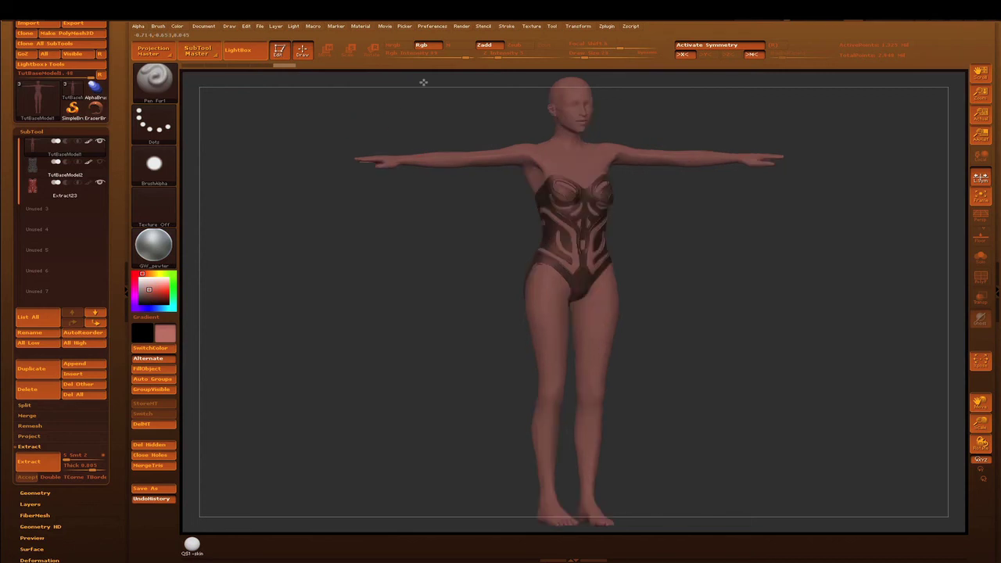
drag(177, 208, 168, 234)
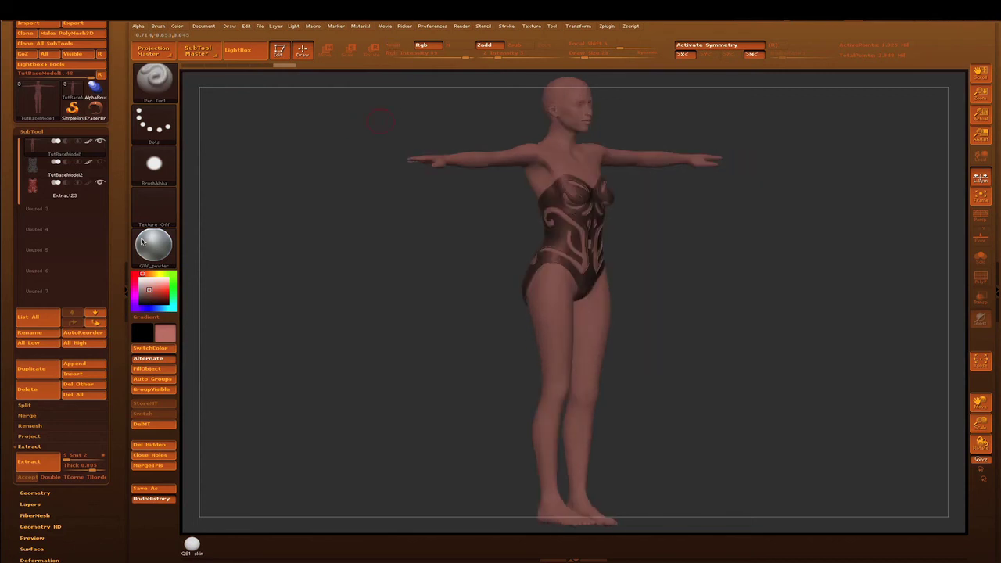
Step: Try a material fill, set GW_pewter as the material, and inspect the figure front and back
click(160, 250)
click(196, 500)
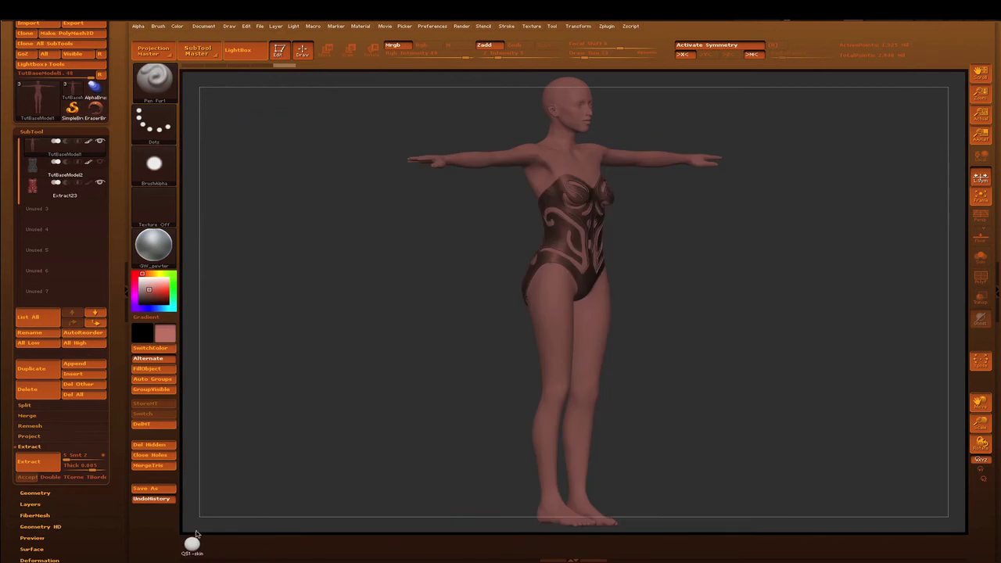
click(157, 370)
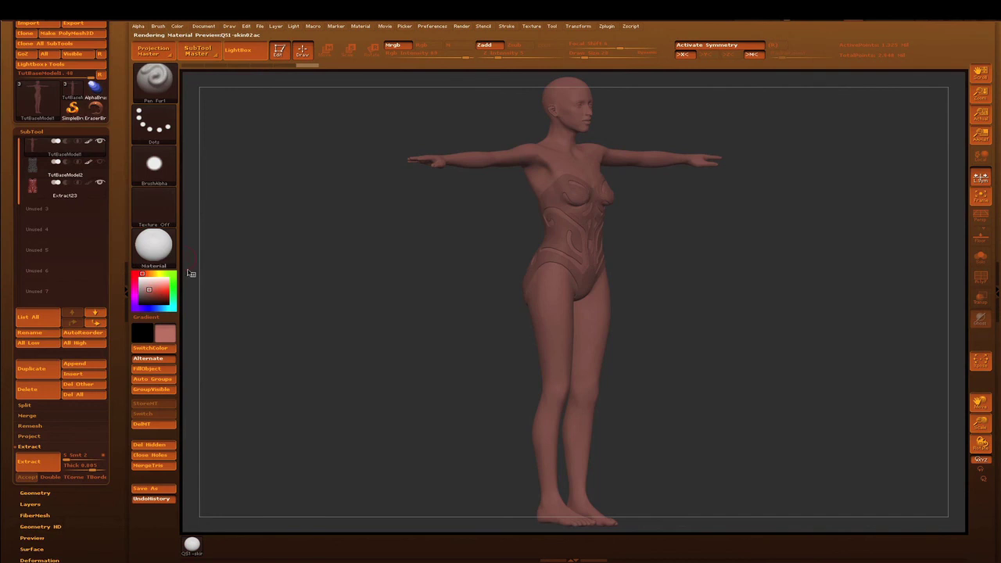
click(154, 244)
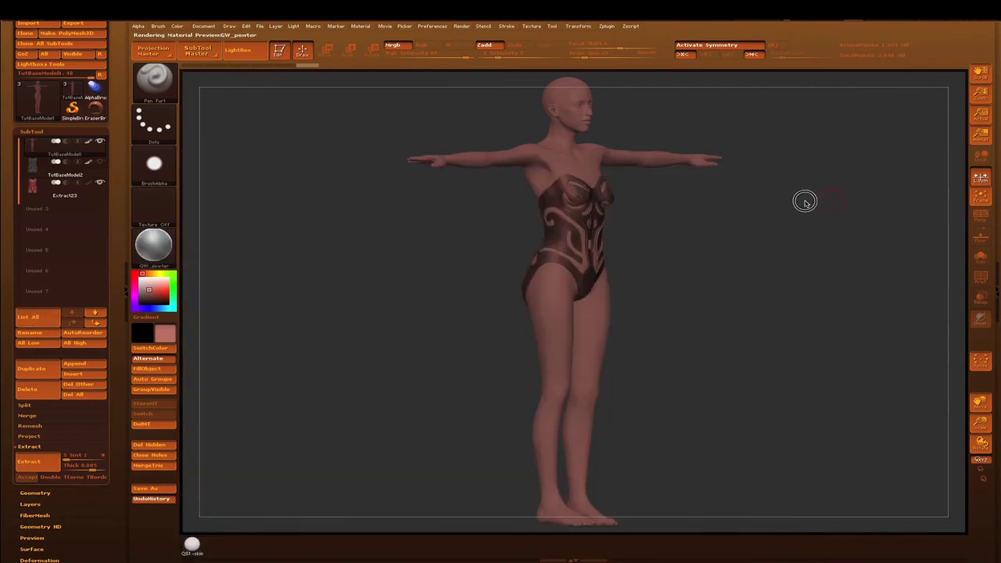
shift+drag(801, 201, 805, 202)
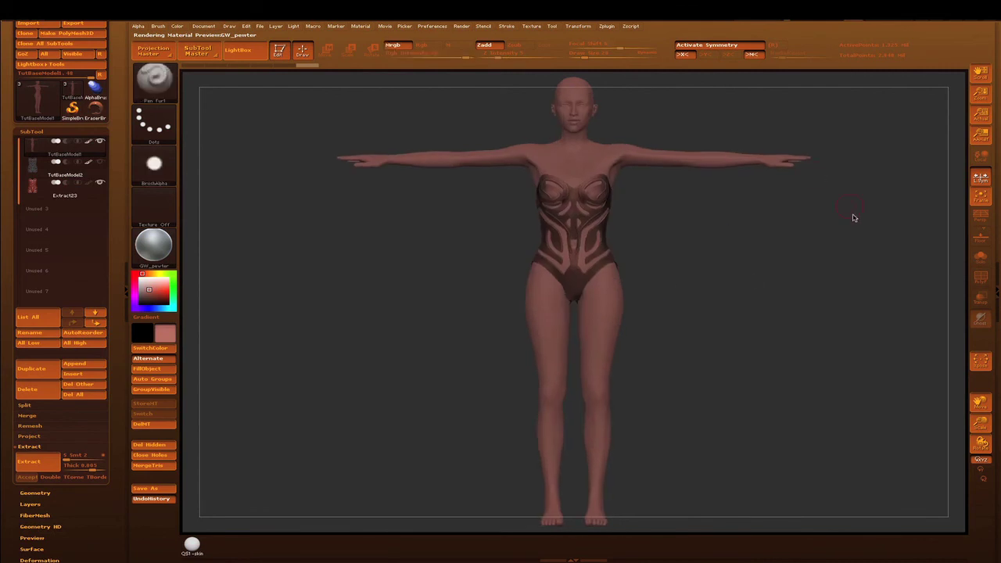
drag(767, 239, 615, 253)
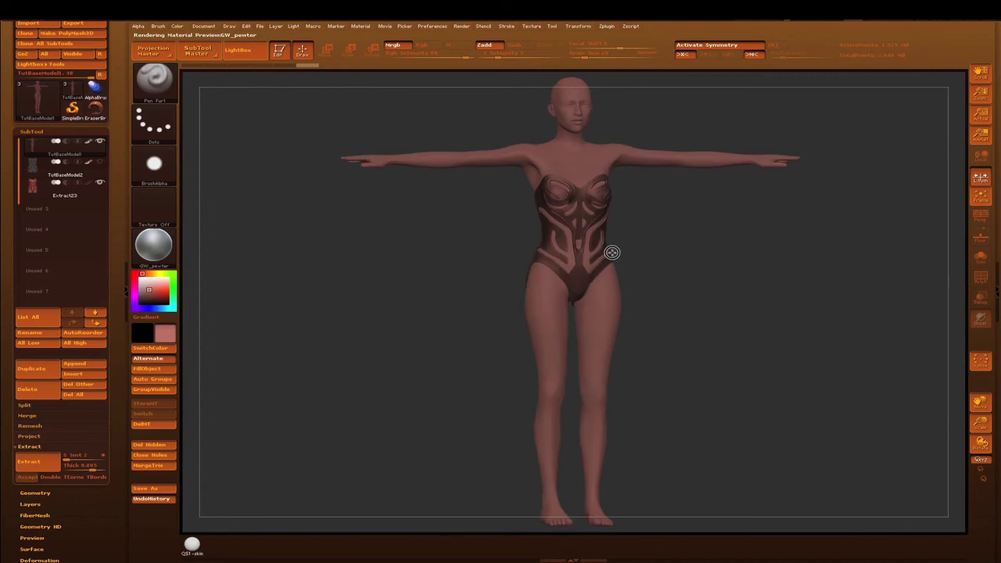